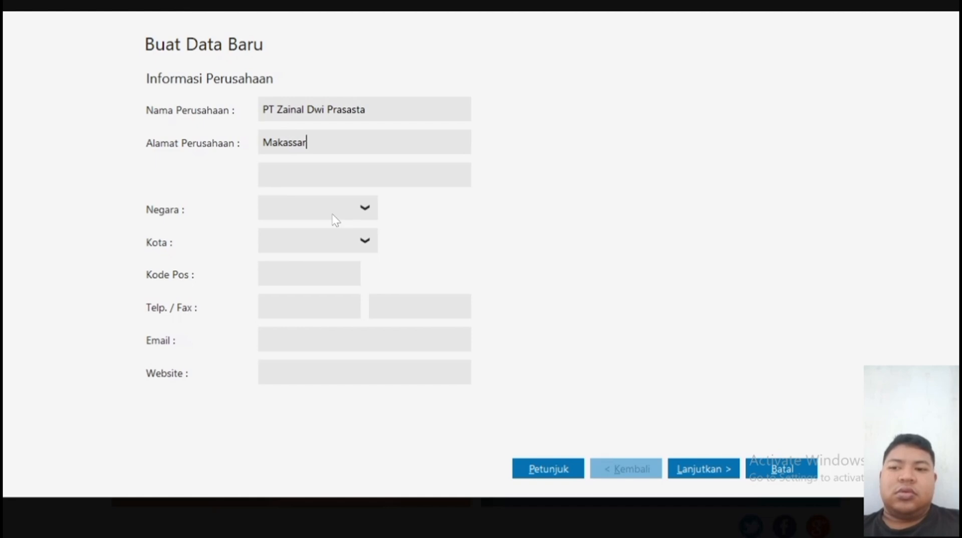
Set the company's country to Indonesia and the city to Makasar.
left_click(361, 208)
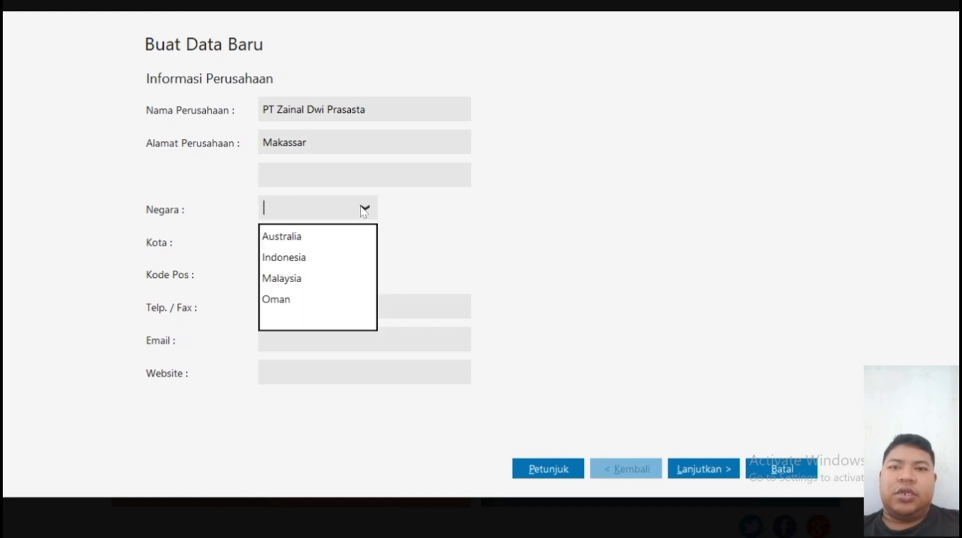
left_click(346, 258)
left_click(366, 241)
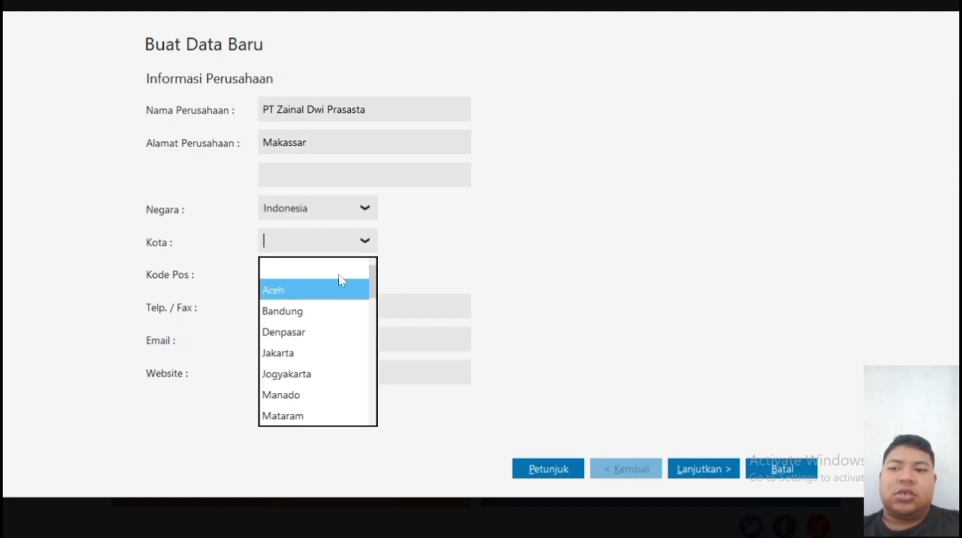
type("Maka")
key("Return")
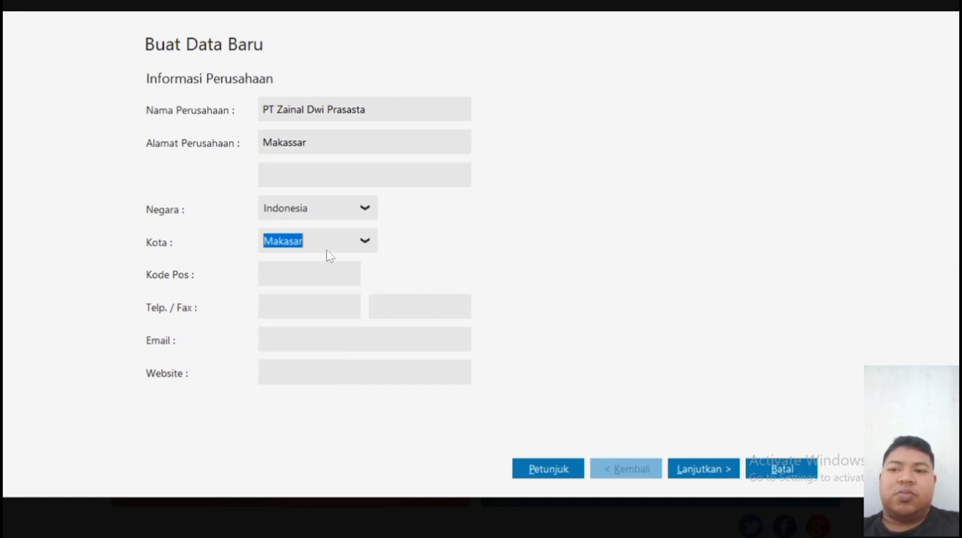
Fill in the company's postal code, phone number, e-mail address and website.
key("Tab")
type("19220")
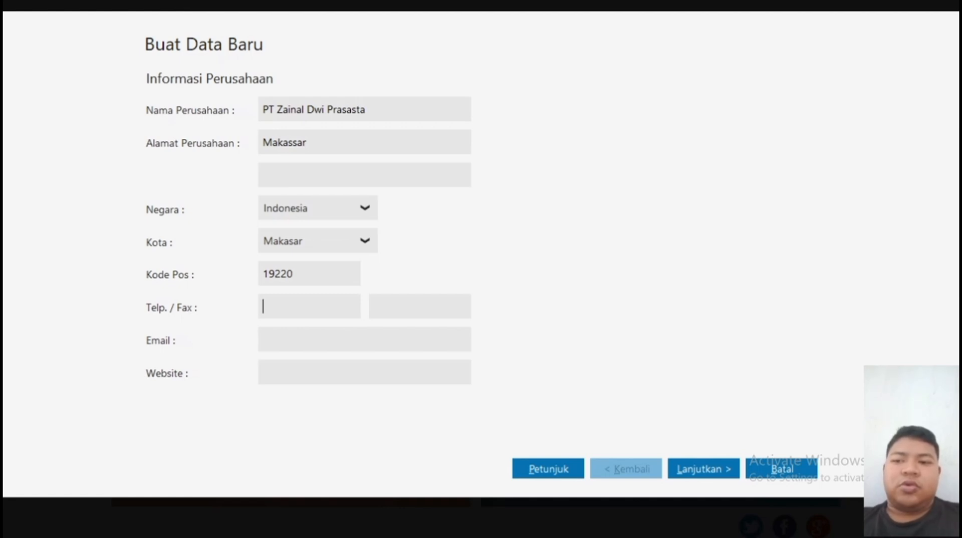
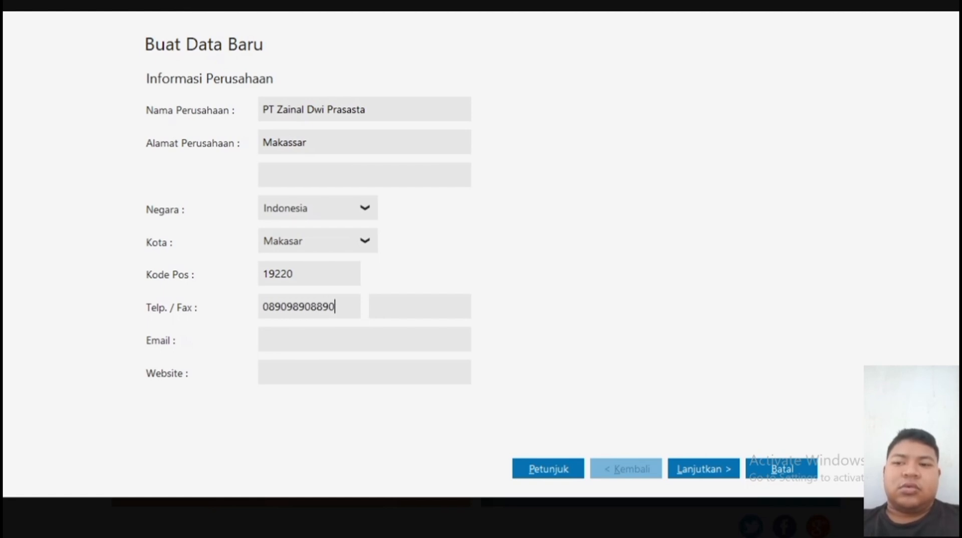
left_click(264, 339)
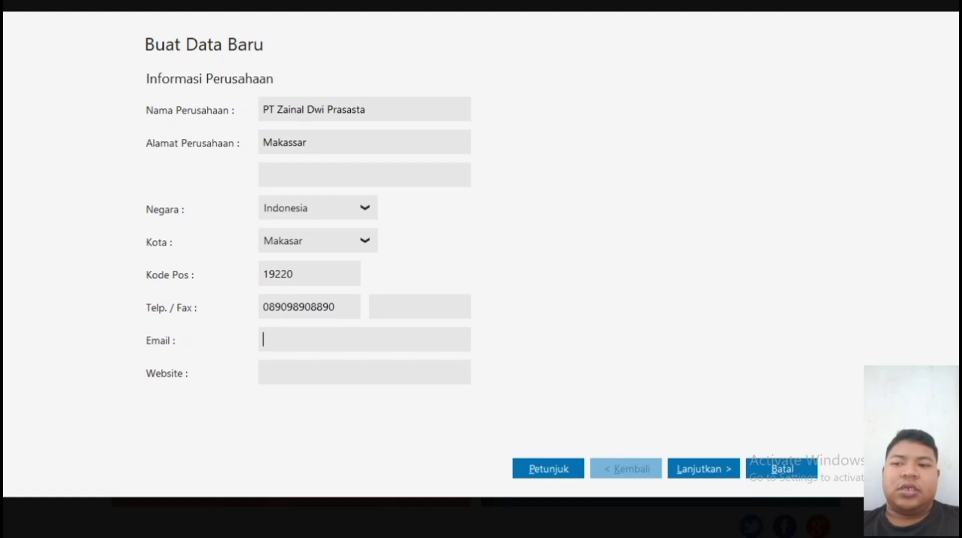
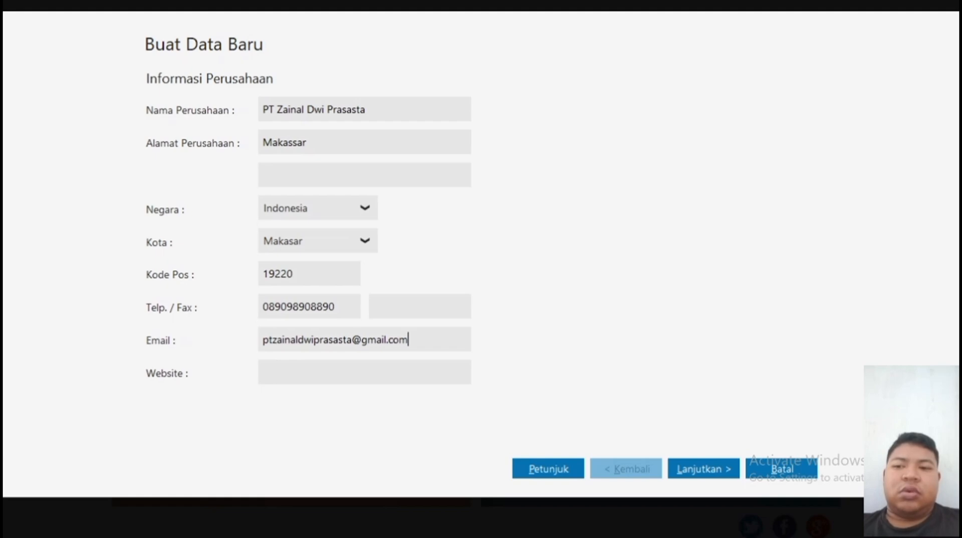
type("www")
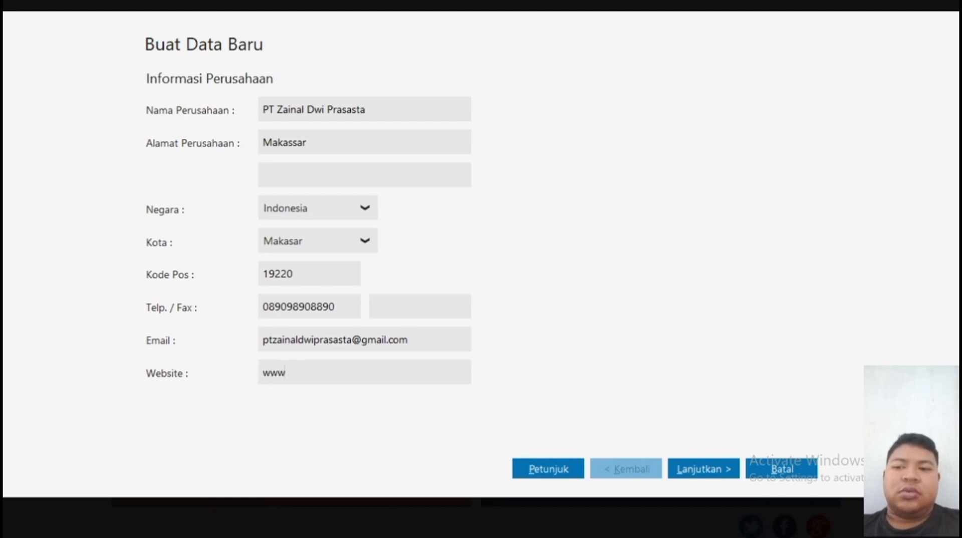
type(".ptz")
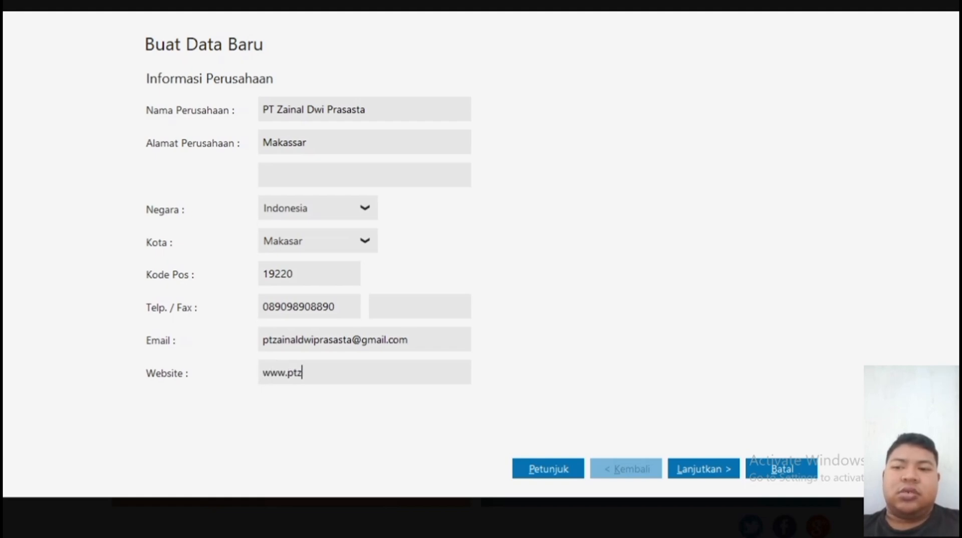
type("ainaldwi")
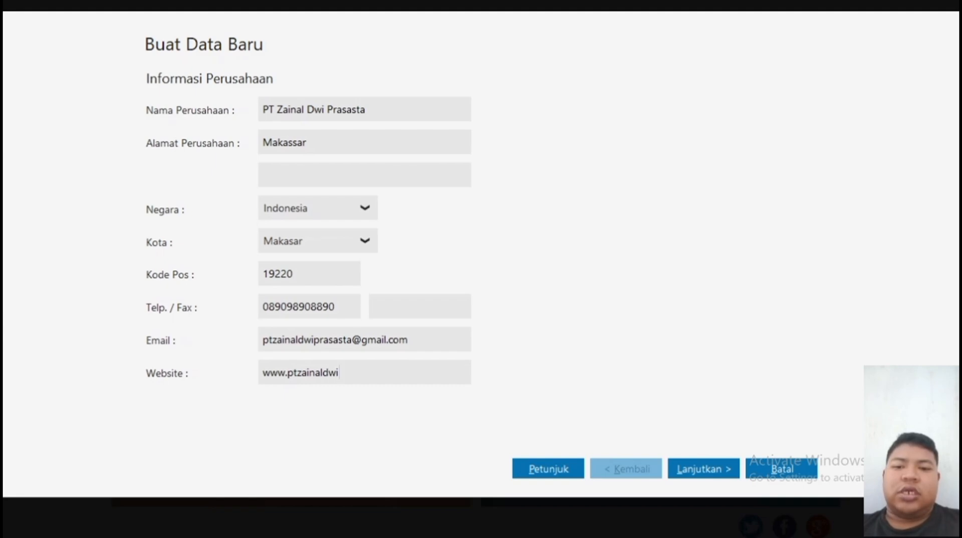
type(".co.id")
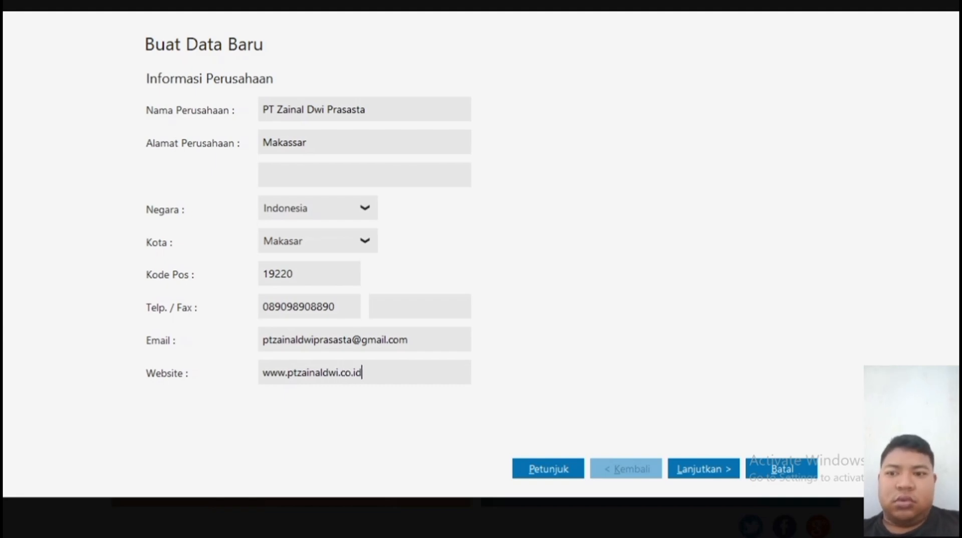
Set the accounting period to start in January 2025.
left_click(711, 471)
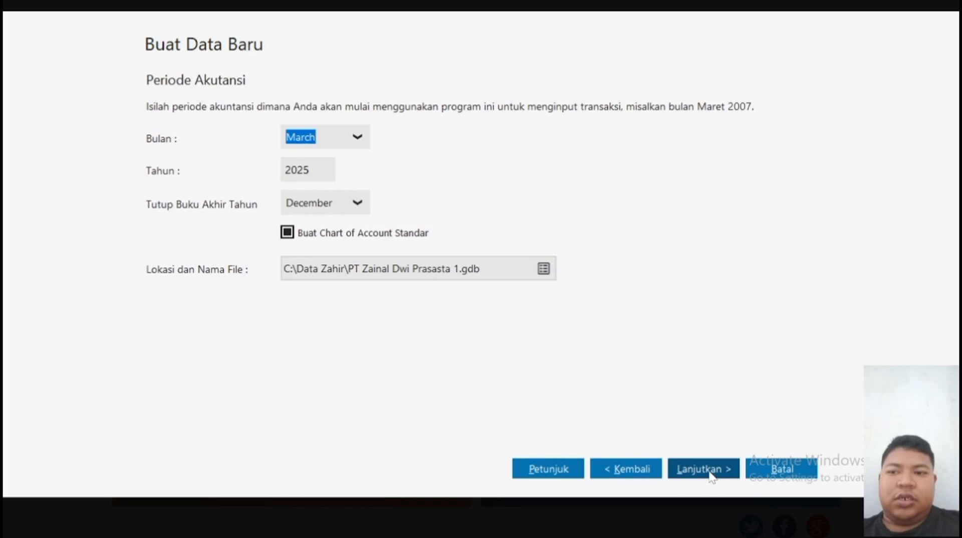
left_click(357, 137)
scroll(349, 185, "up", 1)
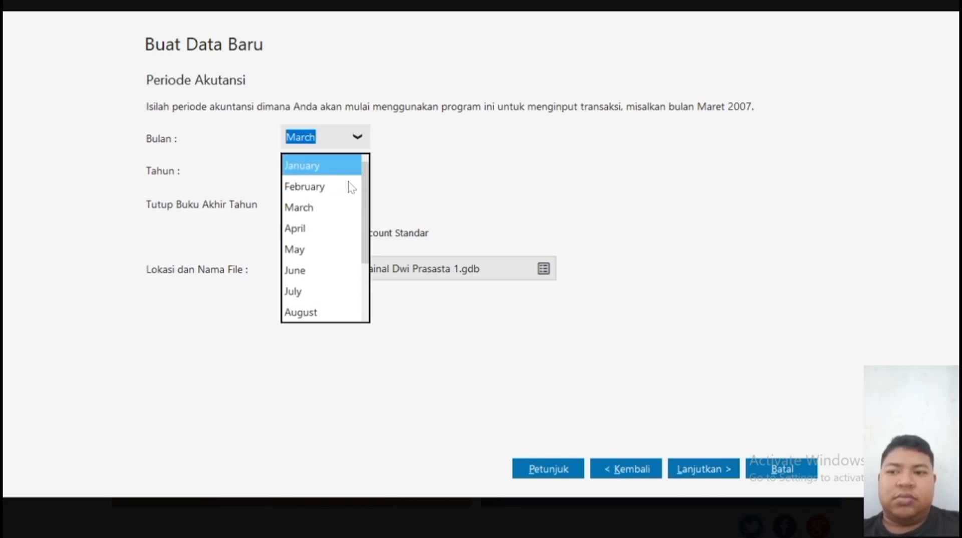
left_click(327, 167)
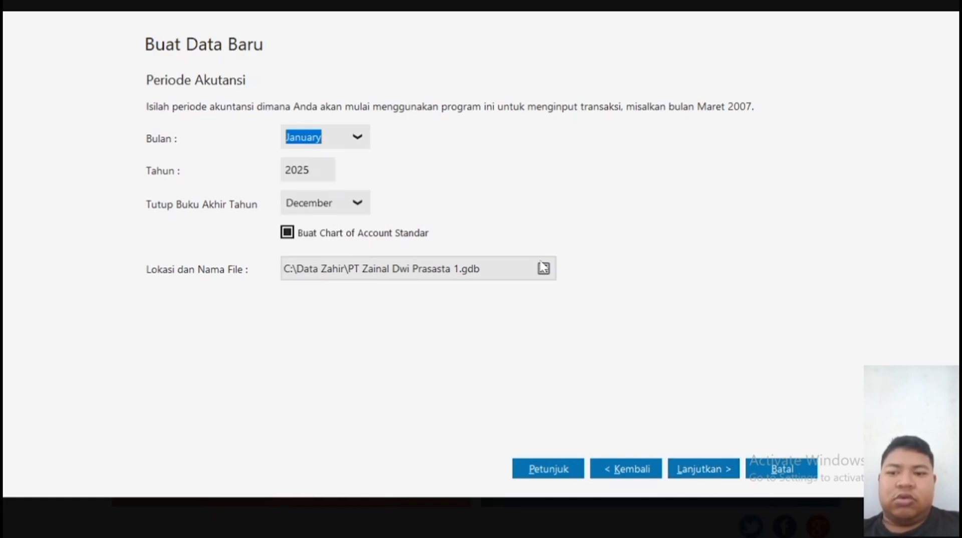
Enter department number 75 with account prefix 022 and continue to the confirmation.
left_click(689, 471)
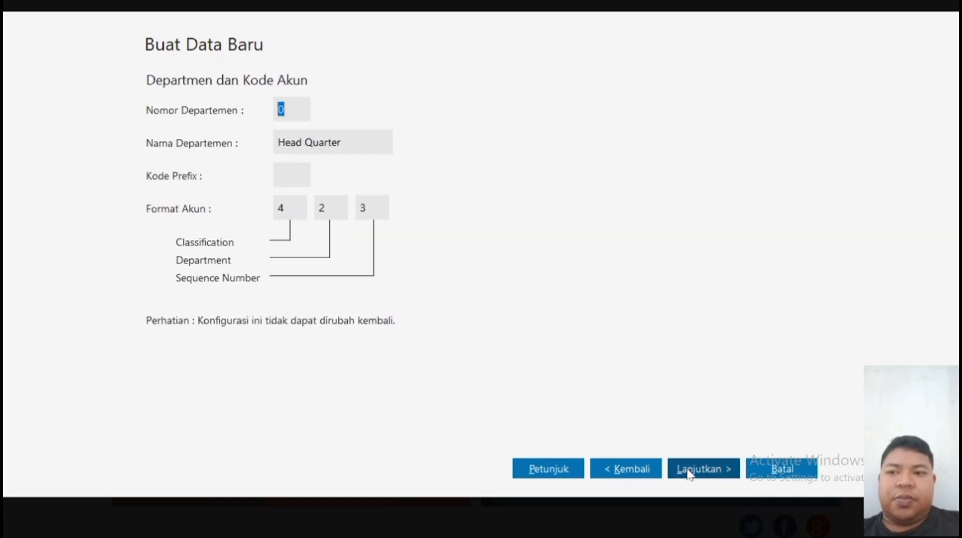
type("0")
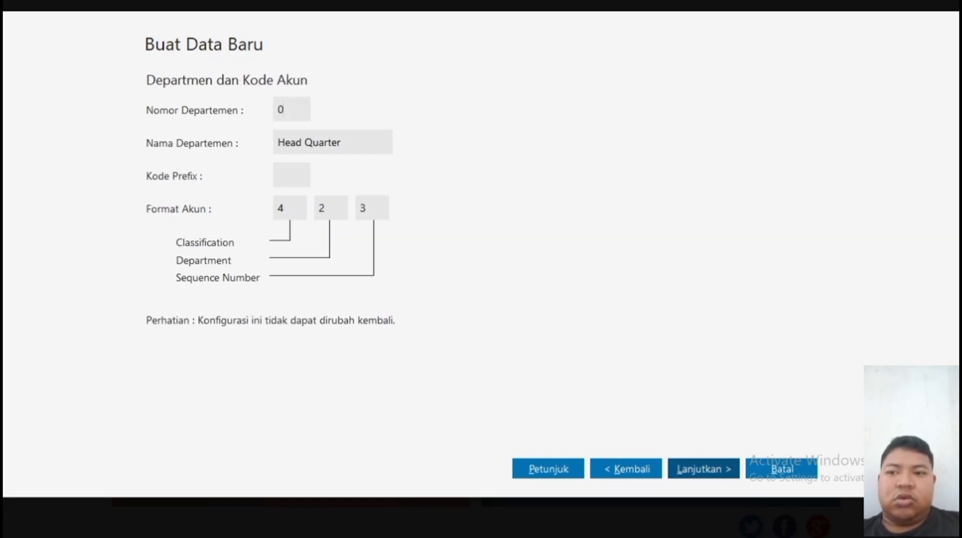
type("75")
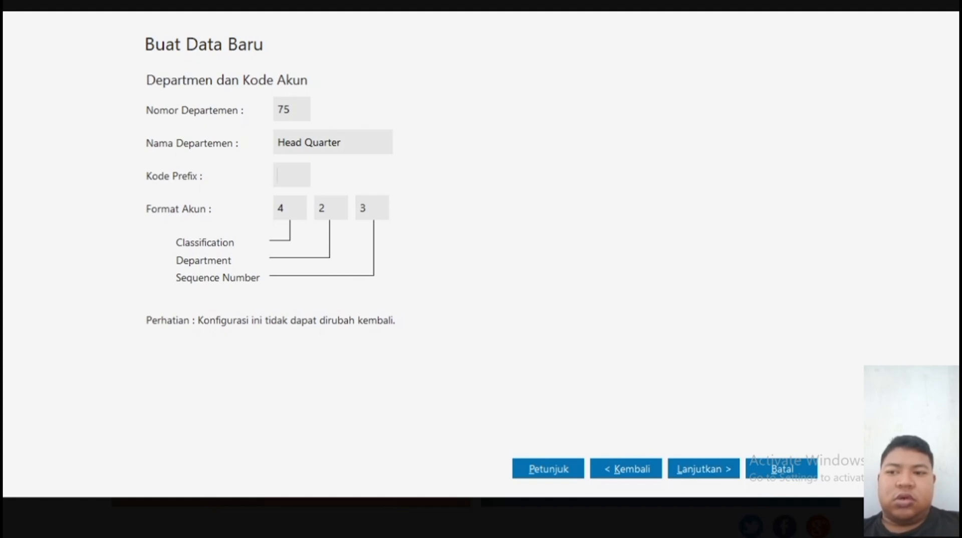
type("022")
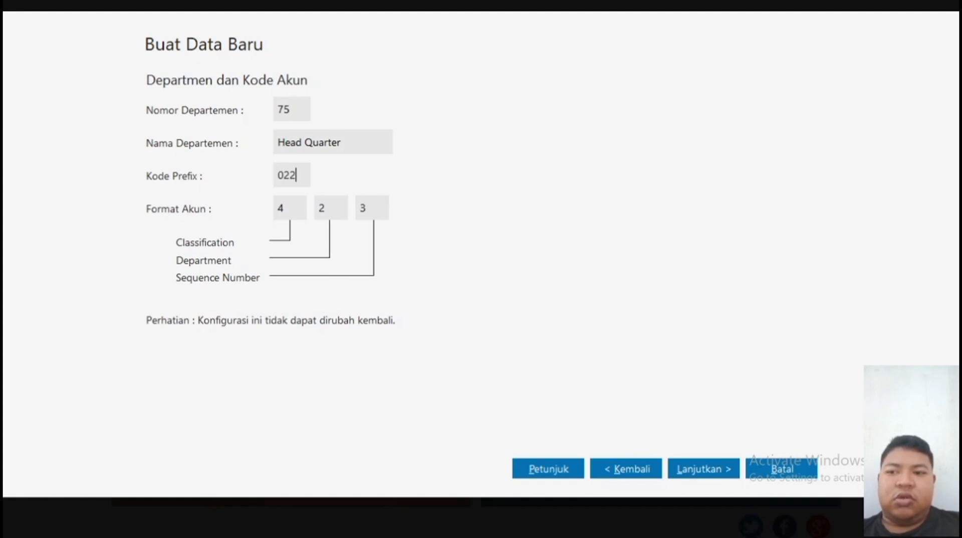
left_click(697, 476)
Create the data file as Perdagangan Umum, with Rupiah functional and USD foreign currency.
left_click(782, 469)
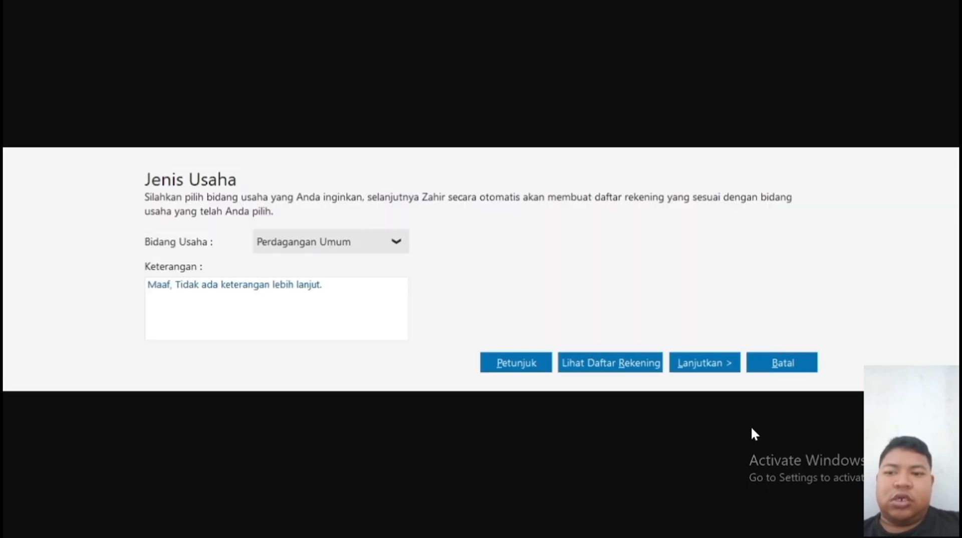
left_click(705, 364)
left_click(707, 367)
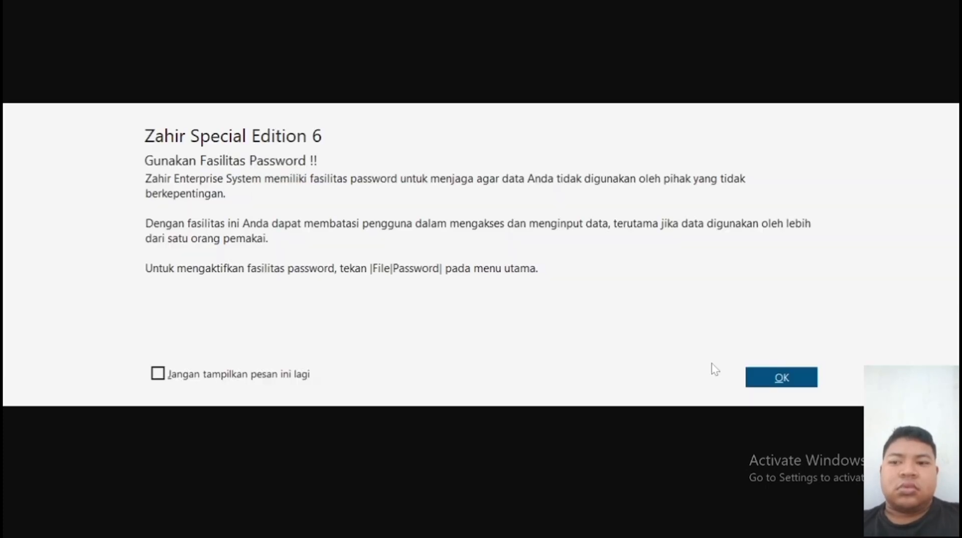
left_click(784, 379)
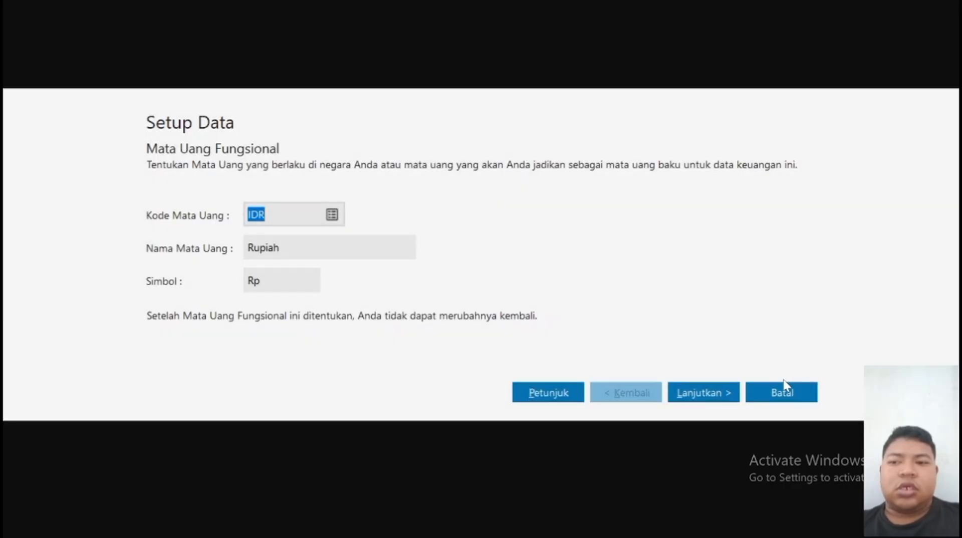
left_click(700, 393)
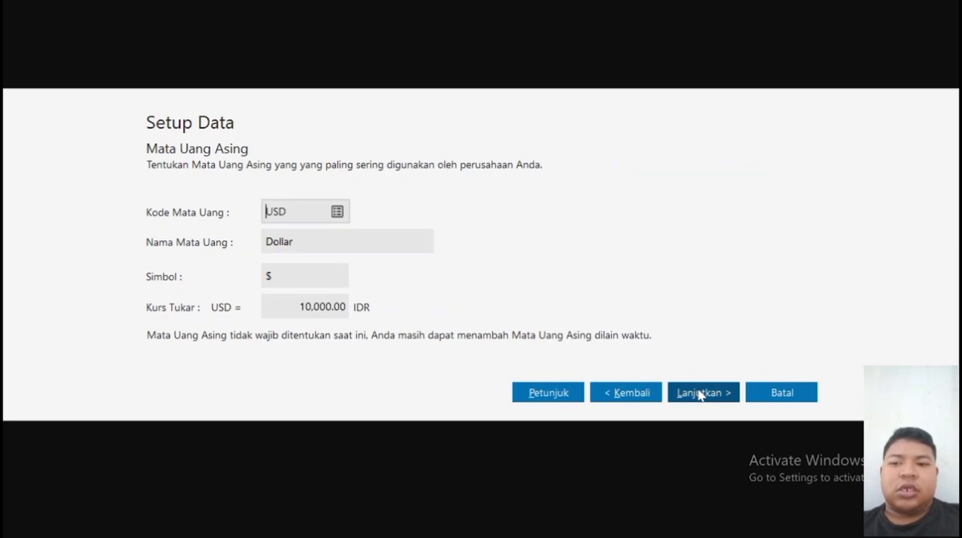
left_click(700, 393)
left_click(781, 392)
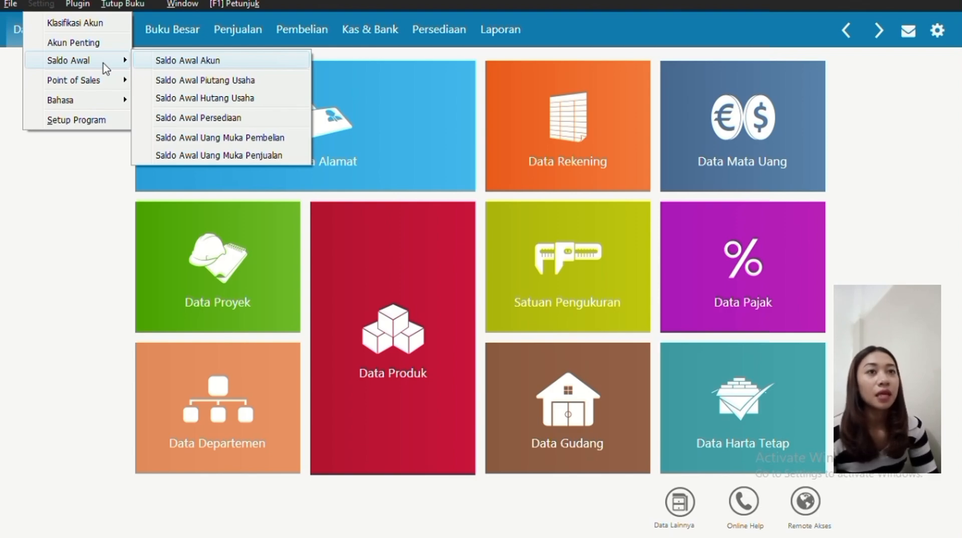
Open the account opening balance entry form from Saldo Awal.
left_click(167, 61)
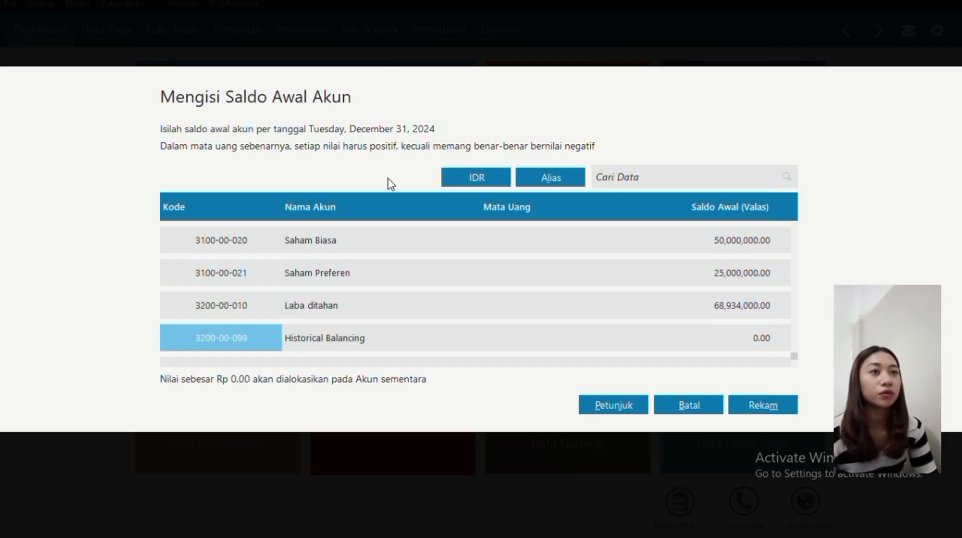
Enter Kas Kecil at 1,135,000 and Persediaan Komputer - komponen at 2,250,000.
scroll(735, 258, "up", 20)
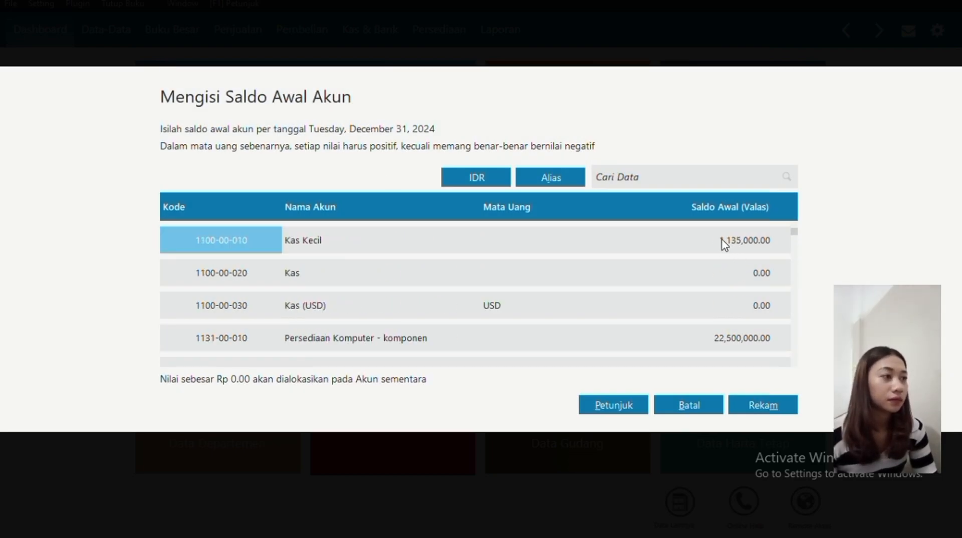
left_click(722, 239)
key("BackSpace")
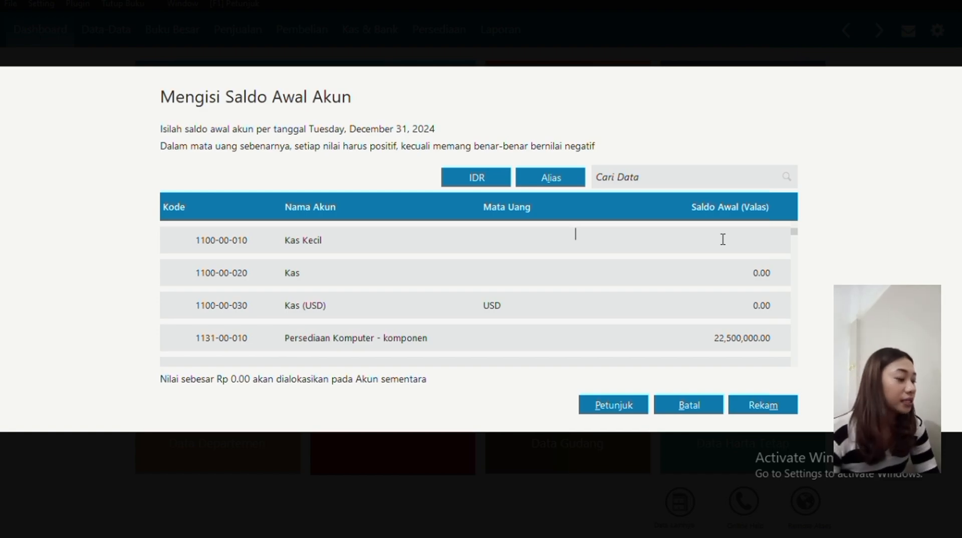
type("1")
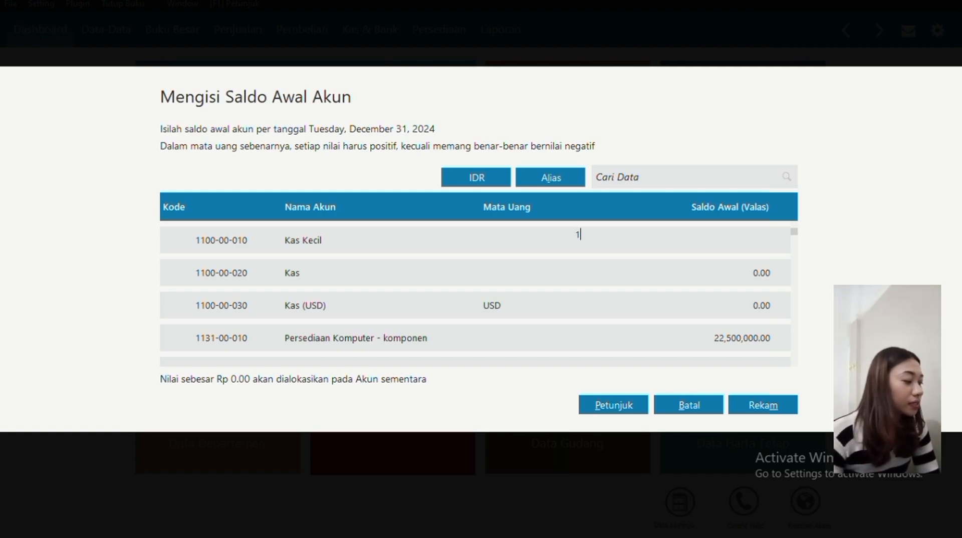
type("135")
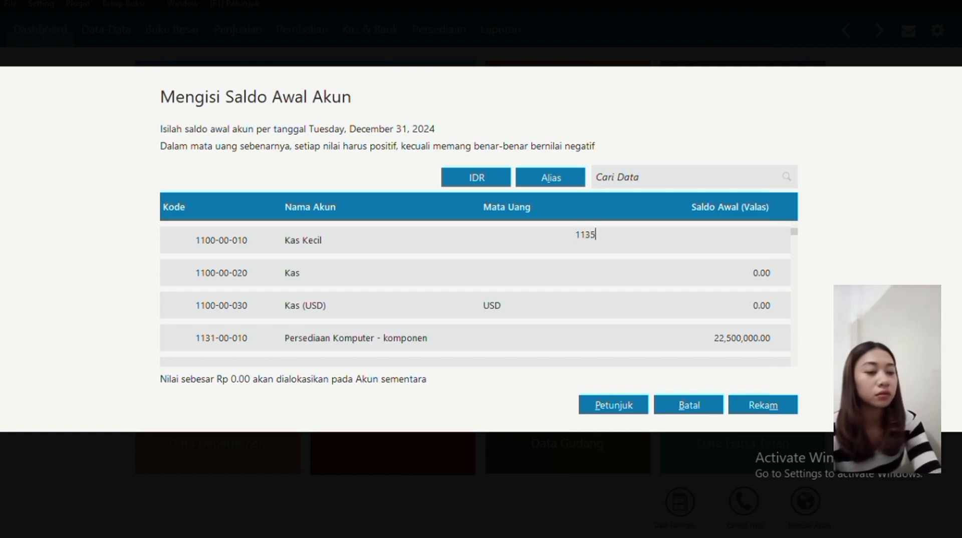
type("000")
key("Return")
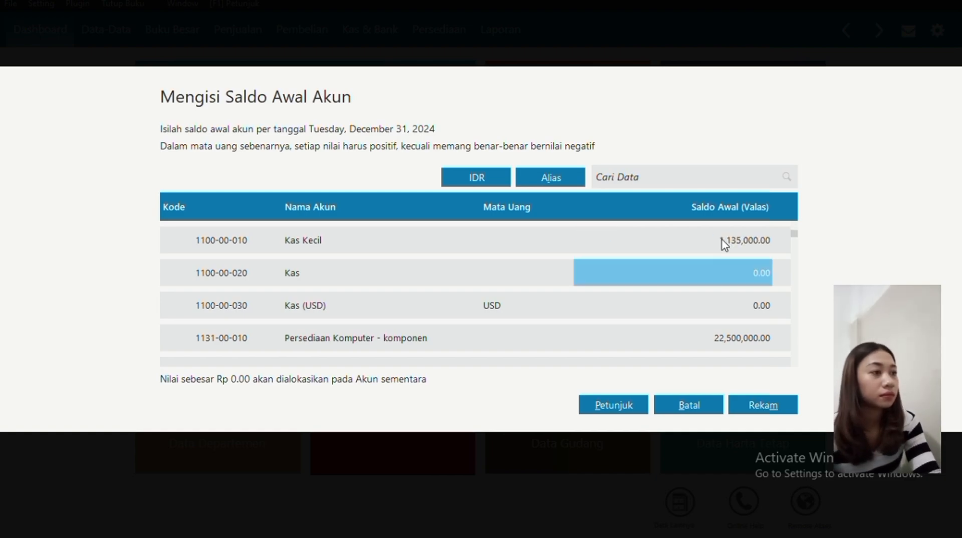
left_click(696, 339)
left_click(695, 335)
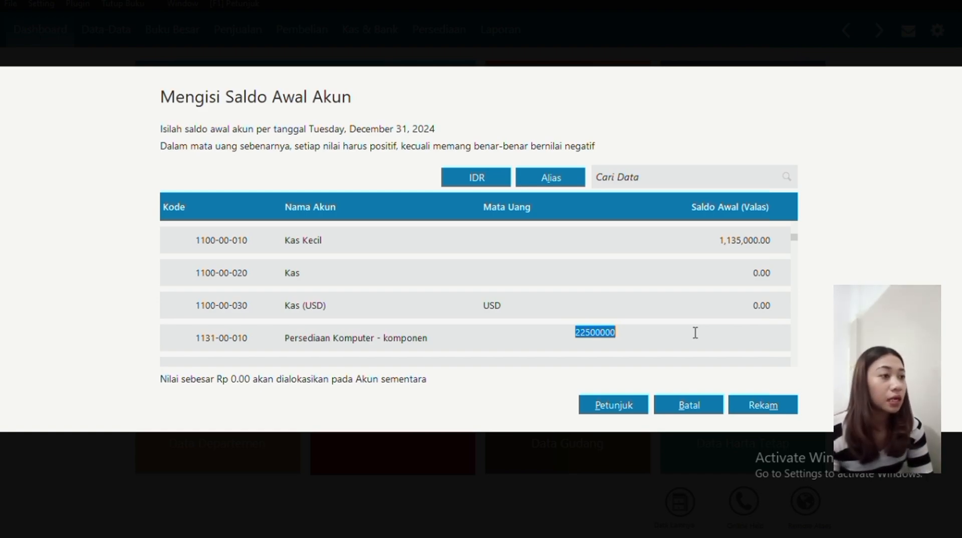
type("2,250,0")
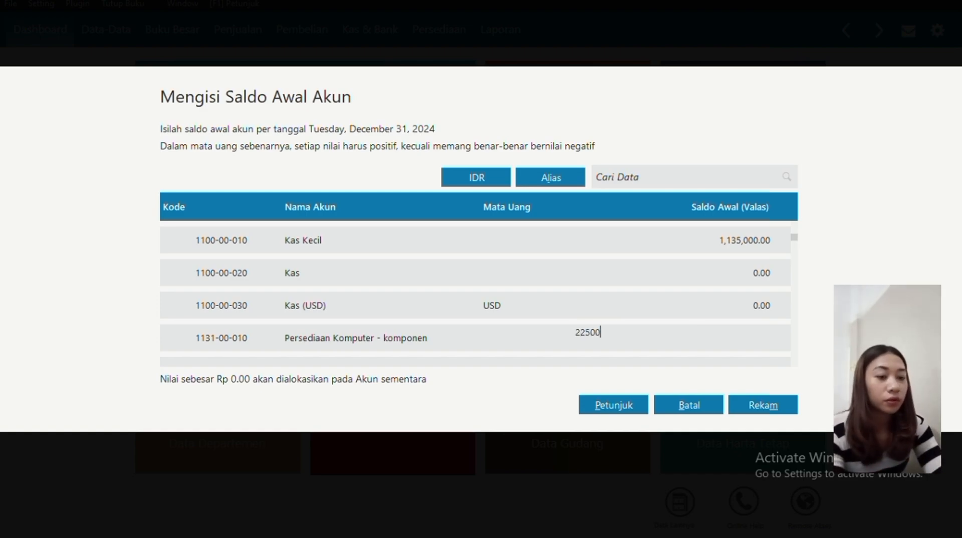
type("00")
key("Return")
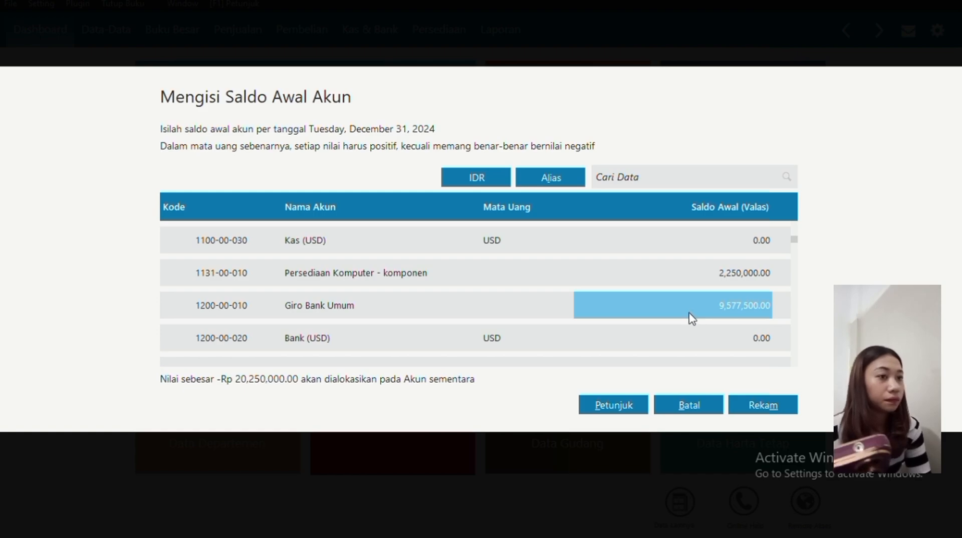
Set the Giro Bank Umum opening balance to 9,577,500.
left_click(725, 307)
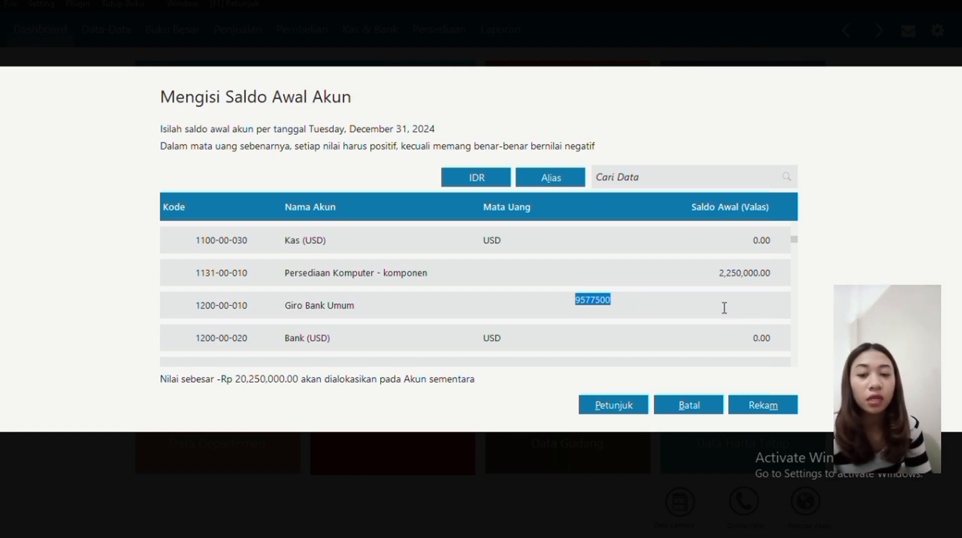
type("97")
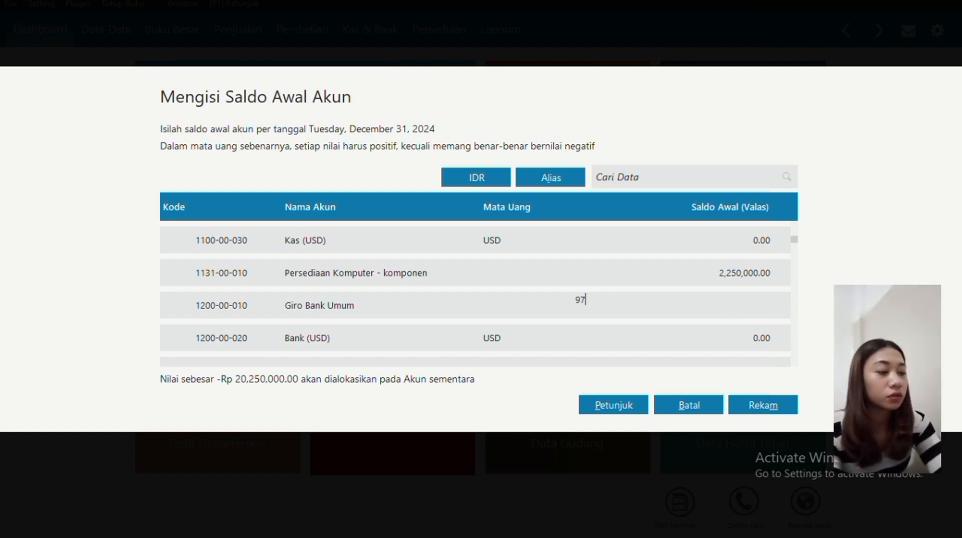
type("5")
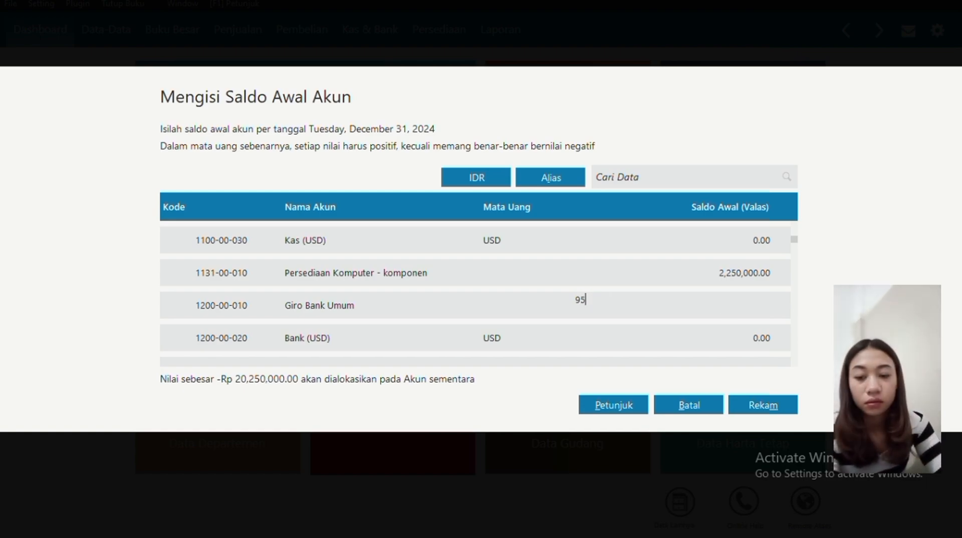
type("7,750")
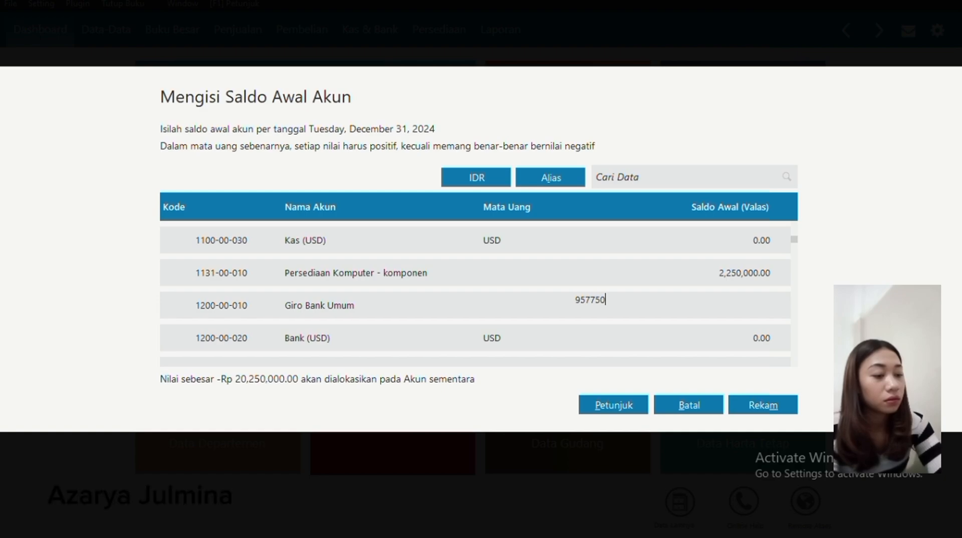
key("Return")
double_click(596, 269)
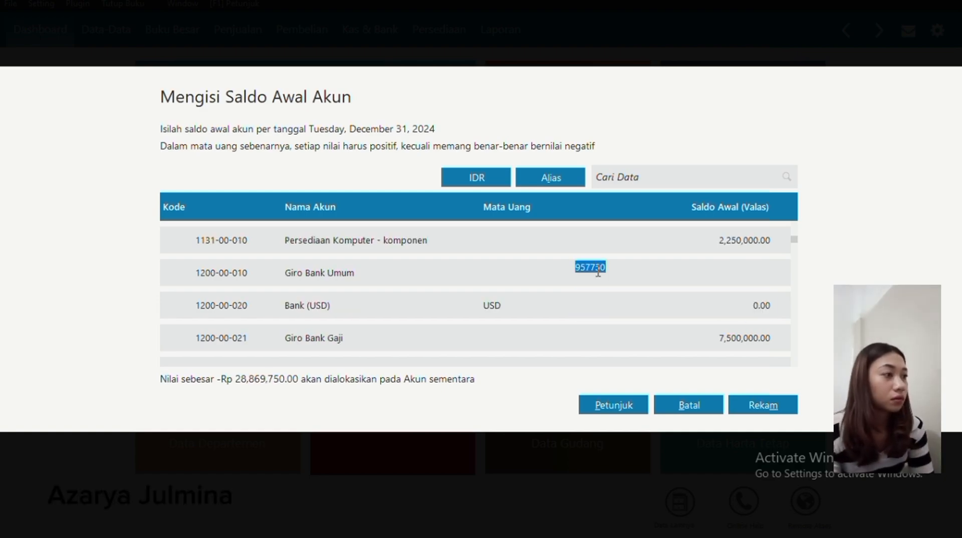
key("Right")
type("0")
key("Return")
scroll(645, 312, "down", 10)
scroll(646, 316, "down", 5)
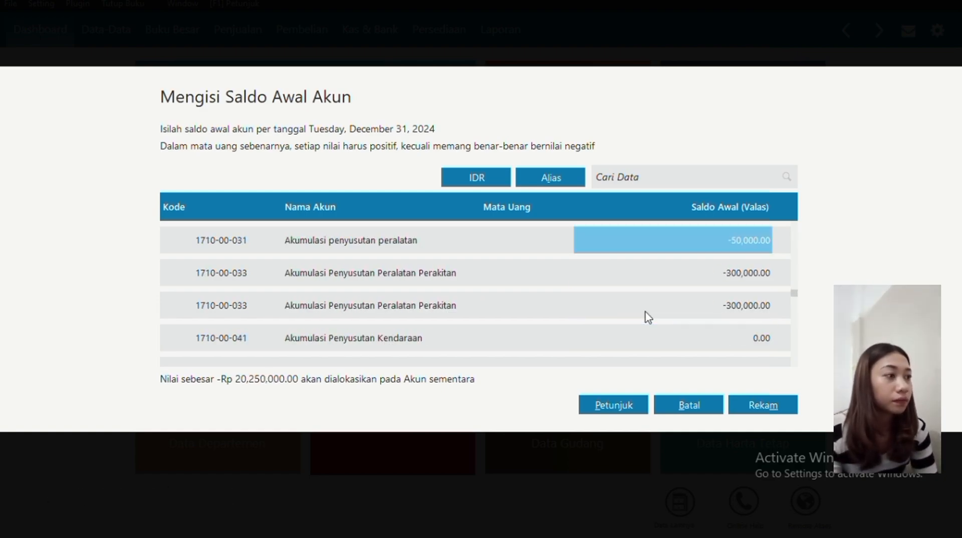
scroll(646, 316, "up", 10)
Keep Giro Bank Gaji at 7,500,000, Piutang Usaha unchanged and Persediaan Komputer - Paket at 44,000,000.
double_click(656, 338)
key("Right")
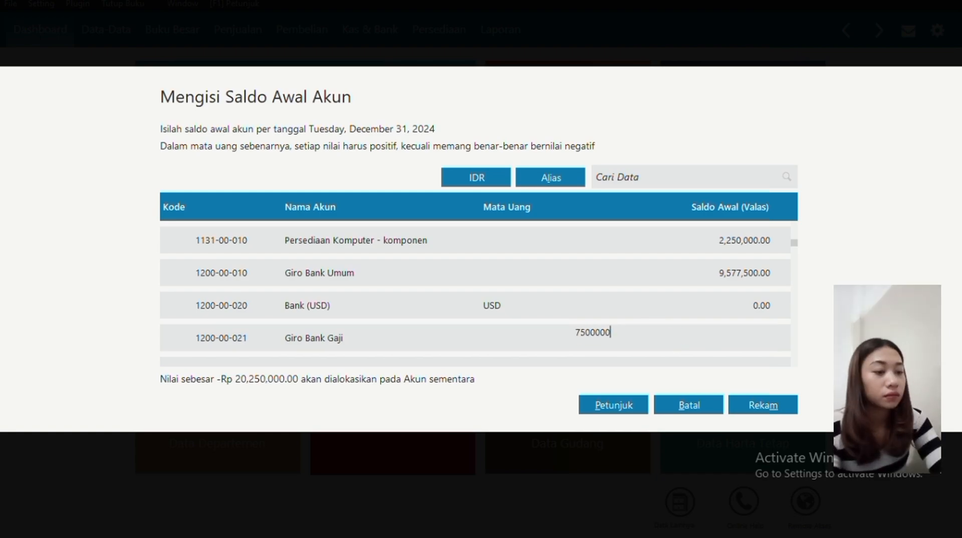
key("Return")
double_click(645, 298)
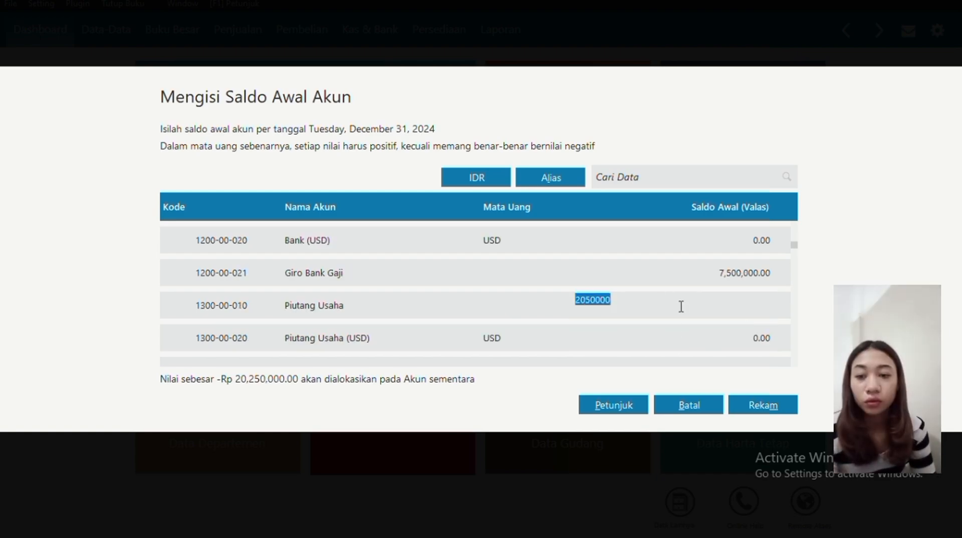
key("Right")
key("Return")
scroll(660, 307, "up", 5)
scroll(660, 305, "down", 5)
scroll(660, 305, "up", 3)
left_click_drag(794, 236, 793, 249)
scroll(751, 290, "down", 6)
double_click(721, 333)
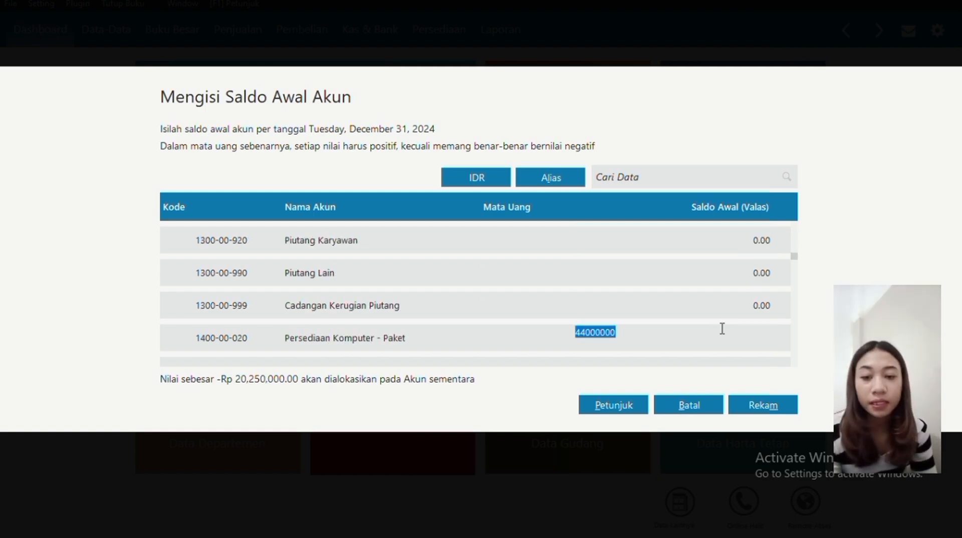
key("Right")
key("Return")
Enter Pembayaran Dimuka at 50,000 and Tanah at 9,500,000.
key("Down")
key("Down")
key("BackSpace")
type("50000")
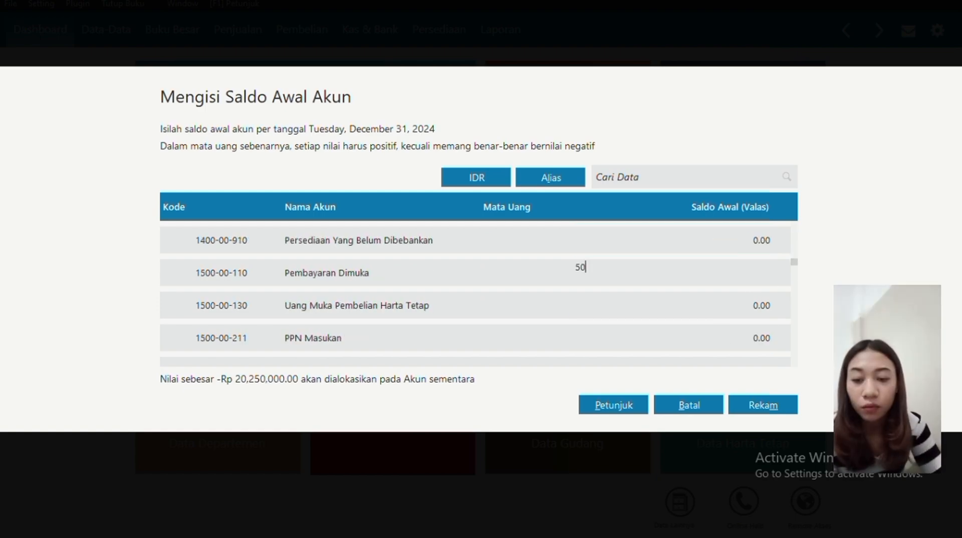
key("Return")
scroll(720, 328, "down", 7)
key("Up")
key("BackSpace")
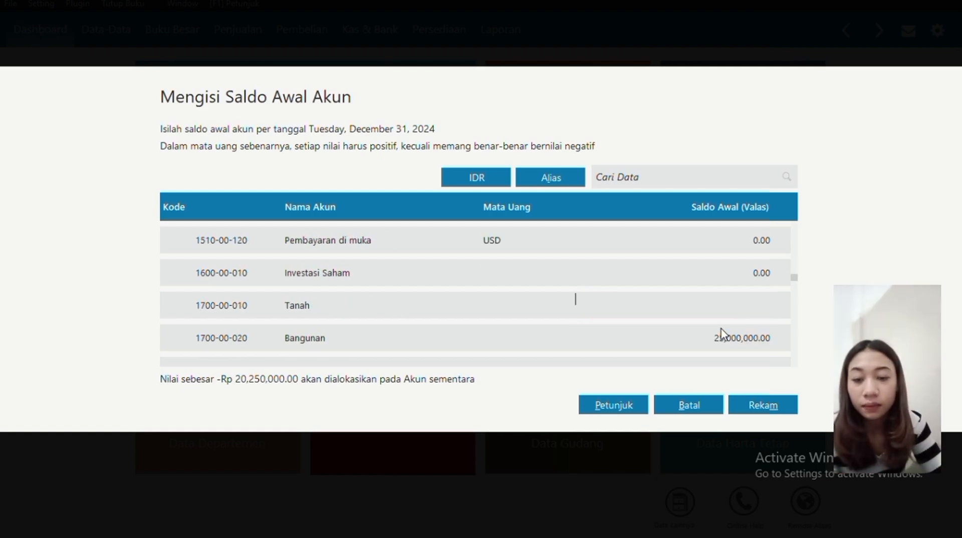
type("9500000")
key("Return")
Enter Bangunan 25,000,000, Peralatan Kantor 500,000, Peralatan Prakitan 3,000,000 and Kendaraan 27,775,000.
key("BackSpace")
type("250000000")
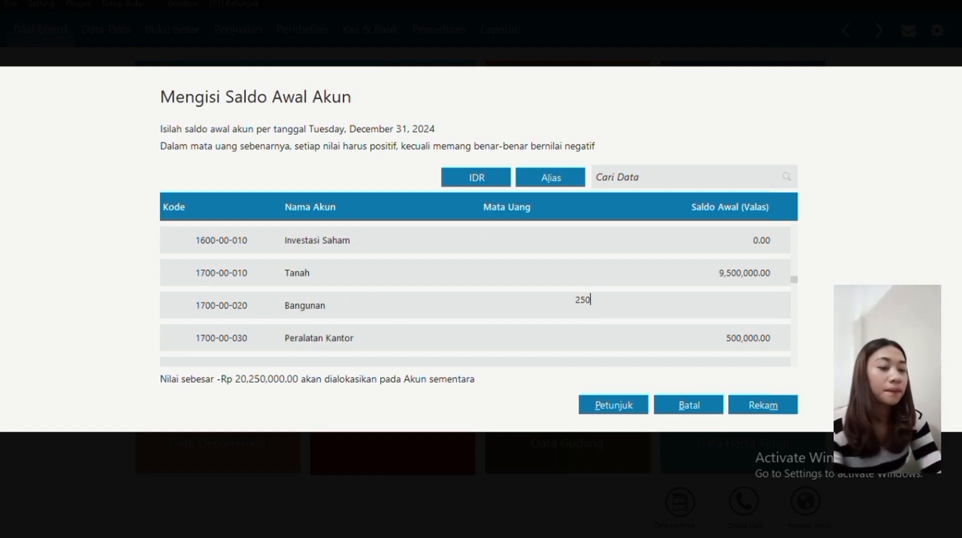
key("Return")
key("Up")
key("BackSpace")
type("25000000")
key("Return")
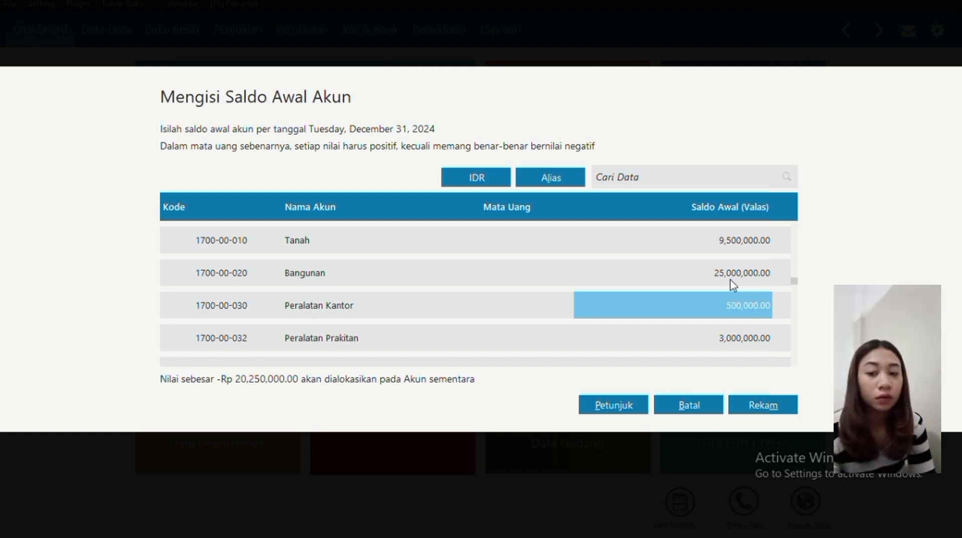
key("Return")
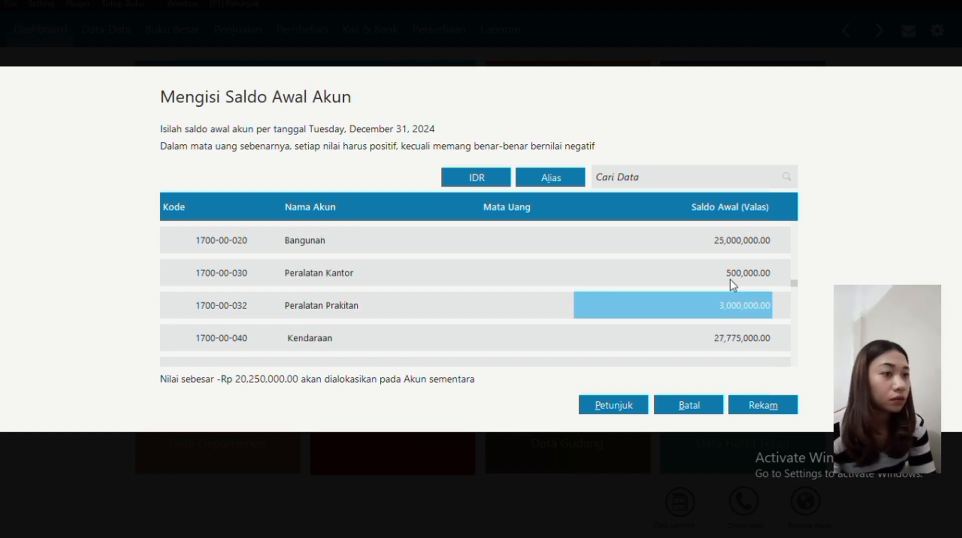
type("3000000")
key("Return")
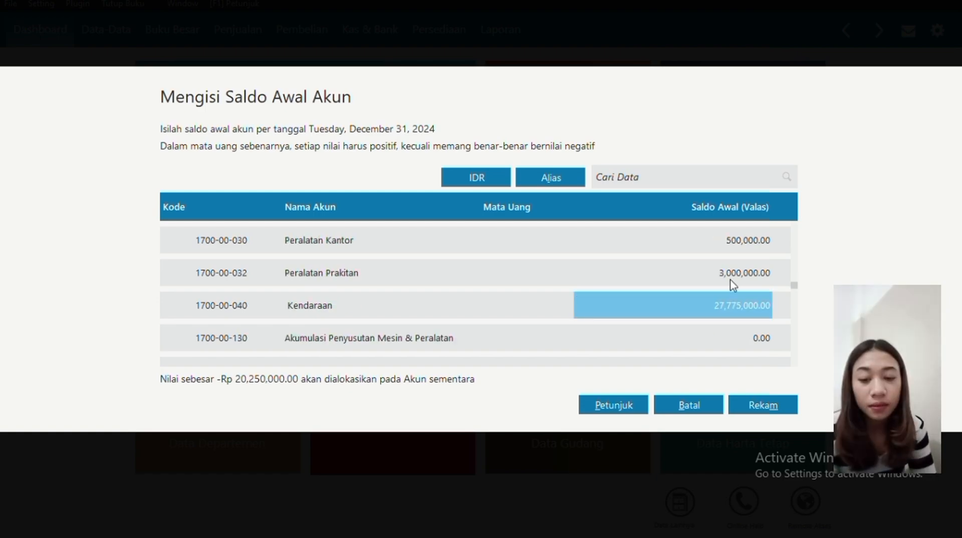
type("27775000")
key("Return")
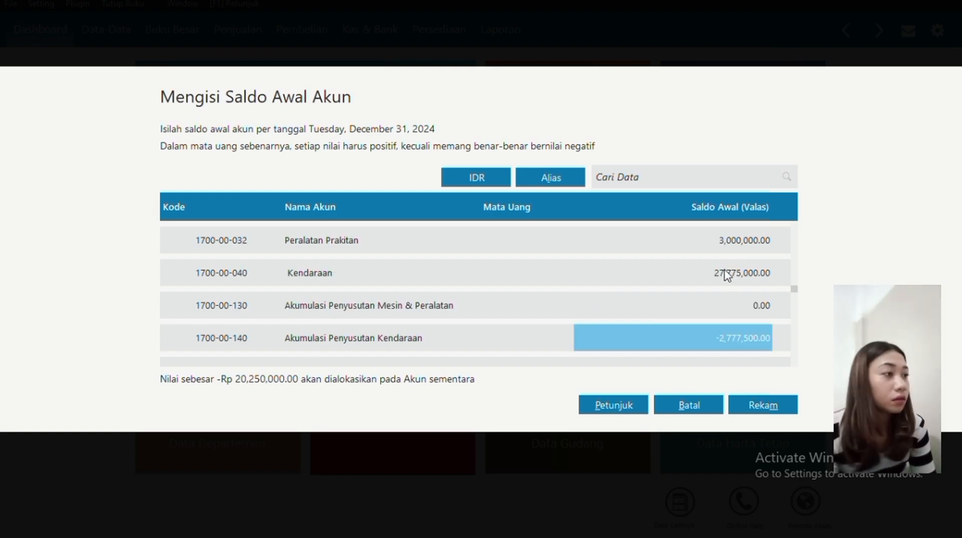
Enter accumulated depreciation for vehicles -2,777,500, building -2,500,000 and equipment -50,000.
type("-2,777,500")
key("Return")
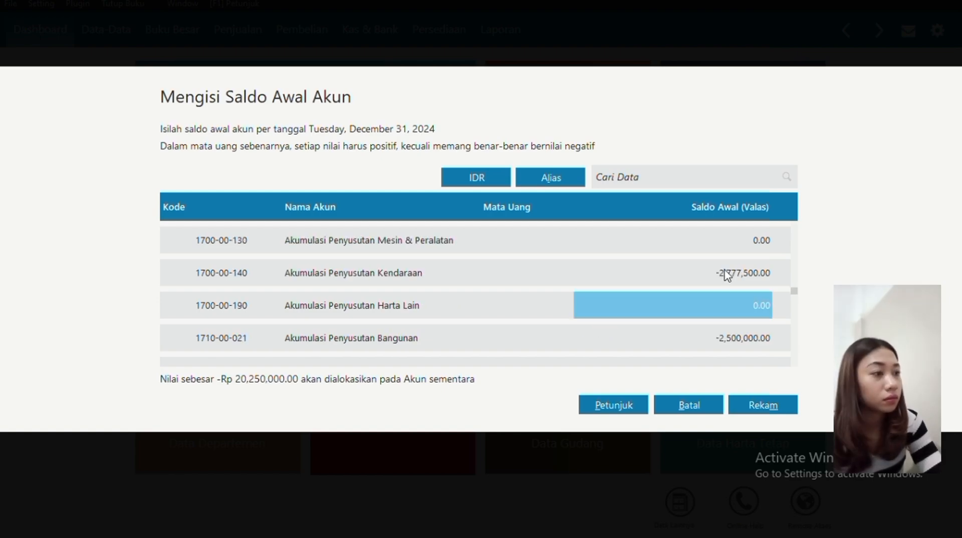
key("Return")
key("BackSpace")
type("-2500000")
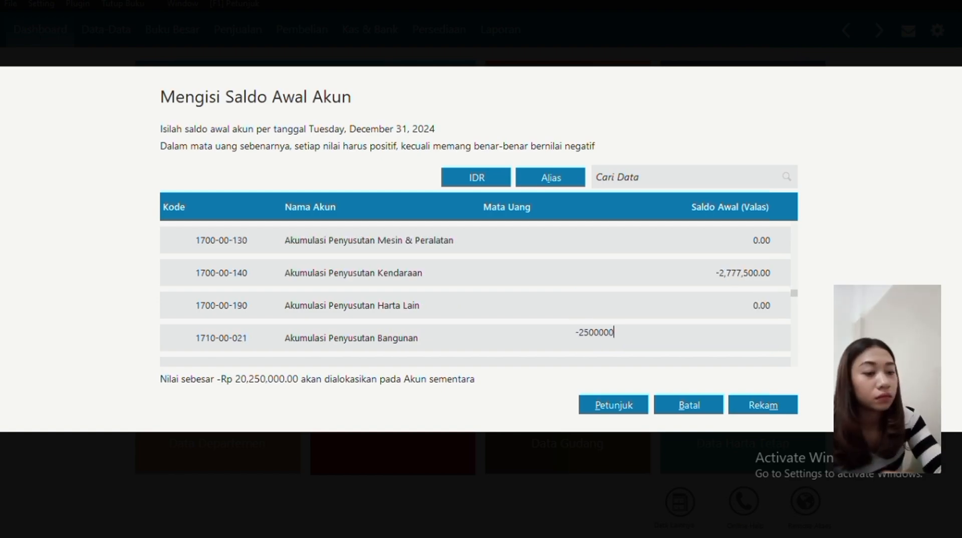
key("Return")
type("-50,000")
key("Return")
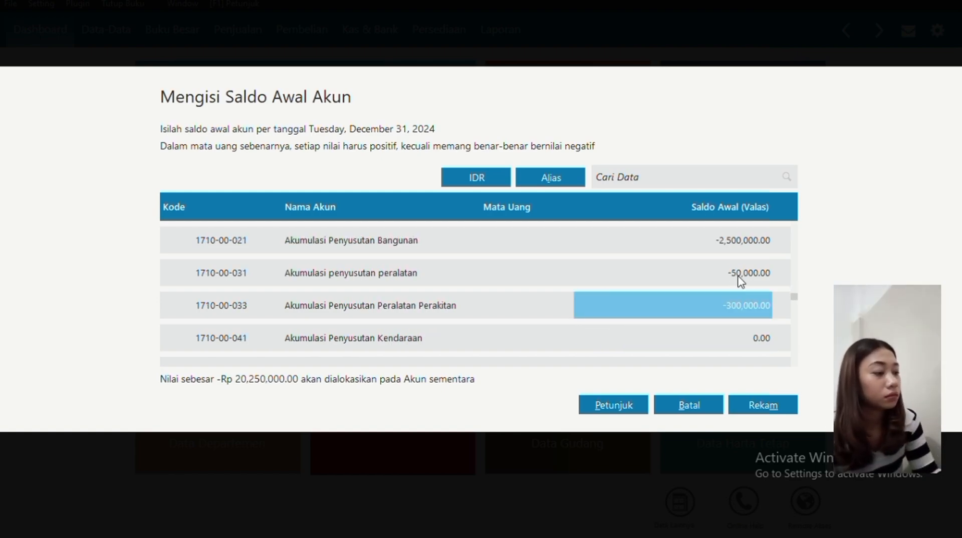
Enter assembly equipment depreciation -300,000 and furniture depreciation -1,000,000.
key("BackSpace")
type("300000")
left_click(575, 305)
type("-")
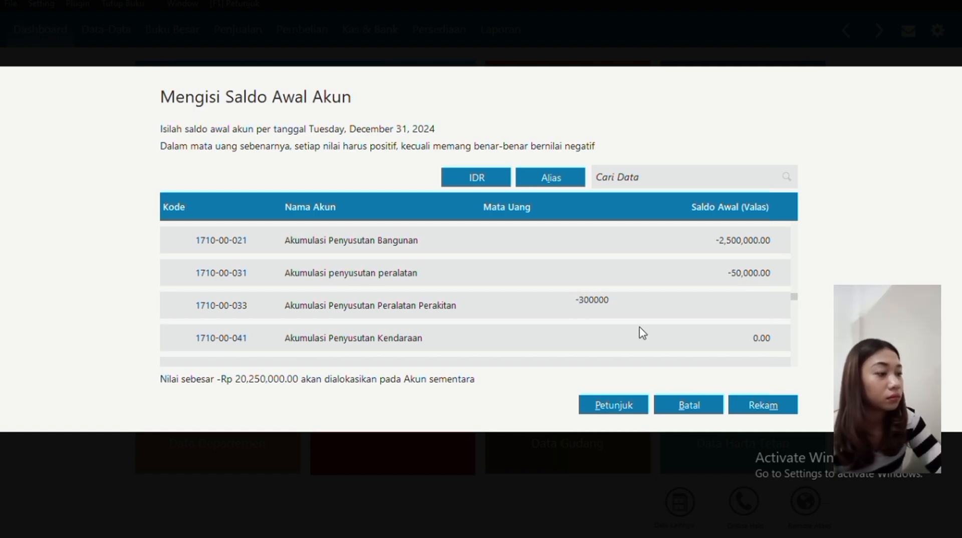
left_click(640, 328)
type("-1000000")
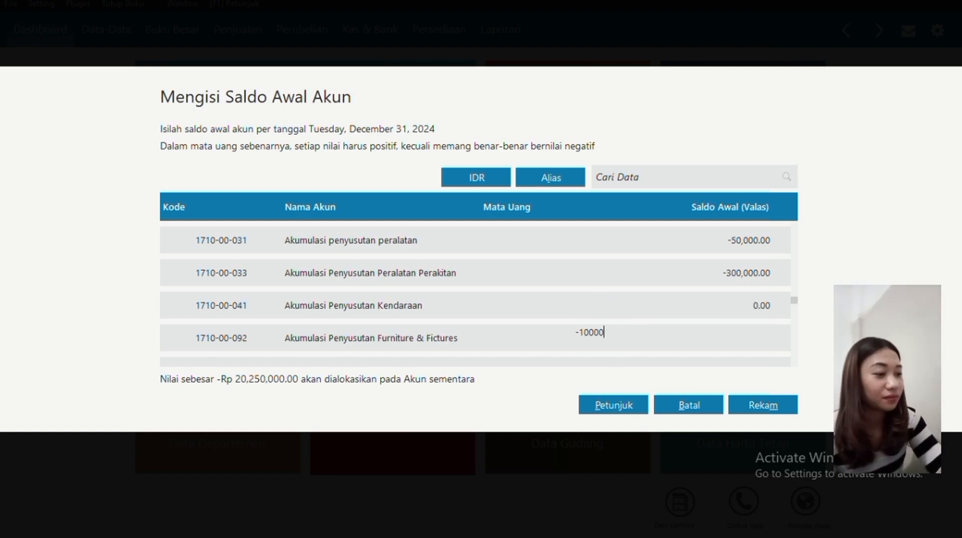
key("Down")
key("Down")
key("Down")
key("Down")
key("Down")
Enter Surat Berharga Jangka Pendek at 20,000,000 and Furniture & Fictures at 10,000,000.
key("Up")
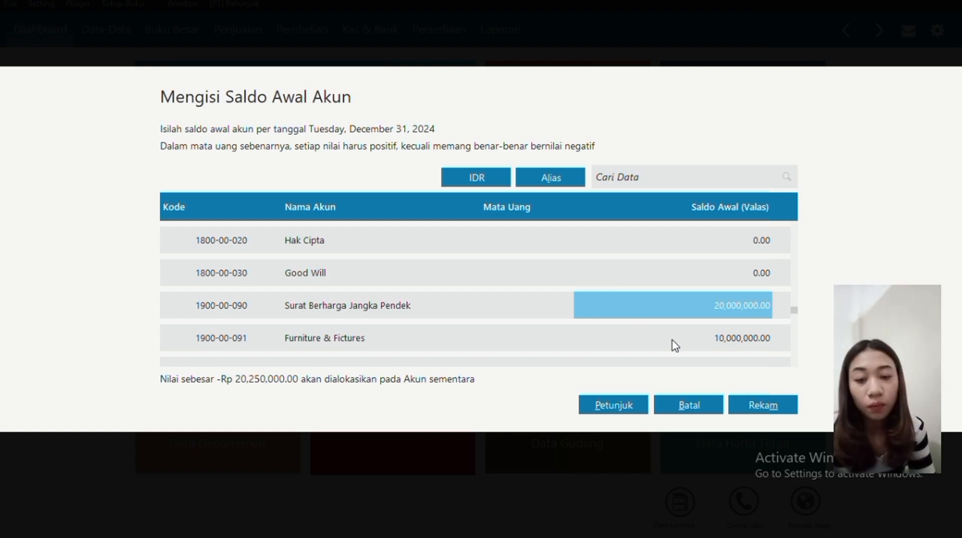
type("20000000")
key("Return")
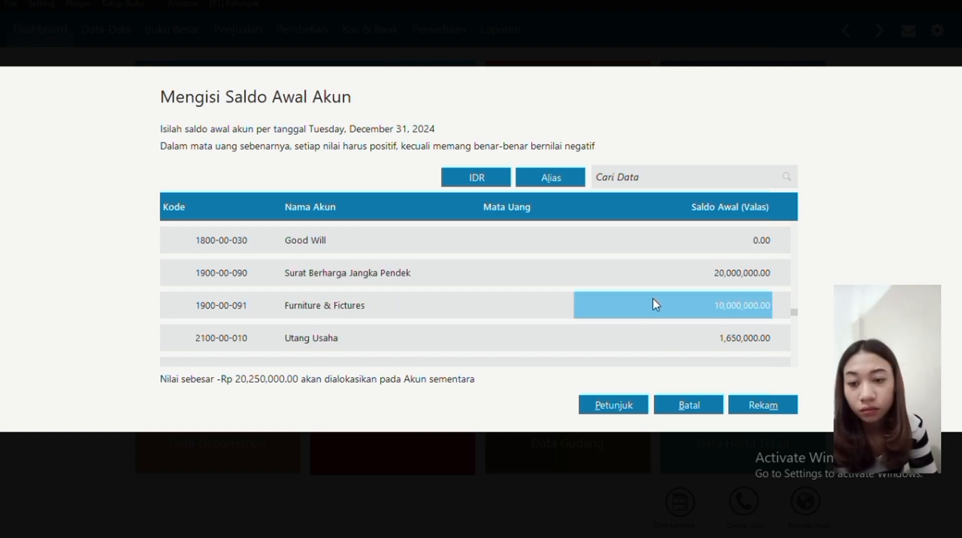
type("10000000")
key("Return")
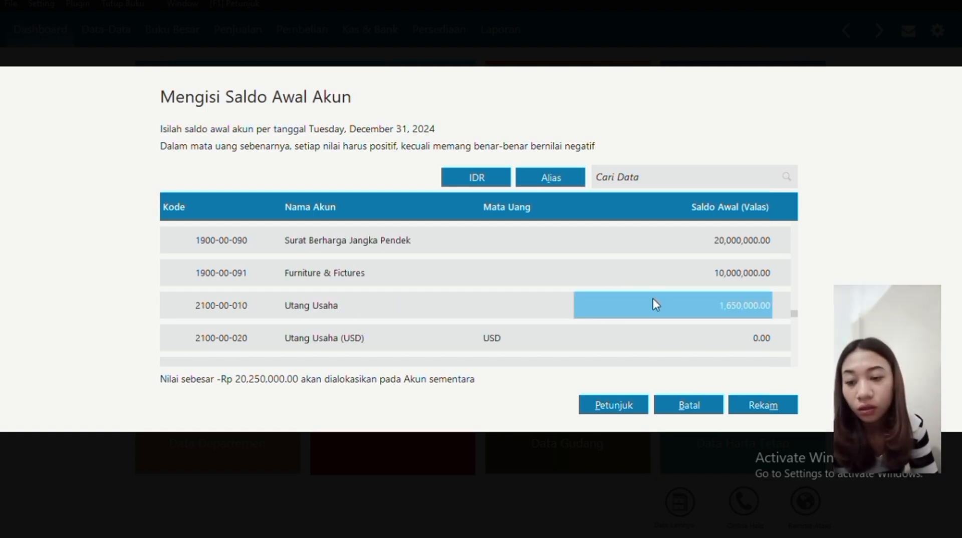
Enter Utang Usaha at 1,650,000 and Utang Wesel at 5,000,000.
left_click(653, 299)
type("1650000")
key("Return")
scroll(653, 298, "down", 7)
left_click(653, 299)
left_click(653, 298)
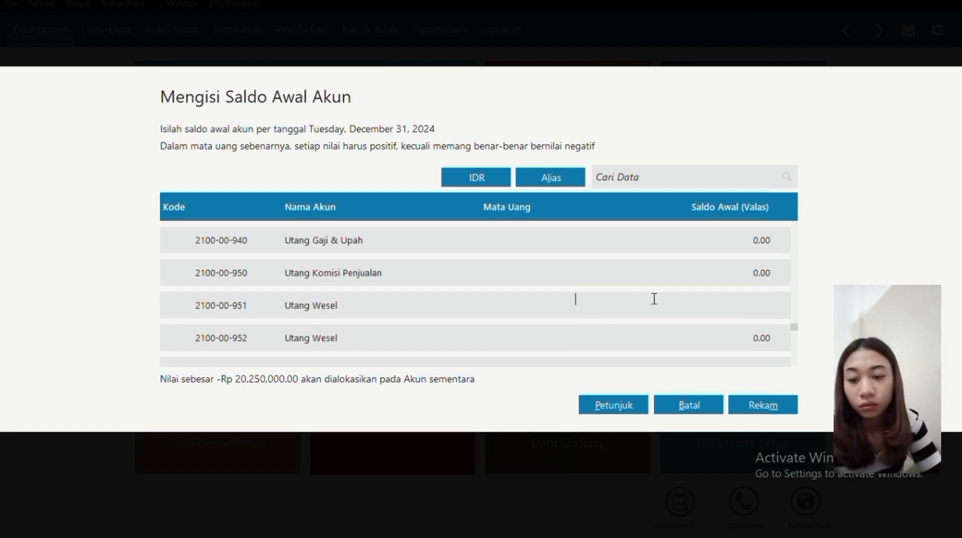
type("5000000")
key("Return")
left_click(642, 270)
key("Return")
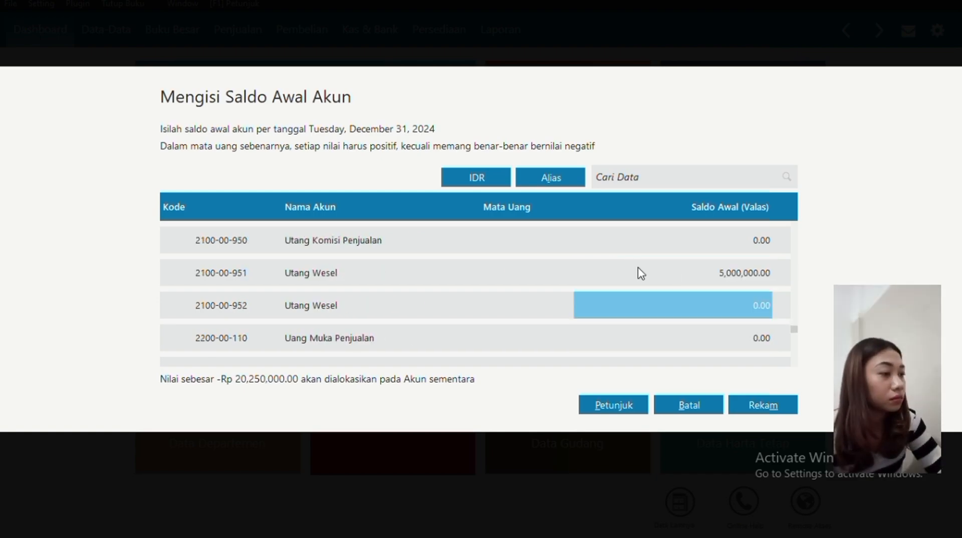
Commit Utang PPh Karyawan at 275,000 and Utang Obligasi at 25,000,000.
key("Down")
key("Down")
key("Down")
key("Return")
key("Return")
key("Down")
key("Down")
key("Down")
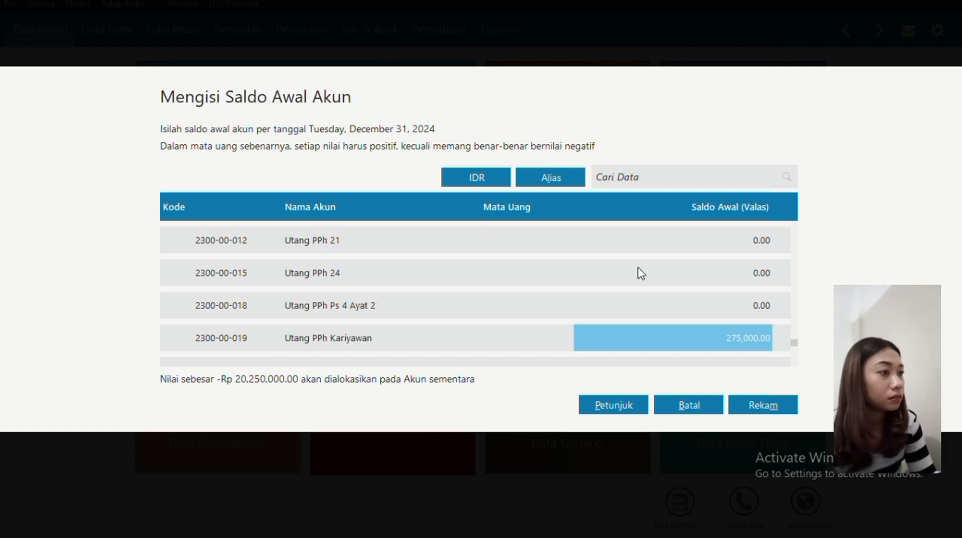
key("Return")
key("Return")
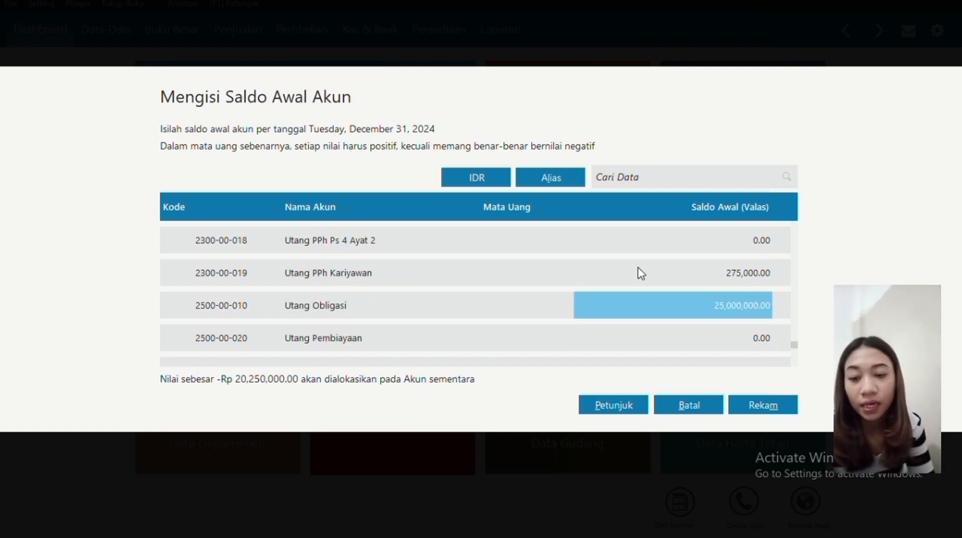
key("Return")
key("Return")
key("Down")
key("Down")
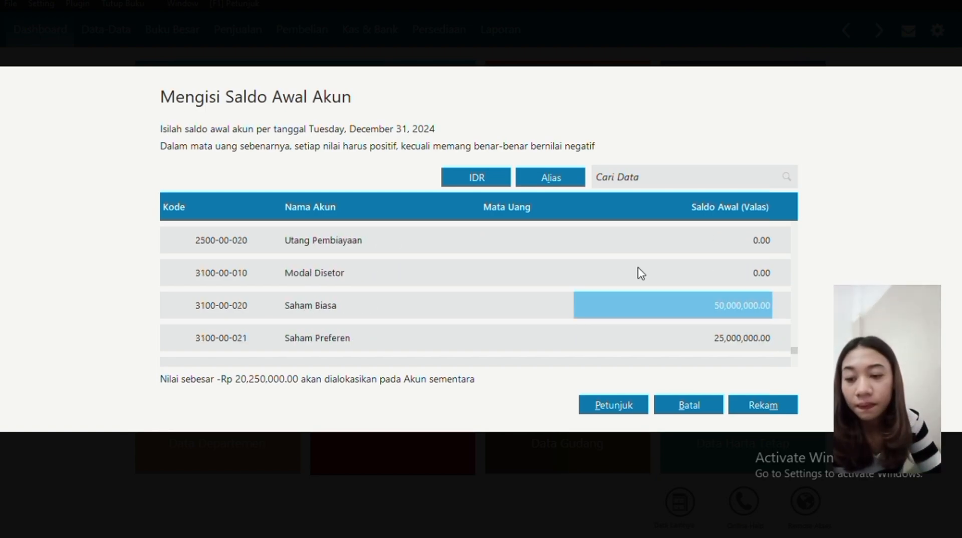
key("Return")
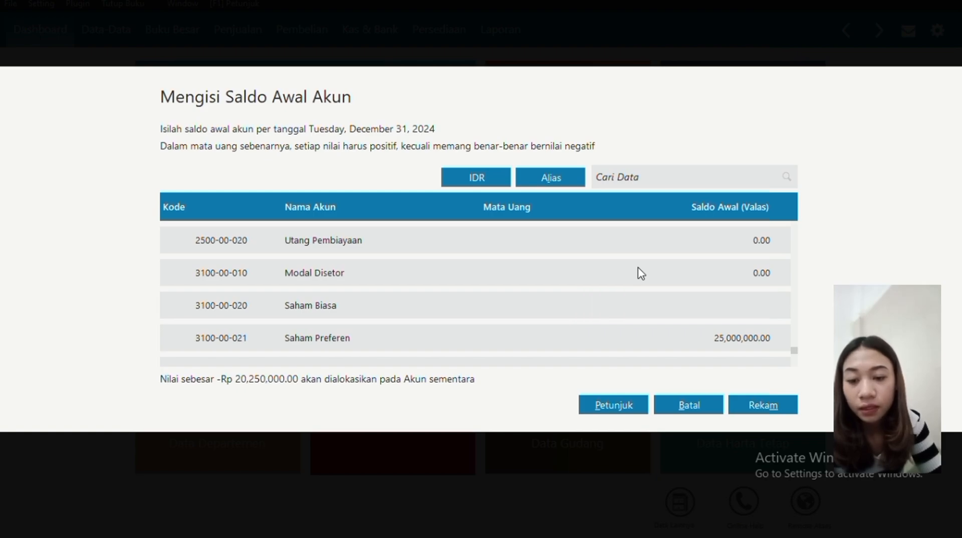
Enter Saham Biasa at 50,000,000 and Saham Preferen at 25,000,000.
type("50,000,000")
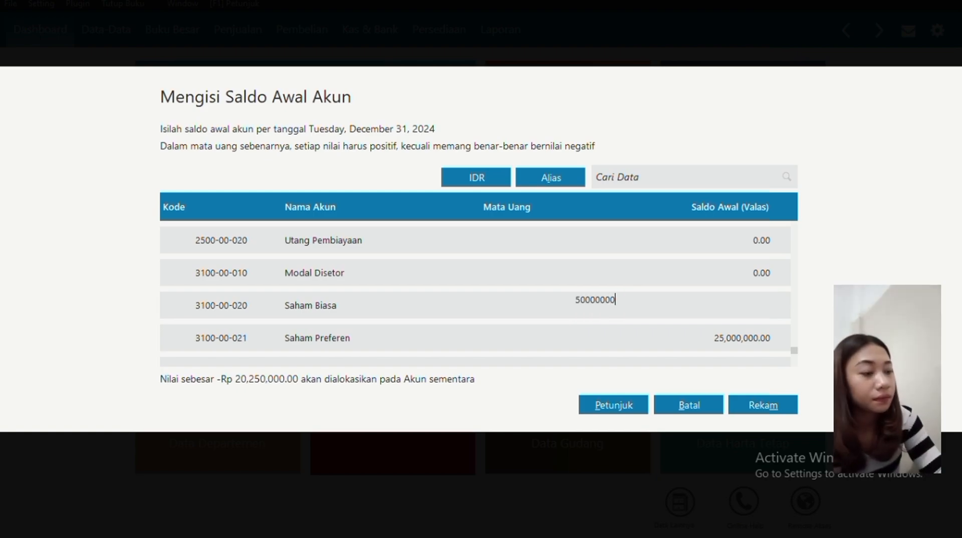
key("Return")
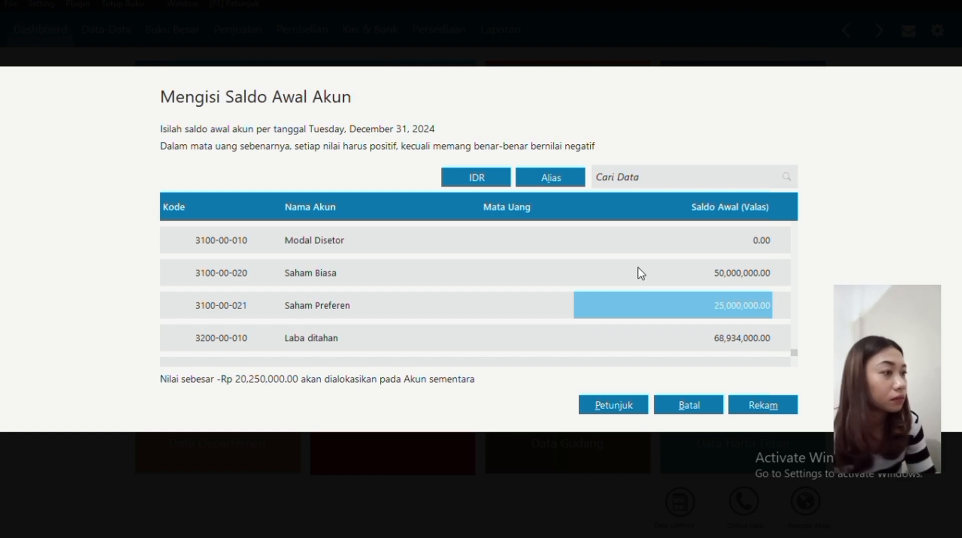
key("BackSpace")
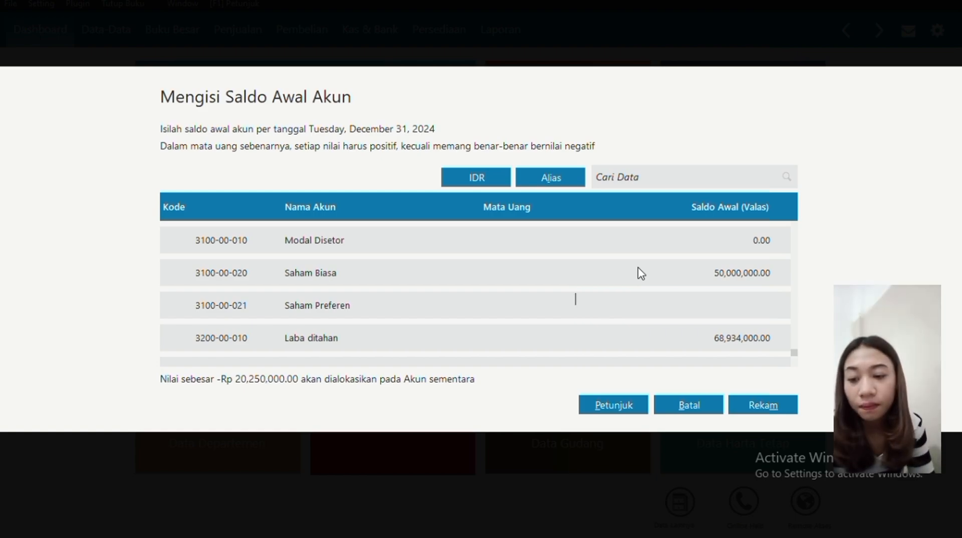
type("25,000,")
type("000000")
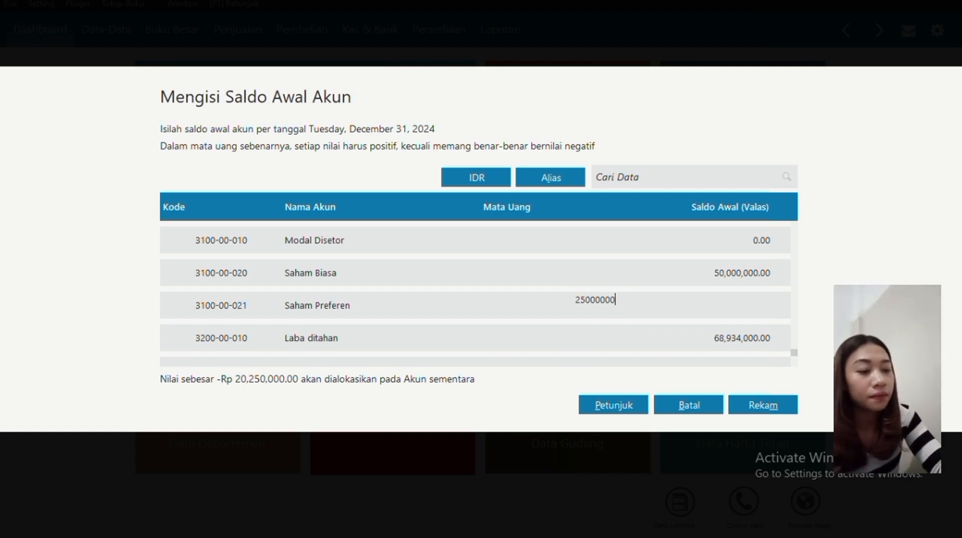
key("Return")
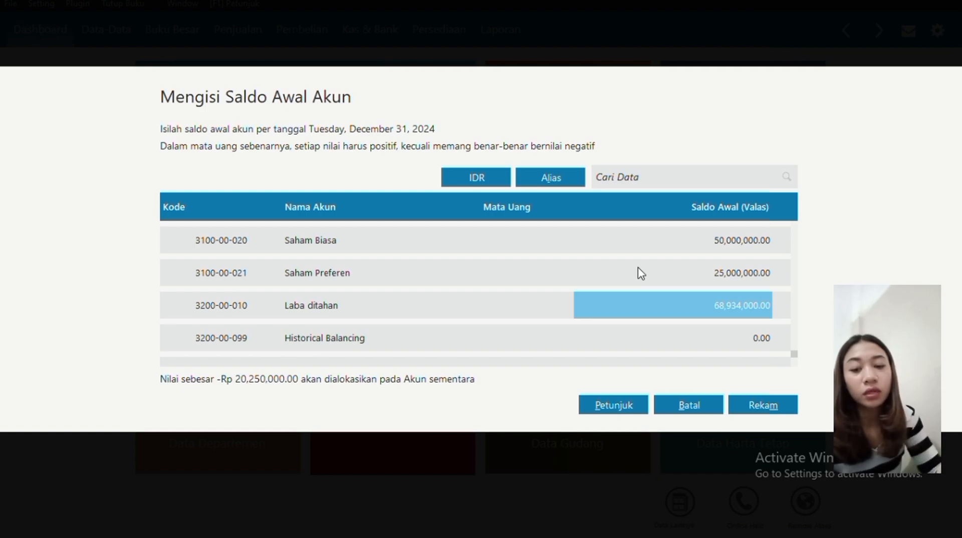
Set Laba ditahan to 68,934,000, correcting the mistyped 689,340,000.
key("BackSpace")
type("68")
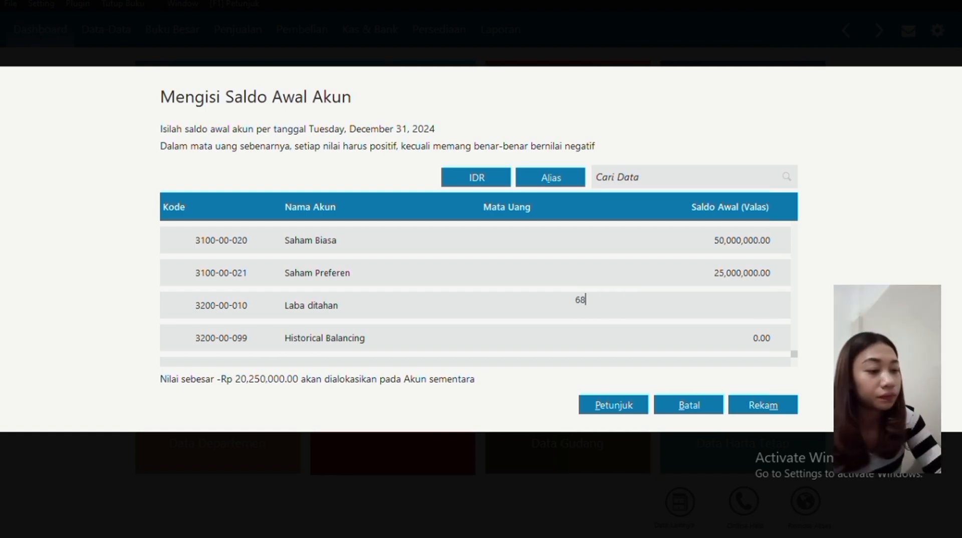
type("9340000")
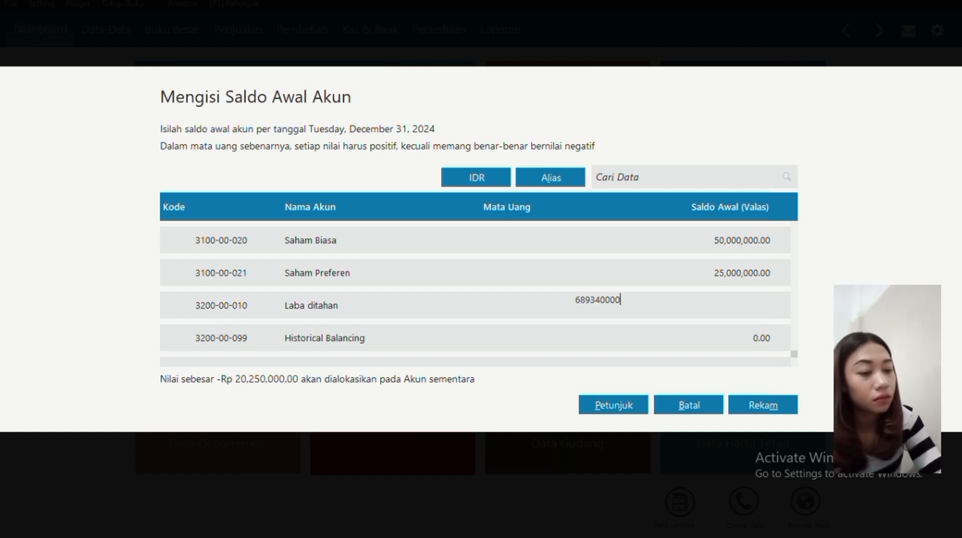
key("Return")
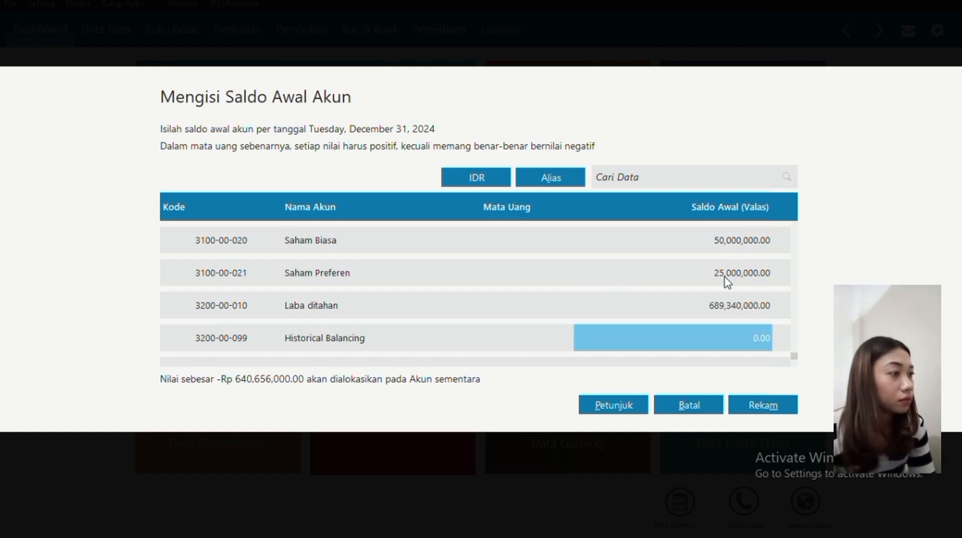
left_click(749, 307)
left_click(756, 310)
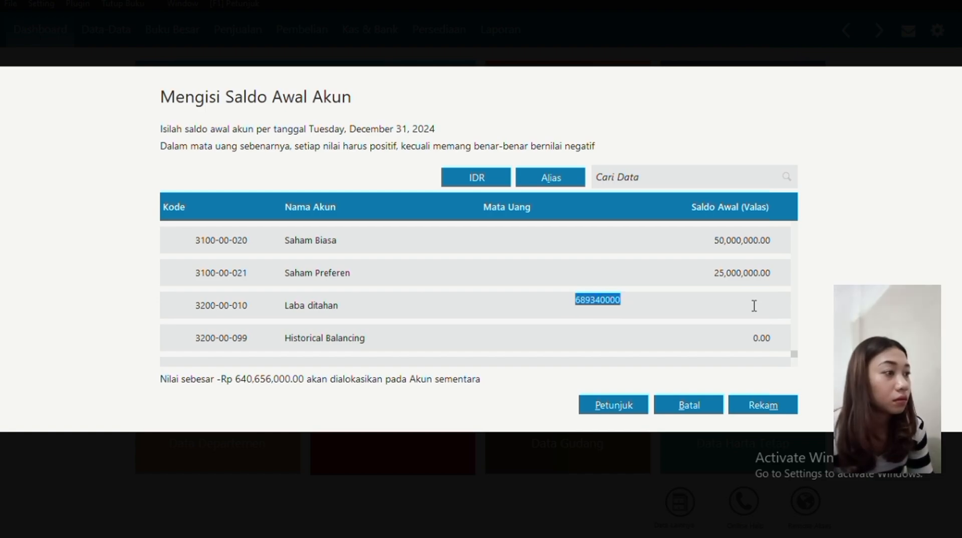
key("BackSpace")
type("68")
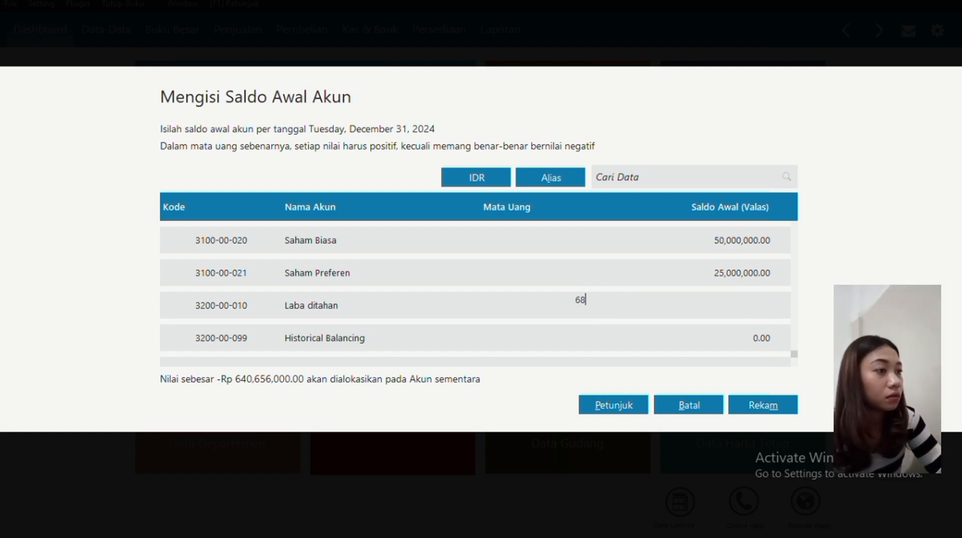
type(",93")
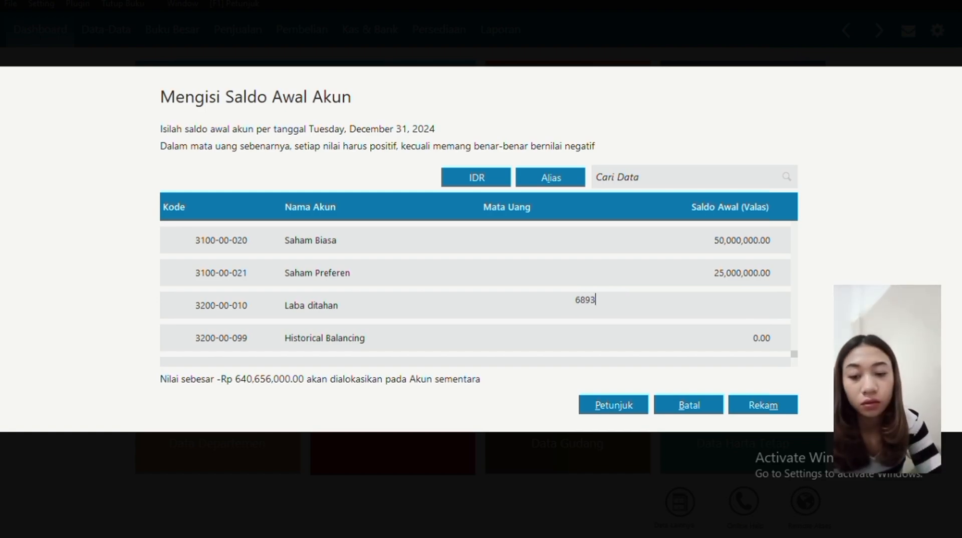
type("4,000")
key("Return")
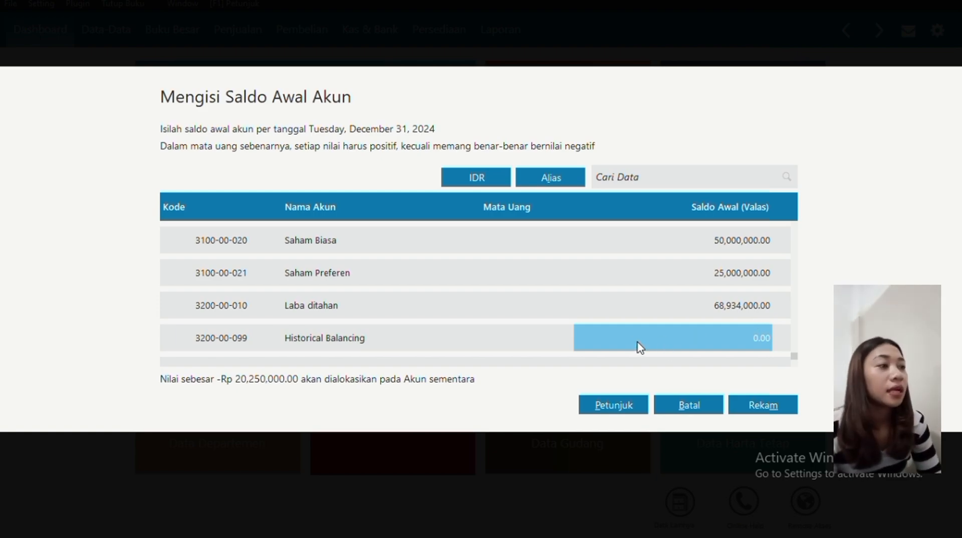
Scroll through the opening balance list to review the entered amounts.
scroll(633, 354, "up", 1)
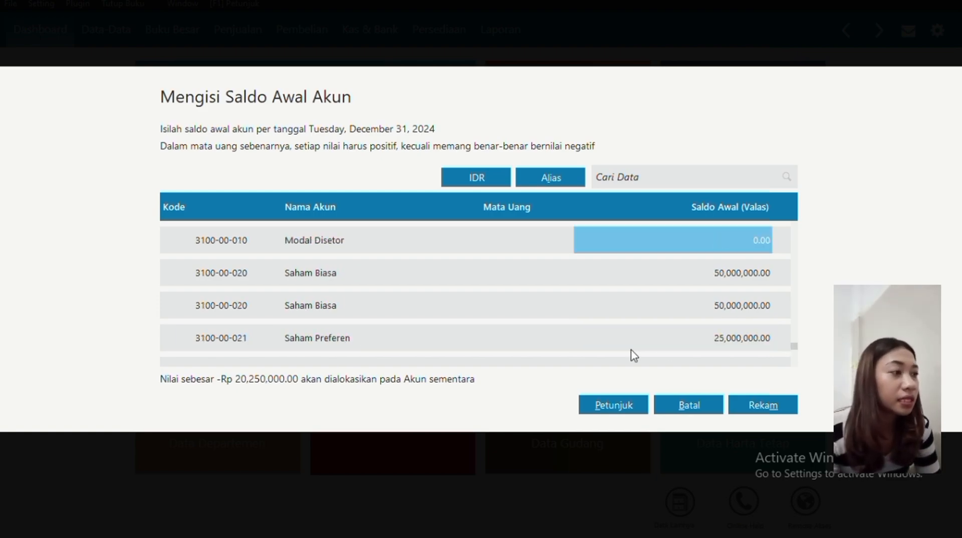
scroll(634, 355, "up", 3)
scroll(633, 355, "down", 5)
scroll(633, 354, "up", 3)
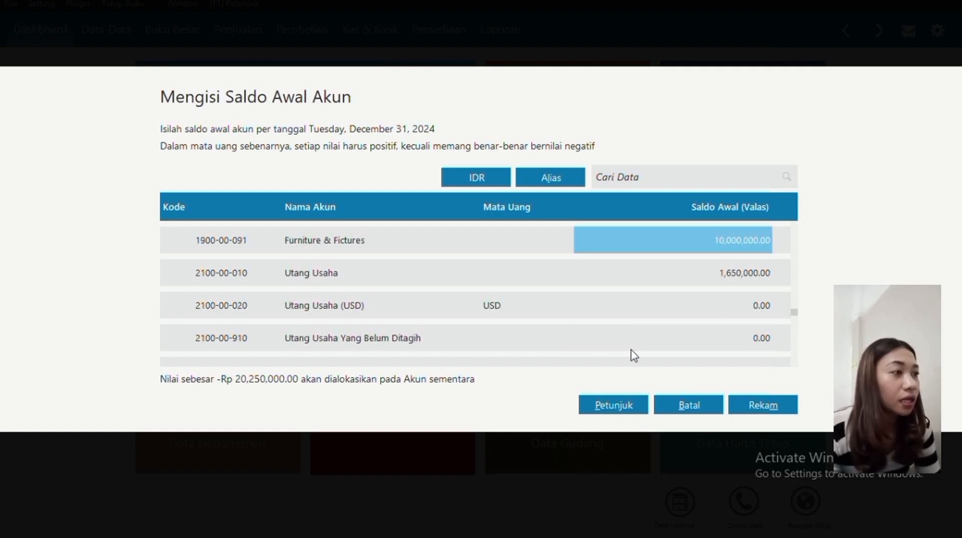
scroll(633, 354, "down", 4)
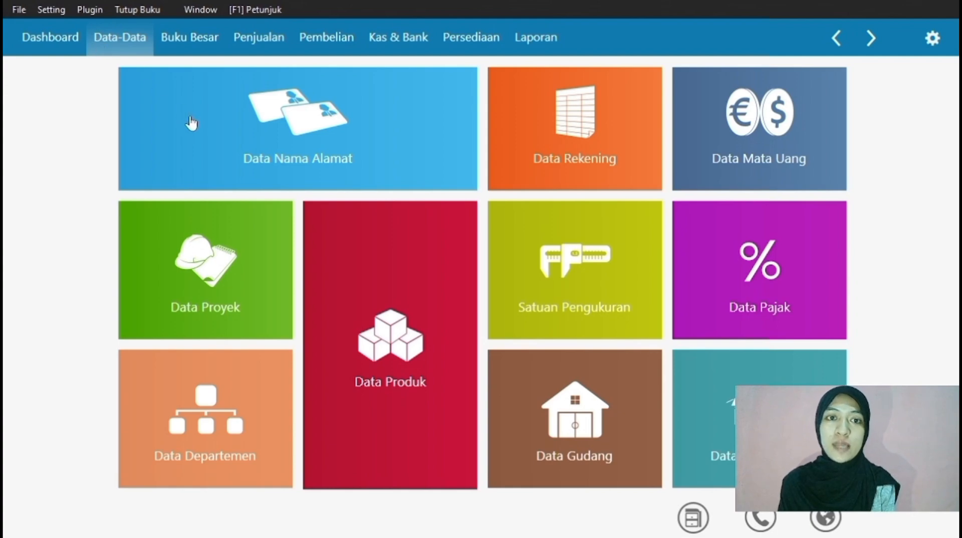
Create a new Customer contact in Data Nama Alamat with ID CUST-1.
left_click(236, 134)
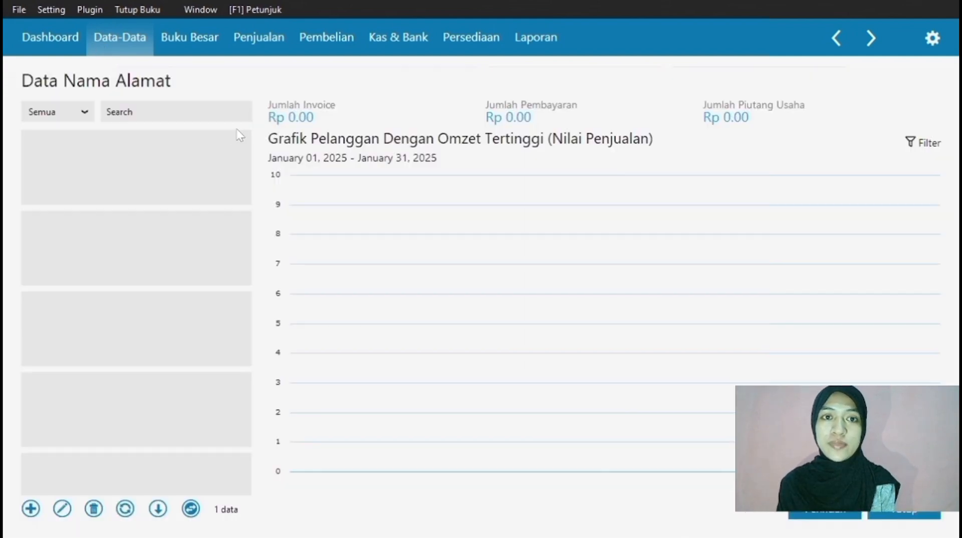
left_click(31, 509)
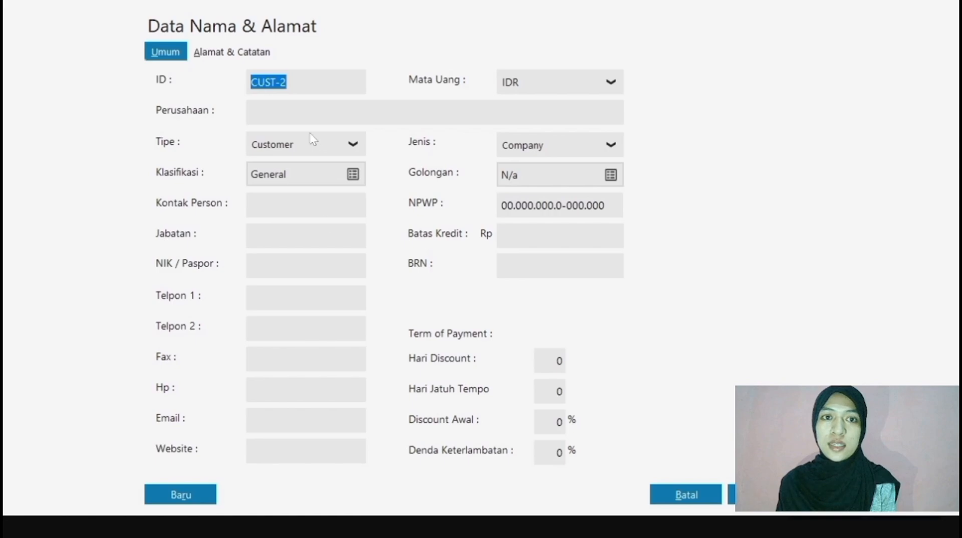
left_click(296, 144)
left_click(303, 174)
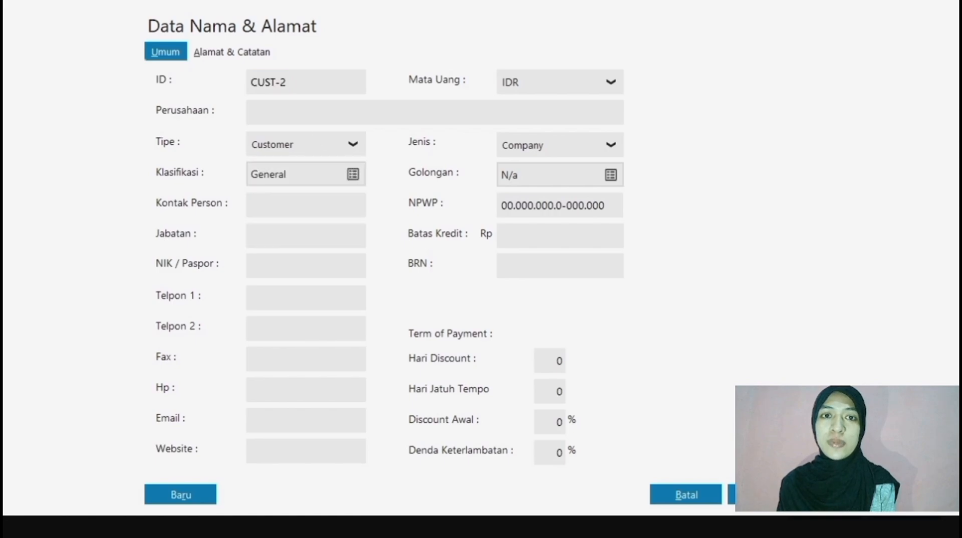
mouse_move(289, 82)
left_mouse_down()
mouse_move(250, 82)
mouse_move(280, 83)
left_mouse_up()
key("BackSpace")
type("1")
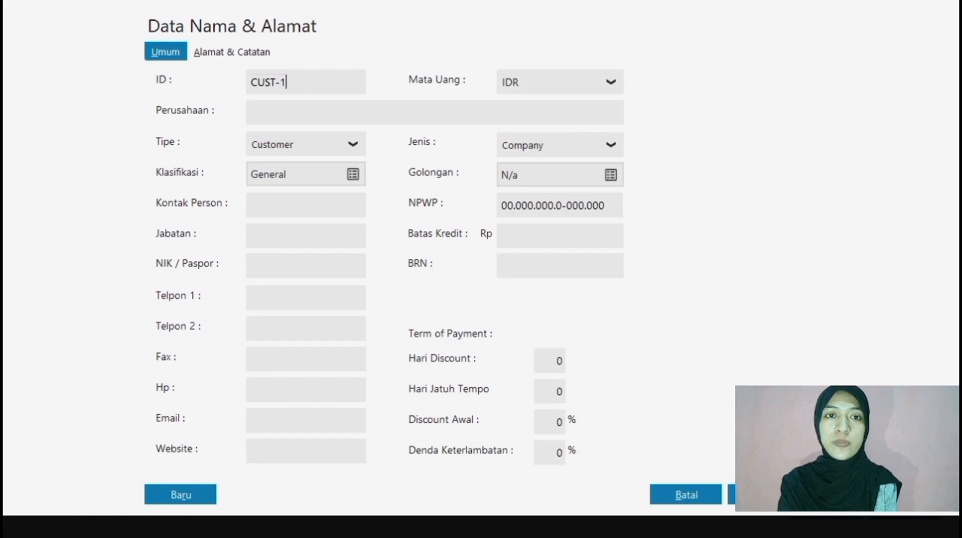
Enter company PT Amazon with its office phone number and save, accepting the tax-ID warning.
left_click(288, 106)
type("P")
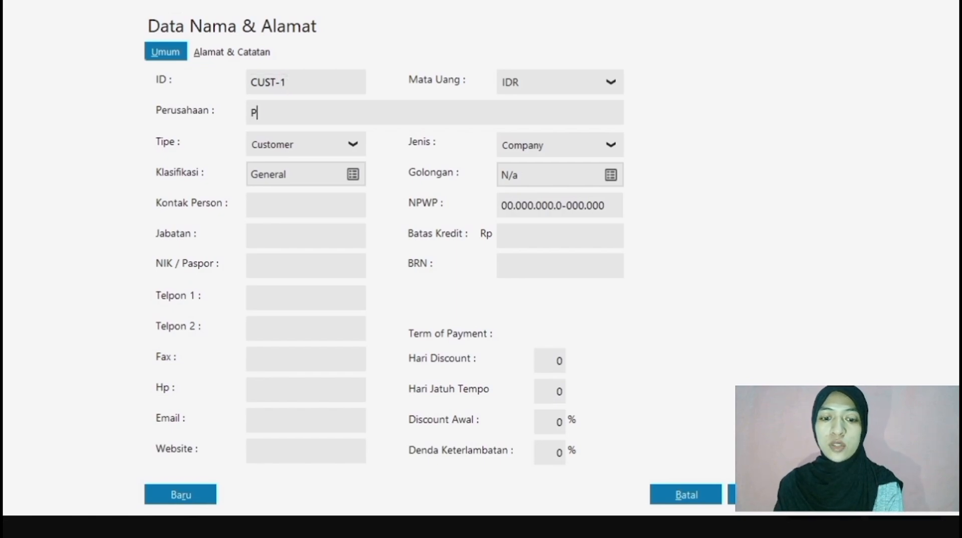
type("T Amazon")
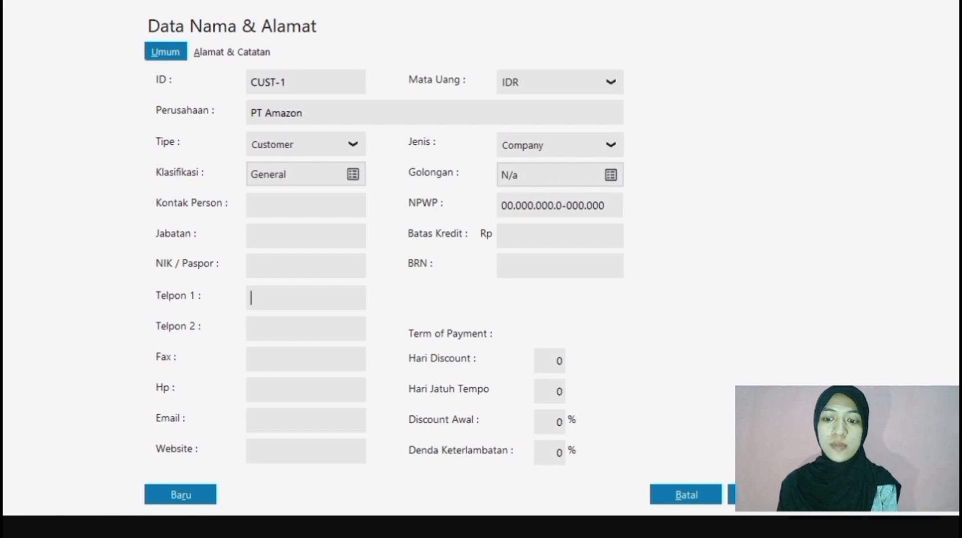
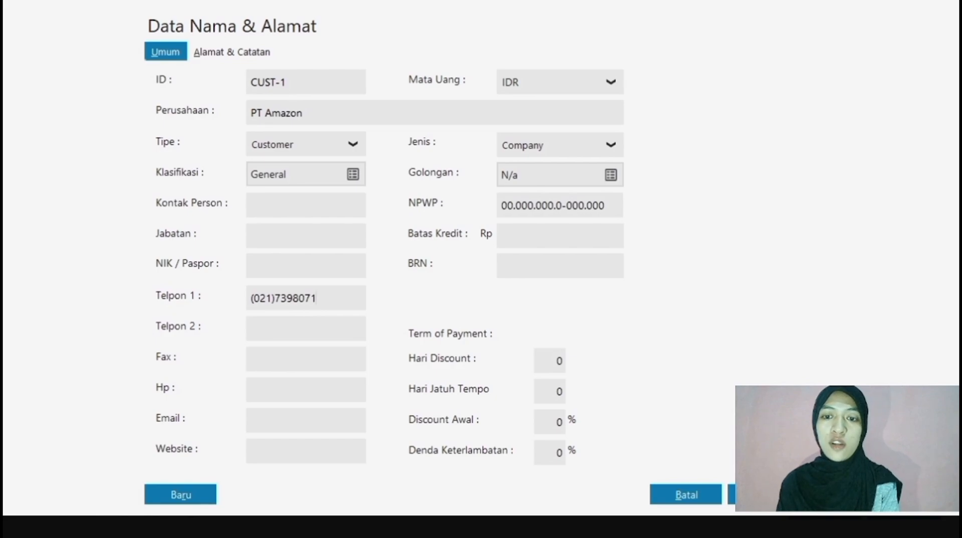
left_click(730, 499)
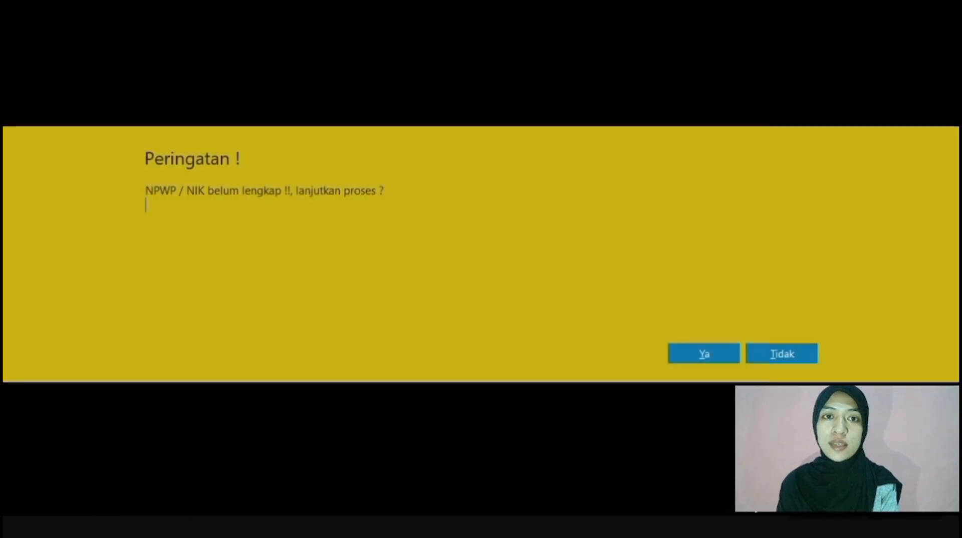
left_click(696, 352)
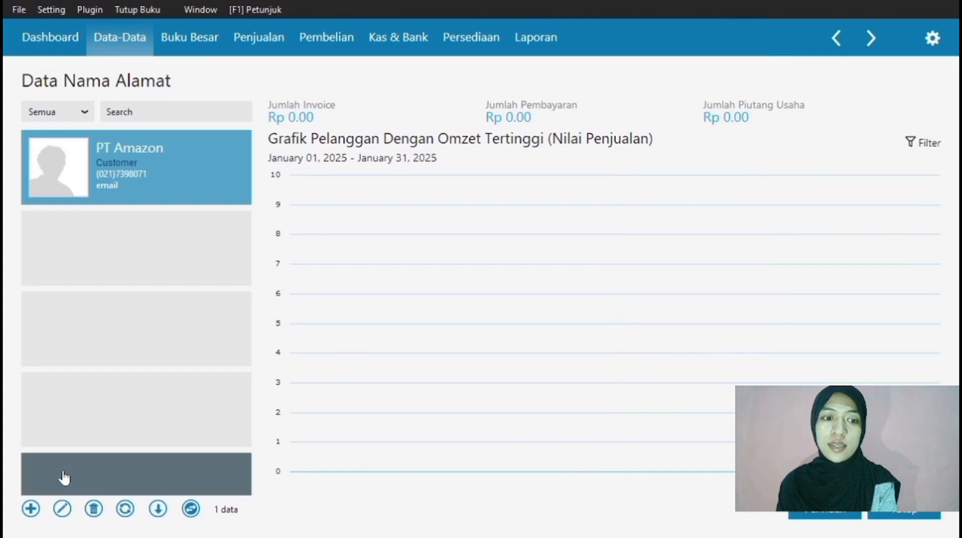
Enter new customer PT Binkomputama with its Telpon 1 number and submit the record.
left_click(31, 509)
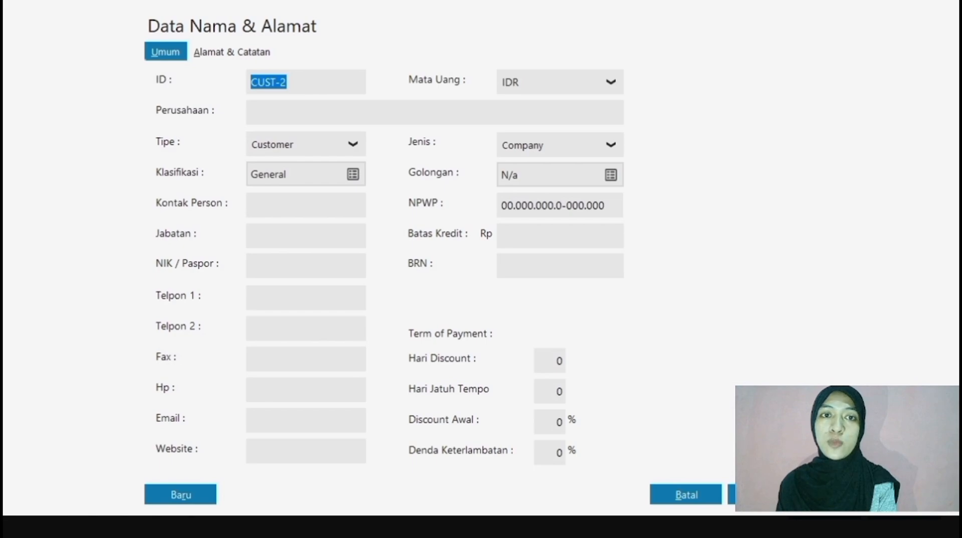
left_click(301, 112)
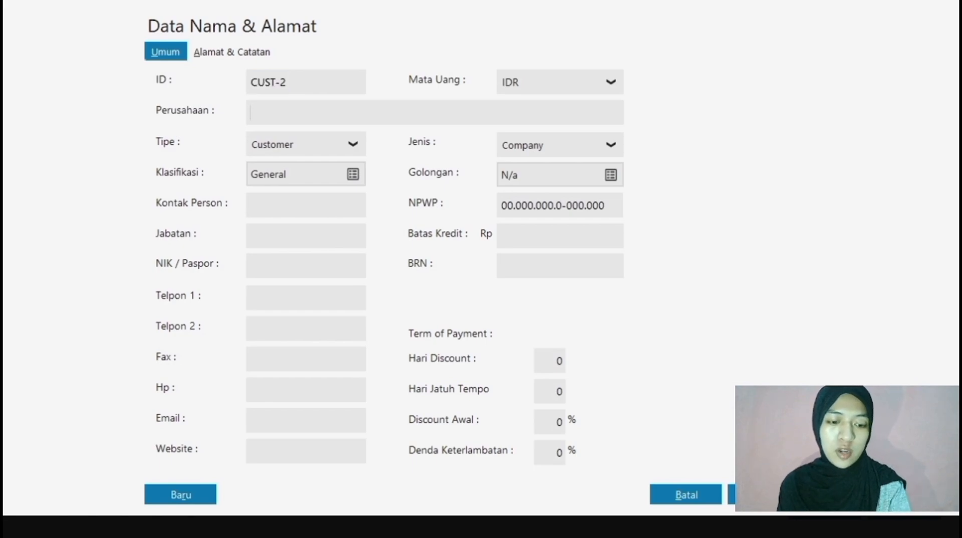
type("PT Binkomputama")
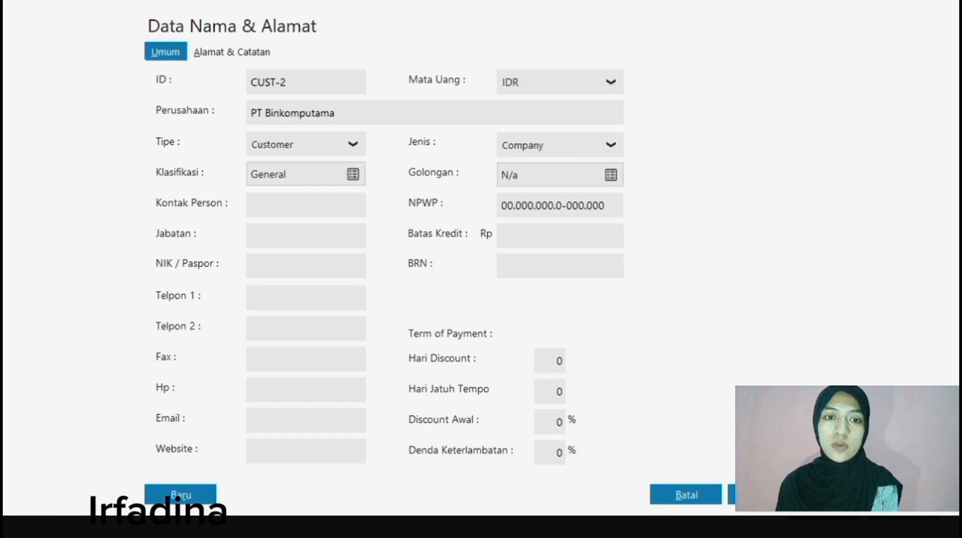
left_click(255, 298)
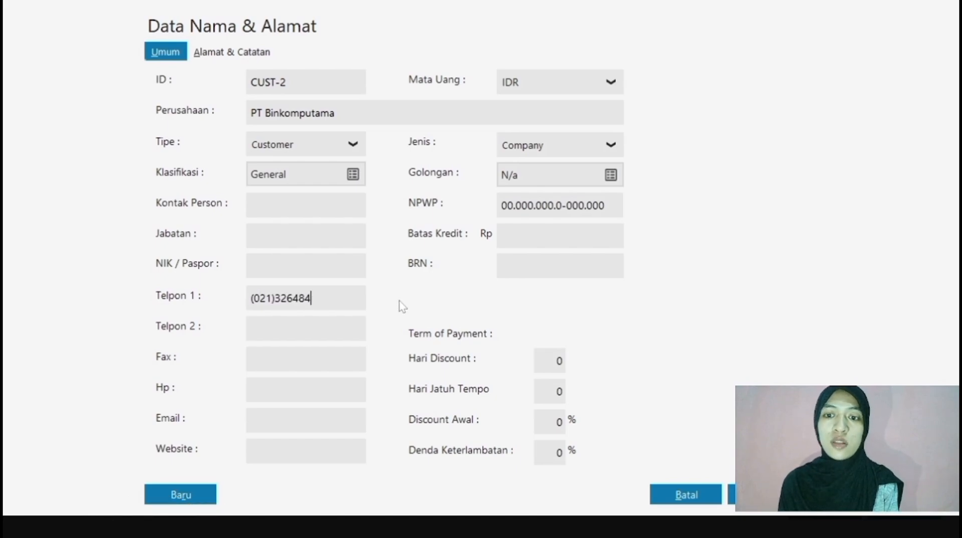
left_click(761, 494)
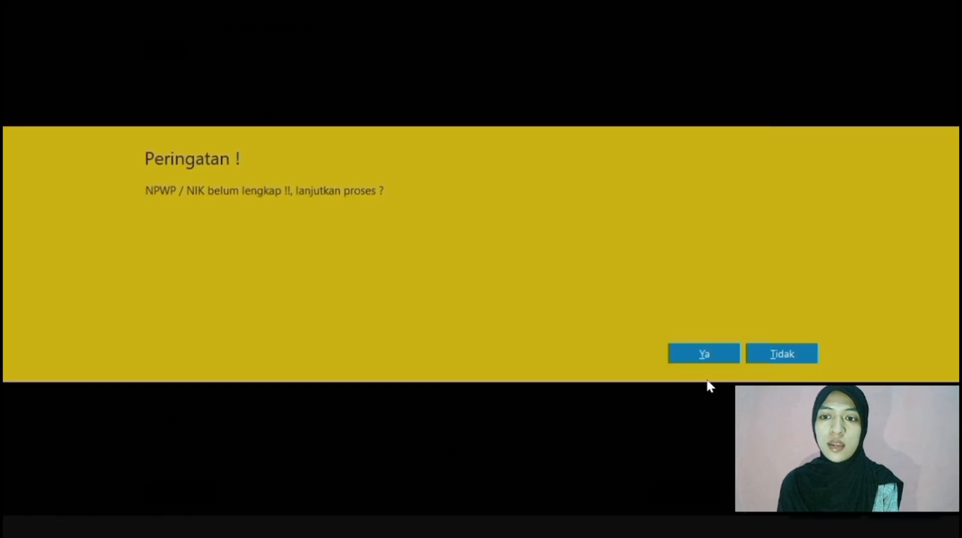
Confirm saving PT Binkomputama, then open Setting > Saldo Awal > Saldo Awal Piutang Usaha.
left_click(685, 357)
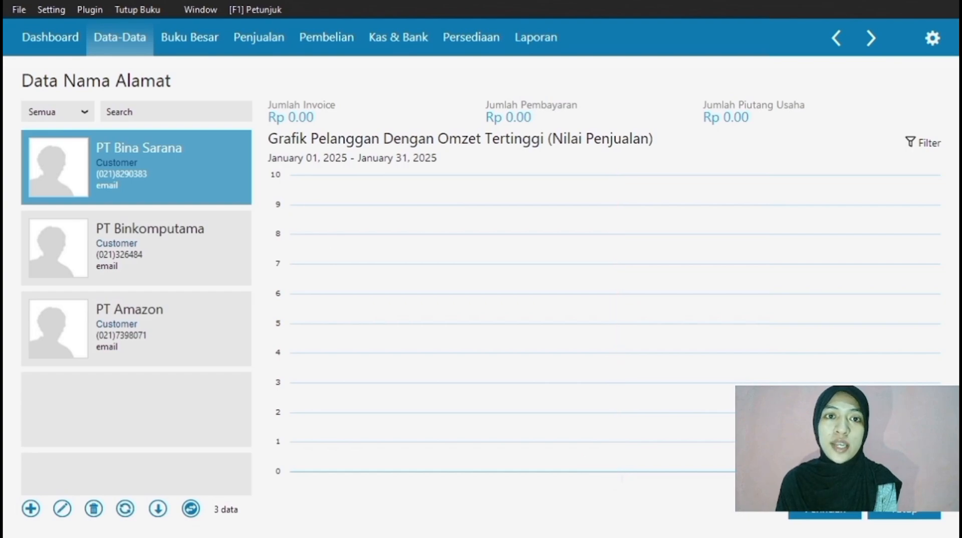
left_click(48, 11)
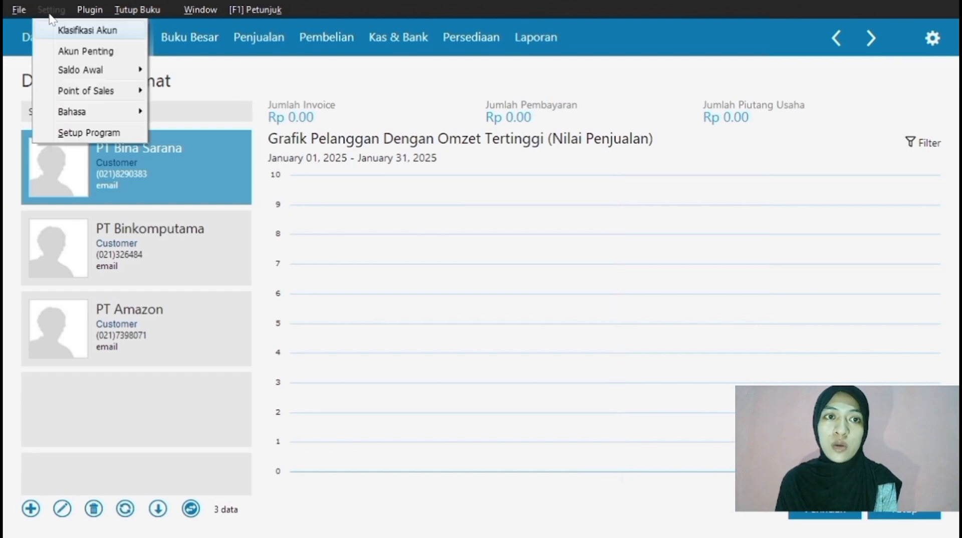
mouse_move(100, 69)
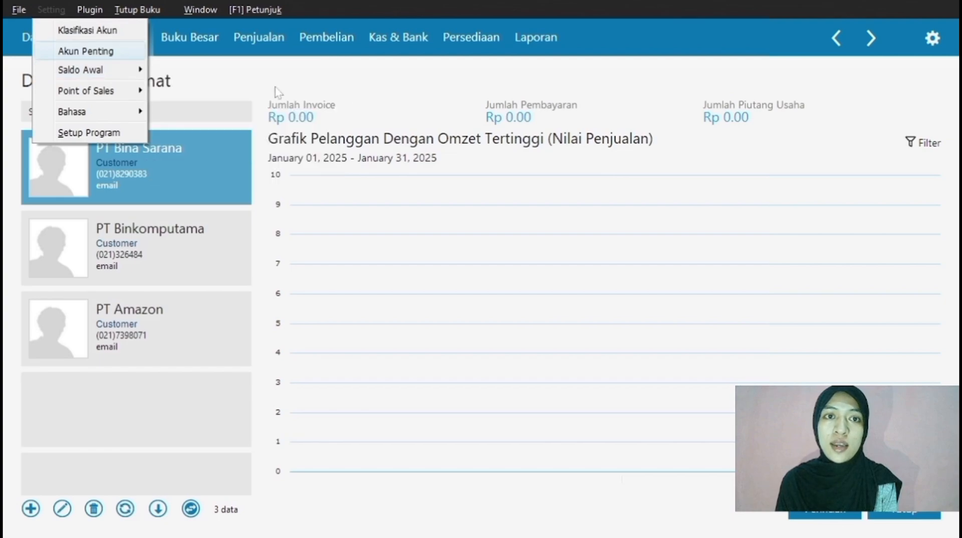
left_click(360, 104)
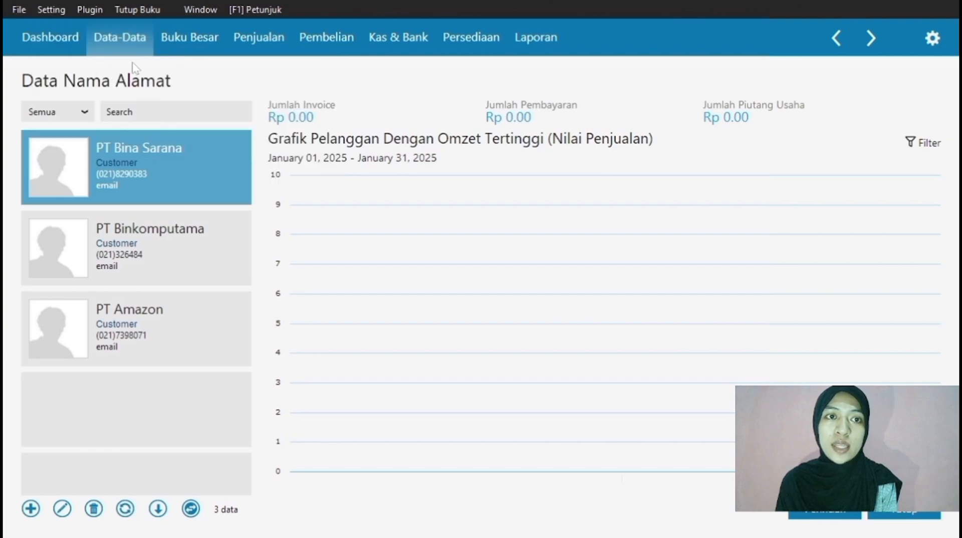
left_click(54, 9)
mouse_move(94, 72)
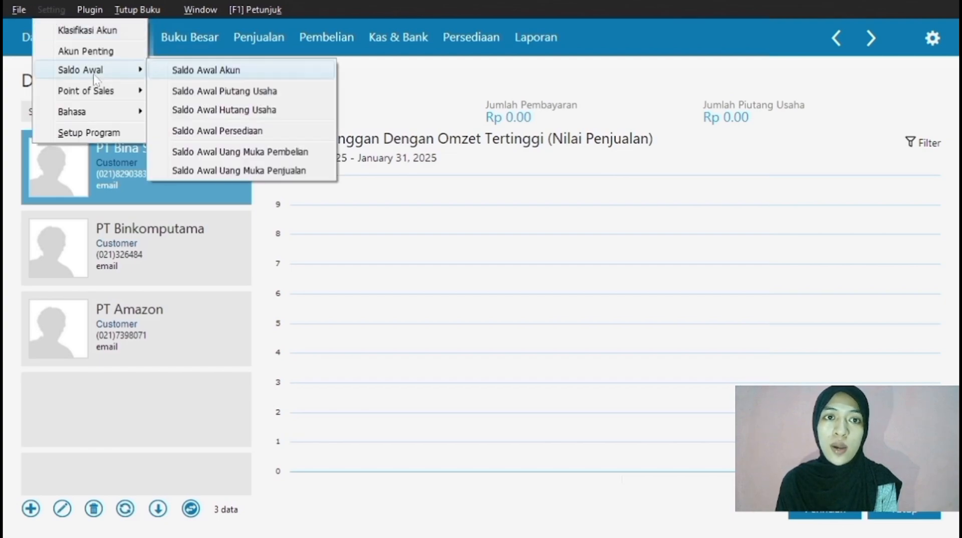
left_click(198, 90)
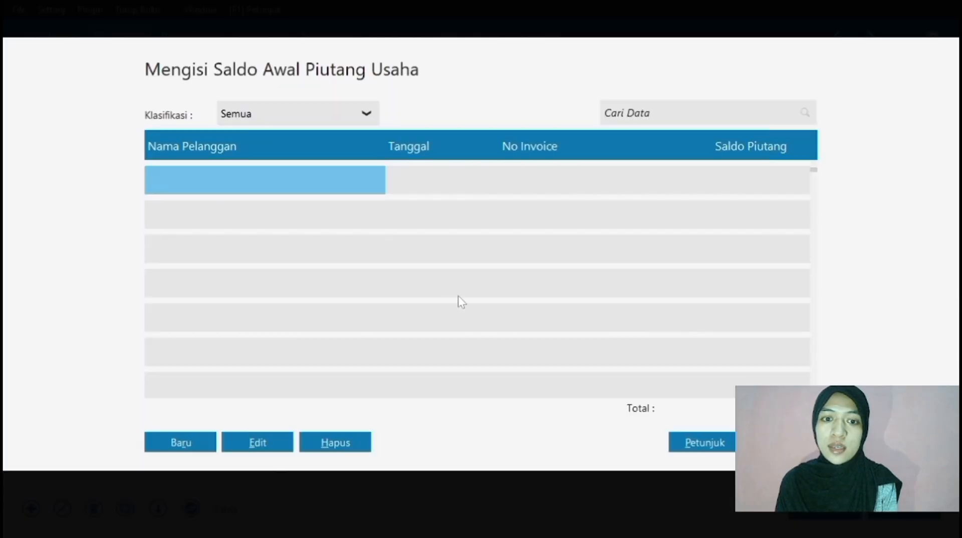
Start a new opening receivable with PT Amazon as the customer.
left_click(193, 445)
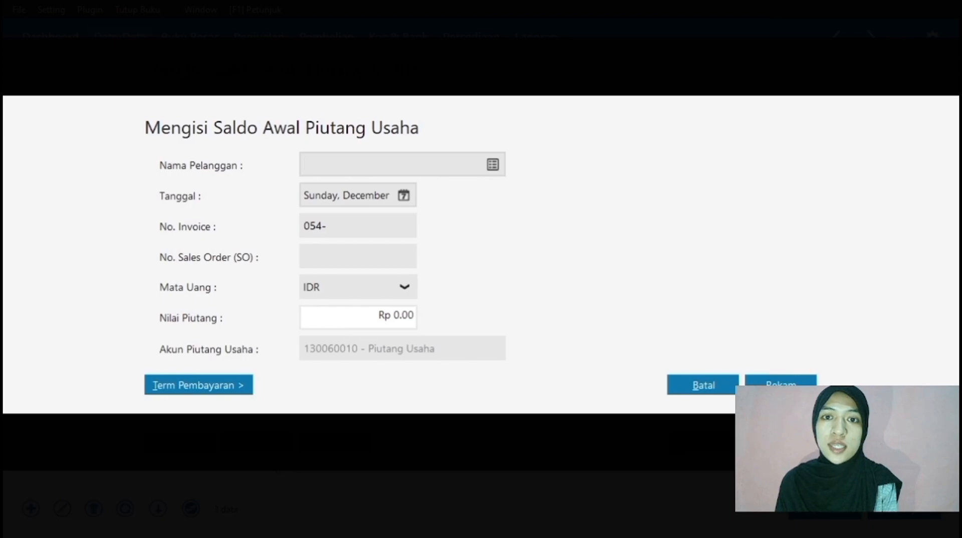
left_click(492, 164)
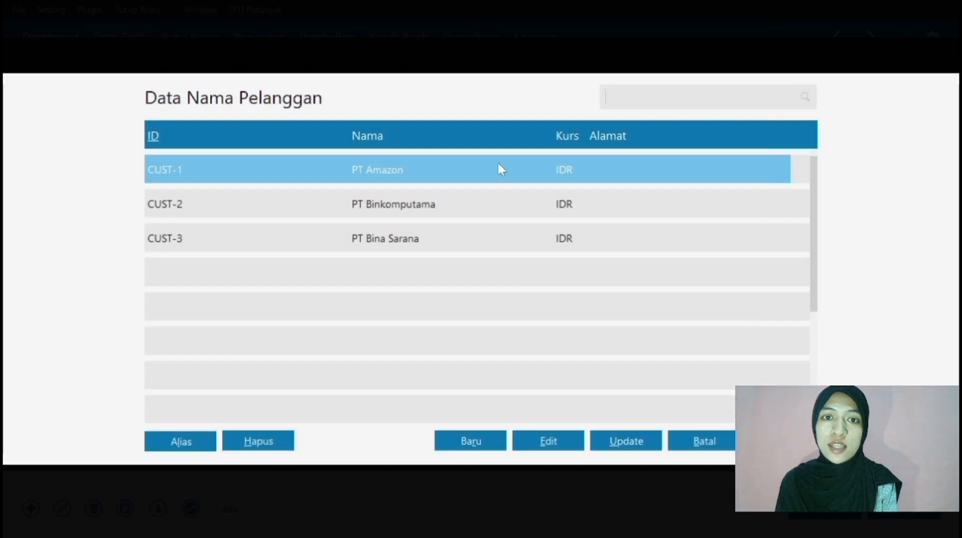
left_click(704, 441)
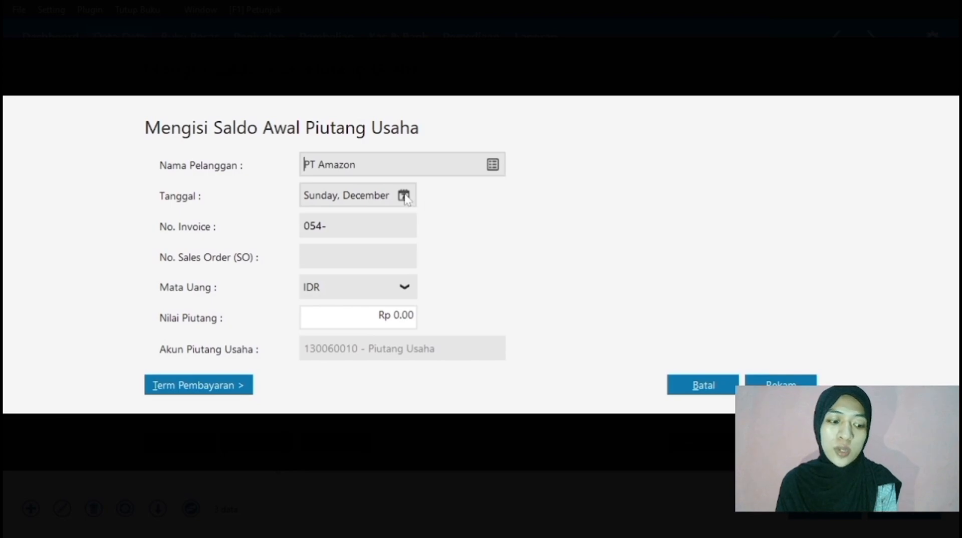
Set the receivable's date to 11 November 2024.
left_click(404, 196)
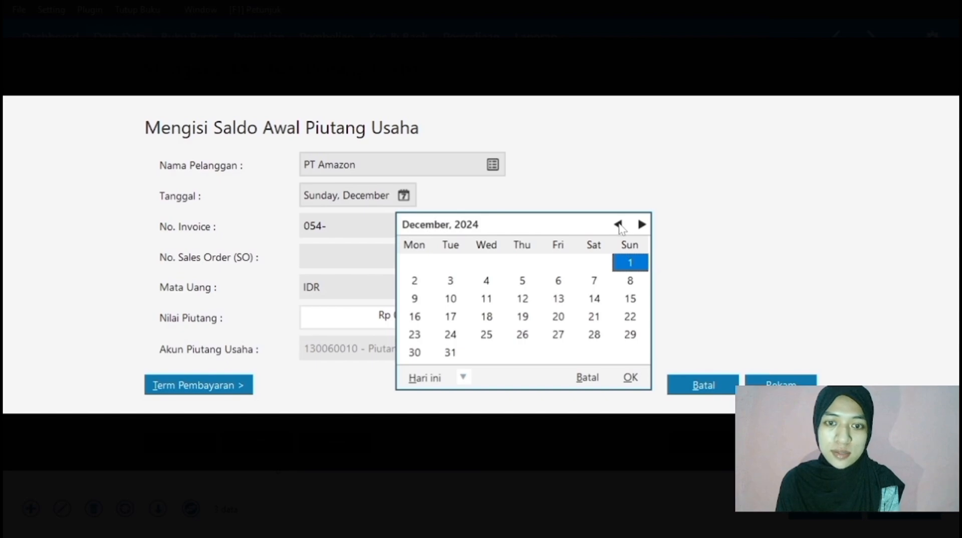
left_click(622, 226)
left_click(623, 226)
left_click(623, 226)
left_click(622, 226)
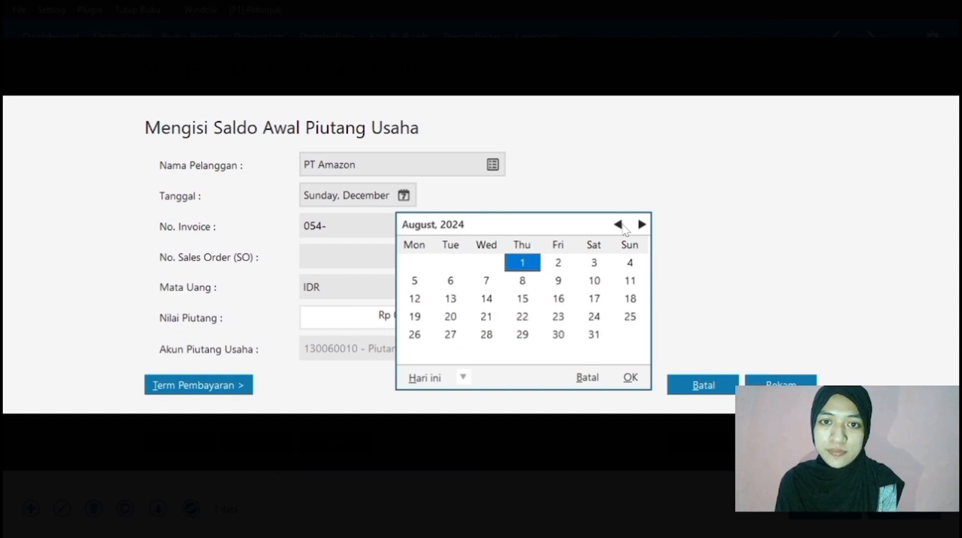
left_click(622, 226)
left_click(622, 226)
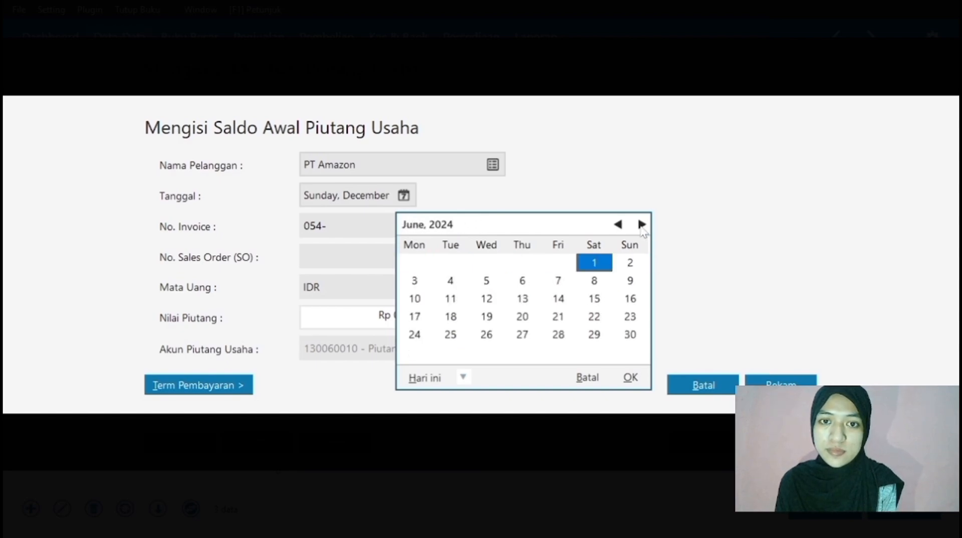
left_click(641, 225)
left_click(641, 224)
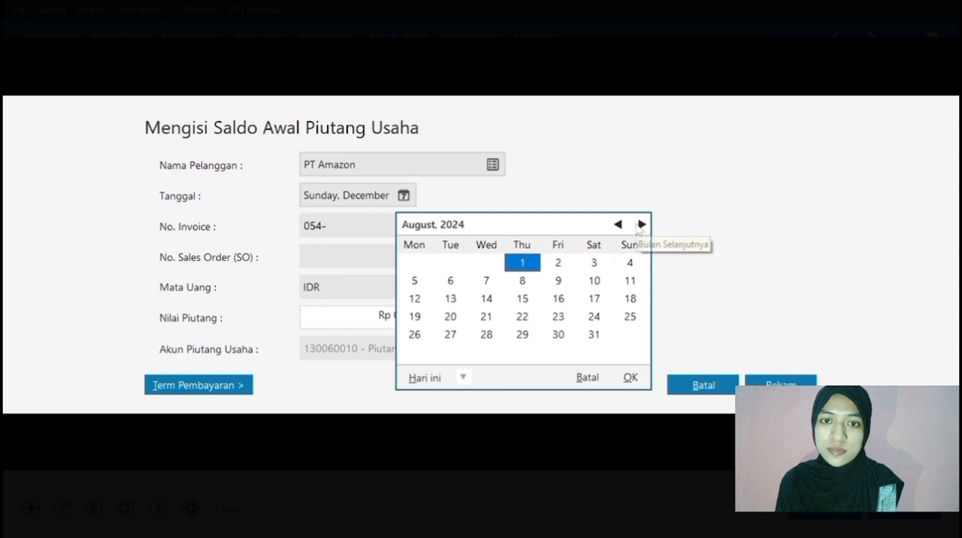
left_click(641, 224)
left_click(641, 225)
left_click(641, 225)
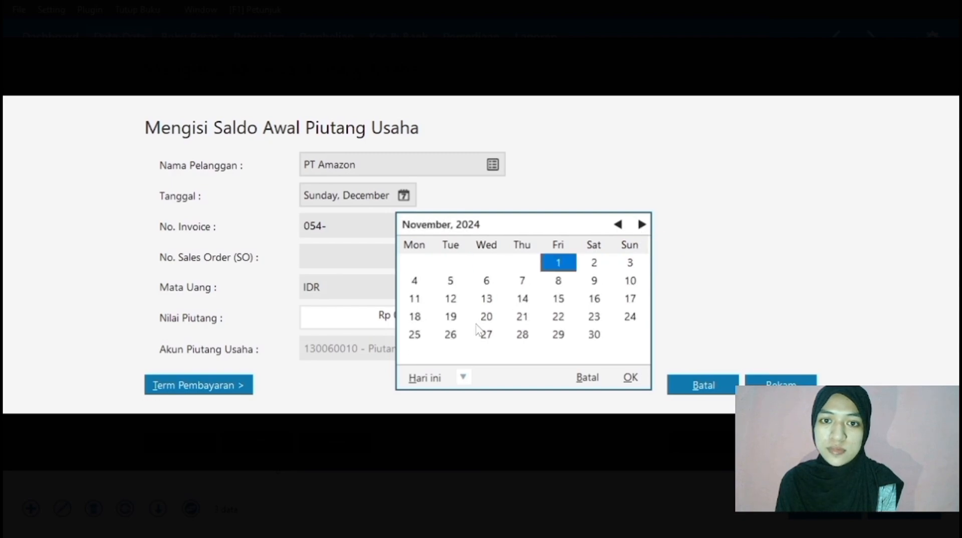
left_click(414, 300)
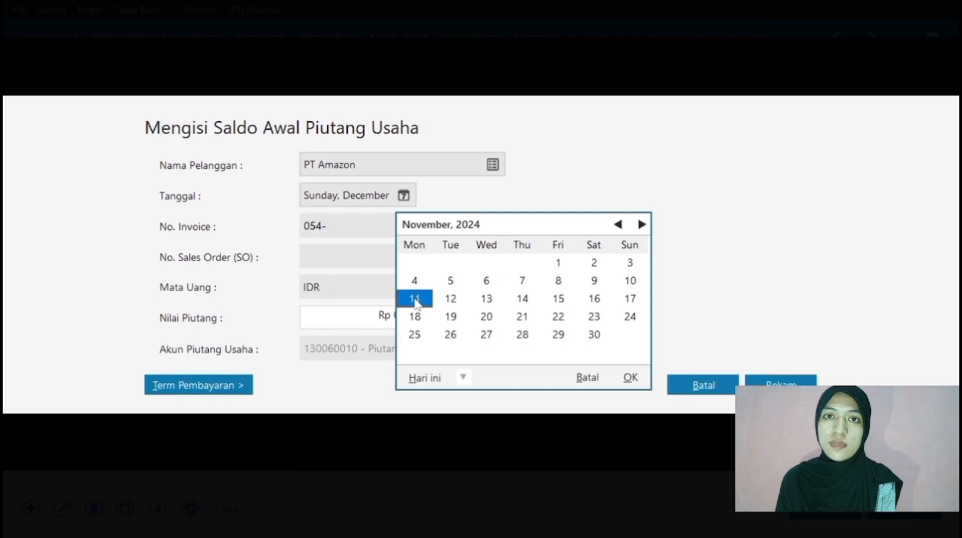
left_click(630, 377)
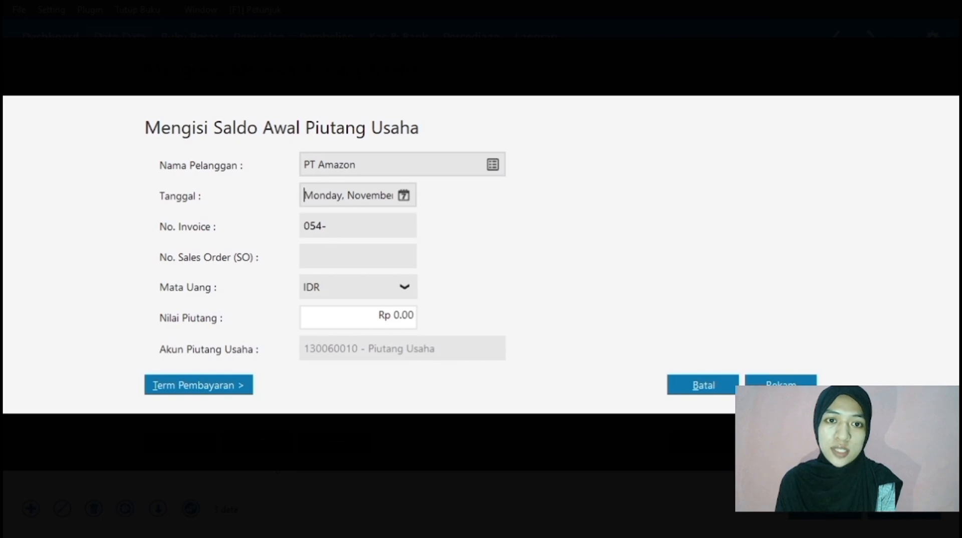
Enter invoice number FF113001 and receivable amount 750000.
key("Tab")
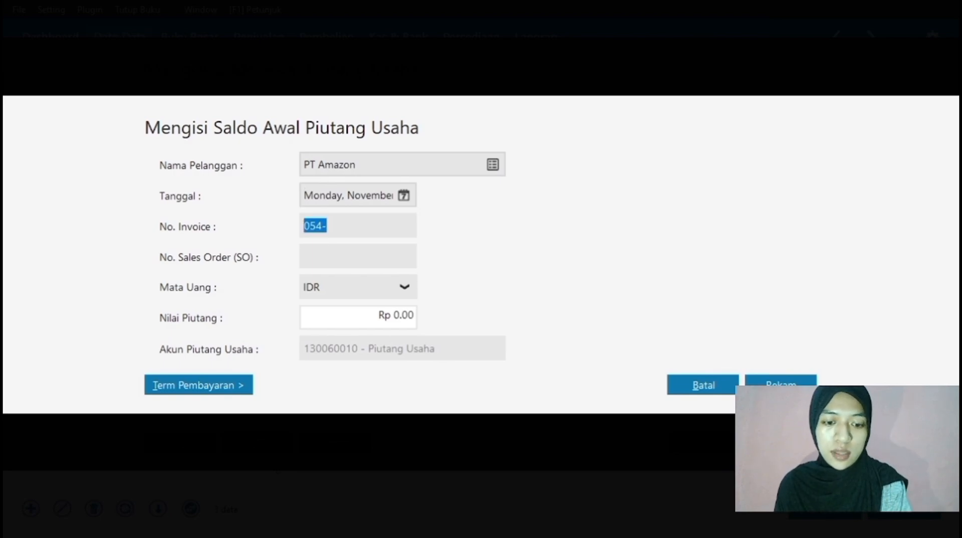
type("FF113")
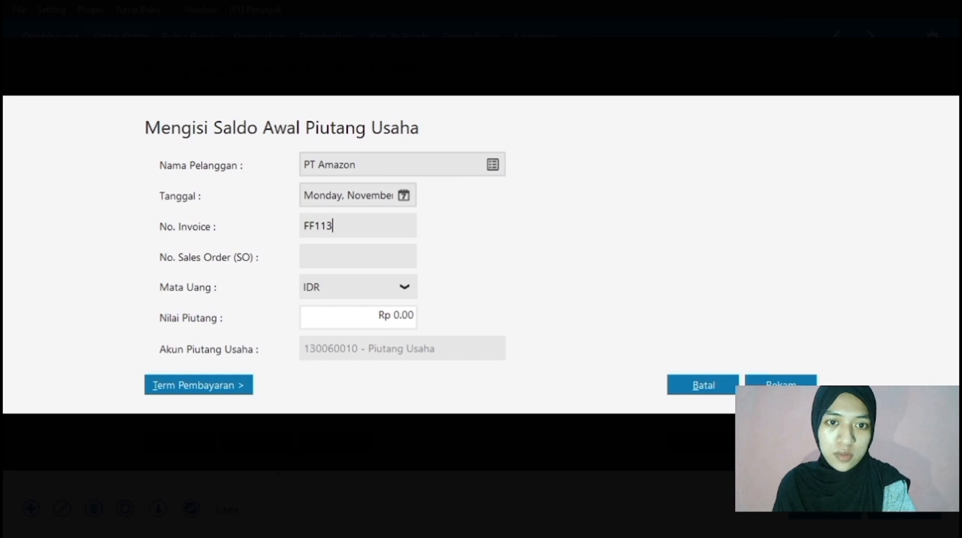
type("001")
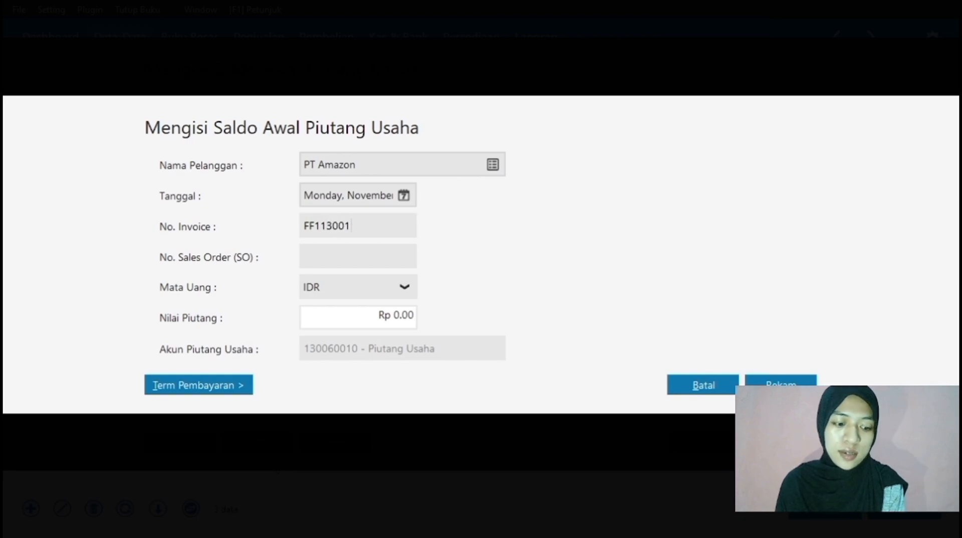
key("Tab")
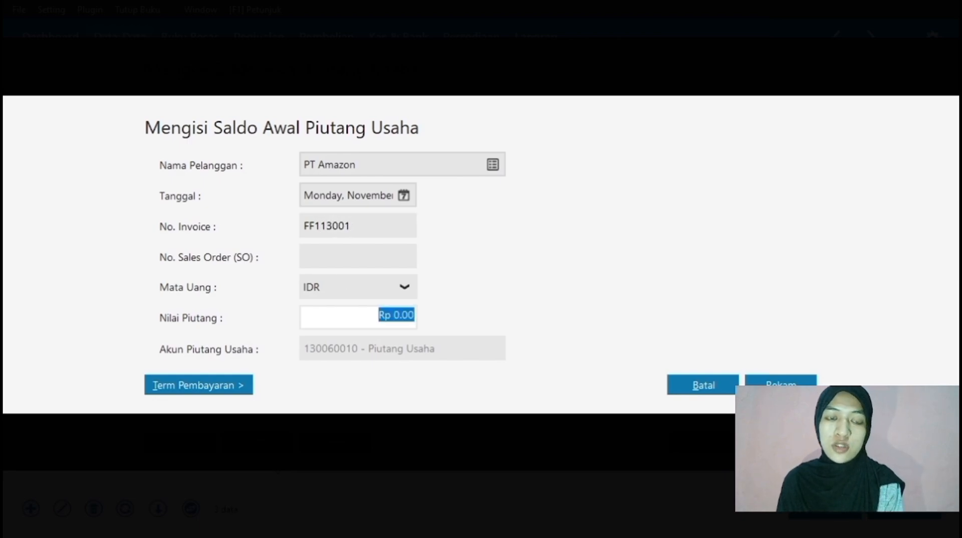
type("7")
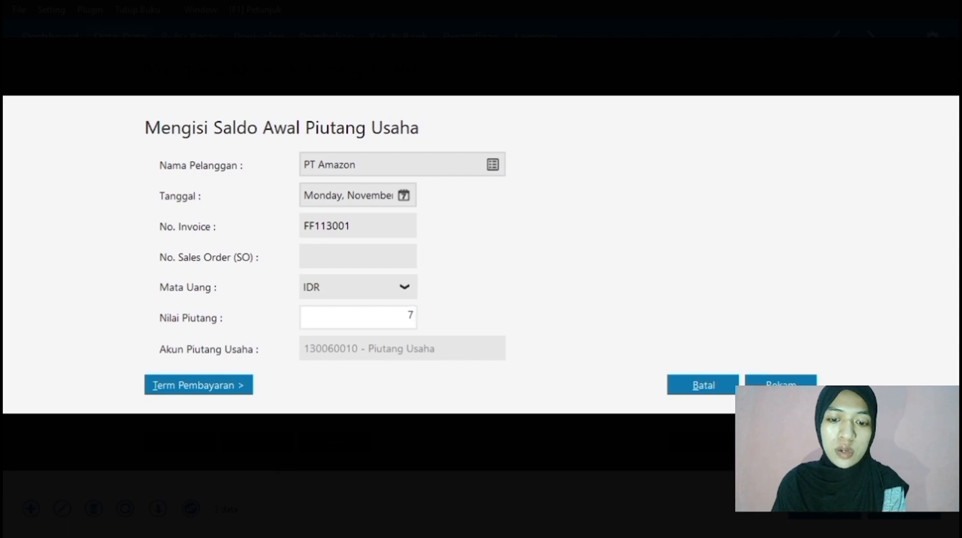
type("50000")
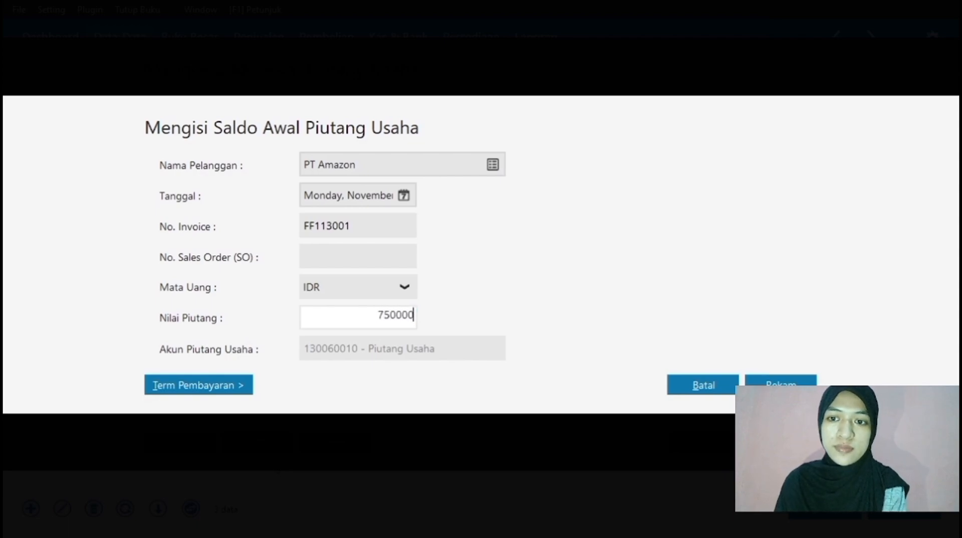
Save PT Amazon's Rp 750,000 opening receivable and go to the Data-Data contact list.
left_click(776, 383)
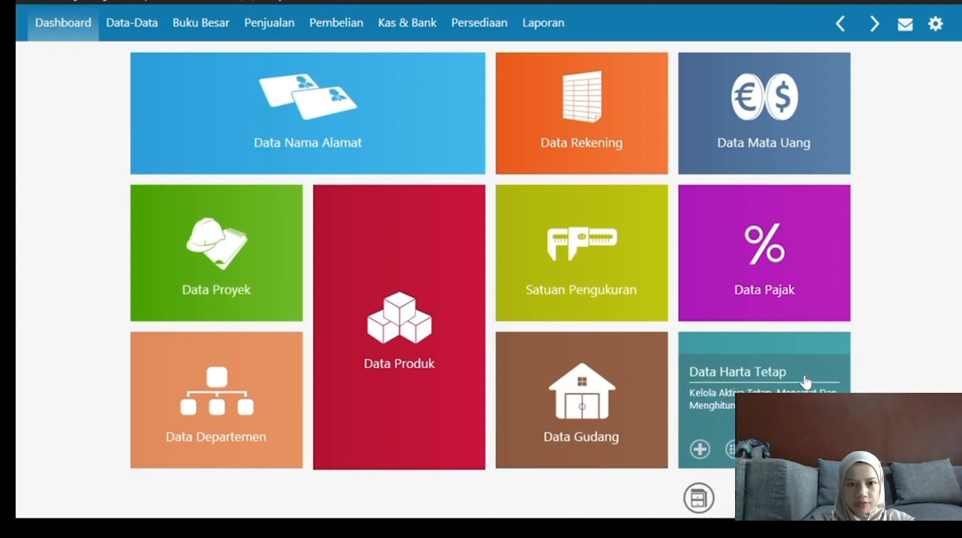
mouse_move(300, 313)
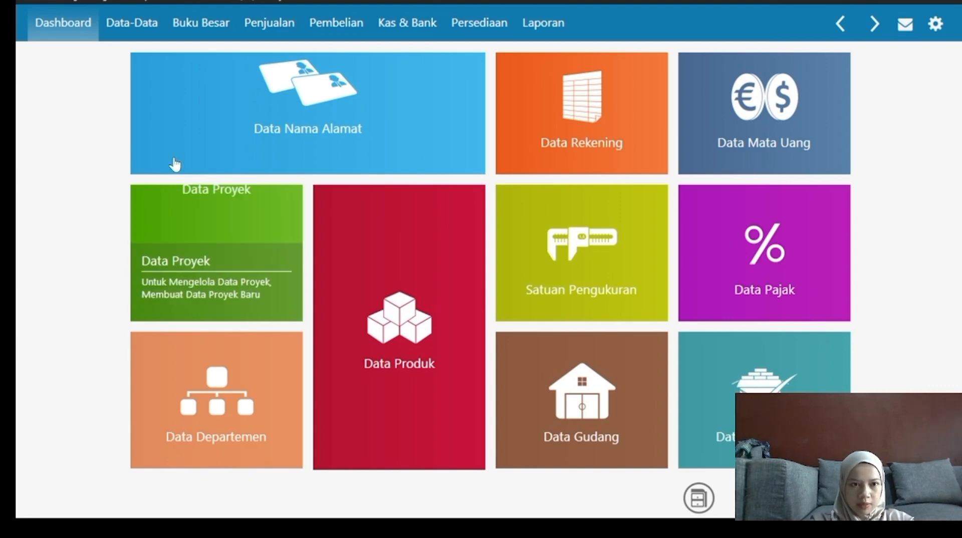
left_click(134, 27)
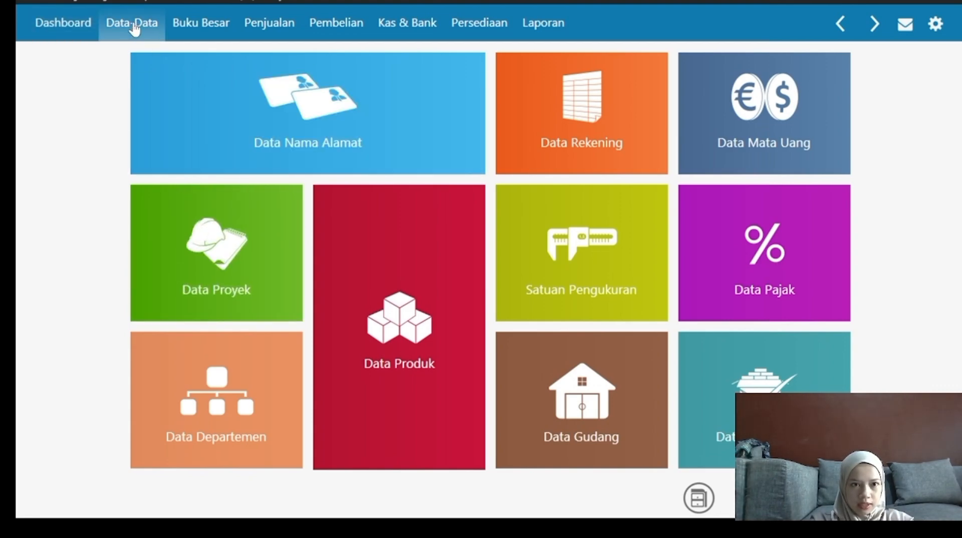
mouse_move(311, 126)
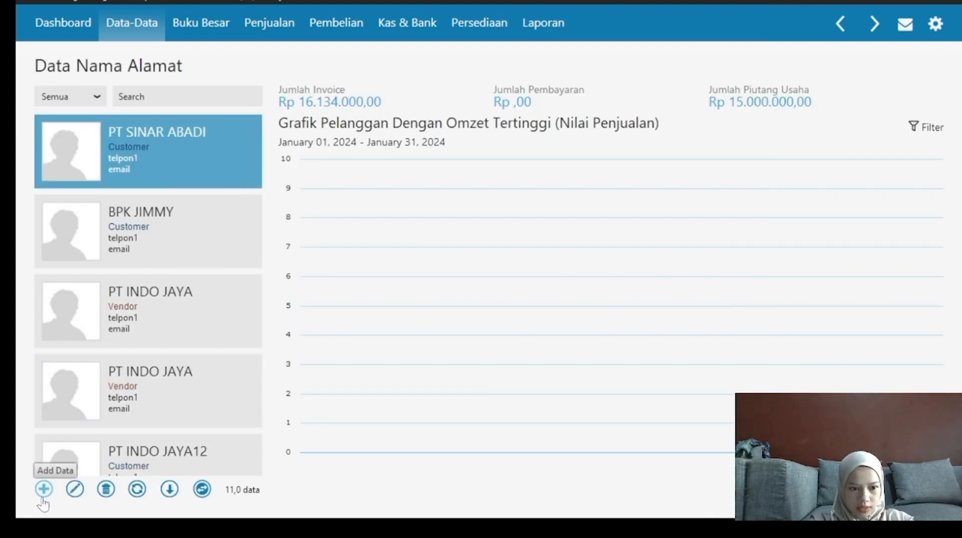
Create vendor PT CENTRIN with its contact person and position DIREKTUR.
left_click(44, 489)
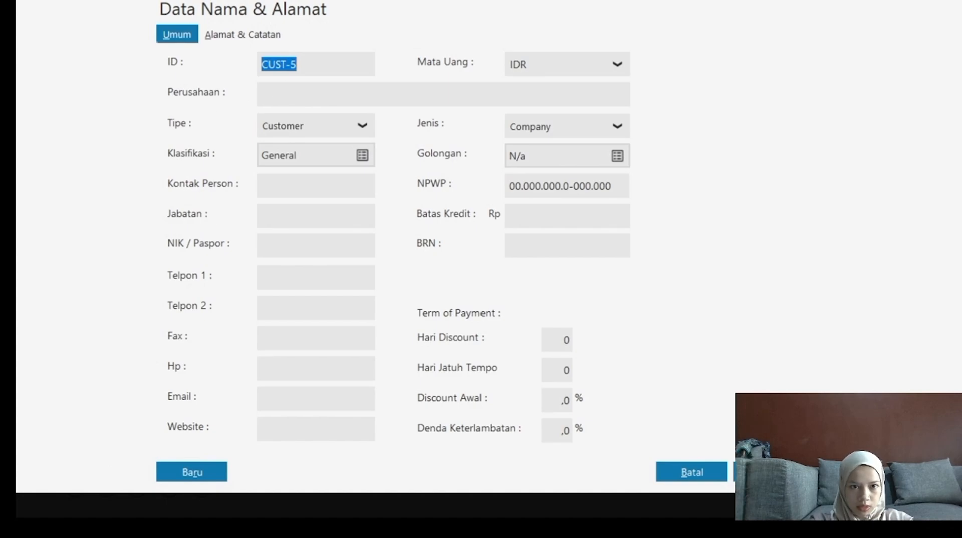
left_click(269, 93)
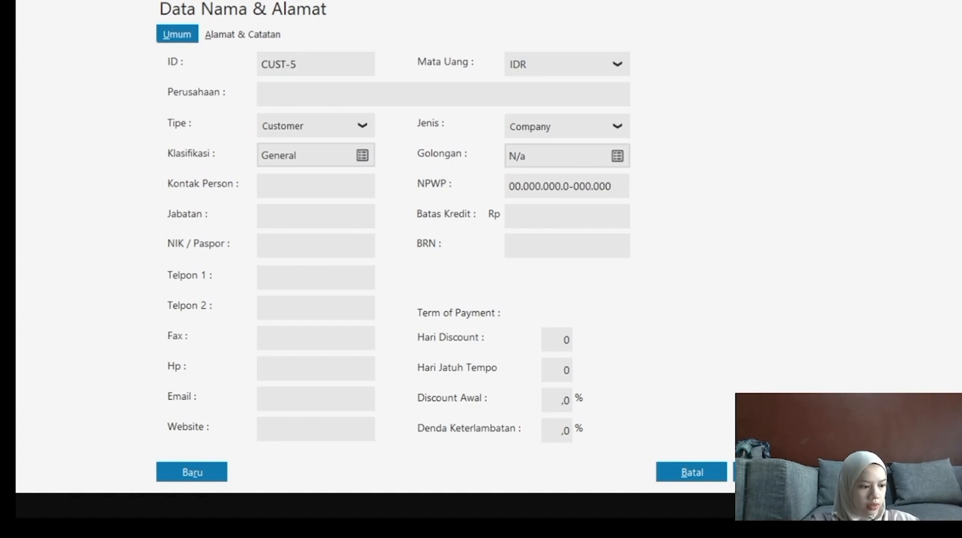
type("PT ")
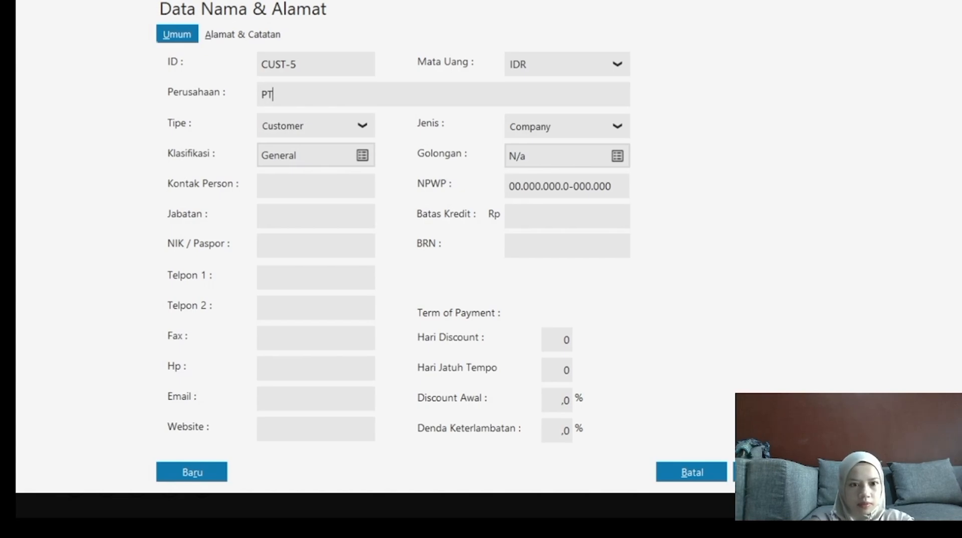
type("CENTRIN")
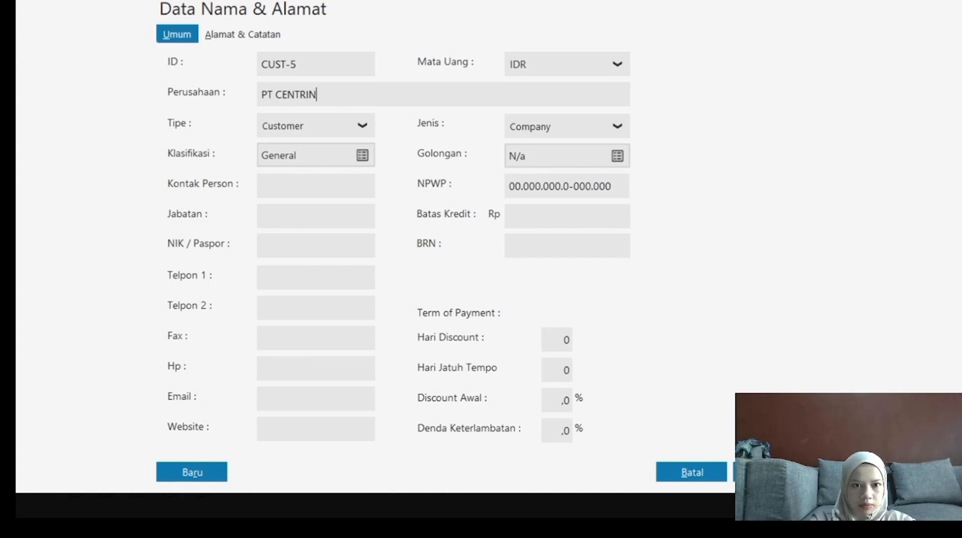
left_click(360, 127)
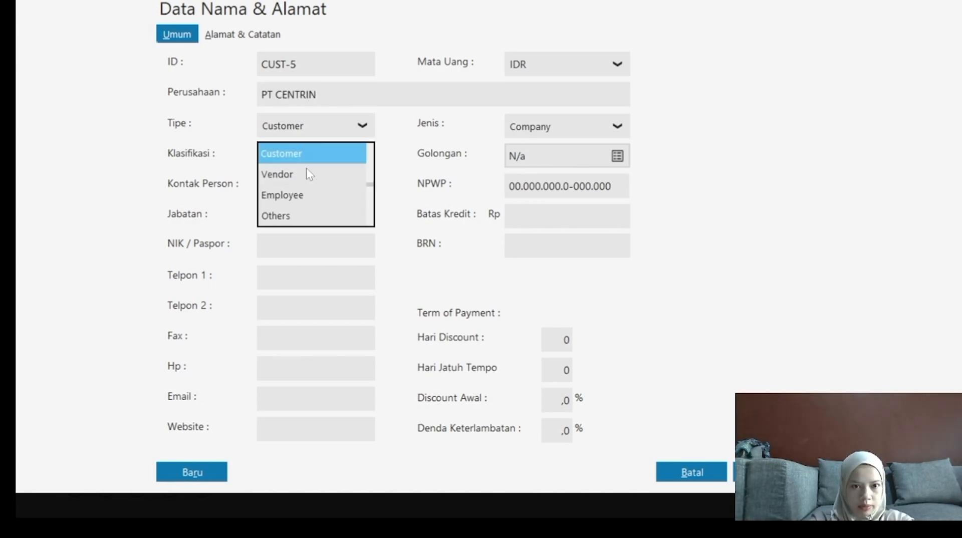
left_click(283, 180)
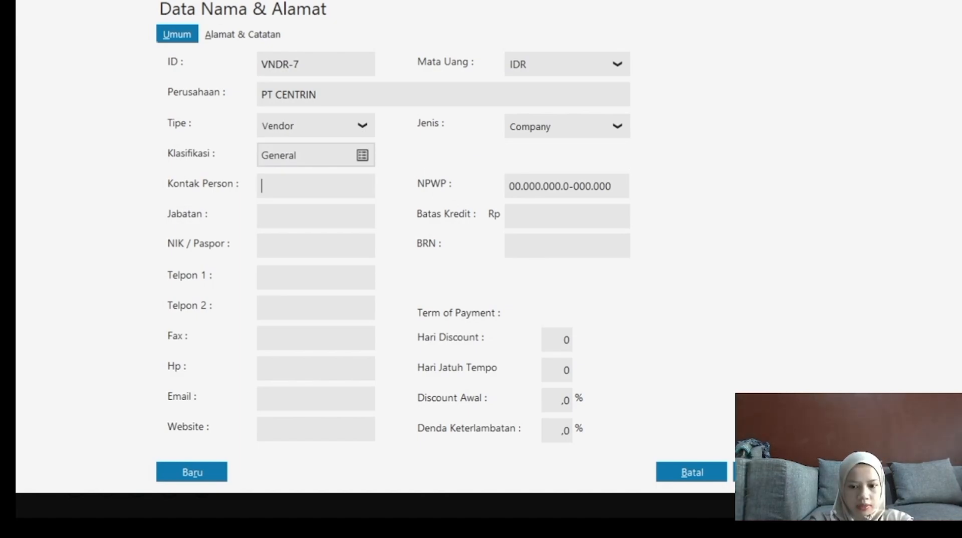
type("BAPAK ISMAI")
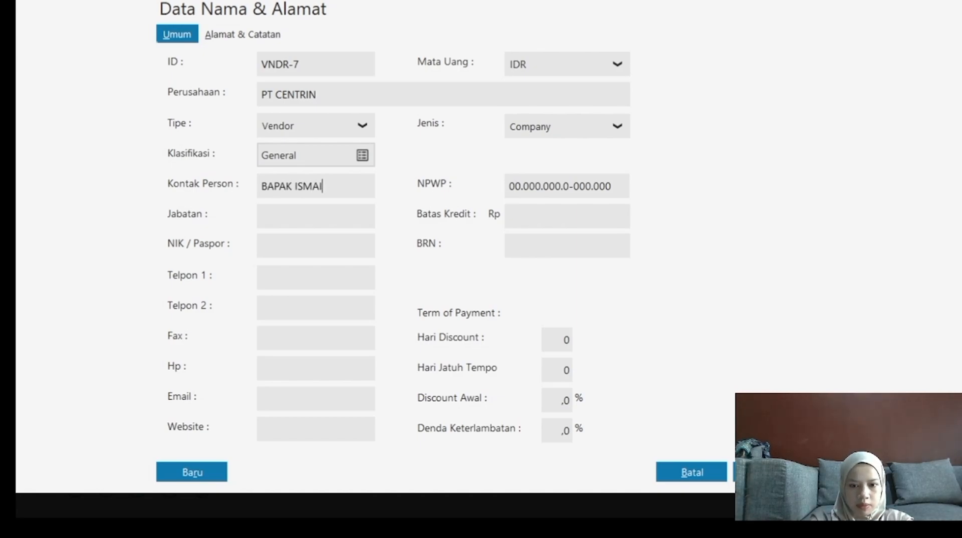
type("PL")
key("Tab")
type("DIREKTUR")
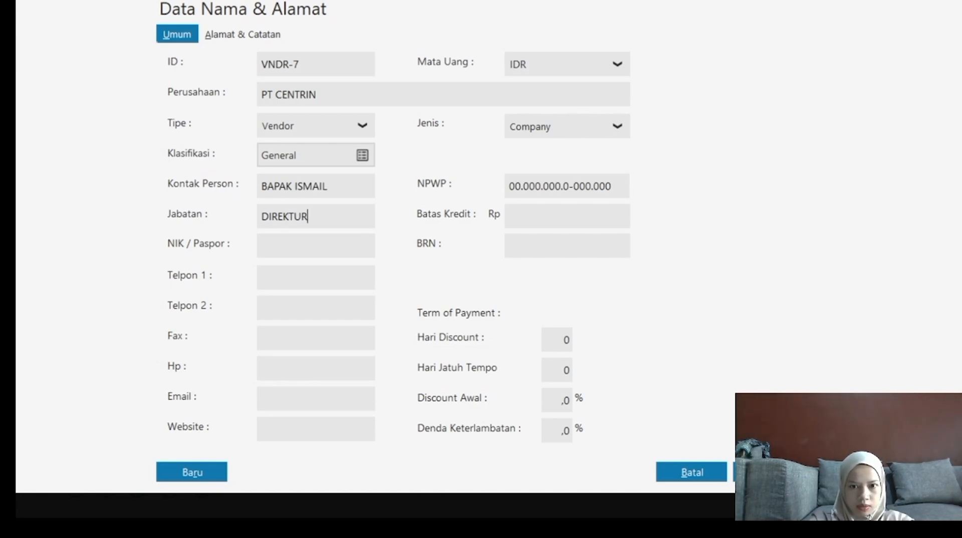
Set 10000000 credit limit, 2 discount days, 30-day terms, 2% discount, 2% penalty, then save.
key("Tab")
key("Tab")
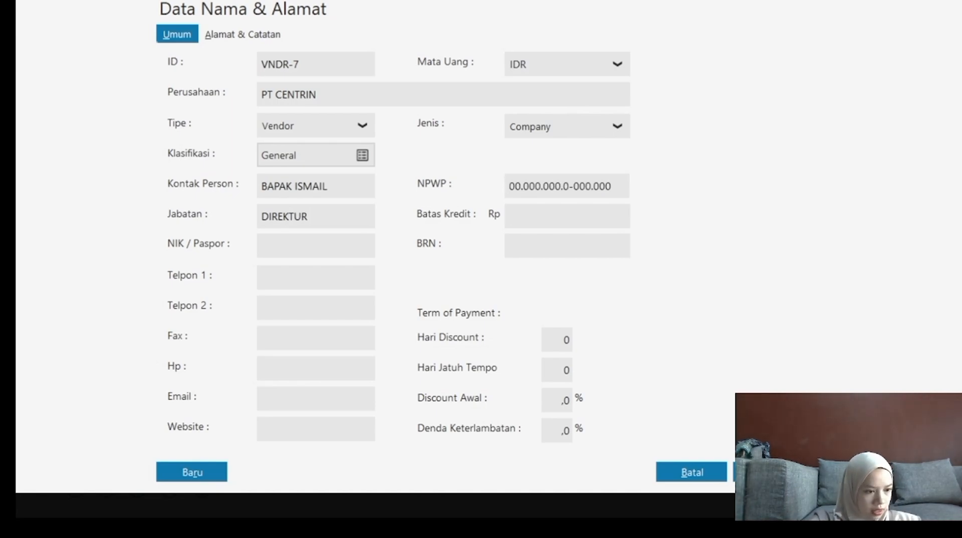
type("10000000")
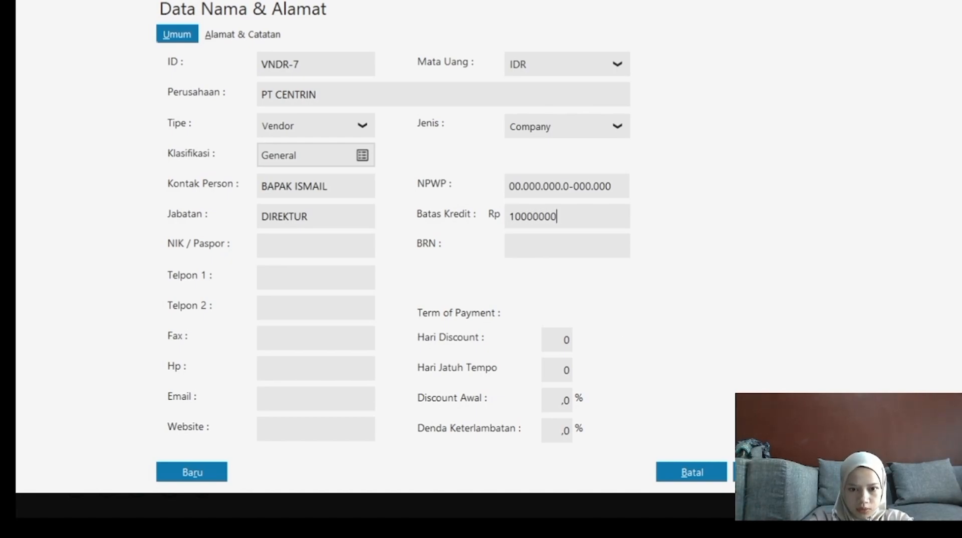
key("Tab")
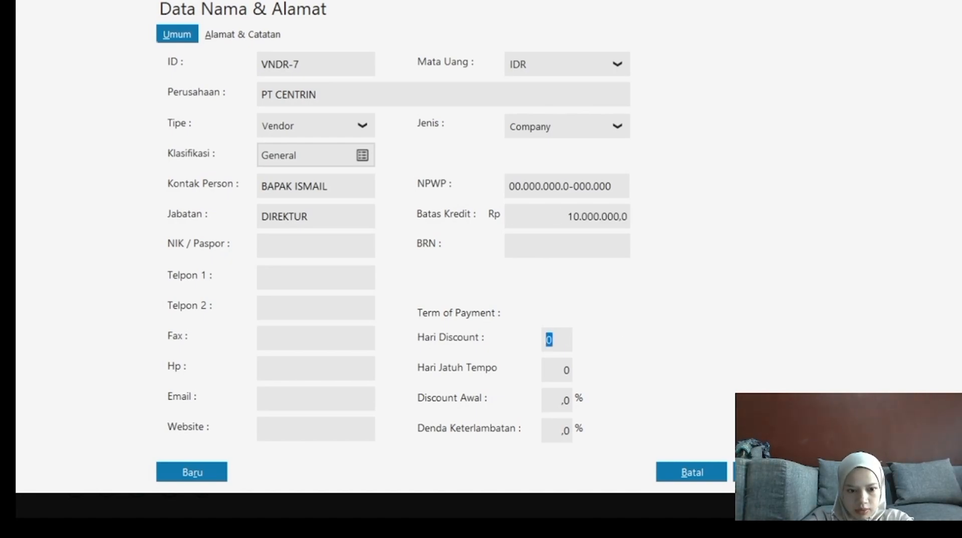
type("2")
key("Tab")
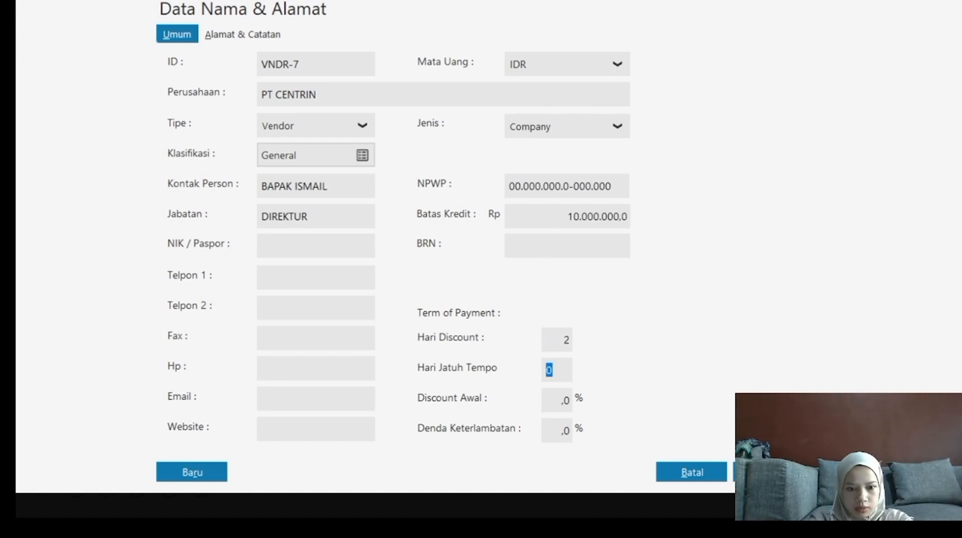
type("30")
key("Tab")
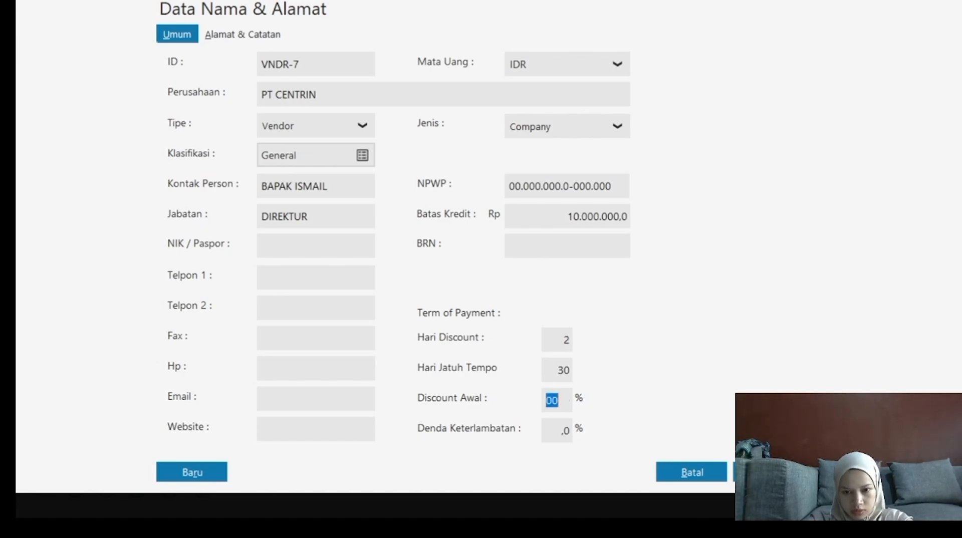
type("2")
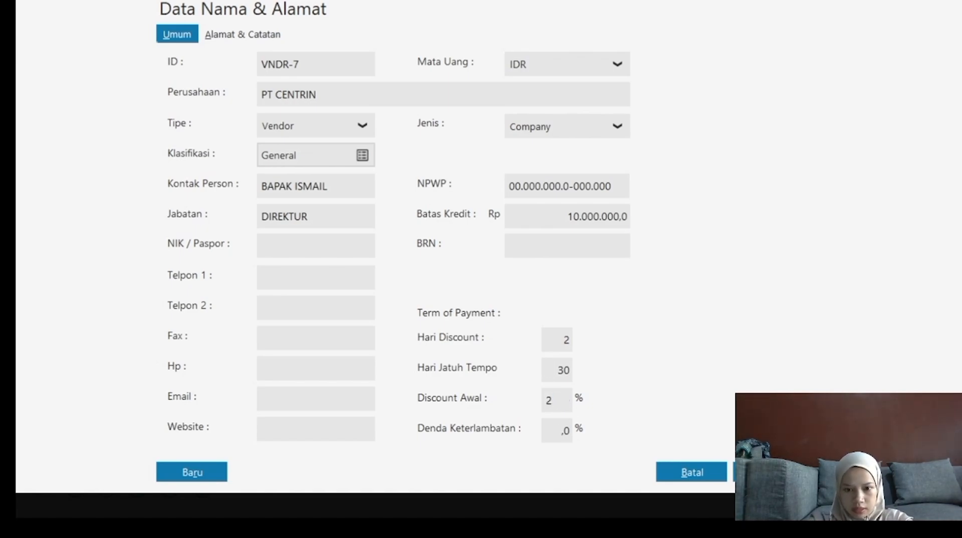
key("Tab")
type("2")
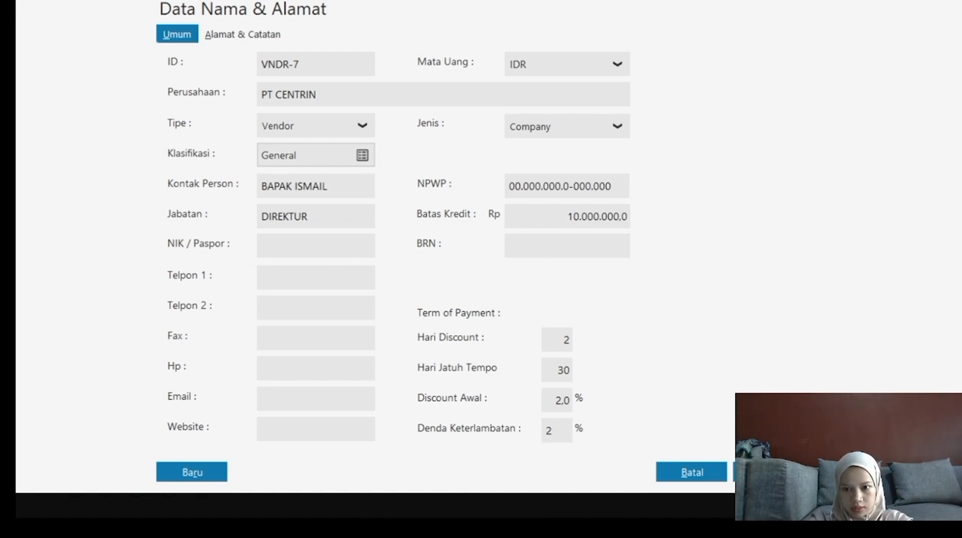
left_click(767, 472)
Confirm PT CENTRIN's save, then create new vendor DATA INTERNUSA.
left_click(707, 330)
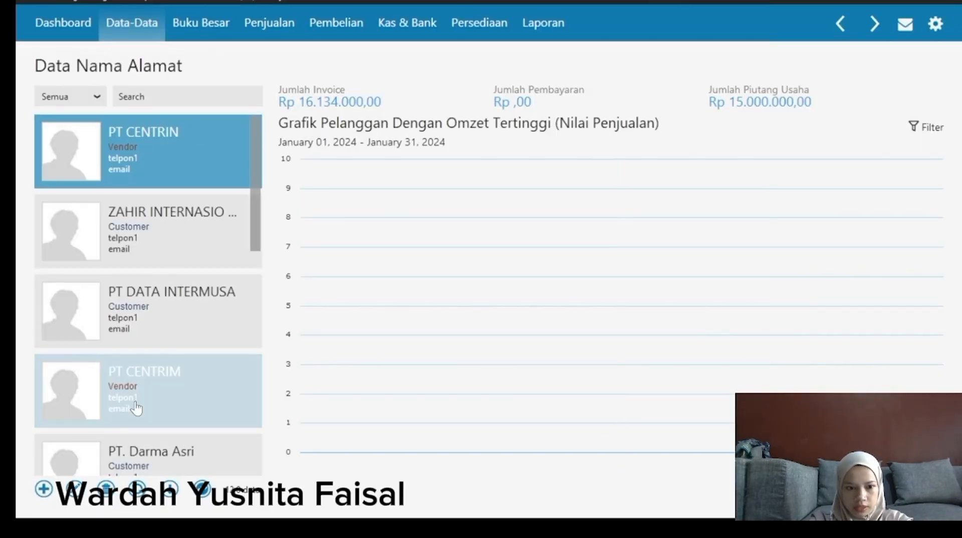
left_click(44, 489)
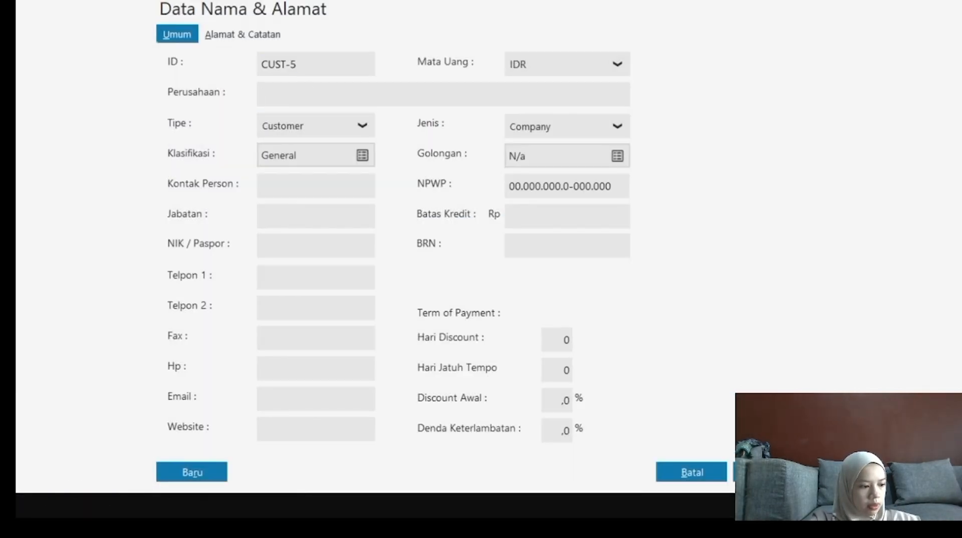
type("DATA ")
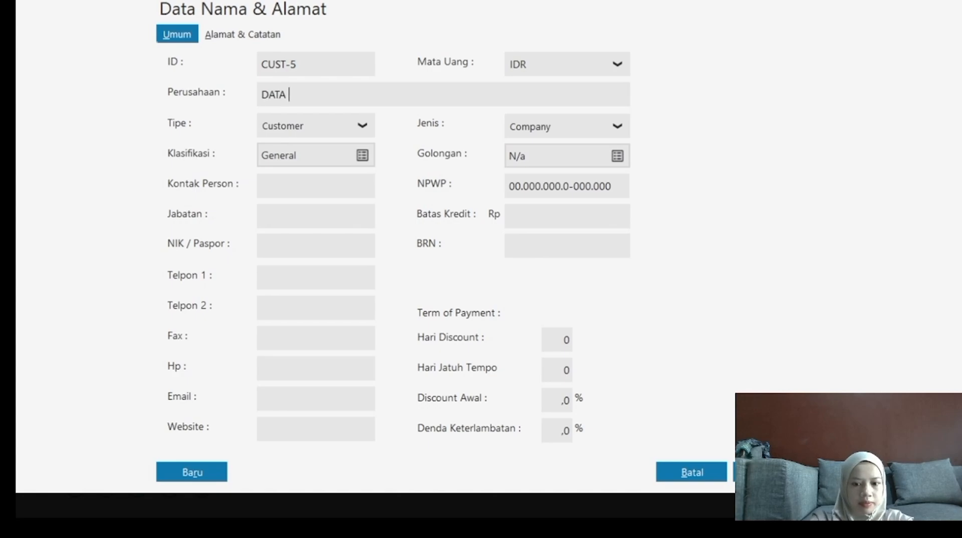
type("INTERNUSA")
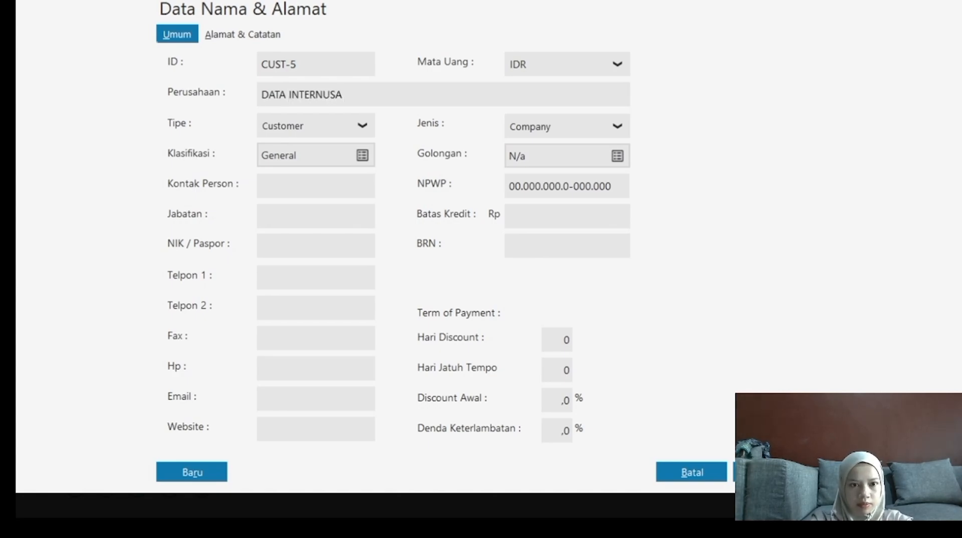
left_click(356, 125)
left_click(281, 174)
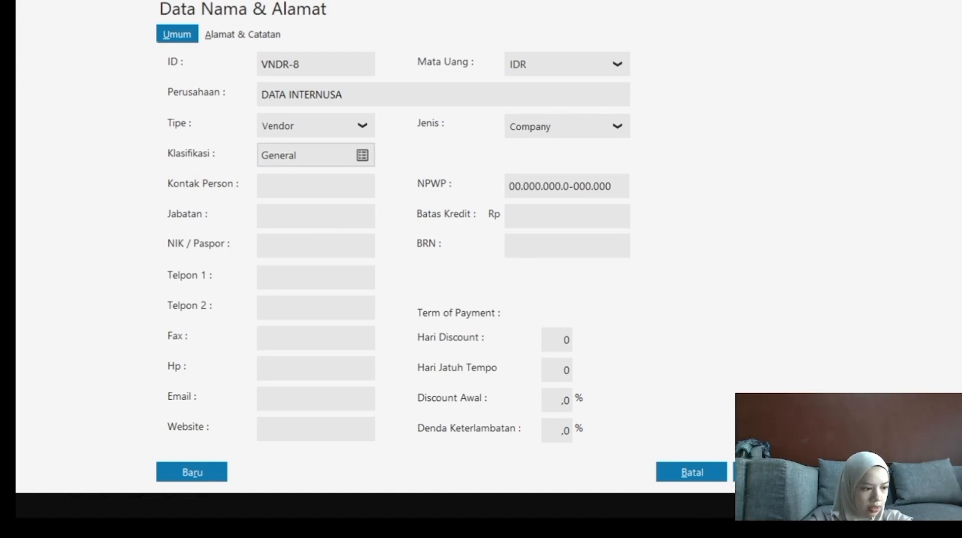
Give DATA INTERNUSA a director contact, 10000000 limit, 2/30 terms, 2% discount and penalty; save.
type("BAPAK ANDY")
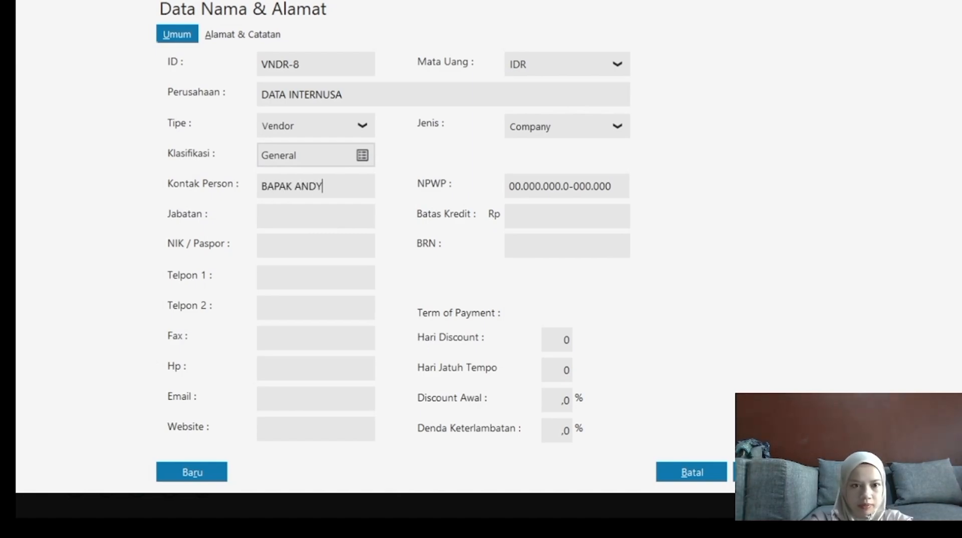
type("DIREKT")
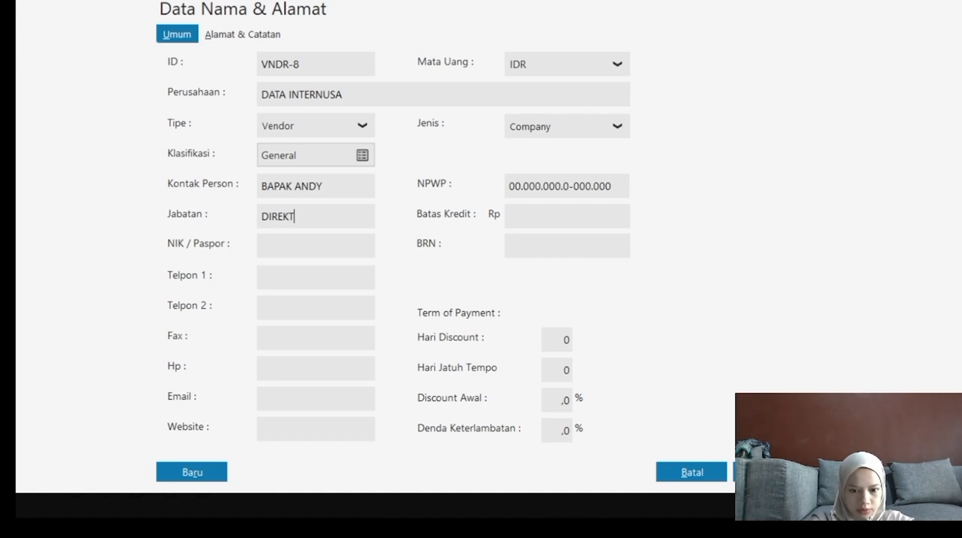
type("UR1")
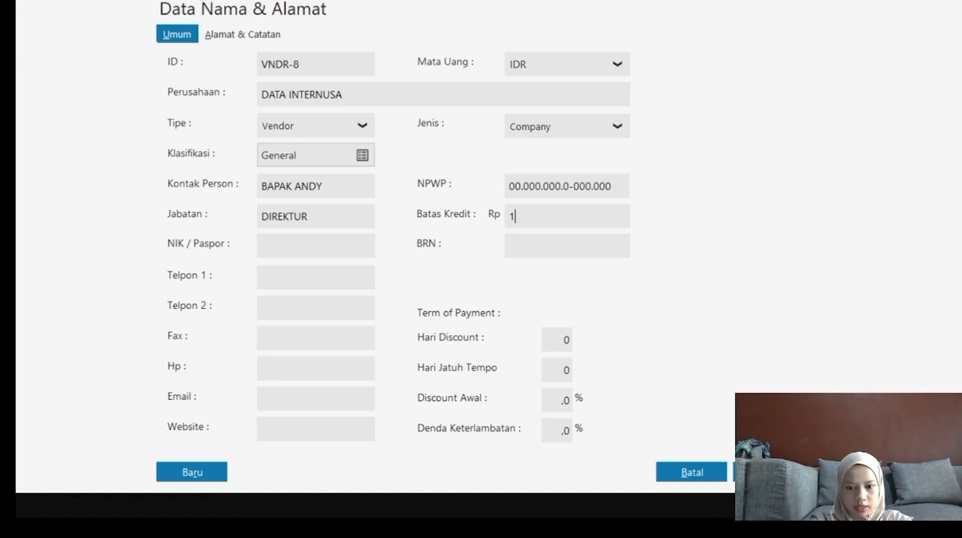
type("0000000")
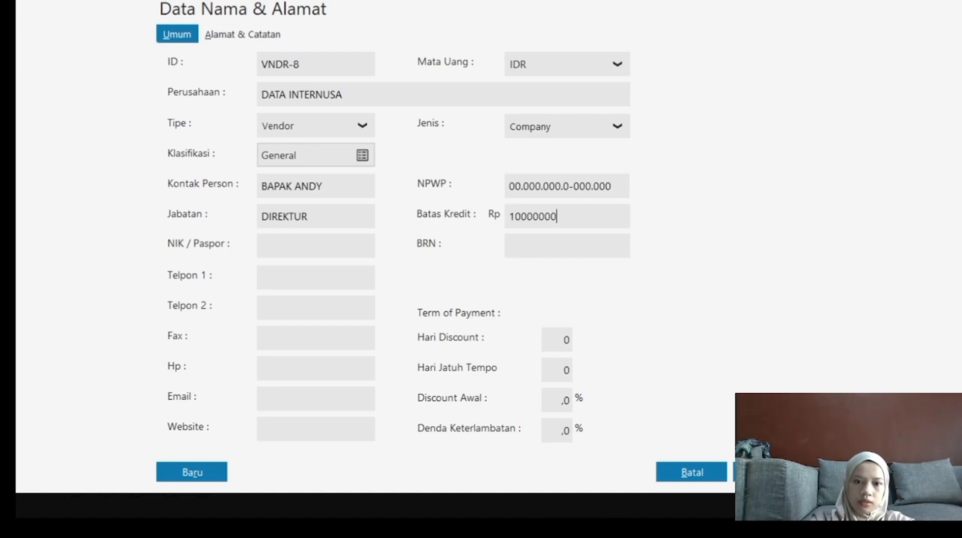
key("Tab")
type("2")
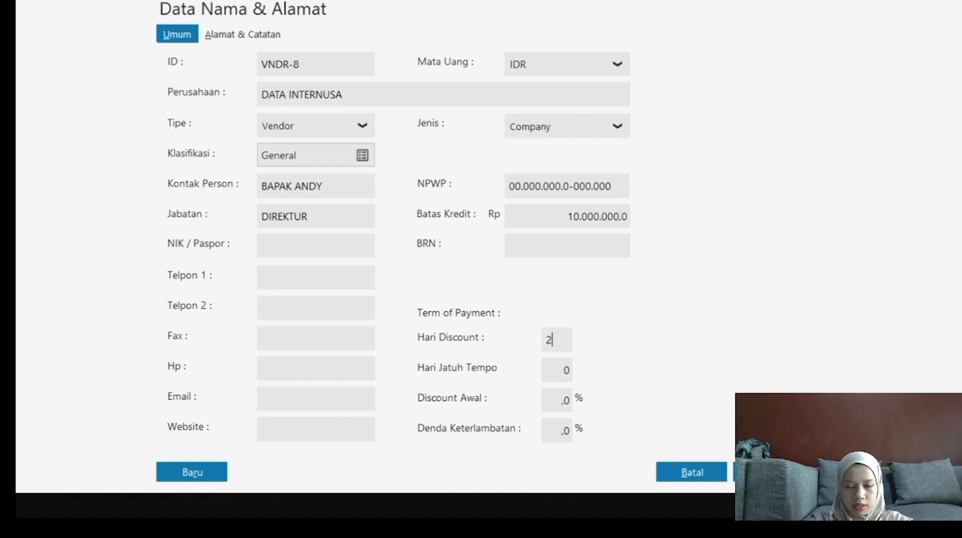
key("Tab")
type("30")
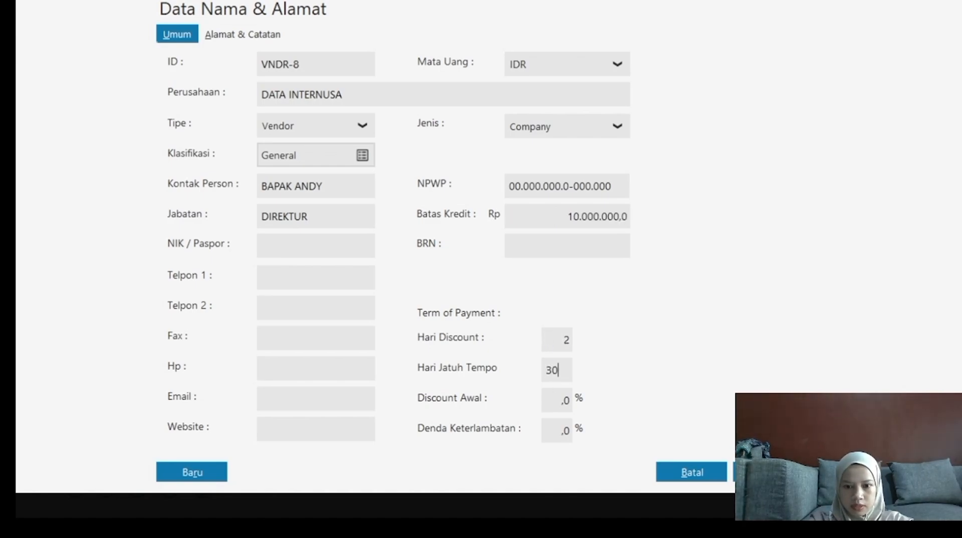
key("Tab")
type("2")
key("Tab")
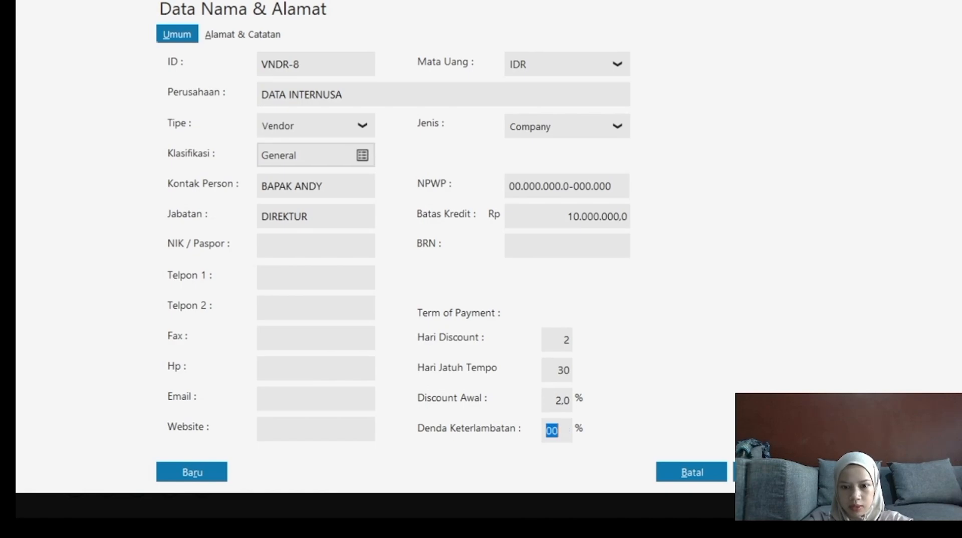
type("2")
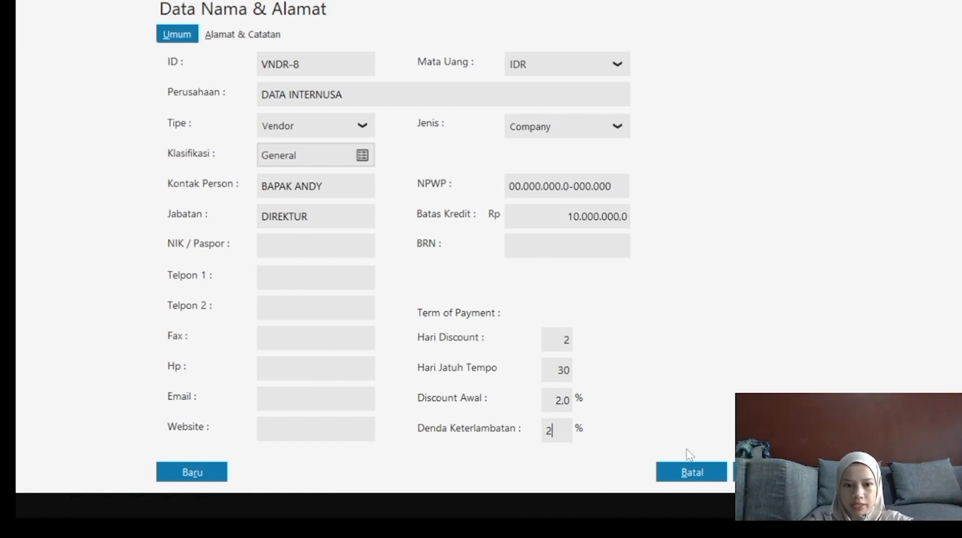
left_click(767, 472)
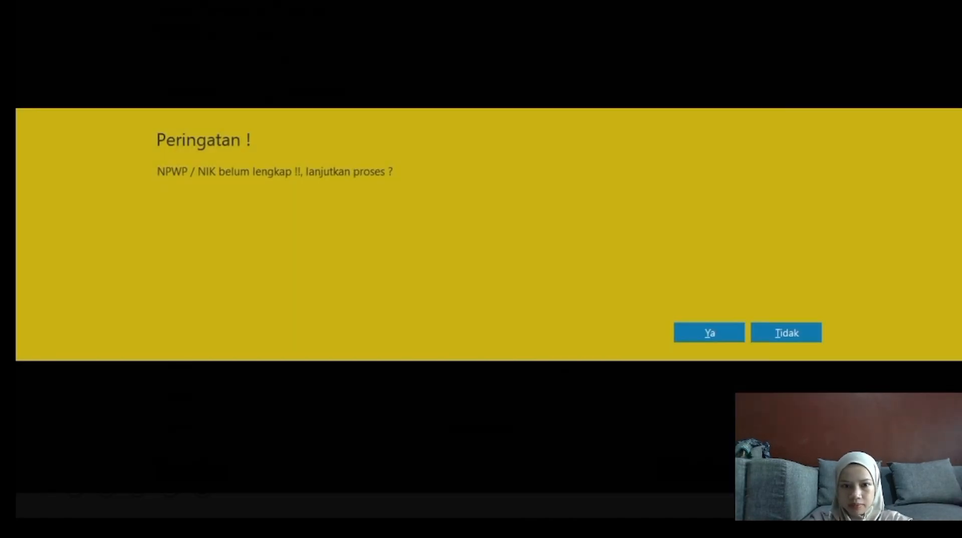
left_click(705, 333)
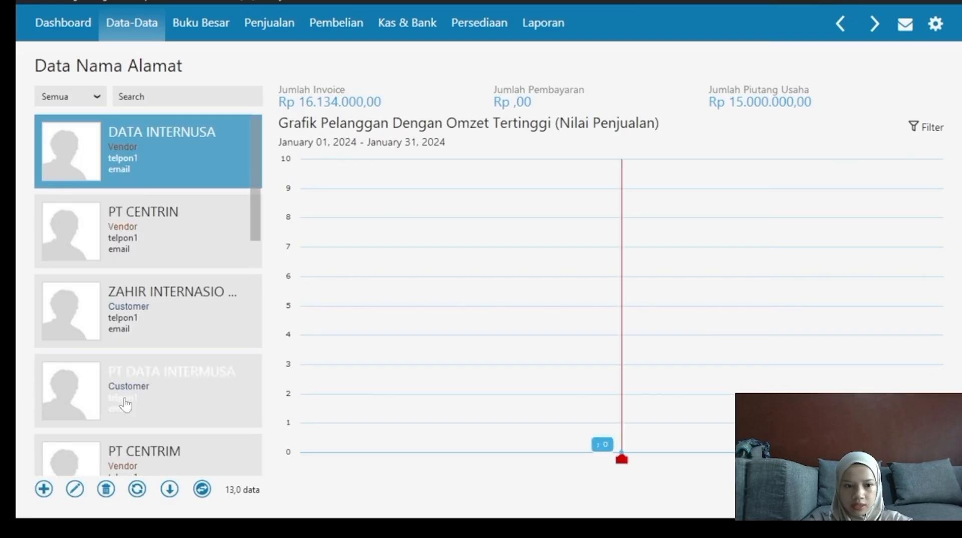
Create vendor ZAHIR INTERNASIONAL with its contact person, DIREKTUR title and 10000000 credit limit.
left_click(43, 489)
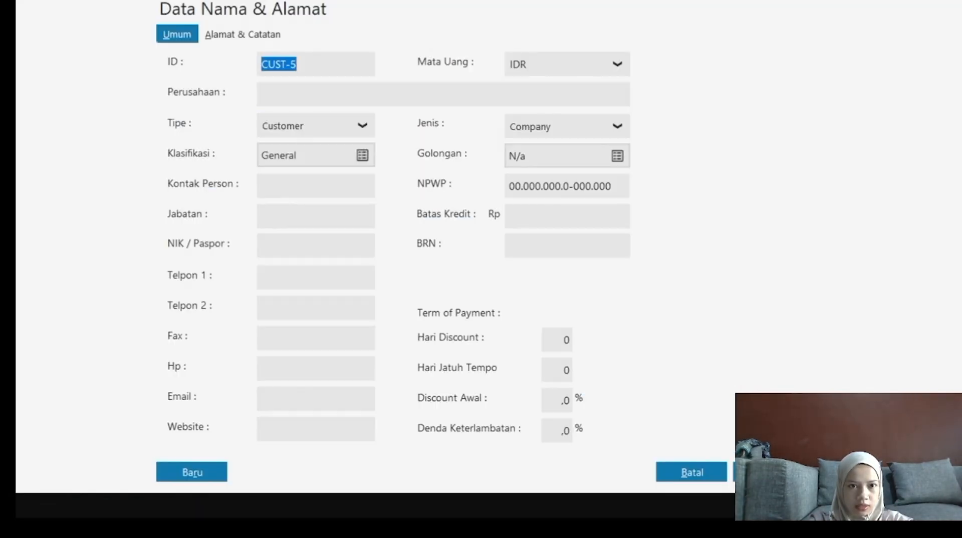
left_click(326, 97)
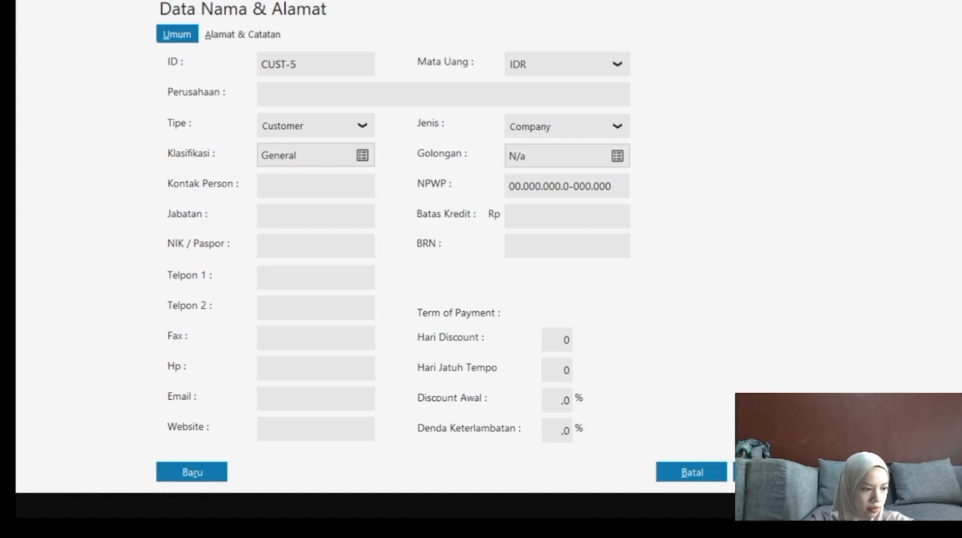
type("ZAHIR")
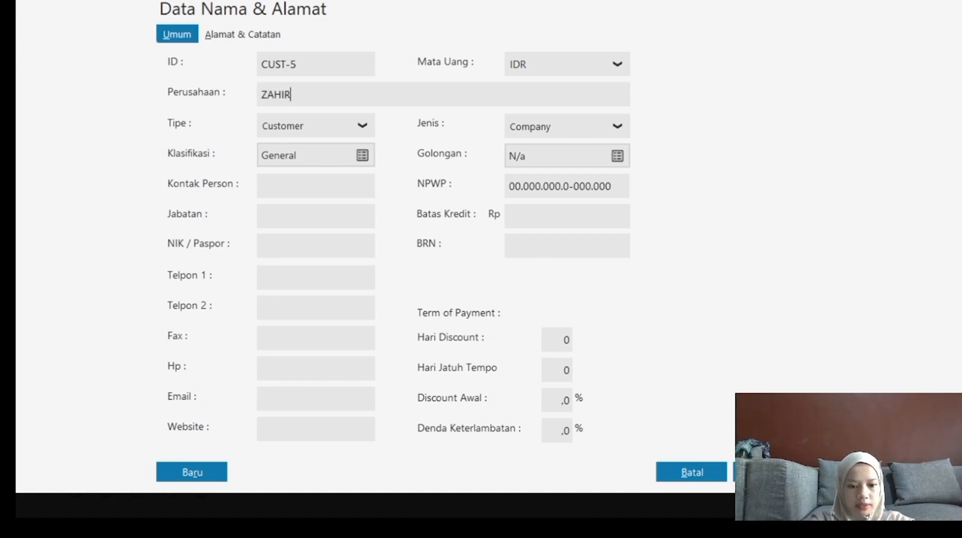
type(" INTERNASIO")
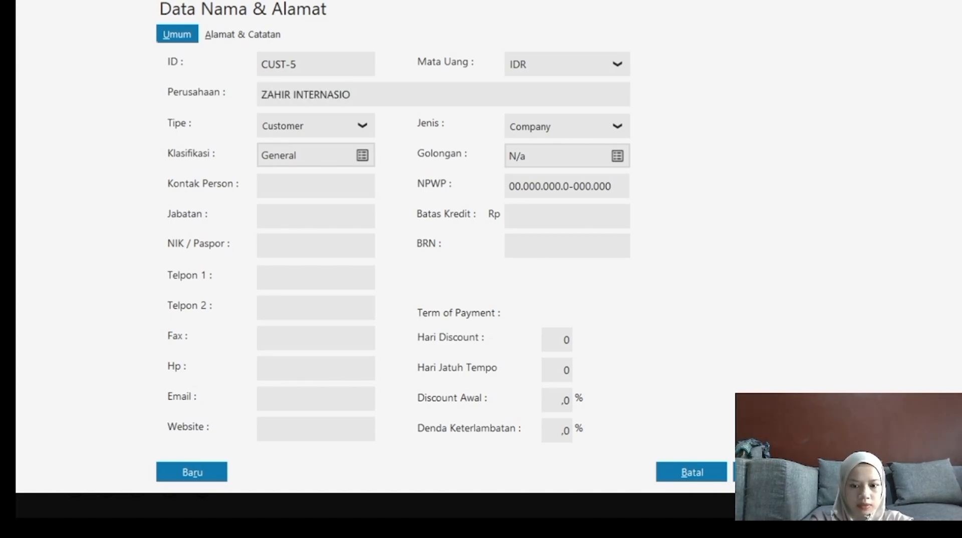
type("NAL")
left_click(331, 132)
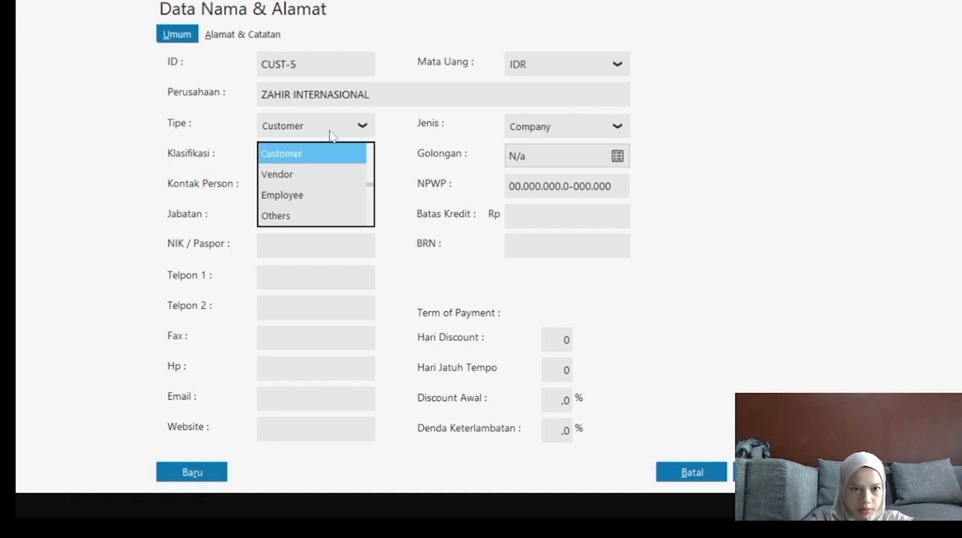
left_click(272, 175)
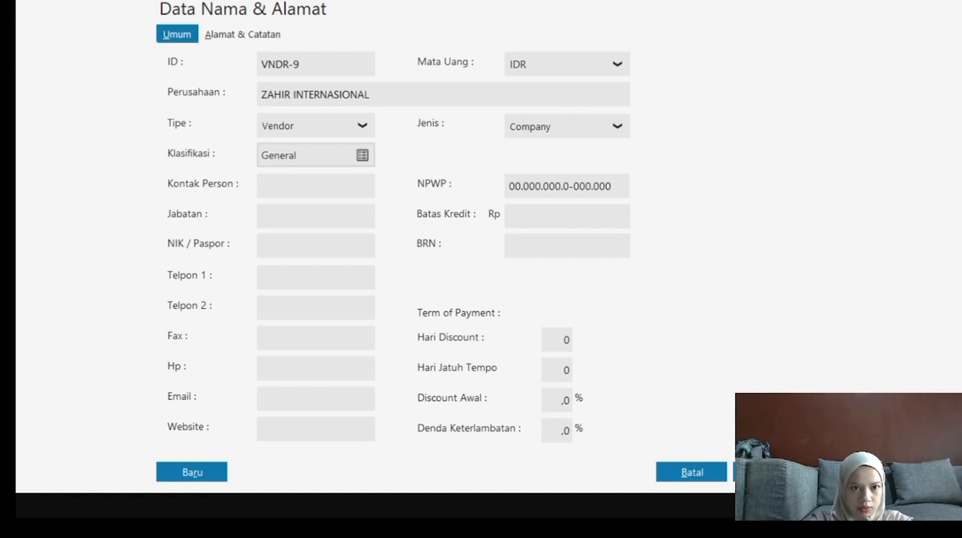
type("SUT")
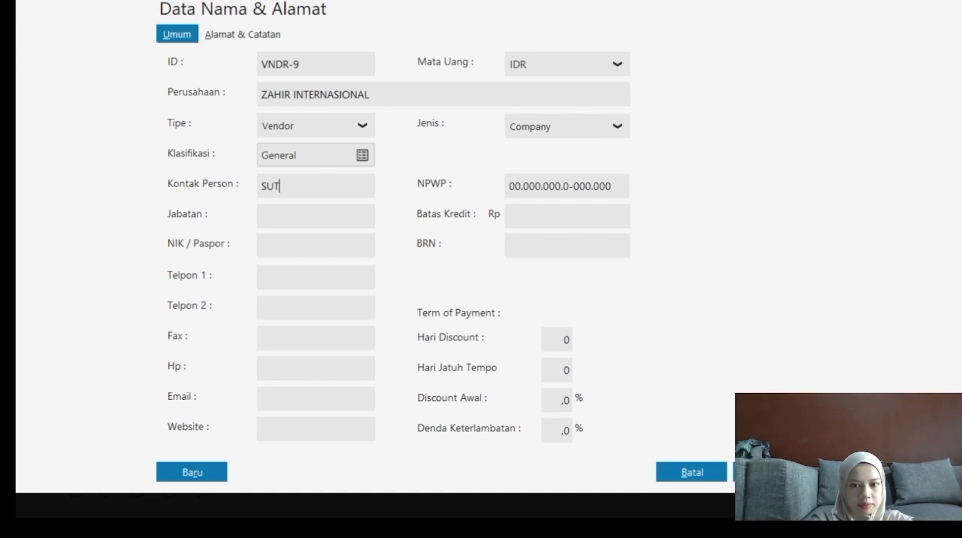
key("BackSpace")
type("RYADIN")
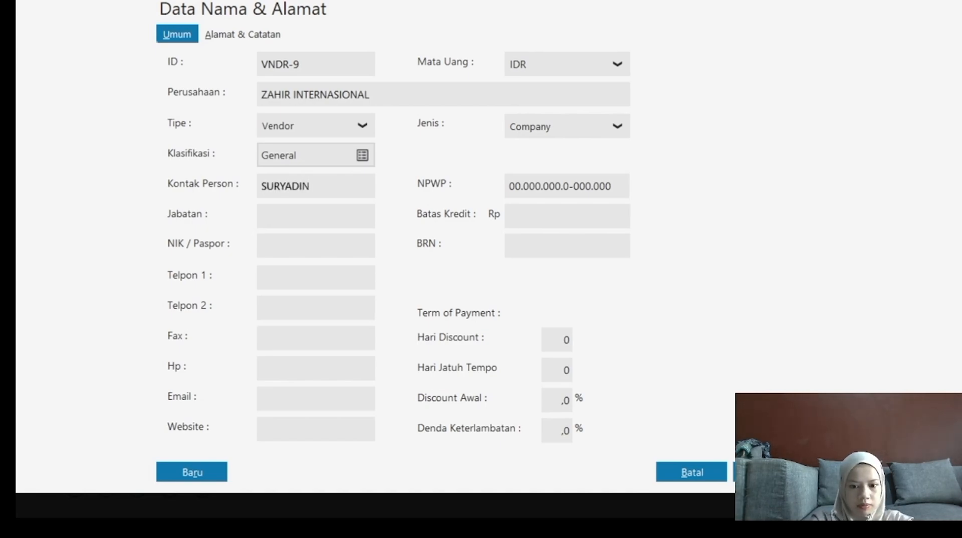
left_click(282, 213)
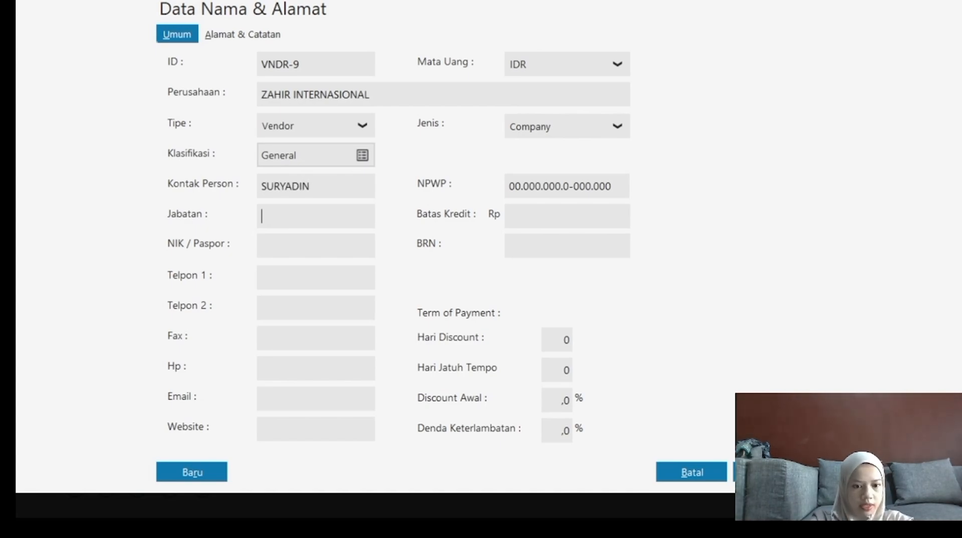
type("DIREKTUR")
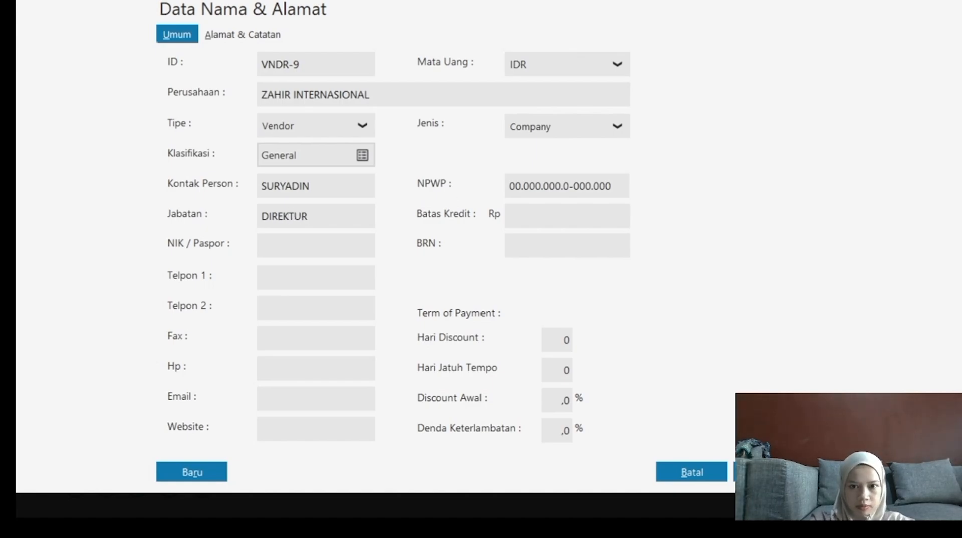
type("10")
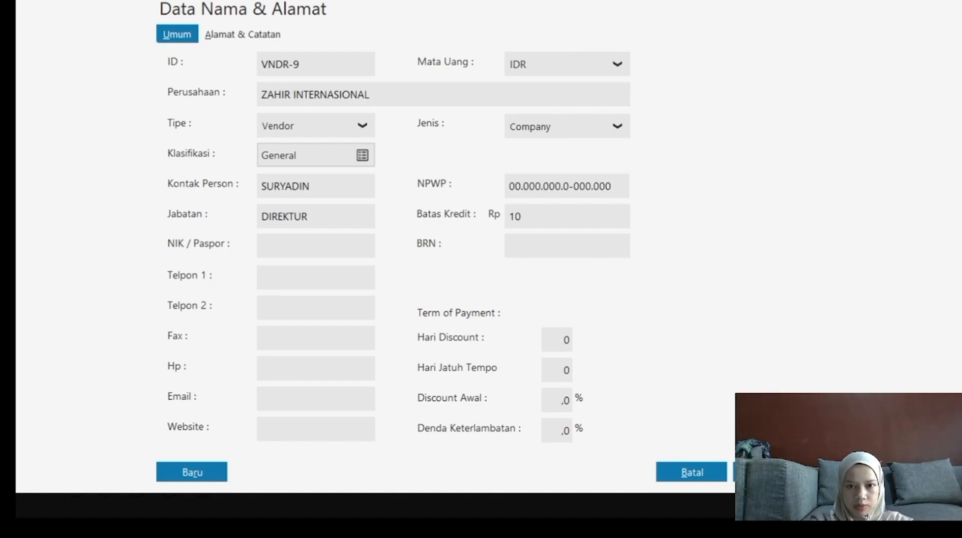
type("000000")
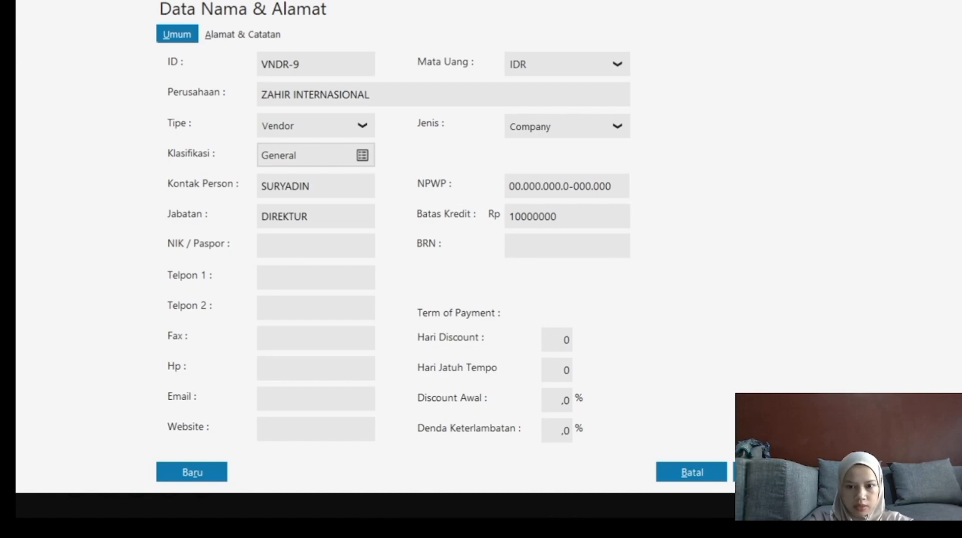
Set 2 discount days, 30-day due, 2% discount and 2% late fee, then save past the NPWP warning.
key("Tab")
type("2")
key("Tab")
type("3")
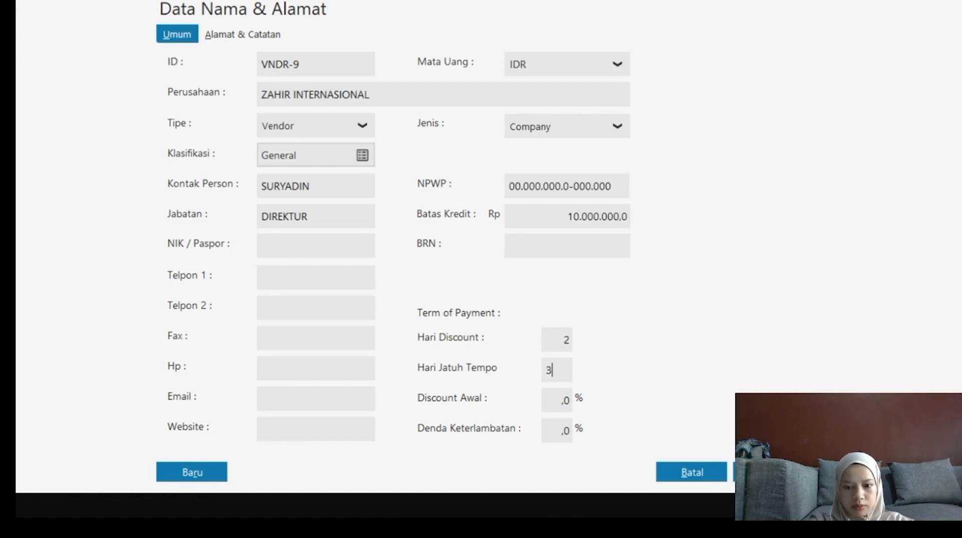
type("0")
key("Tab")
type("2")
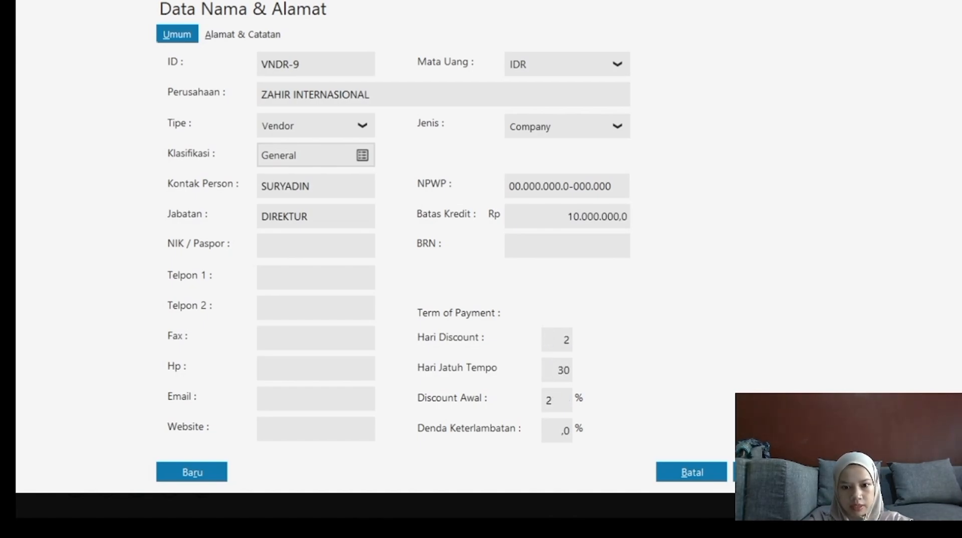
key("Tab")
type("2")
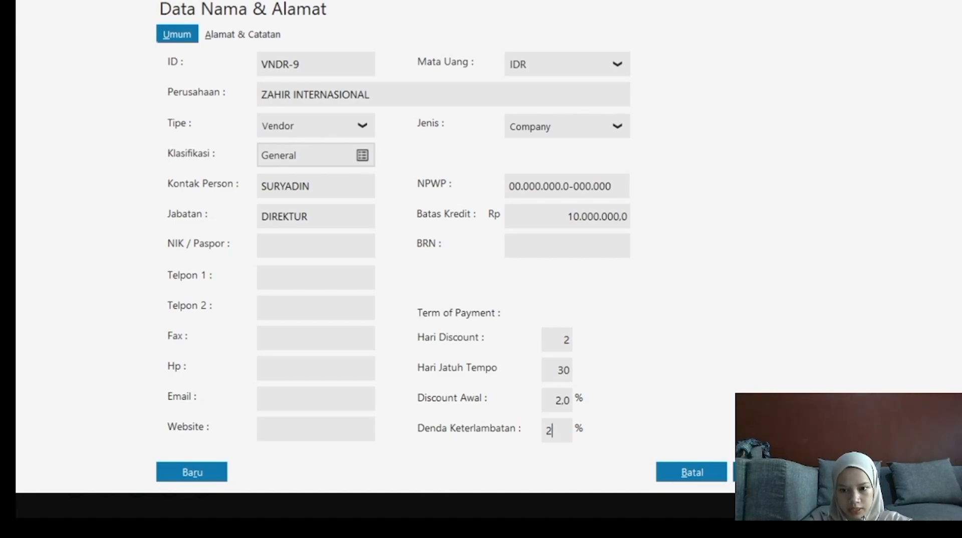
left_click(767, 472)
left_click(708, 337)
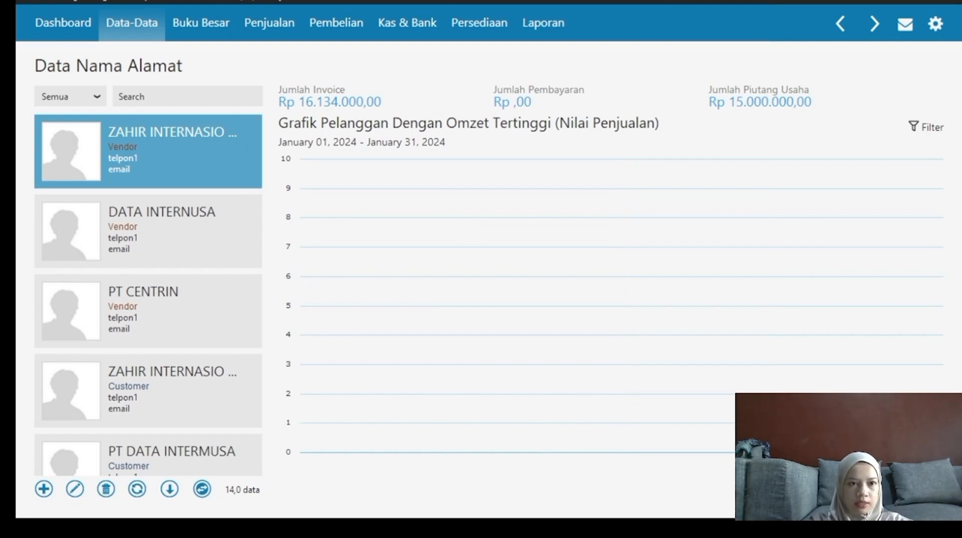
Open Saldo Awal Hutang Usaha and start a new payable for supplier VNDR-7 PT CENTRIN.
left_click(68, 3)
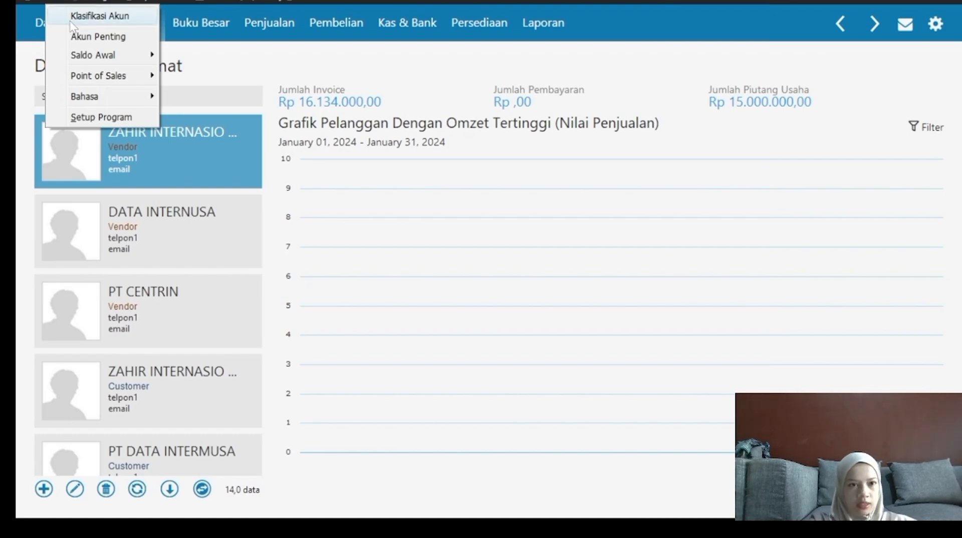
mouse_move(98, 57)
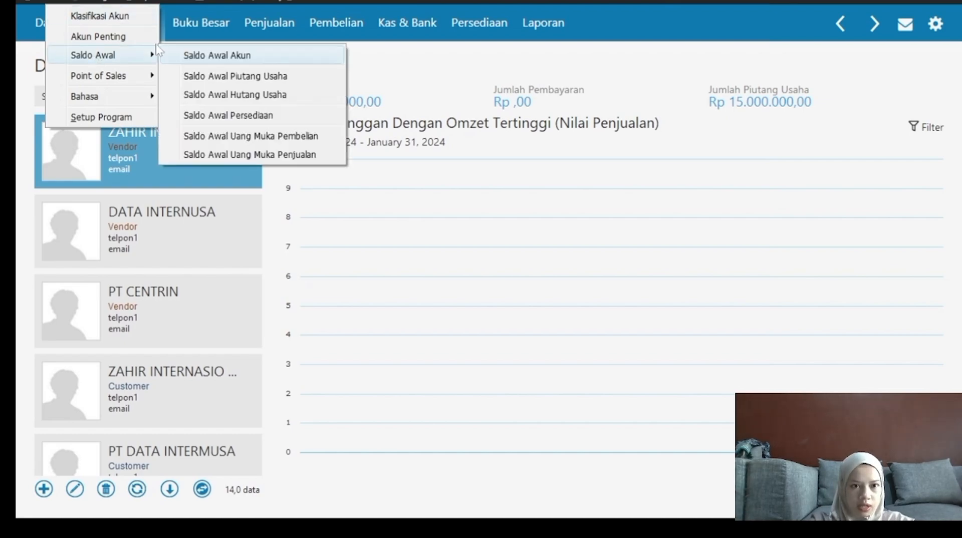
left_click(234, 96)
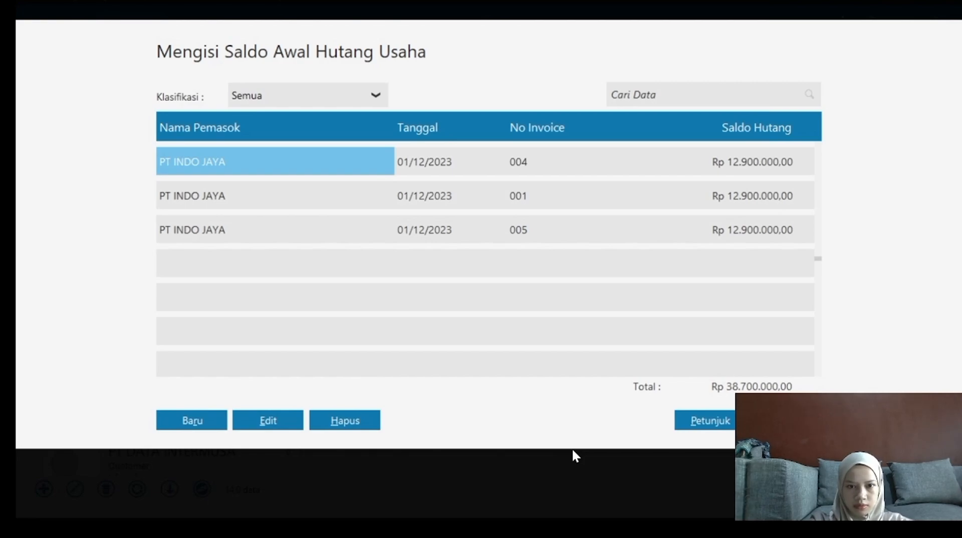
left_click(198, 420)
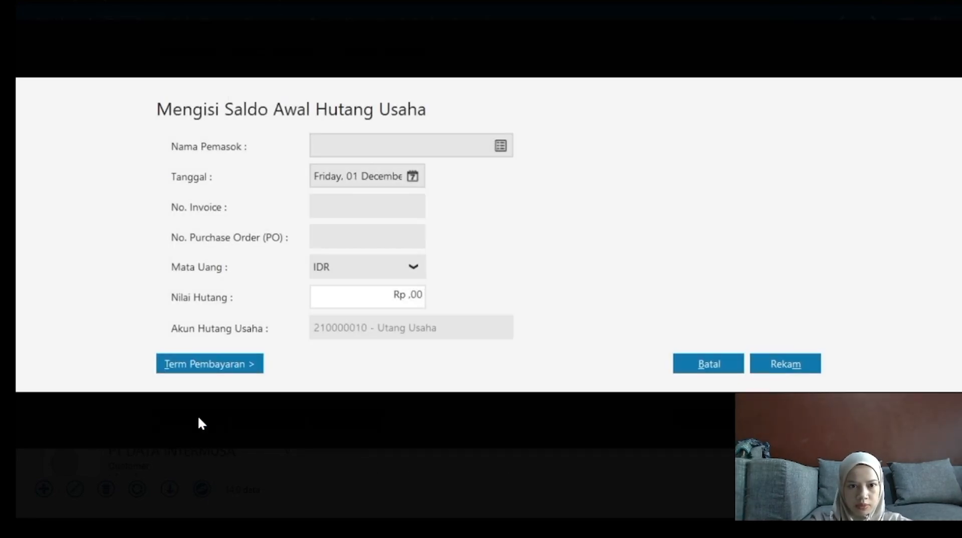
left_click(499, 145)
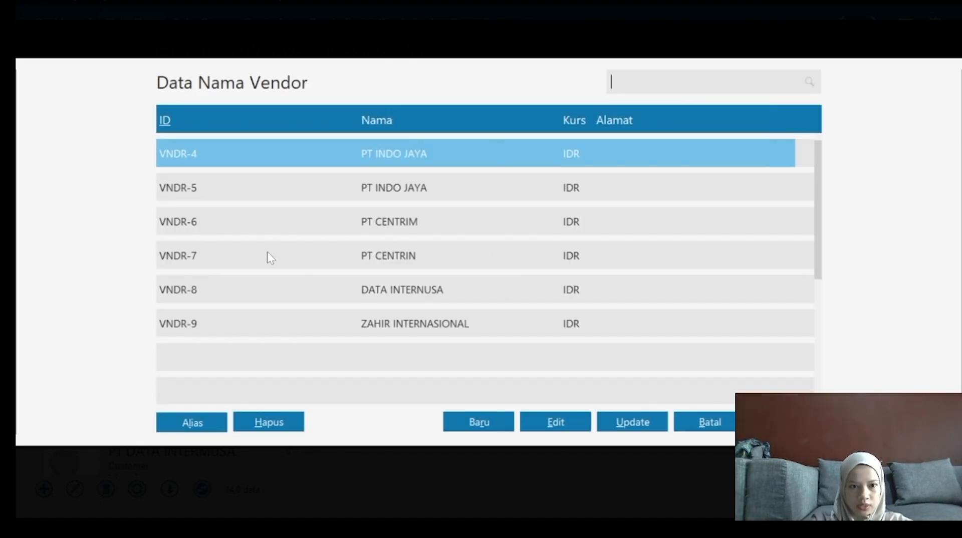
left_click(398, 257)
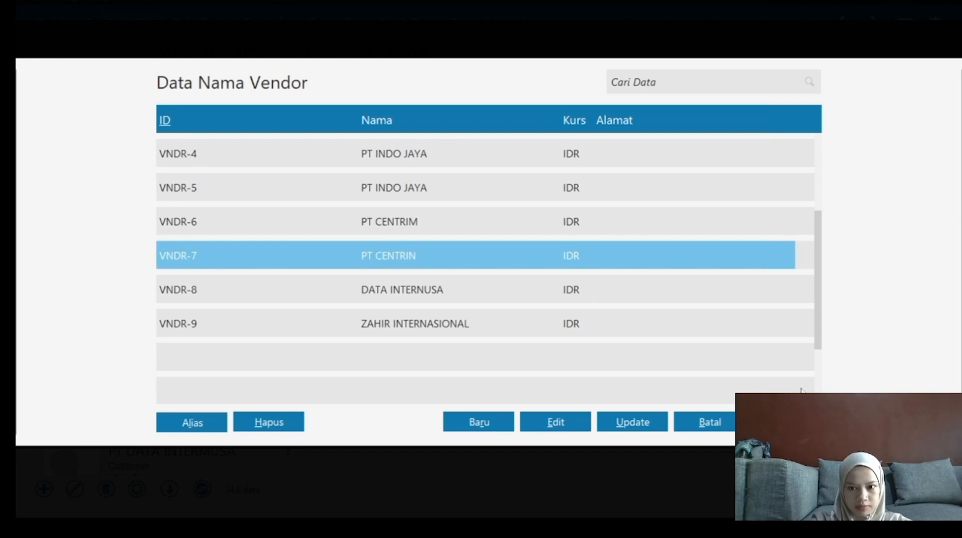
left_click(786, 422)
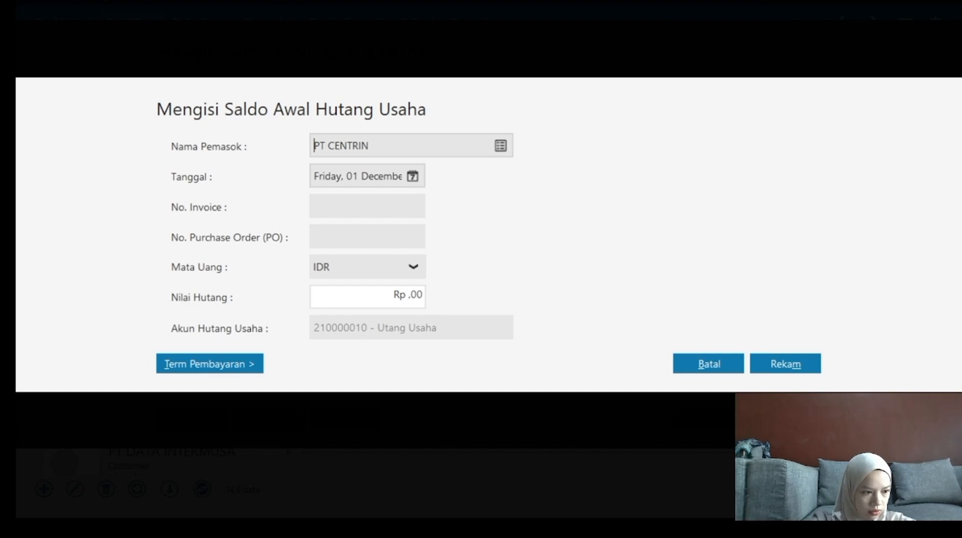
left_click(412, 176)
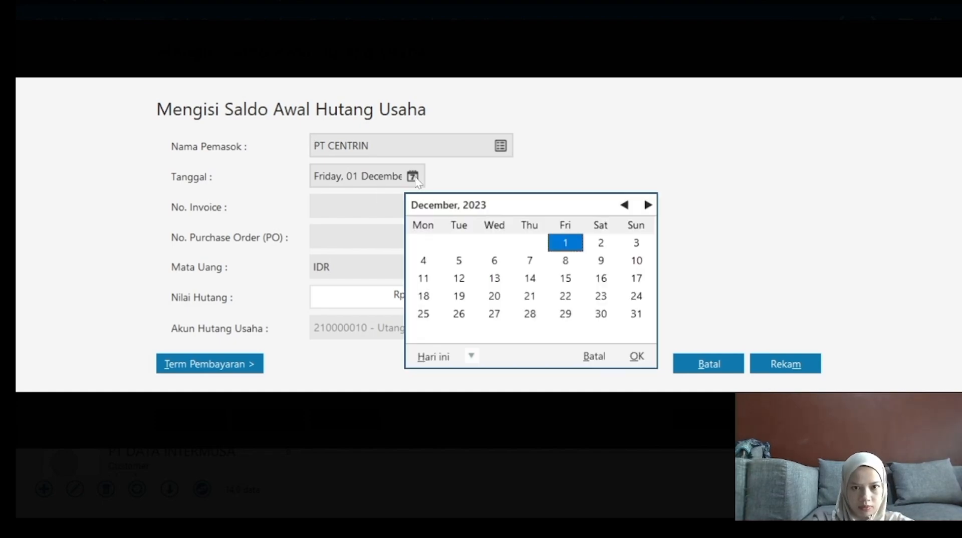
left_click(648, 205)
double_click(648, 205)
left_click(648, 206)
left_click(649, 205)
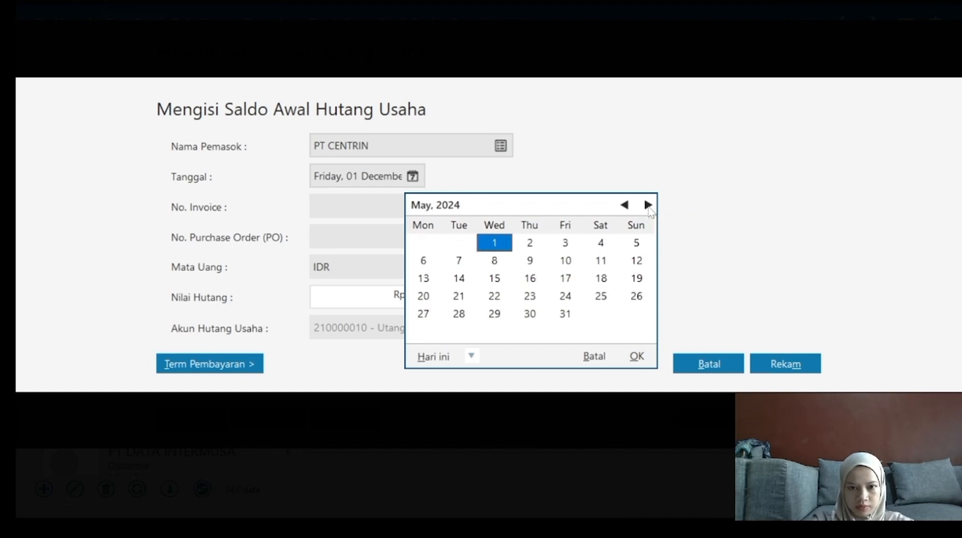
double_click(648, 206)
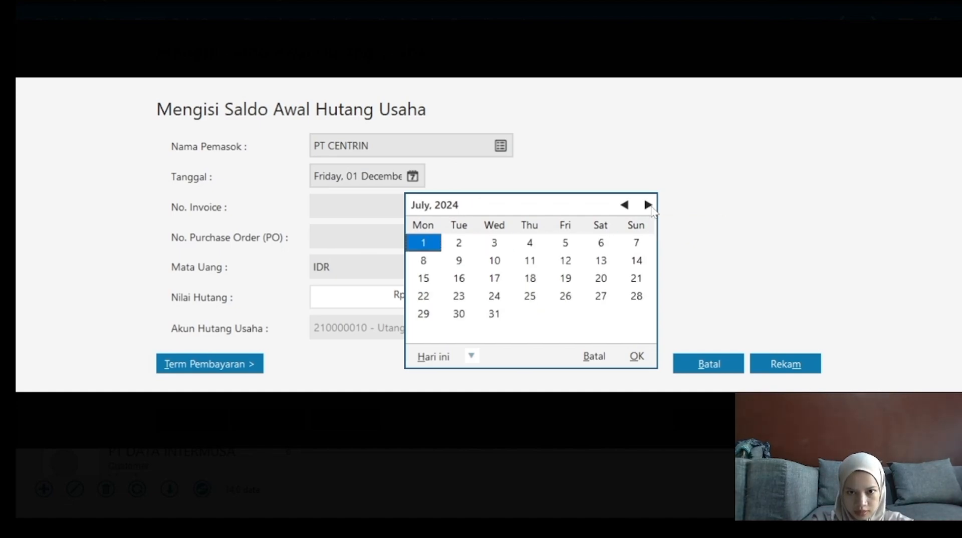
double_click(649, 206)
left_click(648, 205)
left_click(650, 206)
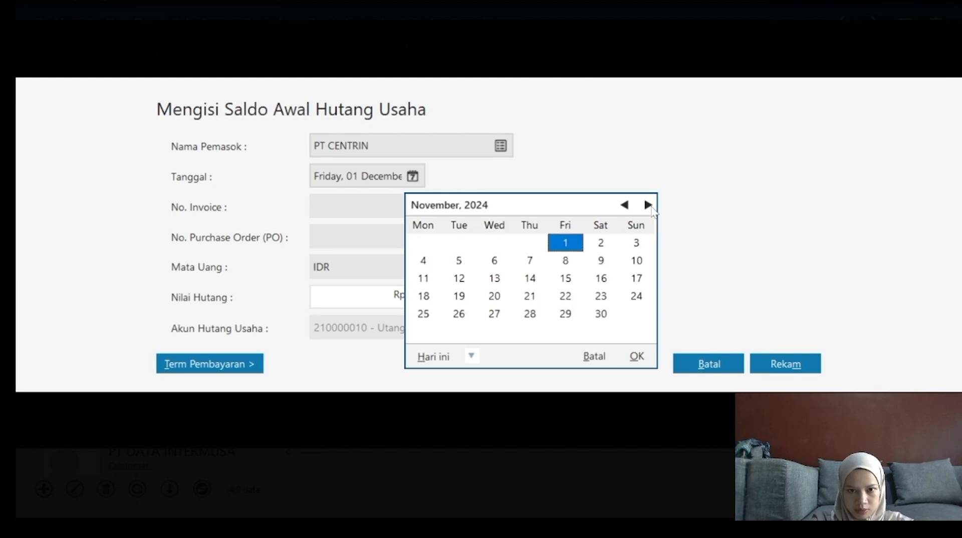
left_click(458, 262)
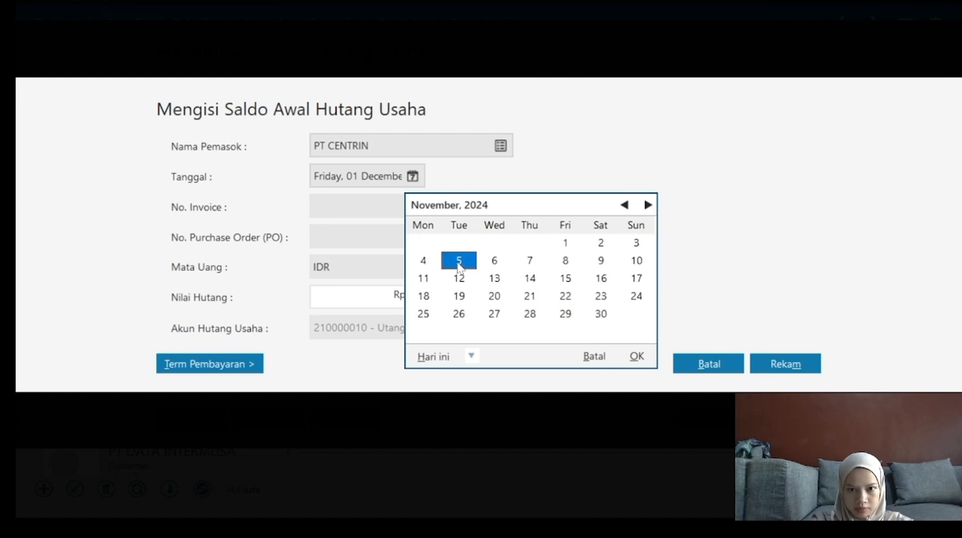
left_click(637, 357)
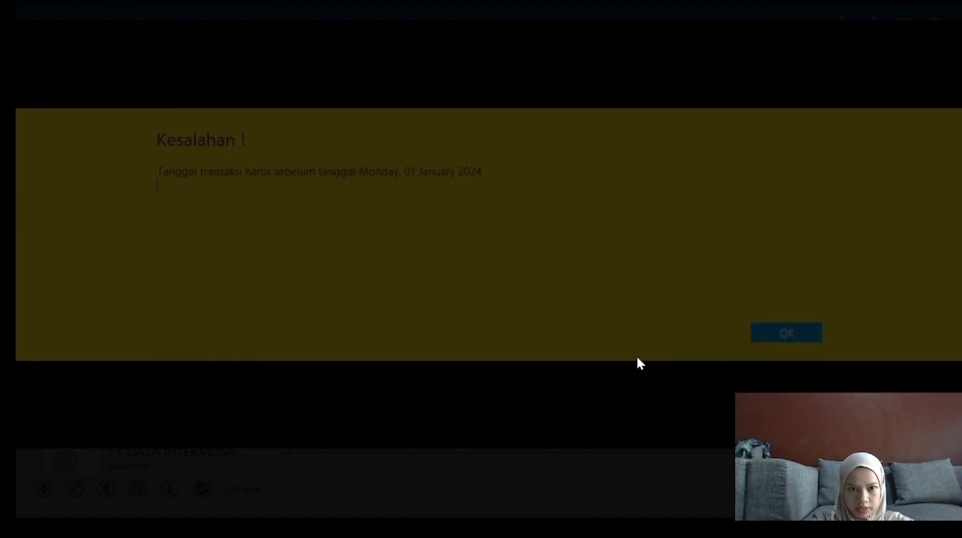
left_click(777, 332)
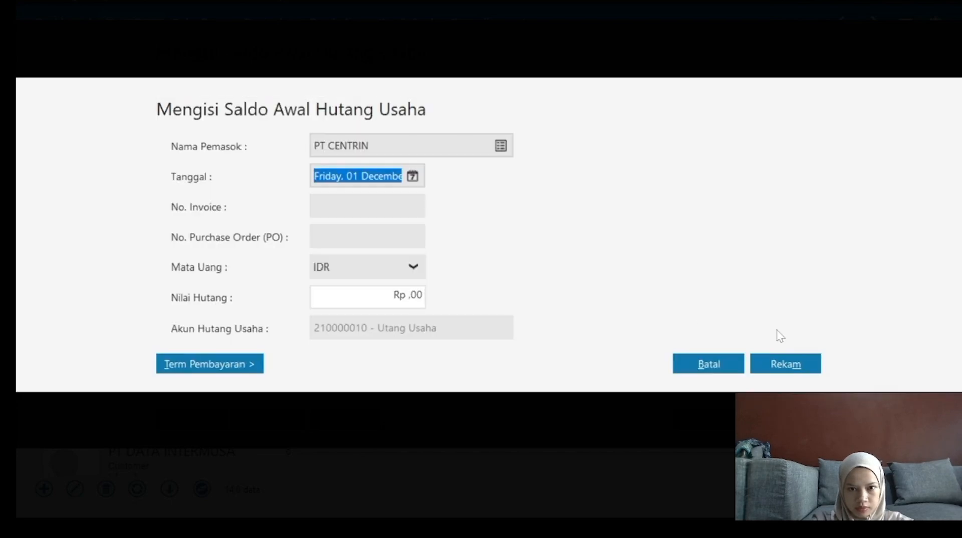
Enter invoice CF1 13001, payable amount Rp 600.000 and purchase order PO-13001.
key("Tab")
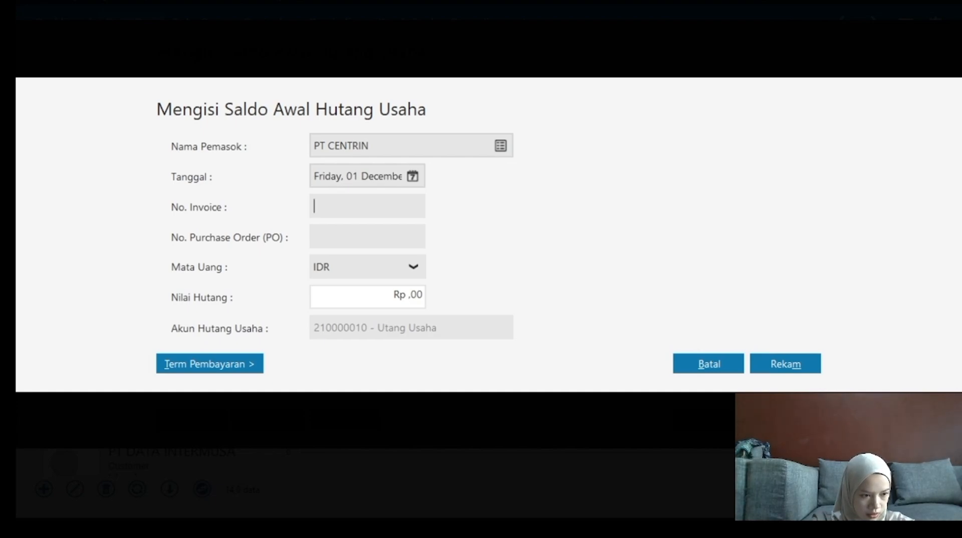
type("C")
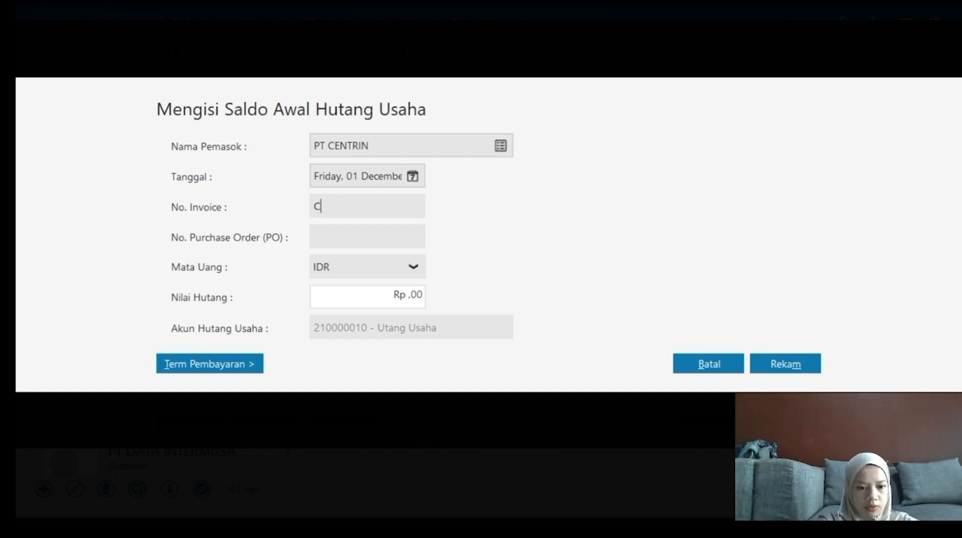
type("F1 ")
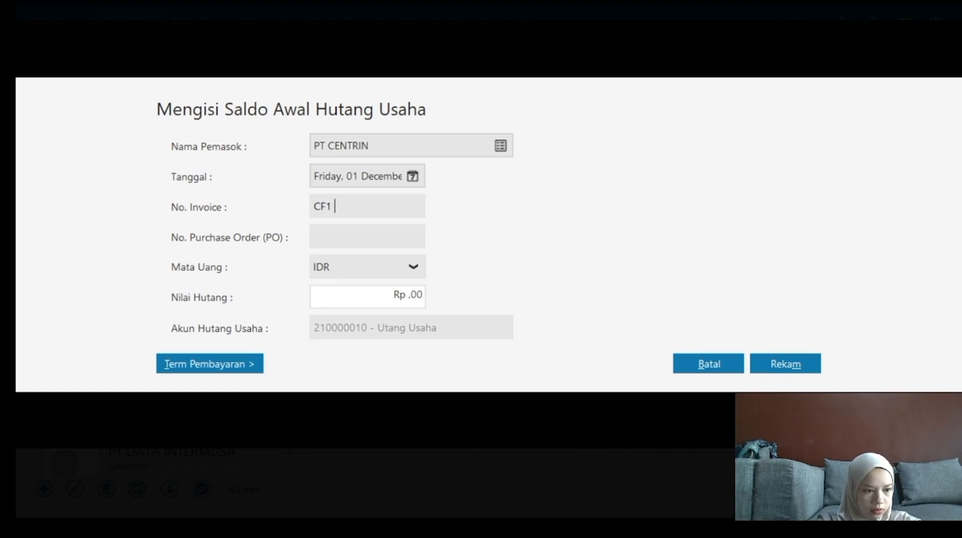
type("13001")
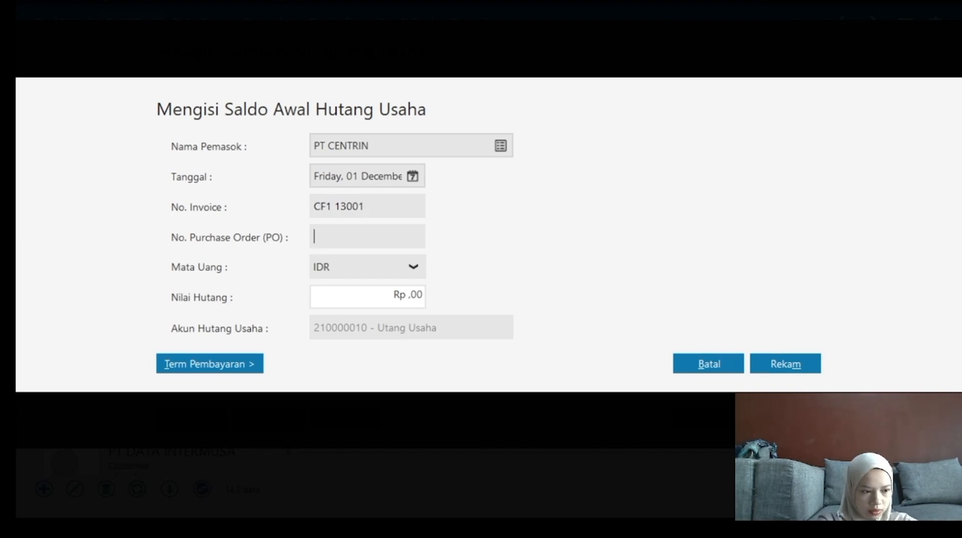
type("6")
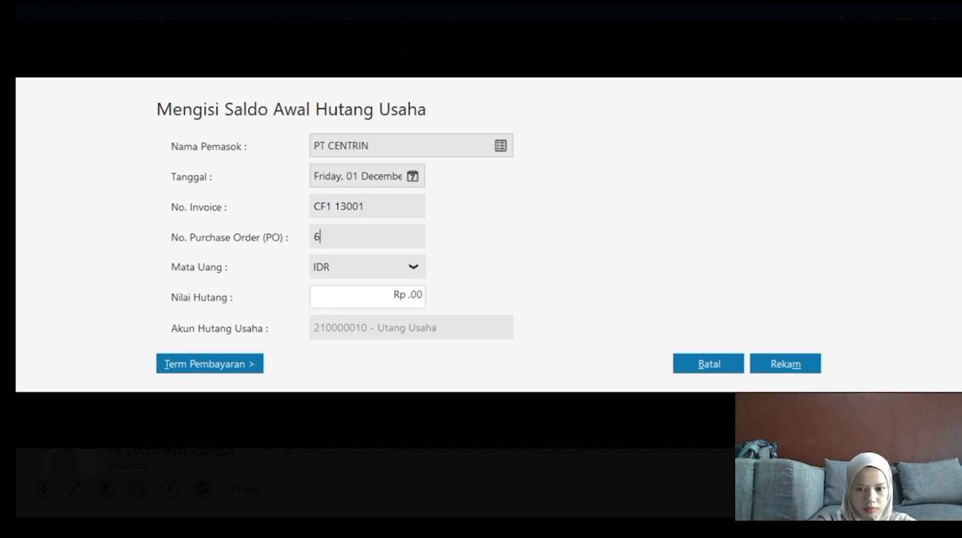
type("00")
key("Tab")
key("Tab")
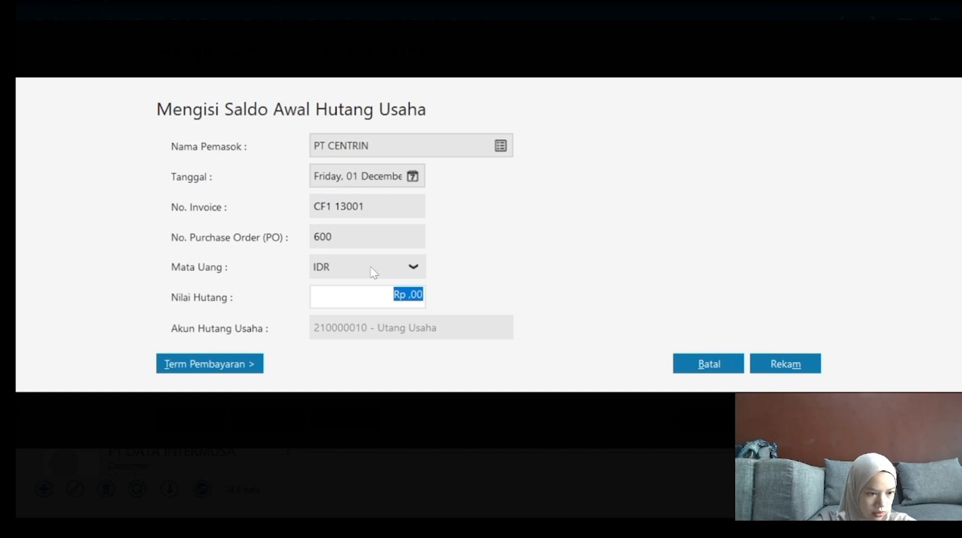
type("600")
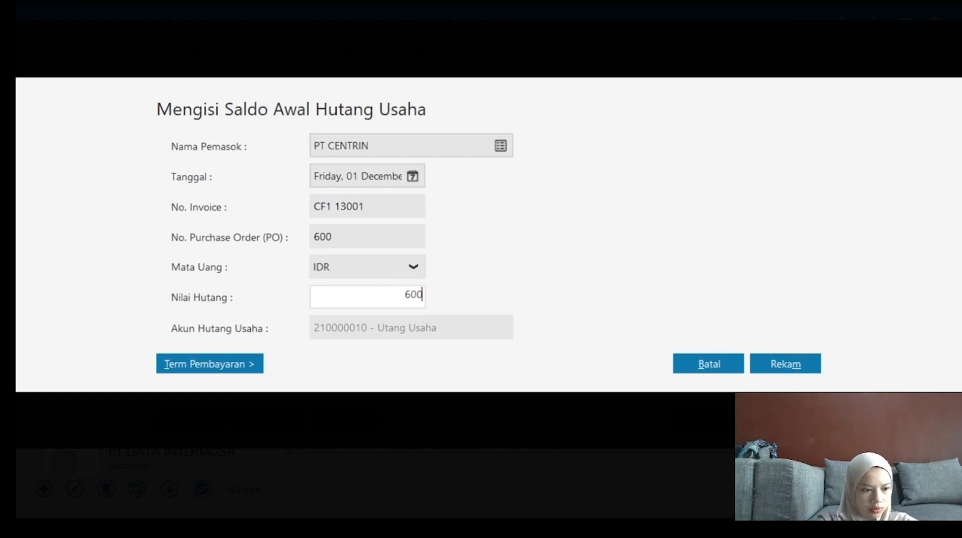
type(".000")
key("shift+Tab")
key("shift+Tab")
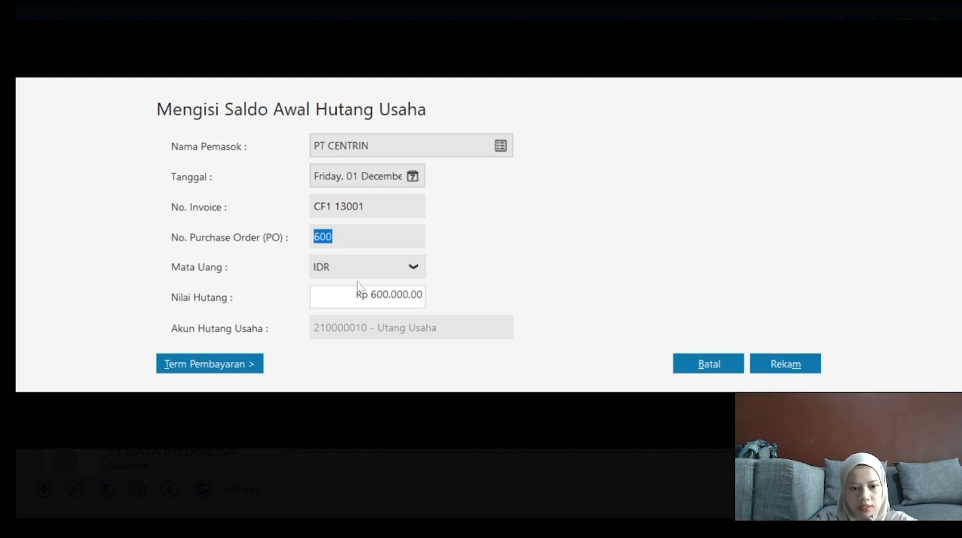
type("po")
key("BackSpace")
key("BackSpace")
type("P")
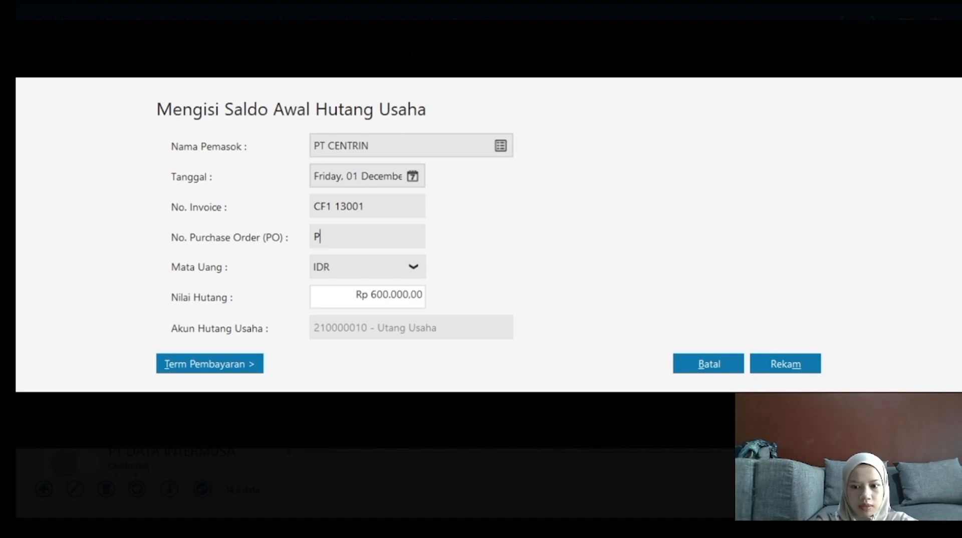
type("IO")
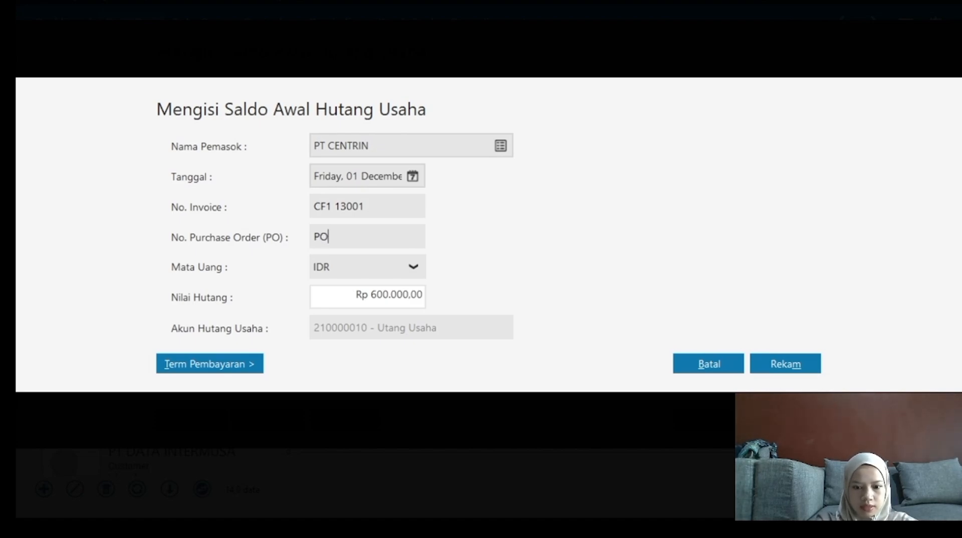
type("-13001")
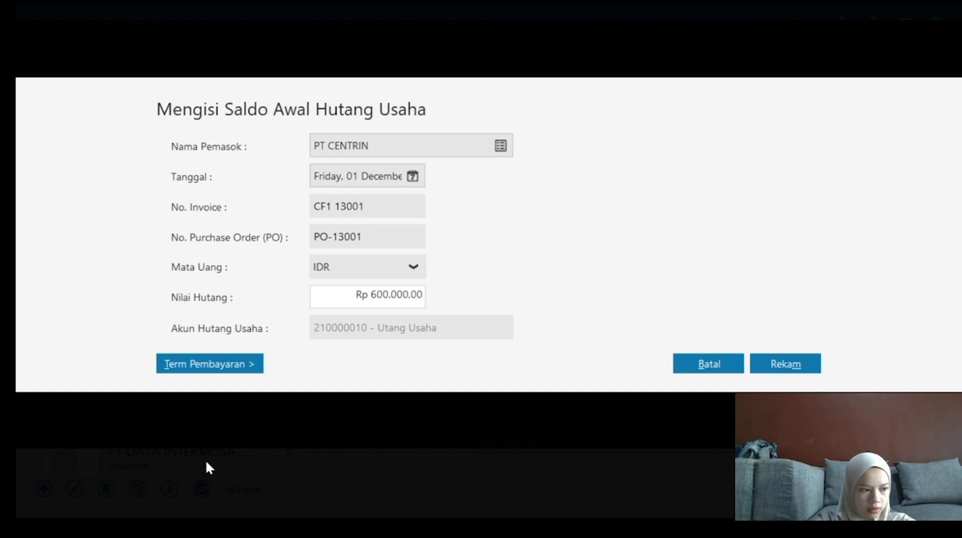
Give PT CENTRIN's payable 2 discount days, 30-day due term, 2% discount and 2% penalty, then save.
left_click(190, 371)
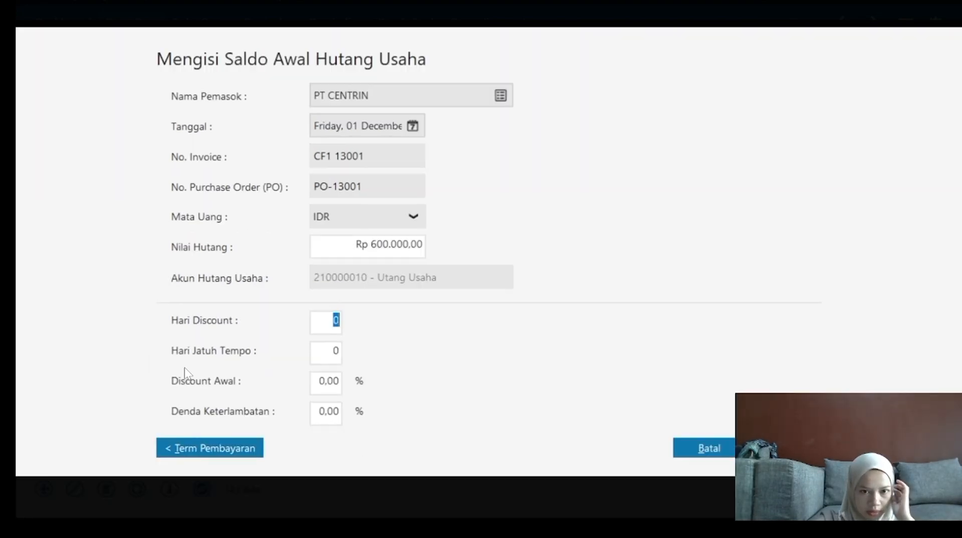
type("2")
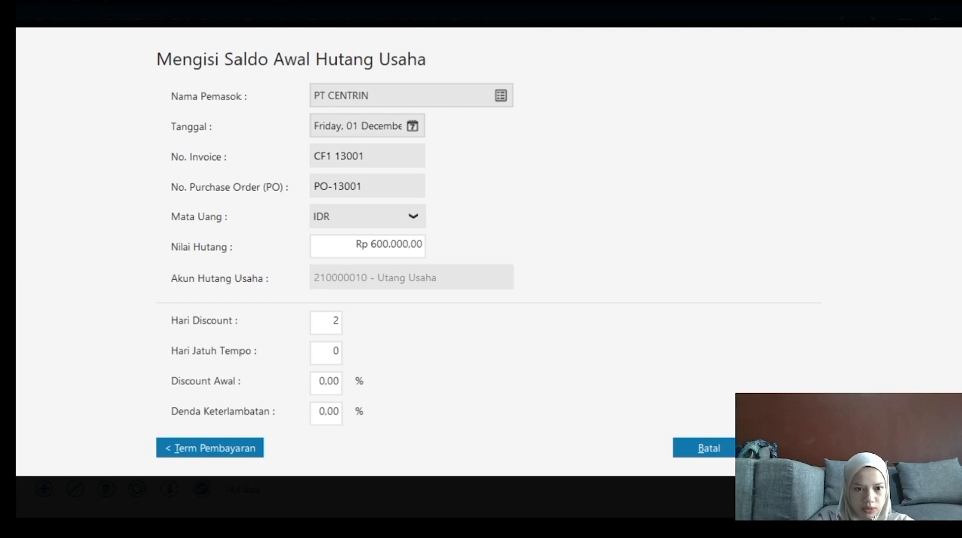
key("Tab")
type("30")
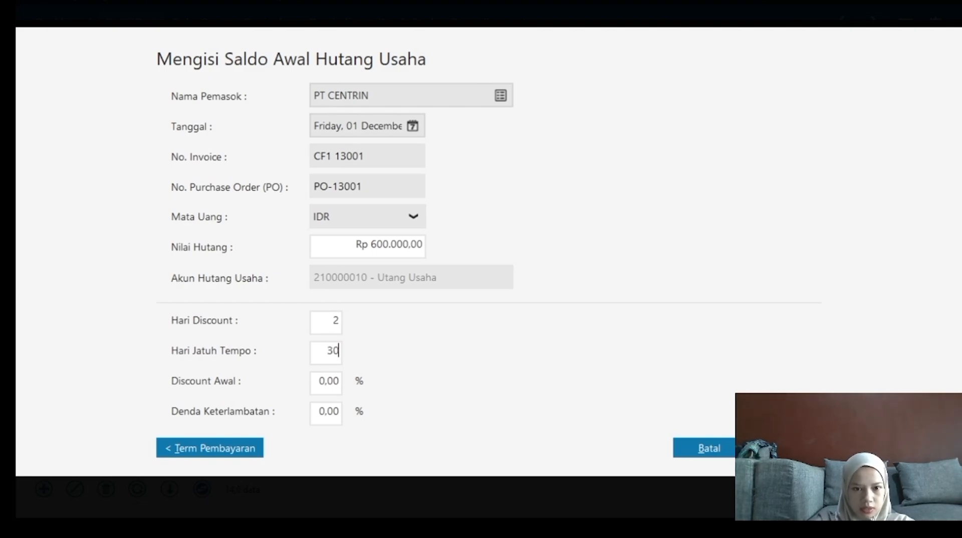
key("Tab")
type("22")
key("BackSpace")
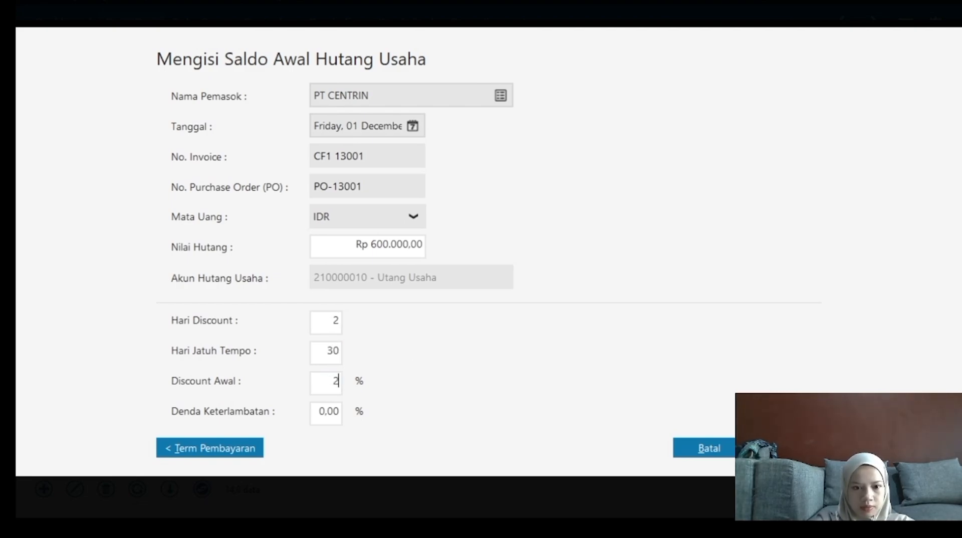
key("Tab")
type("2")
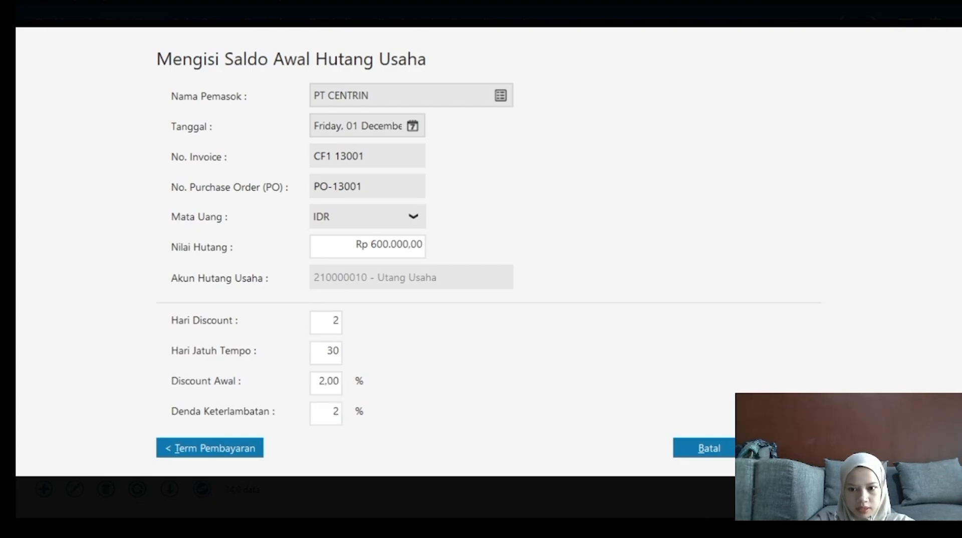
key("Return")
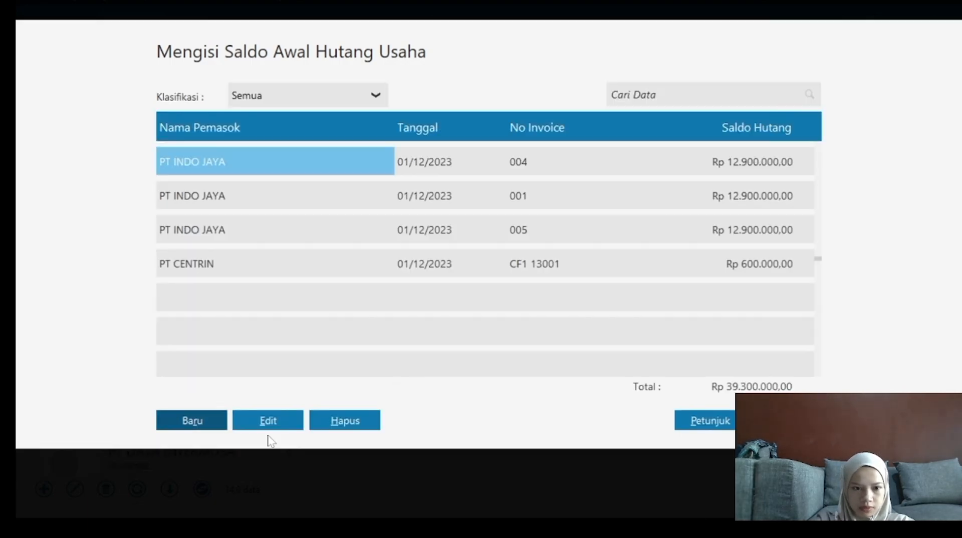
Start a new opening payable with DATA INTERNUSA as the supplier.
left_click(183, 423)
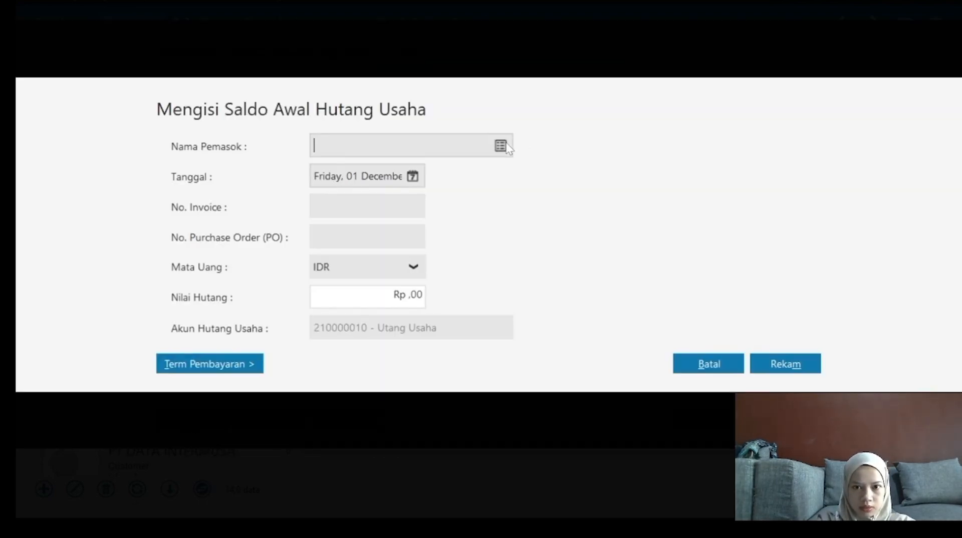
left_click(500, 146)
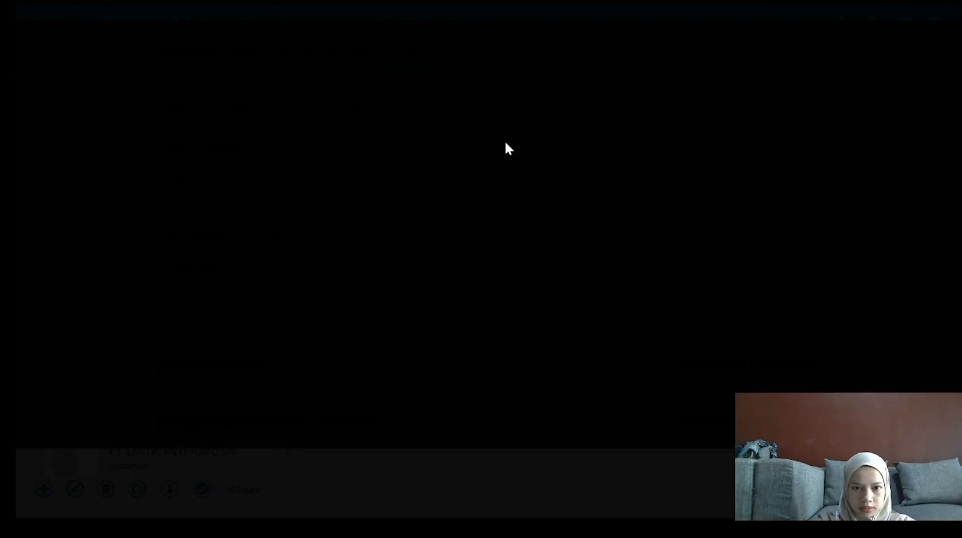
double_click(435, 291)
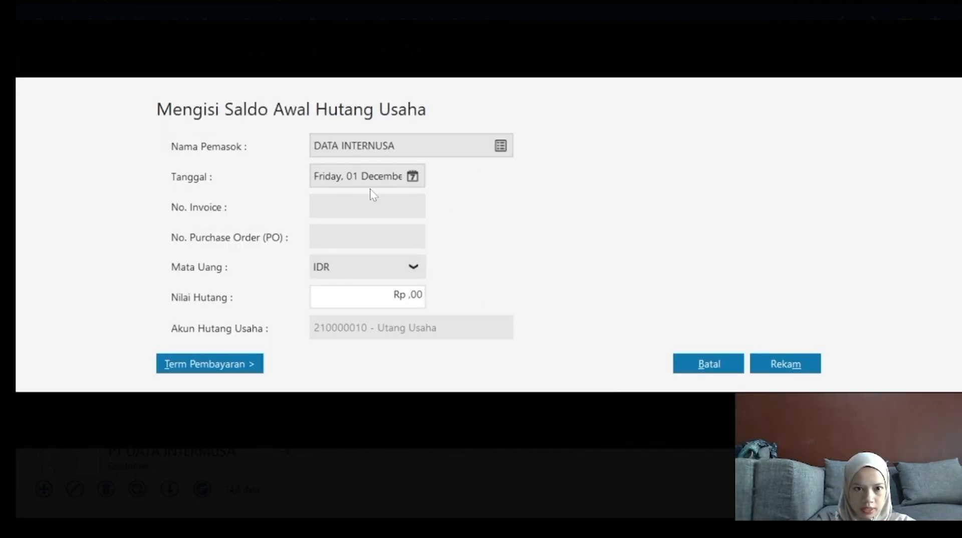
Try dating the entry 10 November 2024, then dismiss the date error keeping 1 December.
left_click(412, 177)
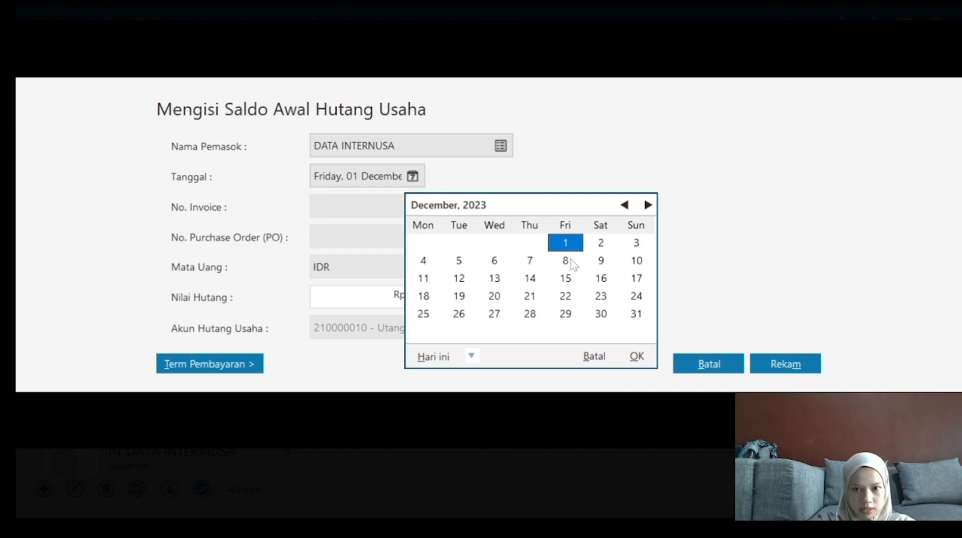
left_click(647, 204)
left_click(648, 205)
left_click(648, 205)
left_click(648, 205)
left_click(648, 205)
left_click(647, 205)
left_click(648, 205)
left_click(648, 205)
left_click(647, 205)
left_click(648, 205)
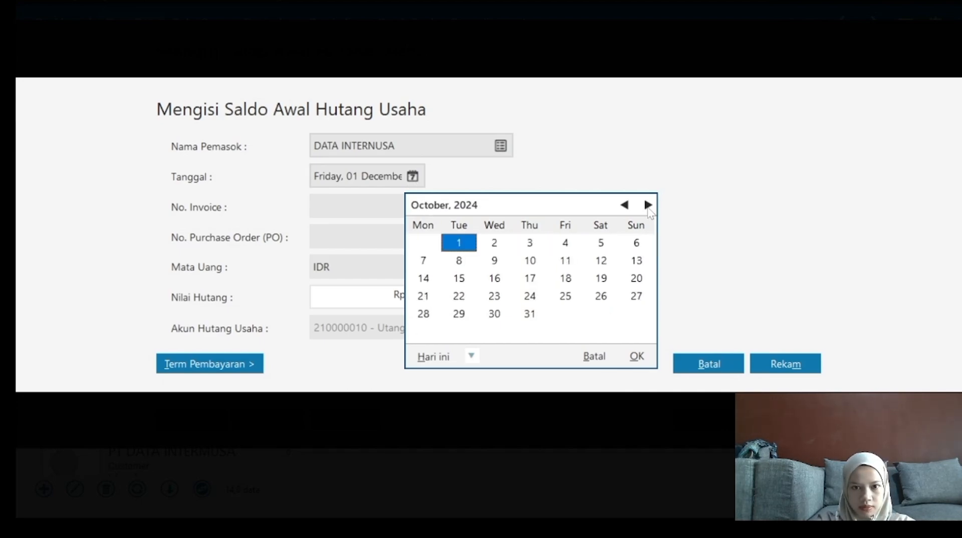
left_click(648, 205)
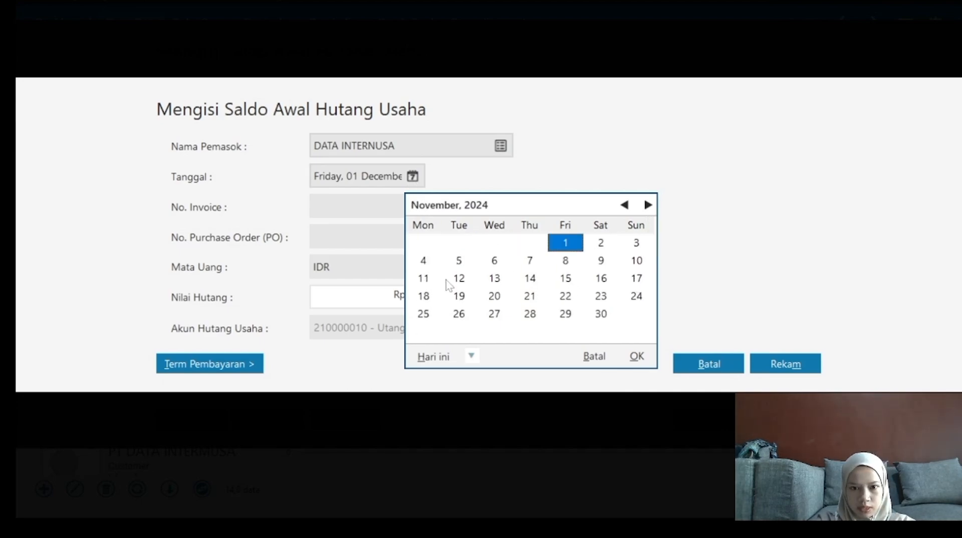
left_click(636, 261)
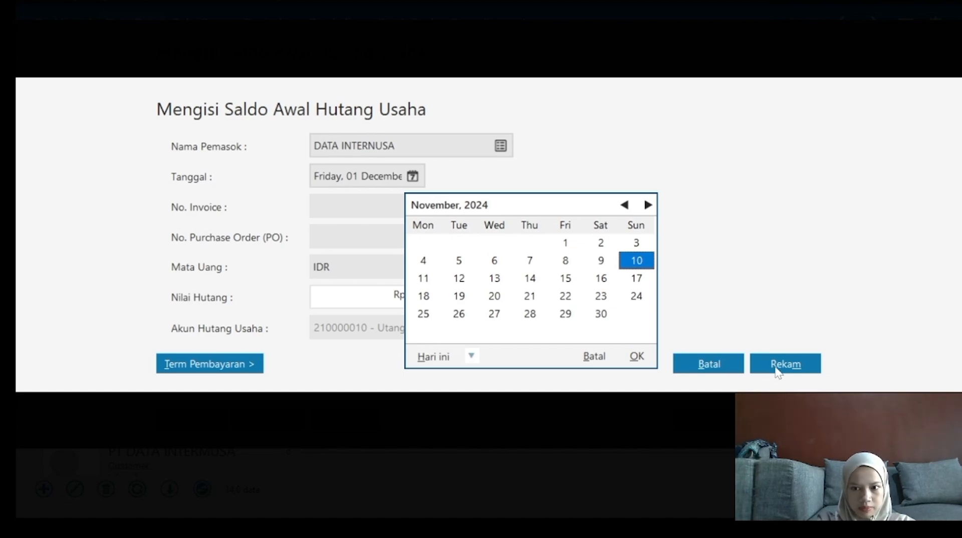
left_click(637, 357)
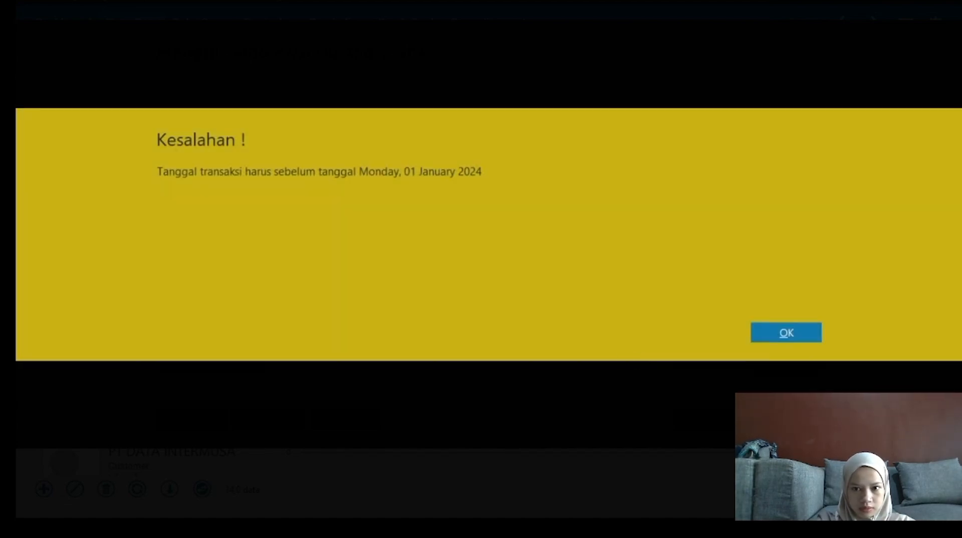
left_click(764, 335)
Enter invoice DF 13002, PO number PO-13002 and a payable amount of 550000.
key("Tab")
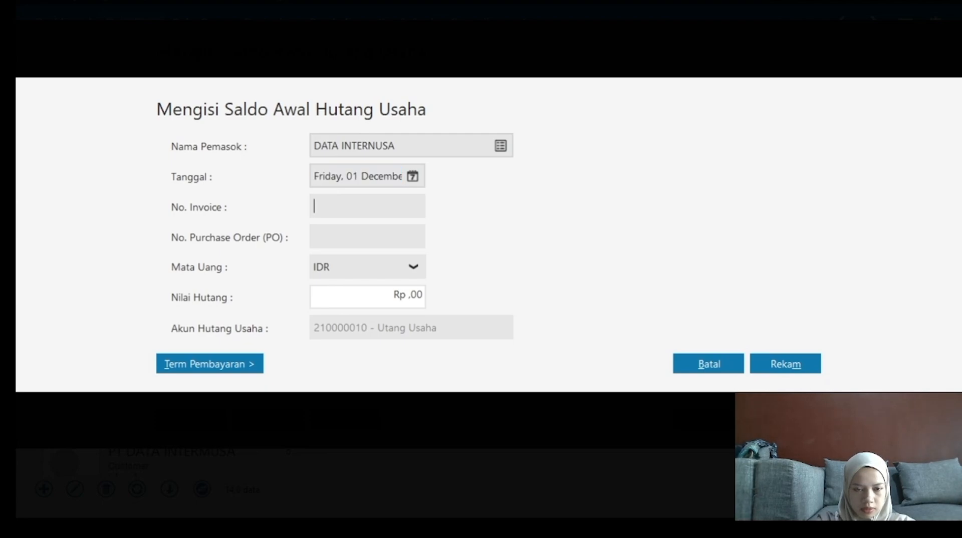
type("DF")
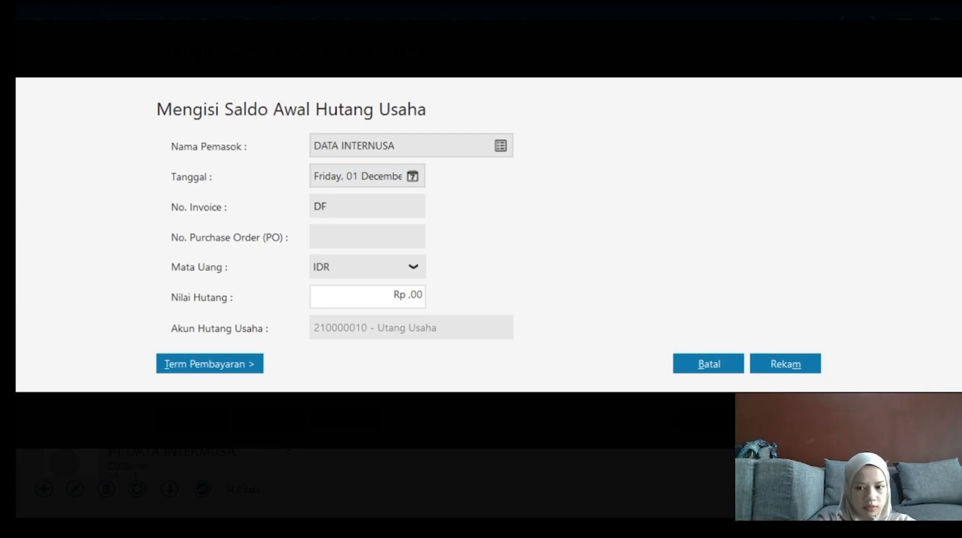
type(" 13002")
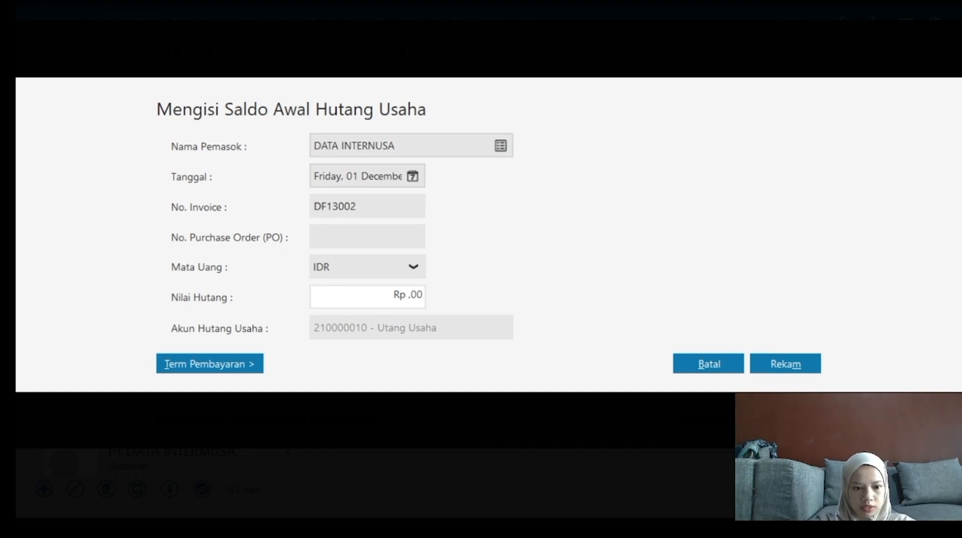
key("Tab")
type("P")
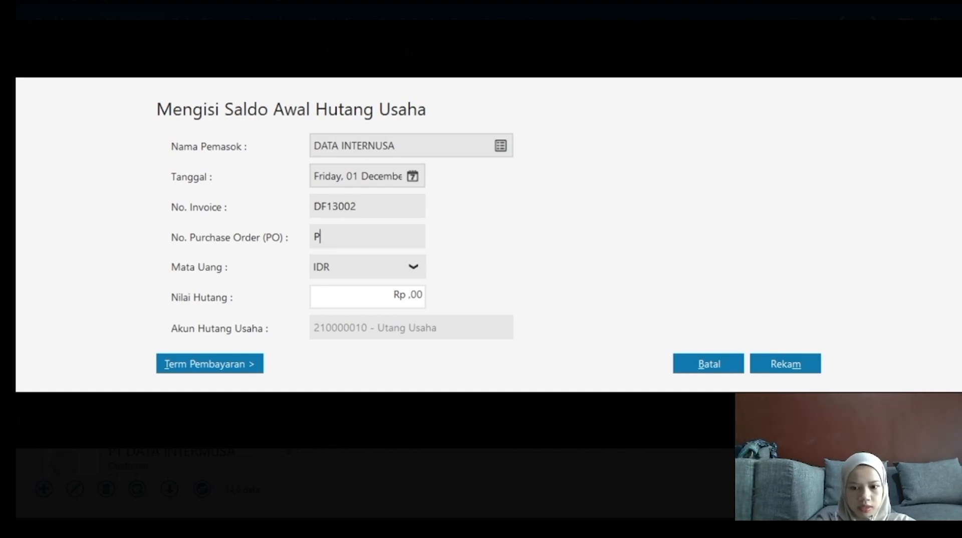
type("O-")
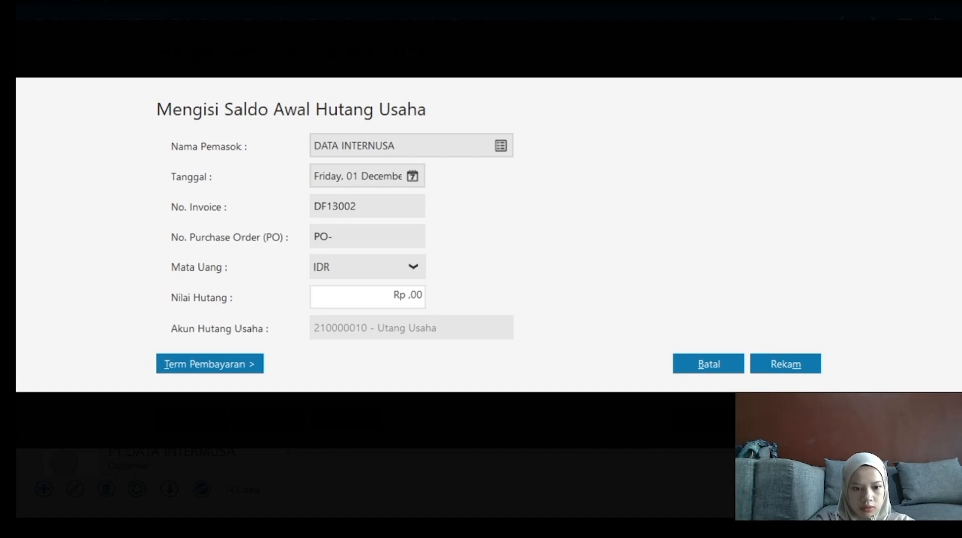
type("13002")
key("Tab")
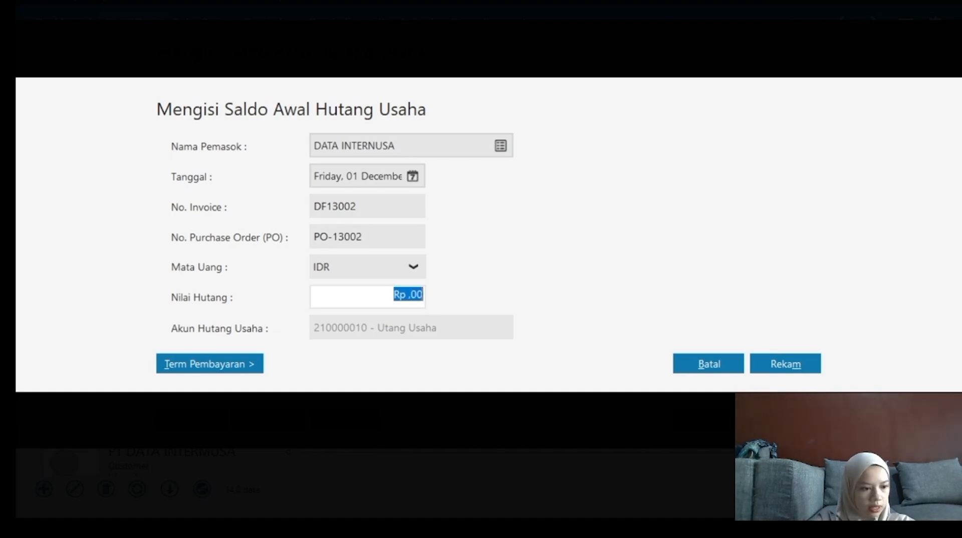
type("550000")
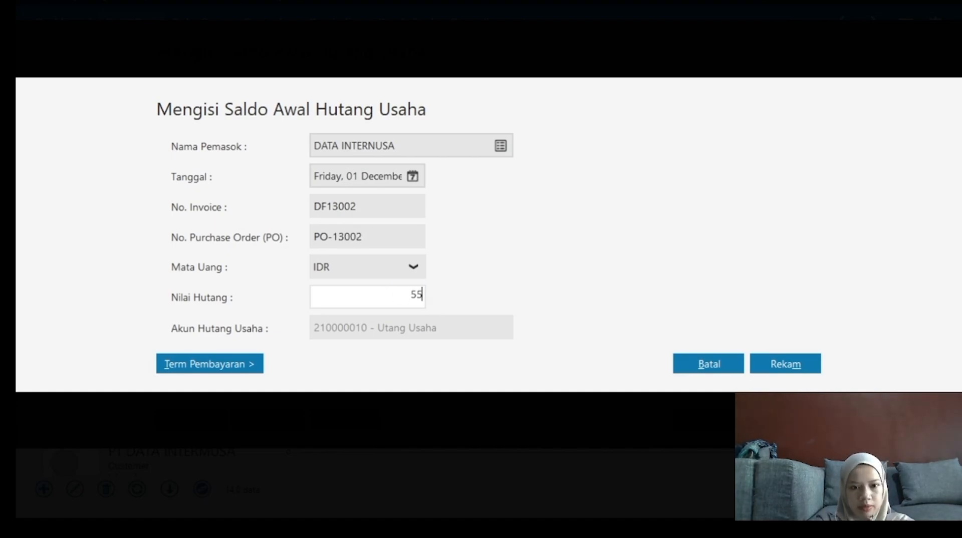
Set 2 discount days, a 30-day due term and 2% late penalty, then save the entry.
left_click(230, 366)
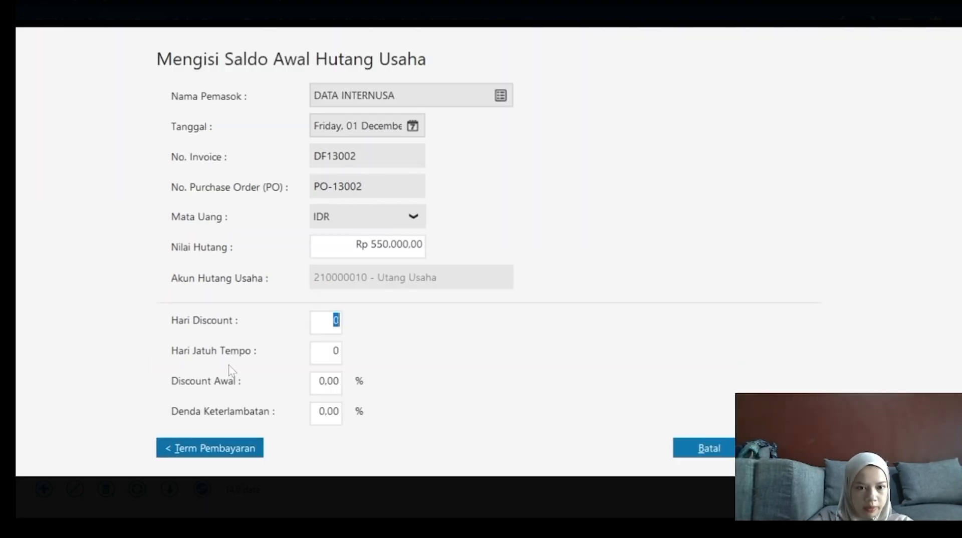
type("2")
key("Tab")
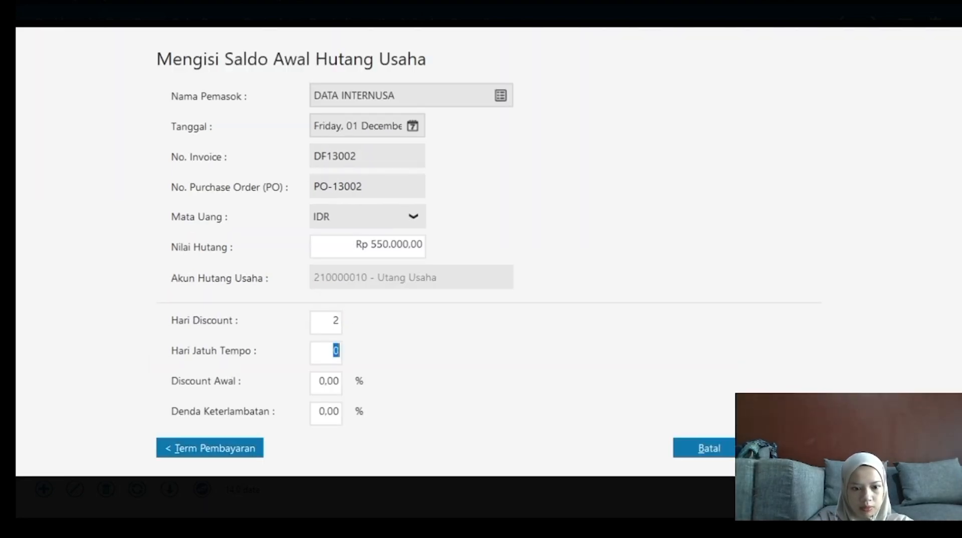
type("30")
key("Tab")
key("BackSpace")
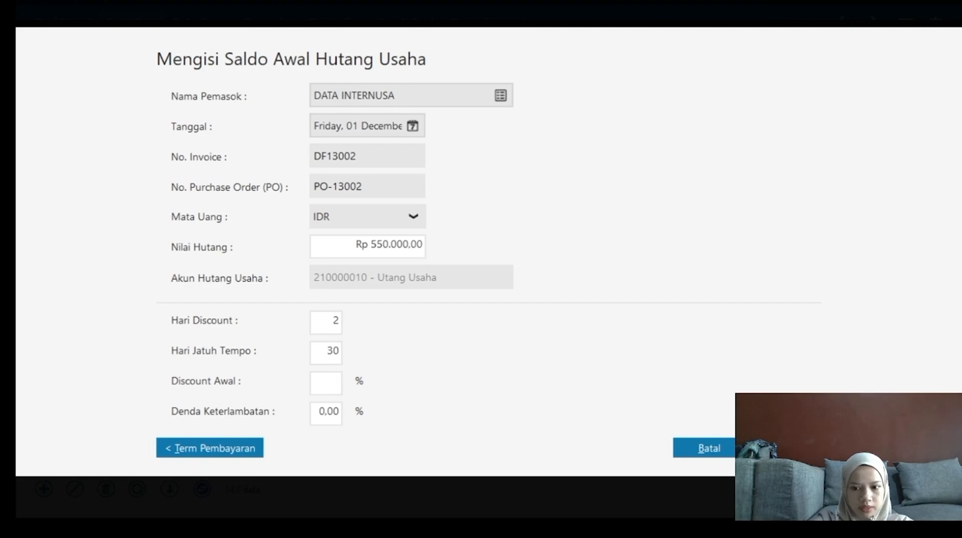
key("Tab")
type("2")
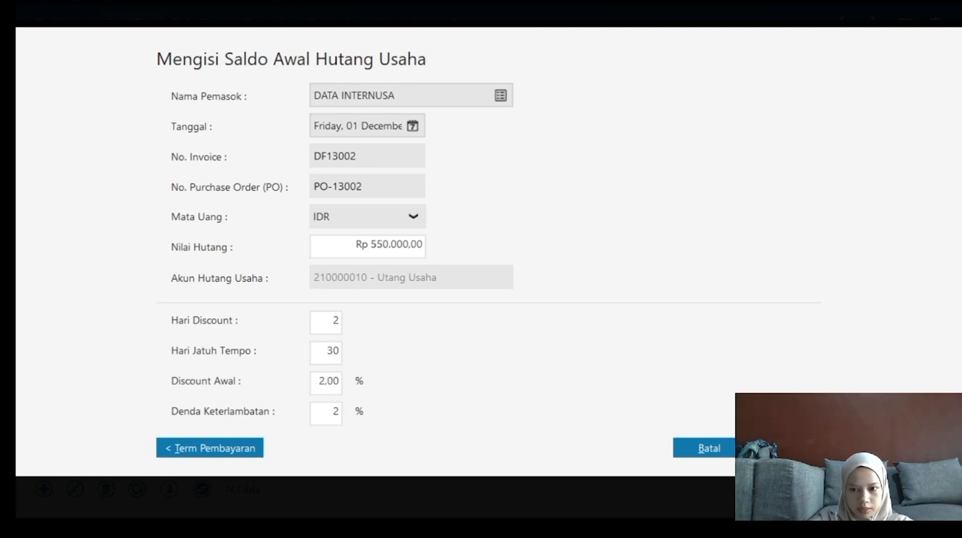
key("alt+m")
Start a new payable for ZAHIR INTERNASIONAL, trying 21 November 2024 and dismissing the date error.
left_click(194, 421)
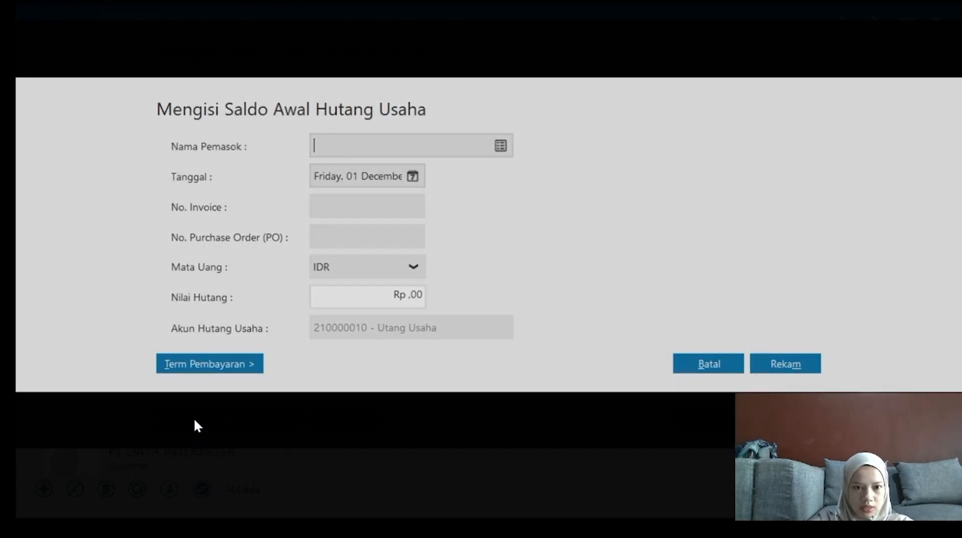
left_click(501, 145)
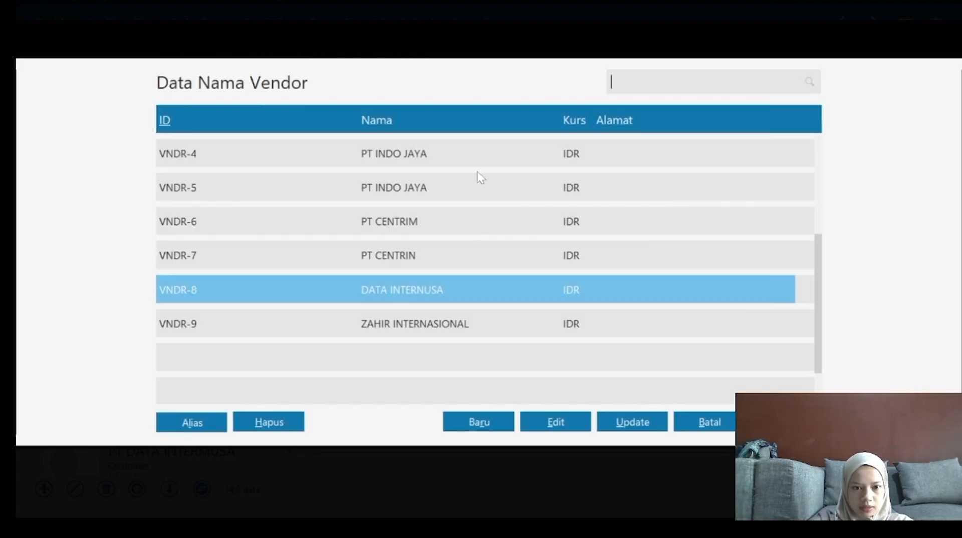
left_click(406, 326)
double_click(414, 326)
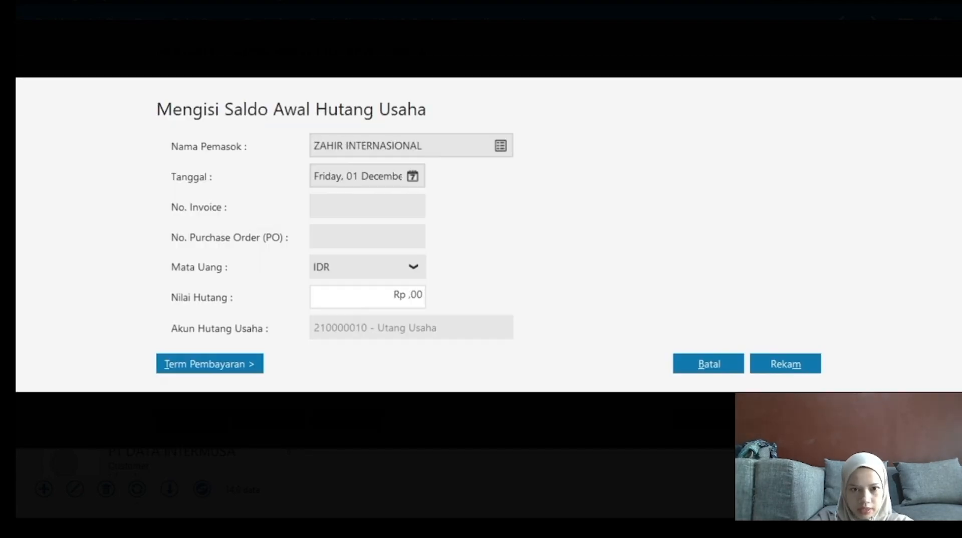
left_click(412, 176)
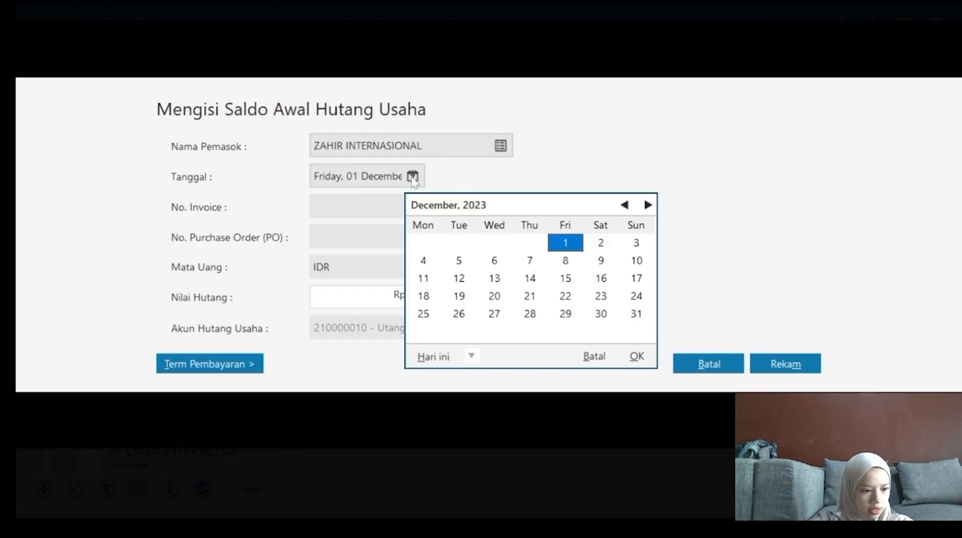
left_click(648, 206)
left_click(649, 205)
left_click(648, 205)
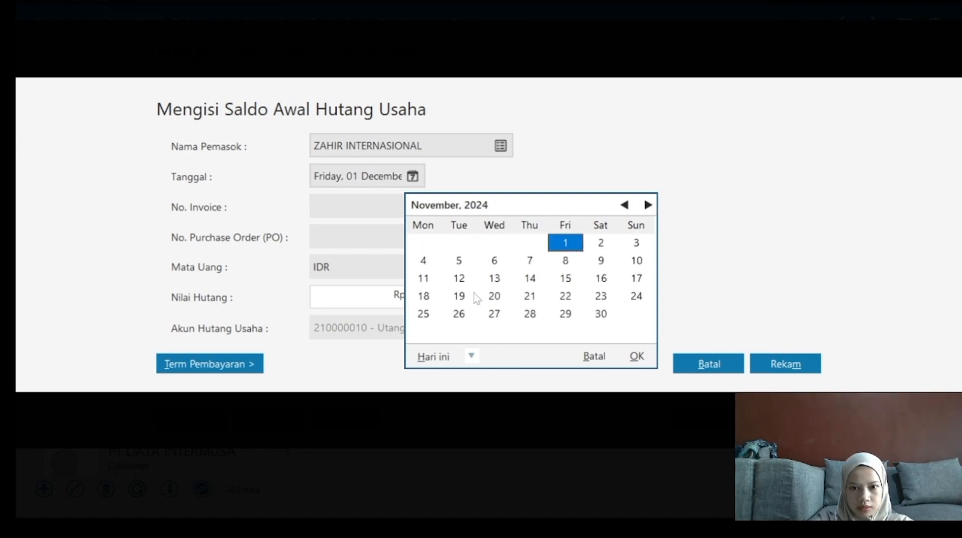
left_click(529, 296)
left_click(637, 357)
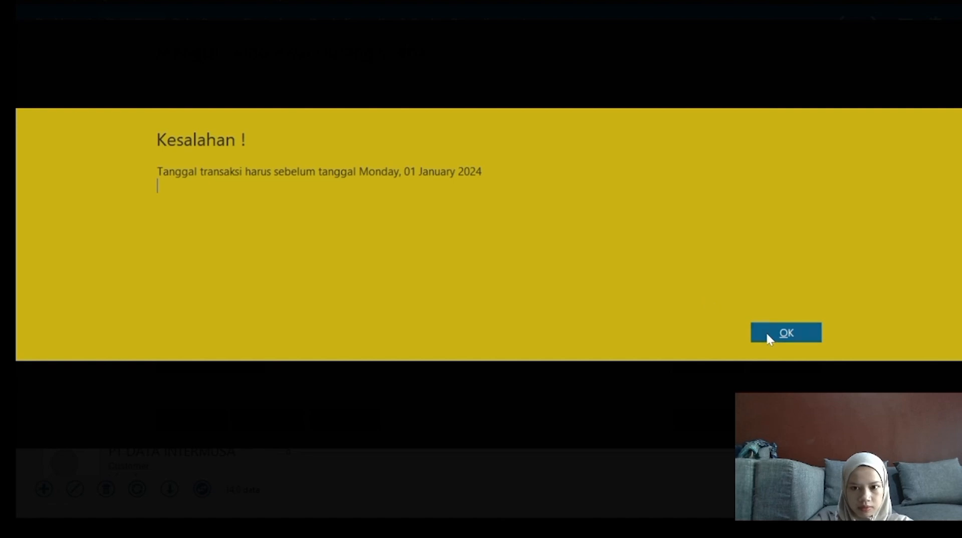
left_click(769, 335)
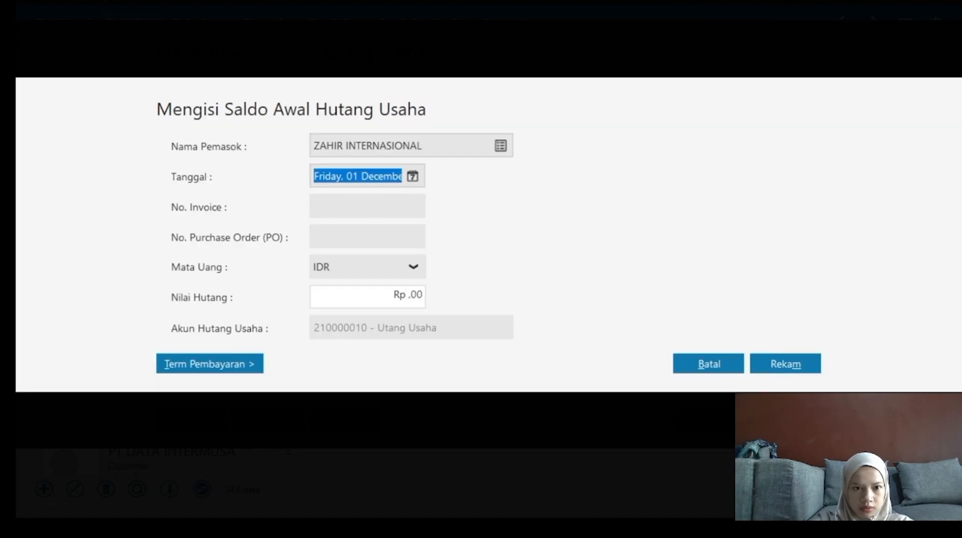
Enter invoice MF113003, PO number PO-13003 and a payable amount of 500.000.
left_click(367, 206)
type("MF")
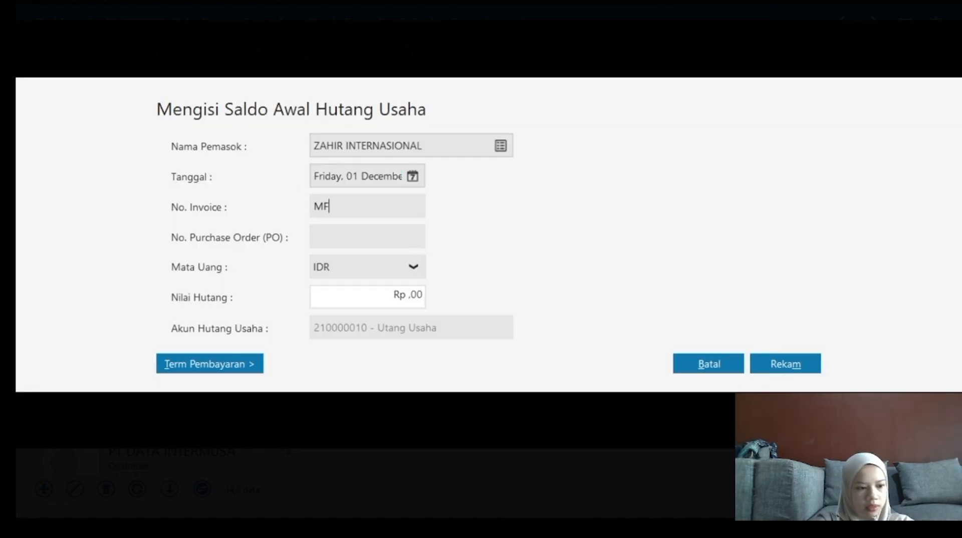
type("113003")
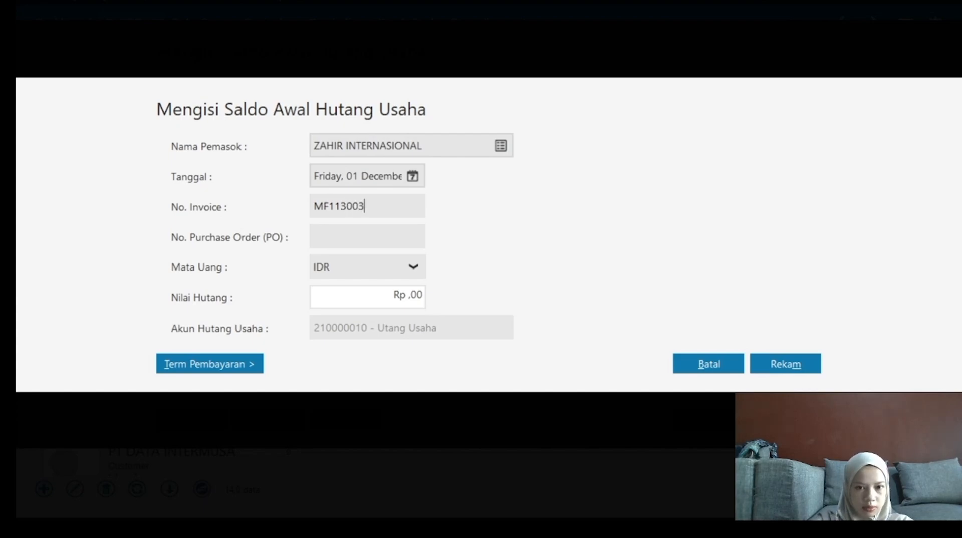
type("P")
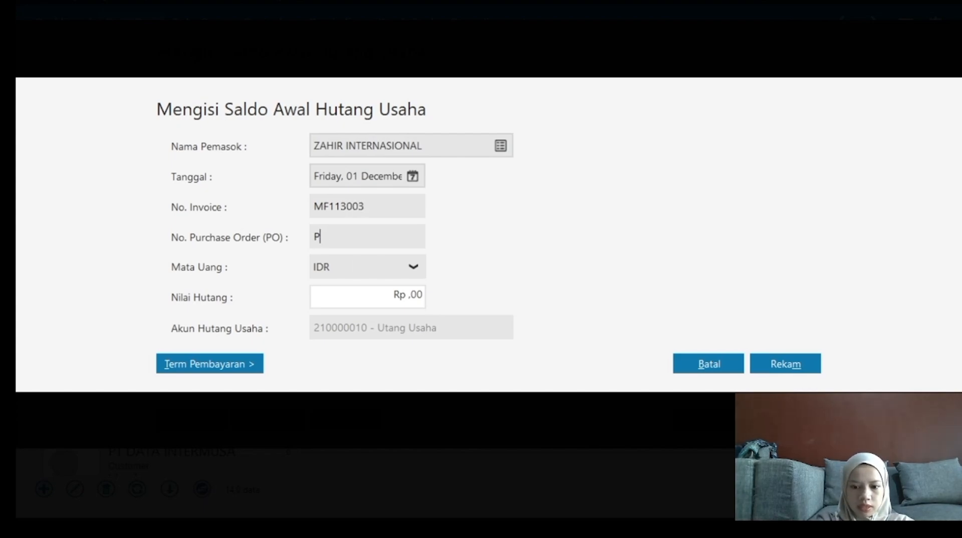
type("O-2300")
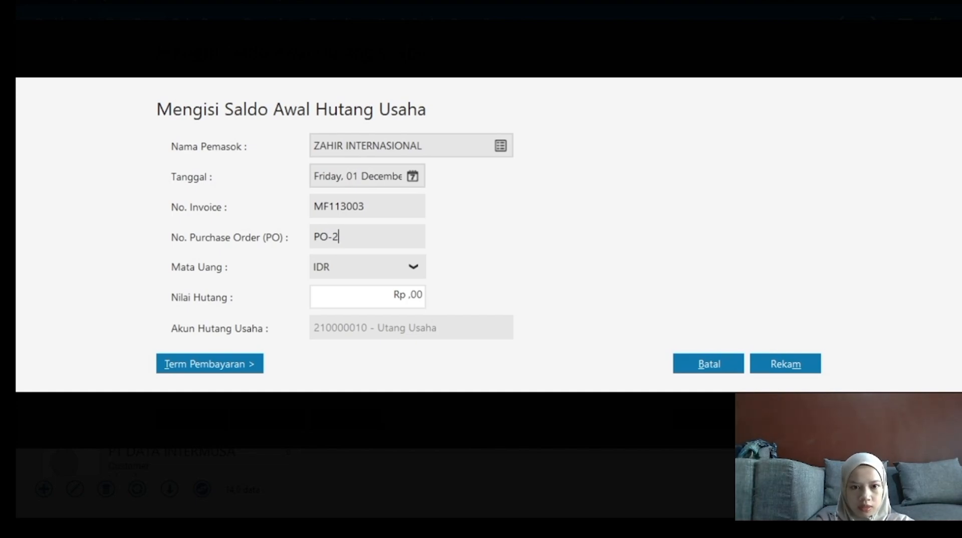
key("BackSpace")
key("BackSpace")
key("BackSpace")
key("BackSpace")
type("1")
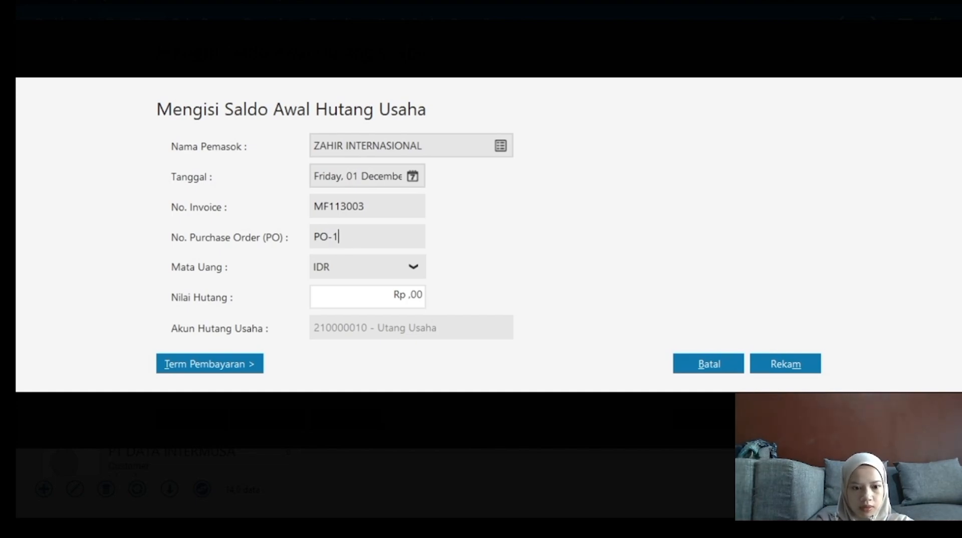
type("3003")
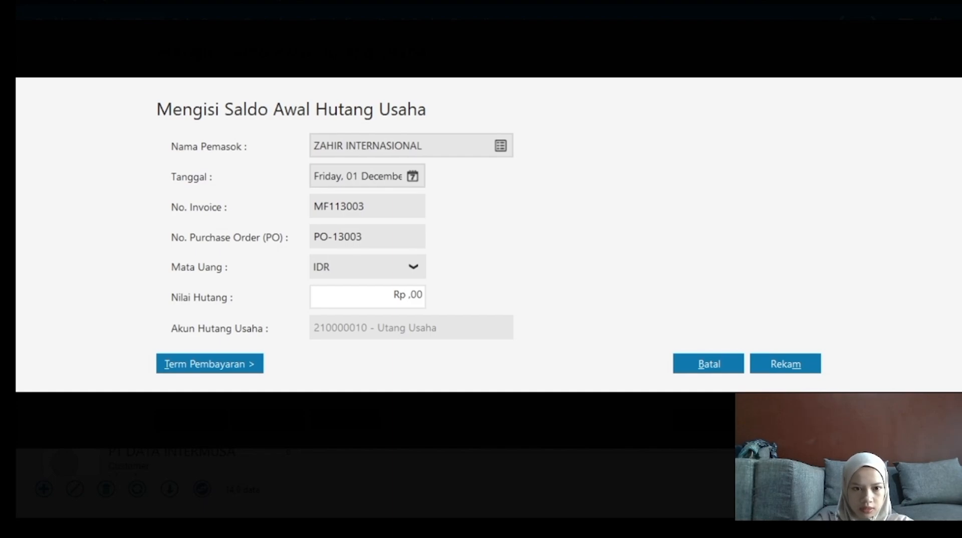
key("Tab")
type("500000000")
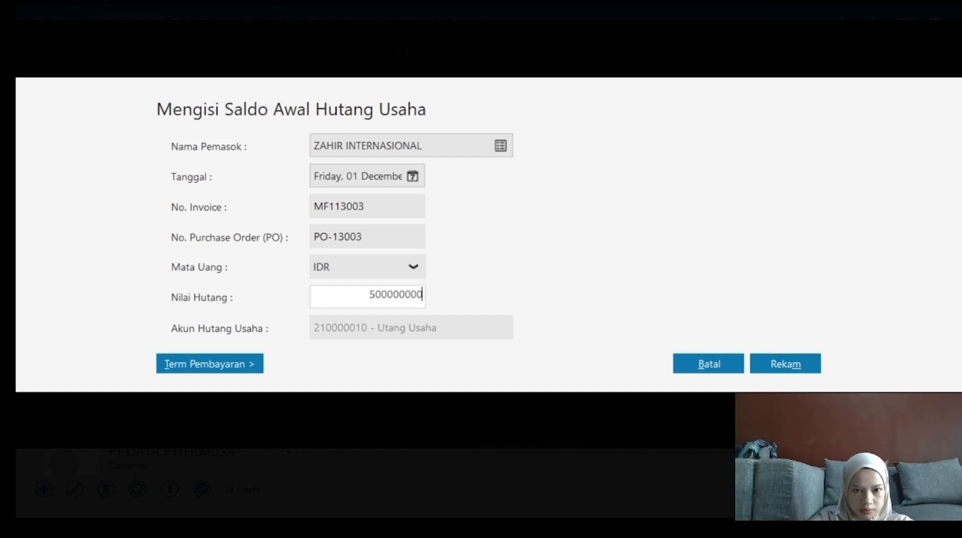
key("Home")
key("shift+End")
type("500.000")
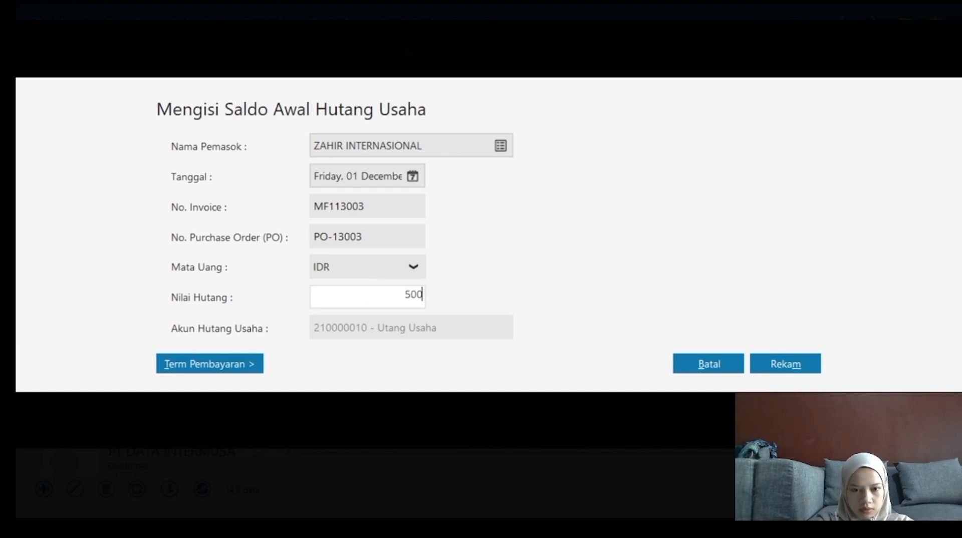
Set 2 discount days, 30-day due term, 2% discount and 2% penalty, then save.
left_click(225, 366)
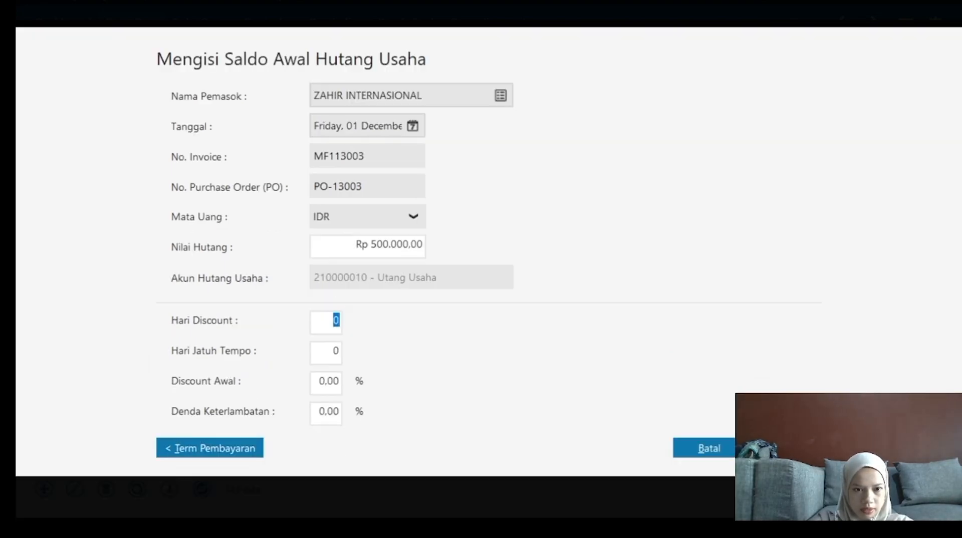
type("2")
key("Tab")
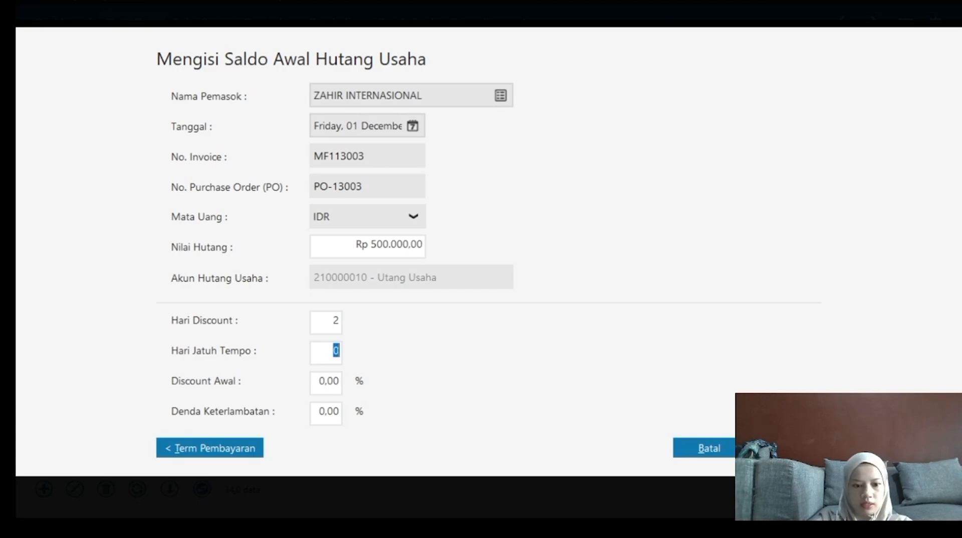
type("30")
left_click(325, 381)
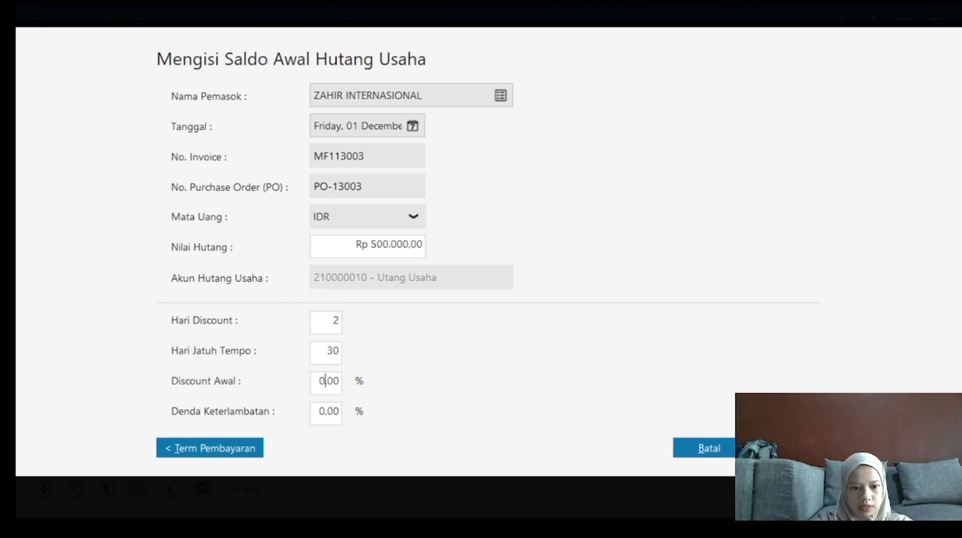
type("2")
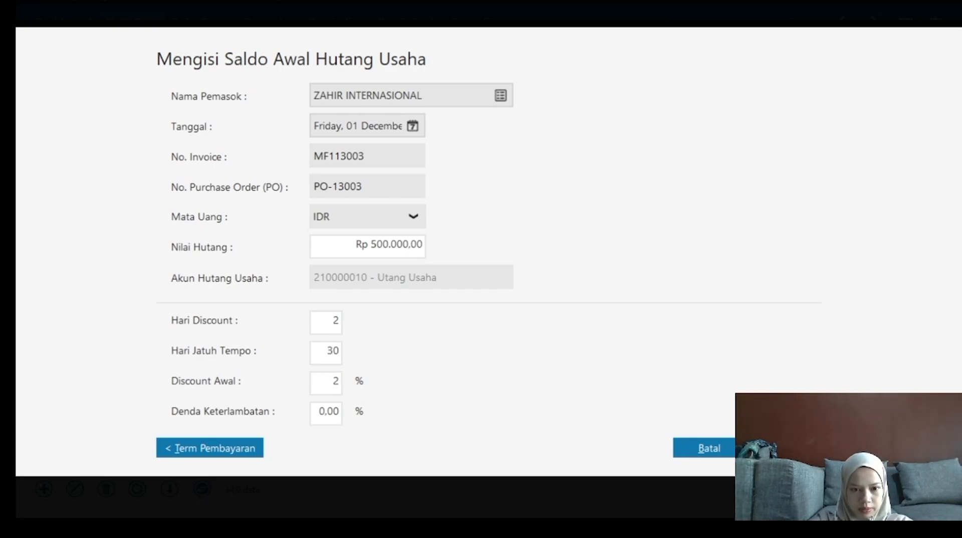
key("Tab")
type("2")
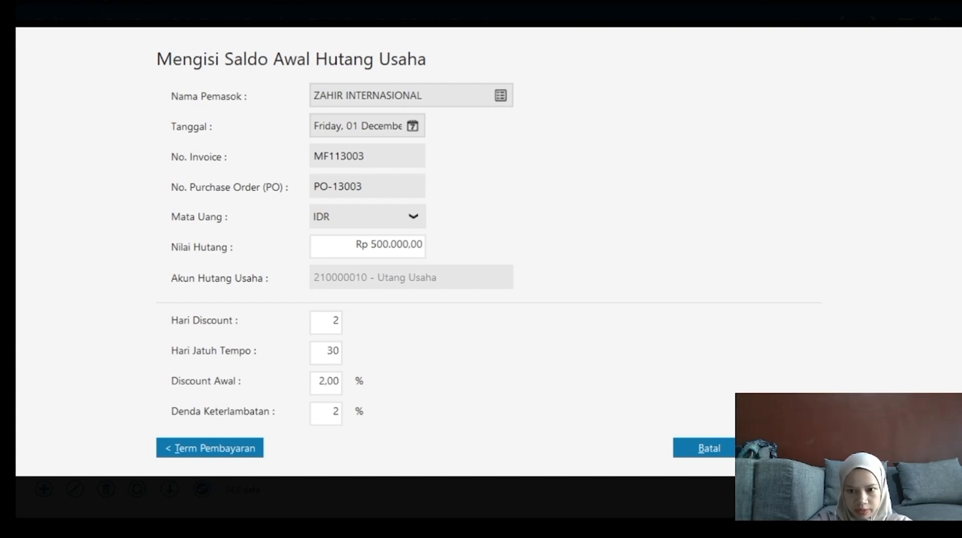
key("Return")
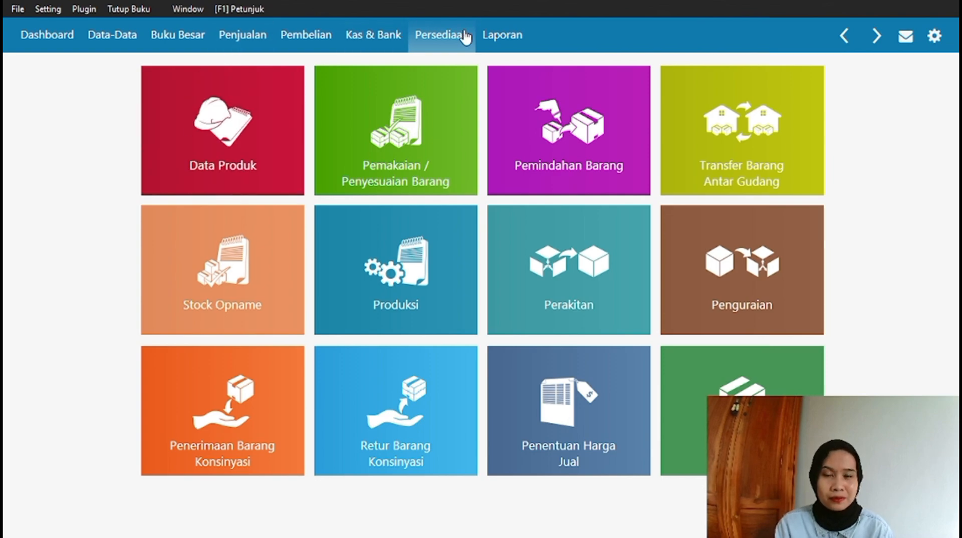
Go to Persediaan > Data Produk and add a new product.
left_click(203, 129)
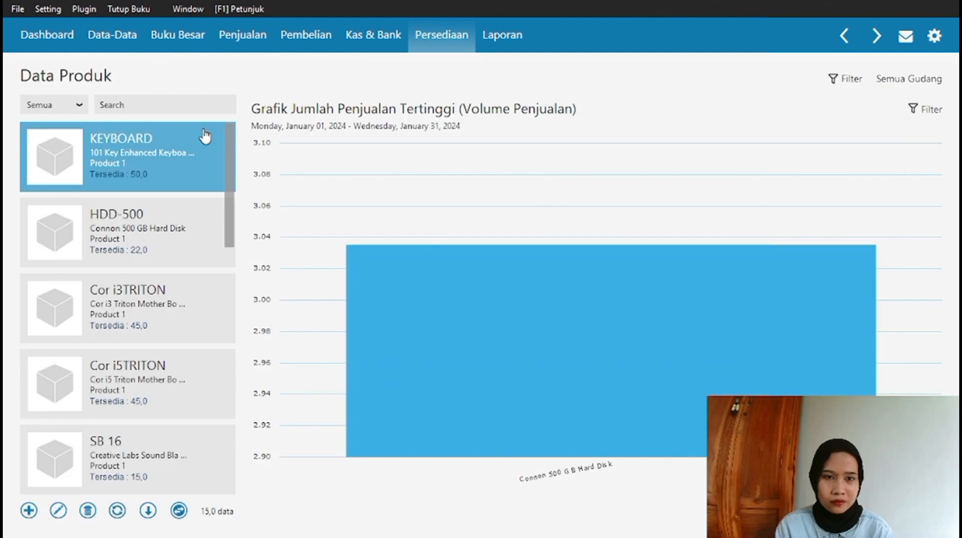
left_click(31, 513)
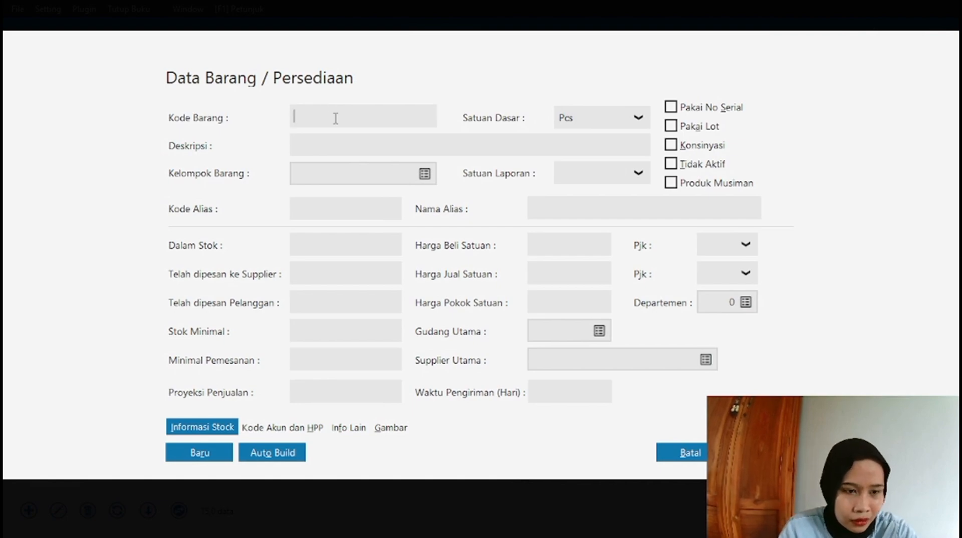
Enter code CSD-760E with description 'Sony CSD-760 50X CD-ROM', then cancel the form.
type("C")
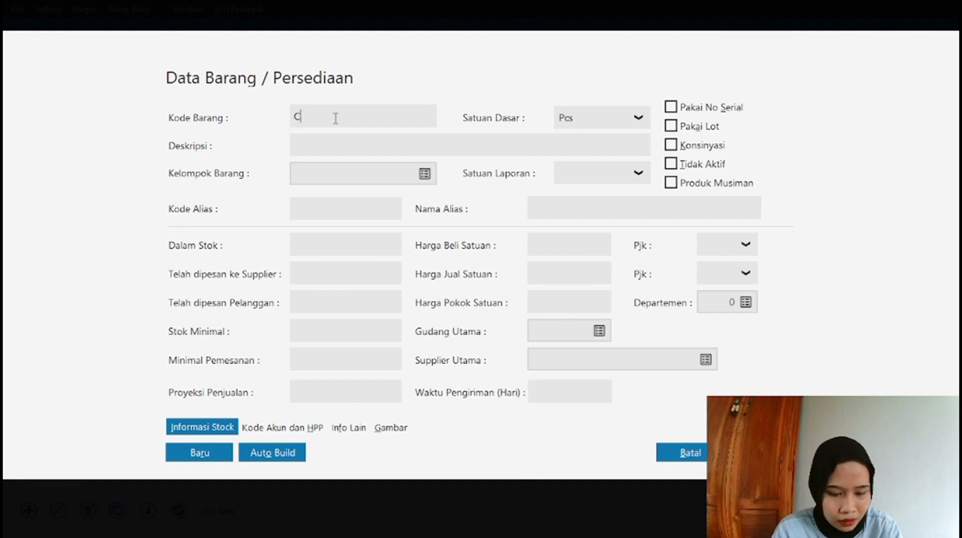
type("SD-")
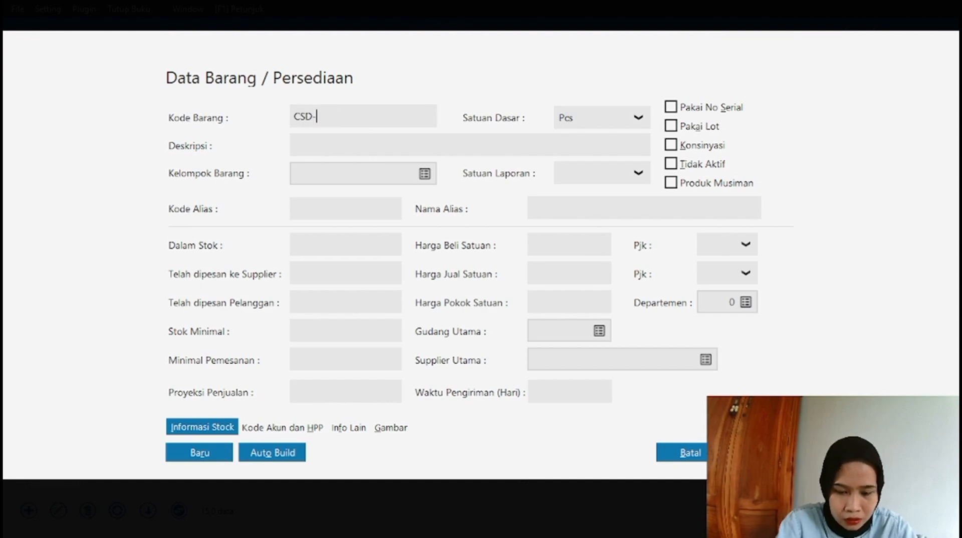
type("760")
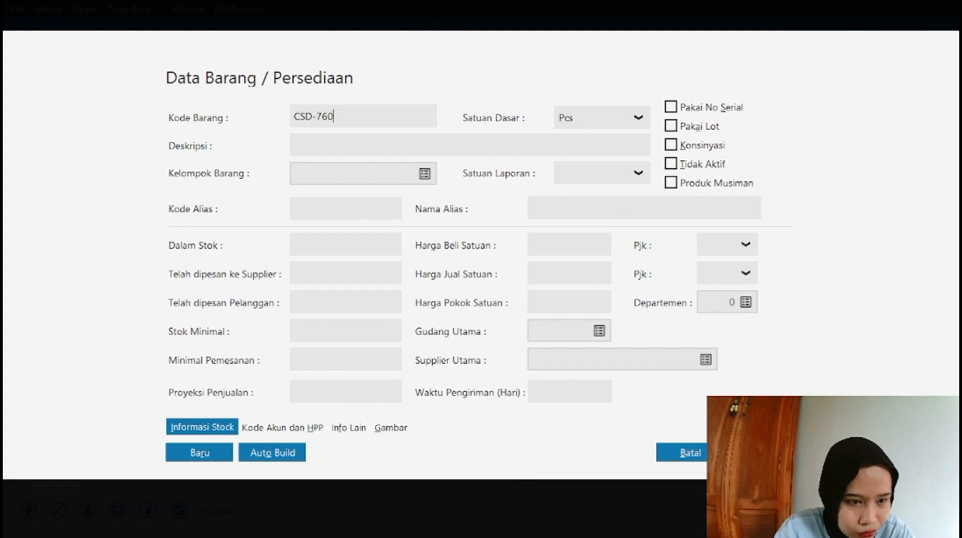
type("E")
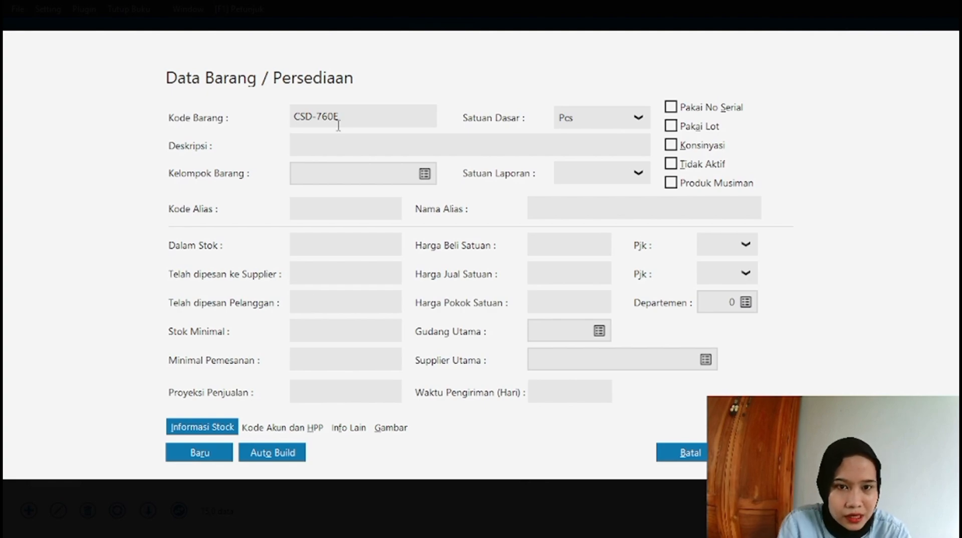
left_click(350, 143)
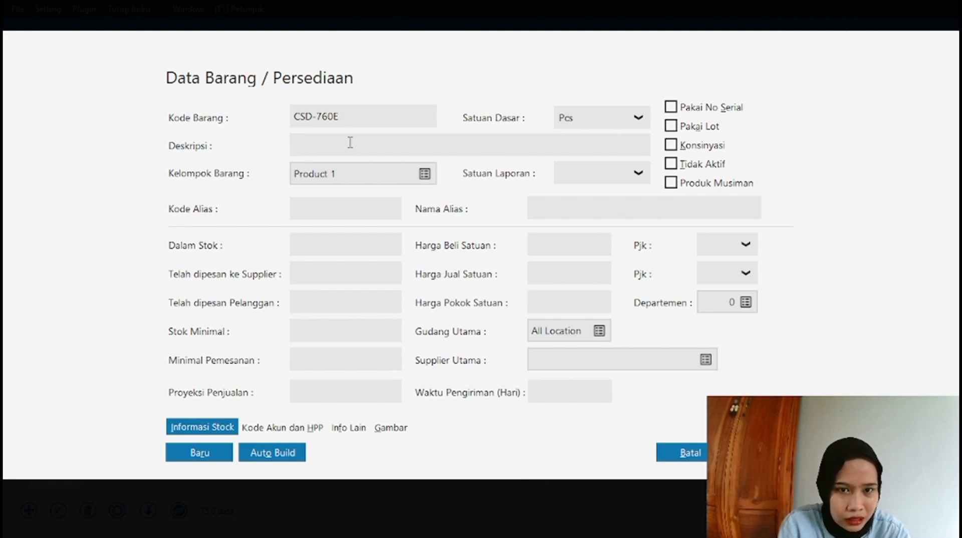
type("Son")
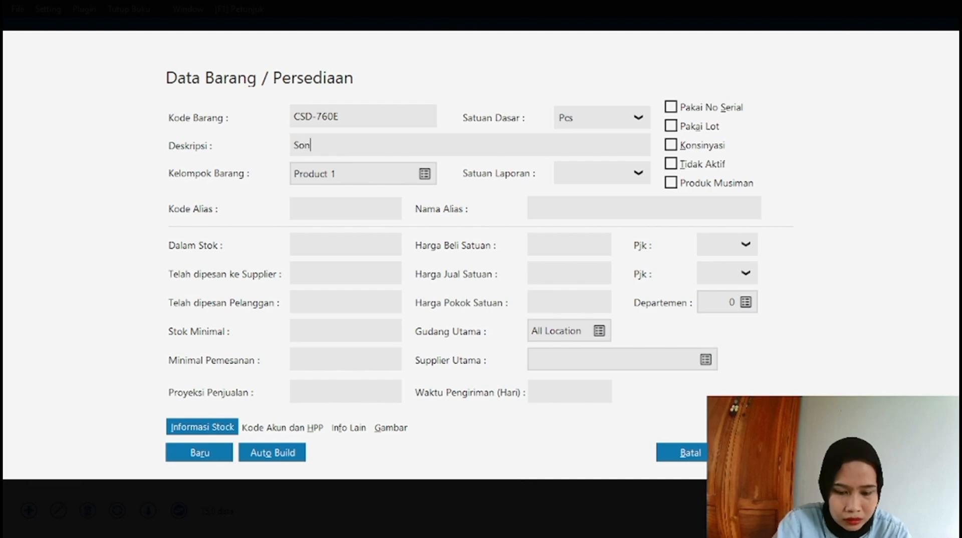
type("y CSD")
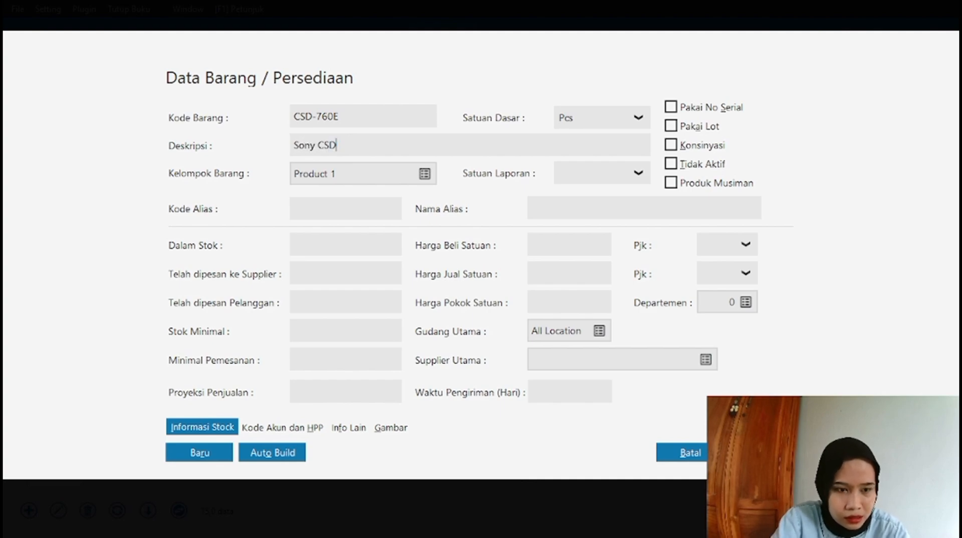
type("-760")
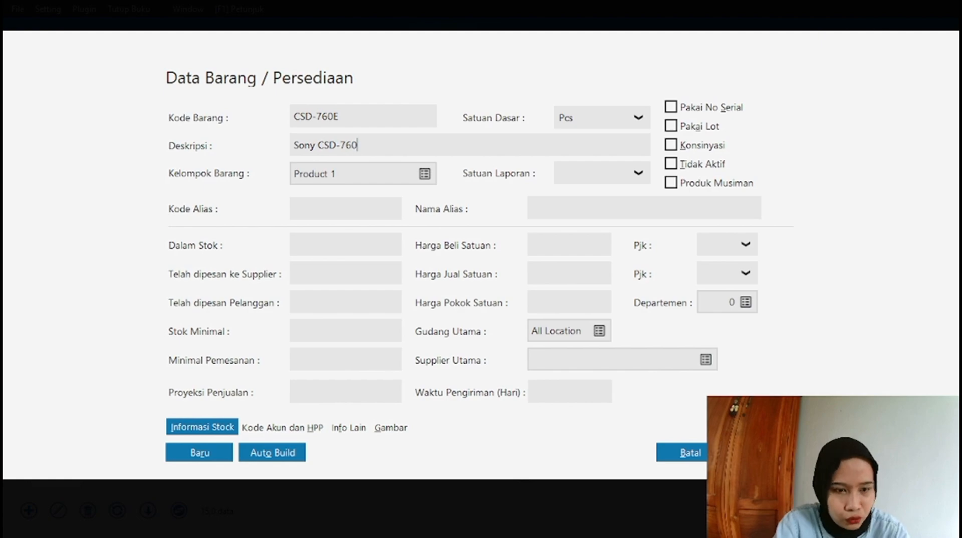
type(" 5")
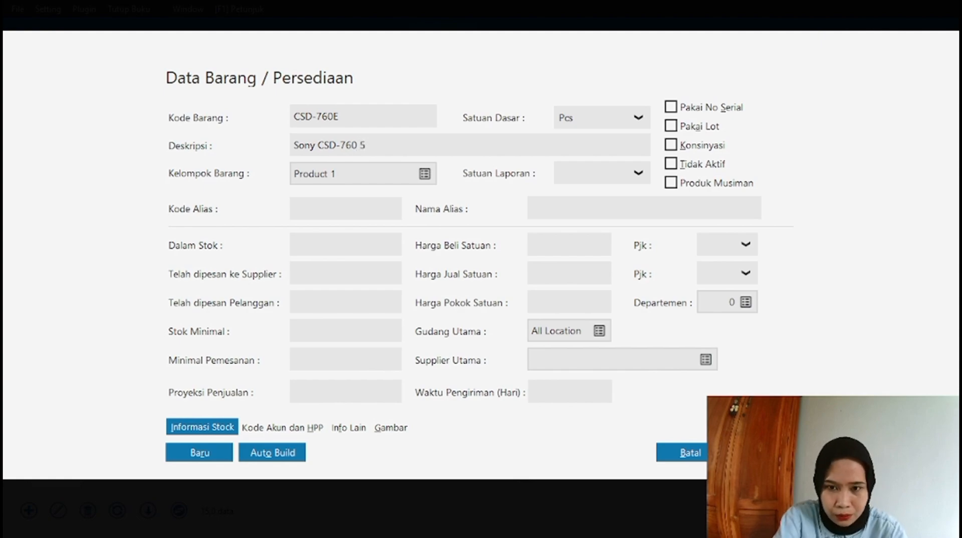
type("0X CD")
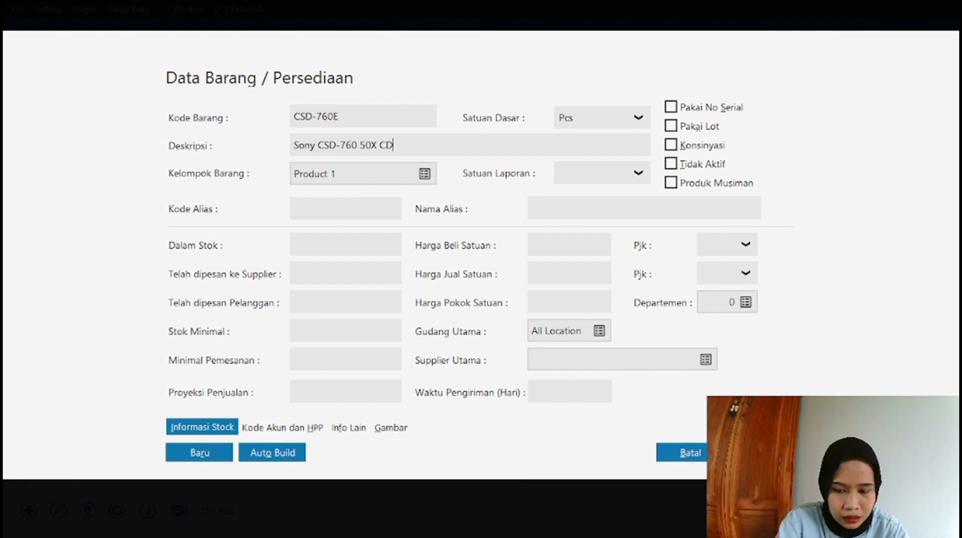
type("-ROM")
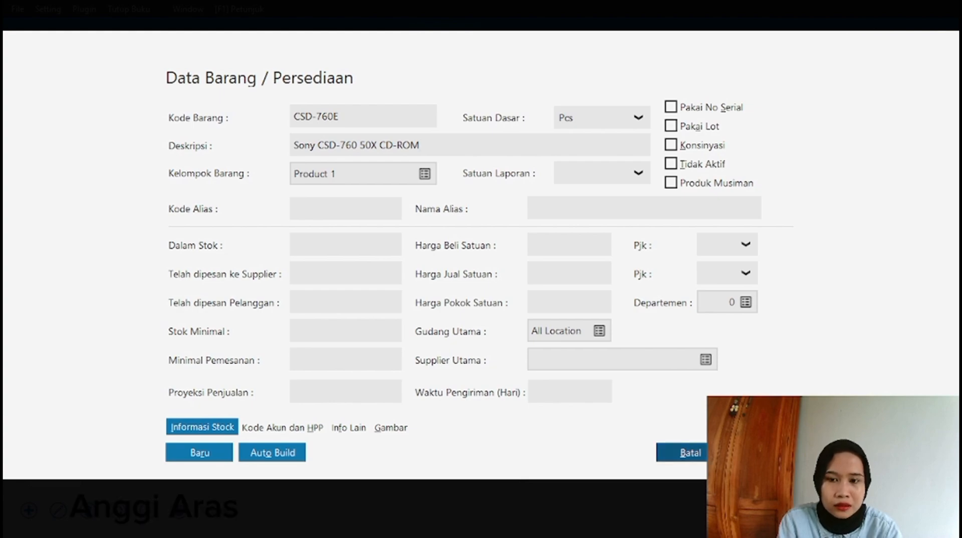
left_click(711, 452)
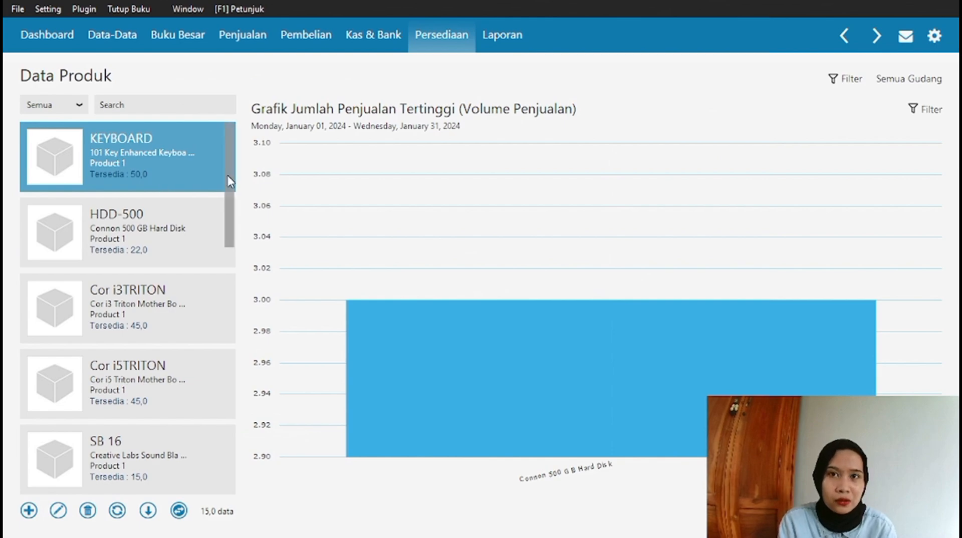
Open Setting > Saldo Awal > Saldo Awal Persediaan to view inventory opening balances.
left_click_drag(230, 181, 244, 156)
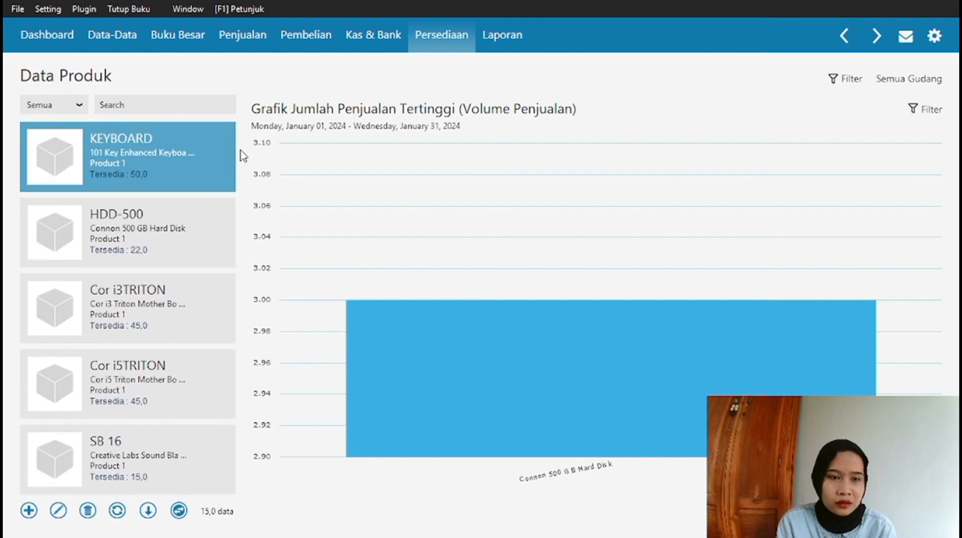
left_click(48, 9)
mouse_move(90, 71)
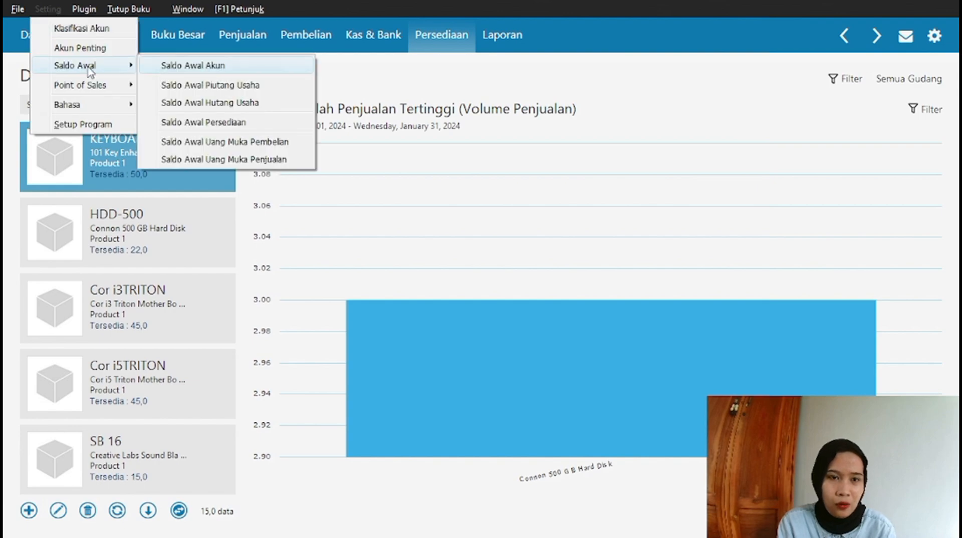
left_click(205, 125)
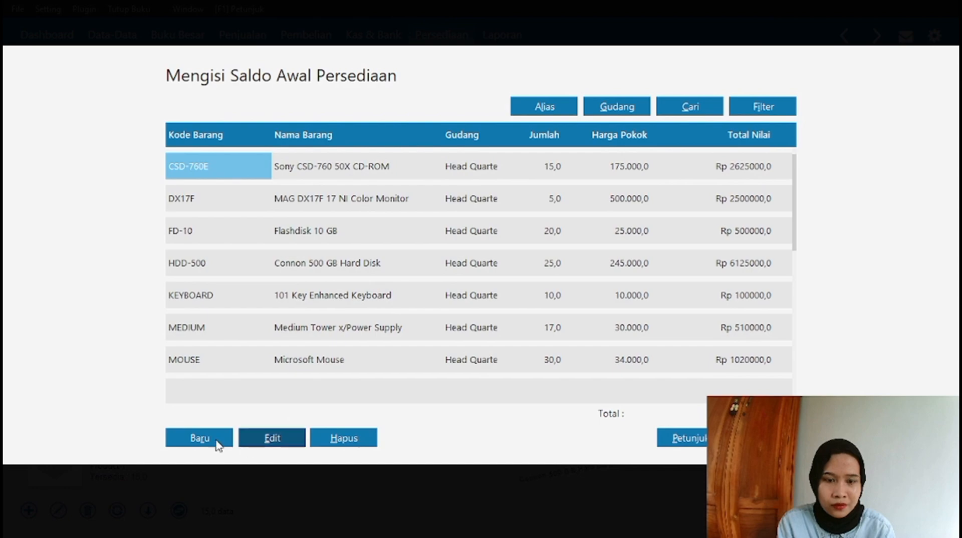
Start a new opening-stock entry for item CSD-760E, confirming the existing-item prompt.
left_click(201, 439)
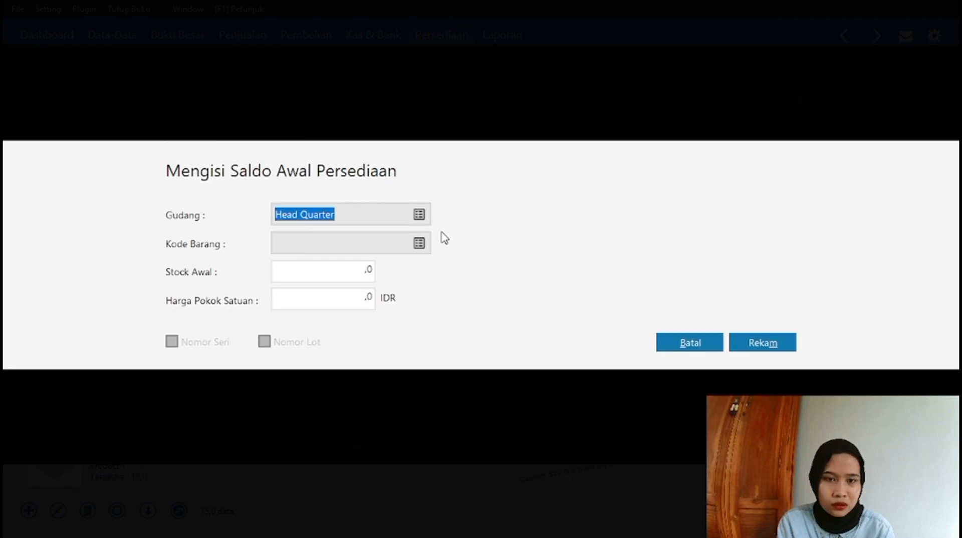
left_click(421, 244)
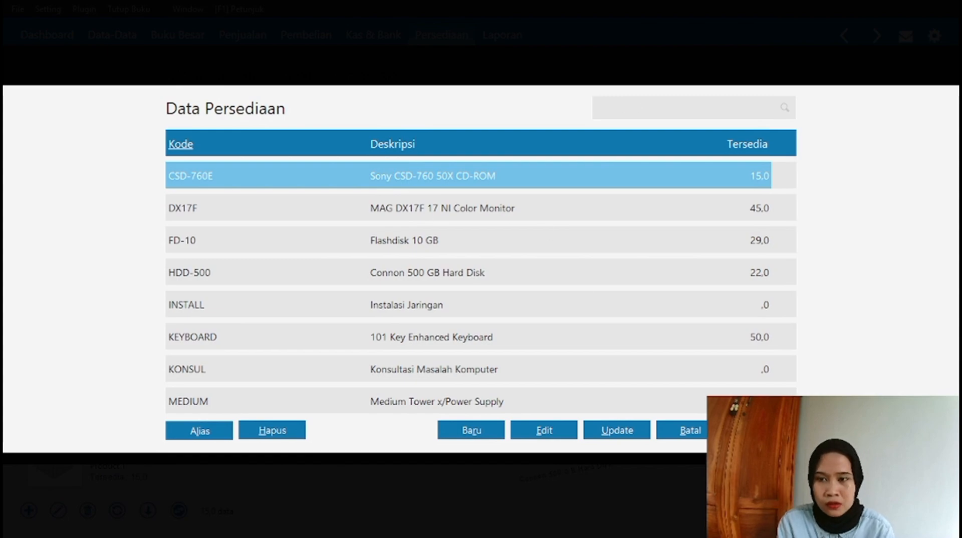
key("Return")
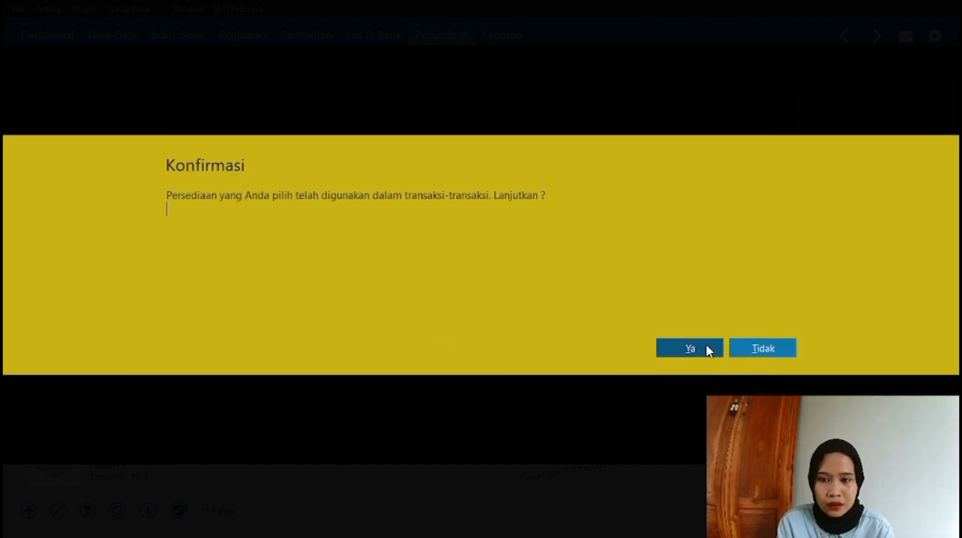
left_click(707, 349)
Enter opening stock 15 at unit cost 175000 and save the entry.
left_click(371, 273)
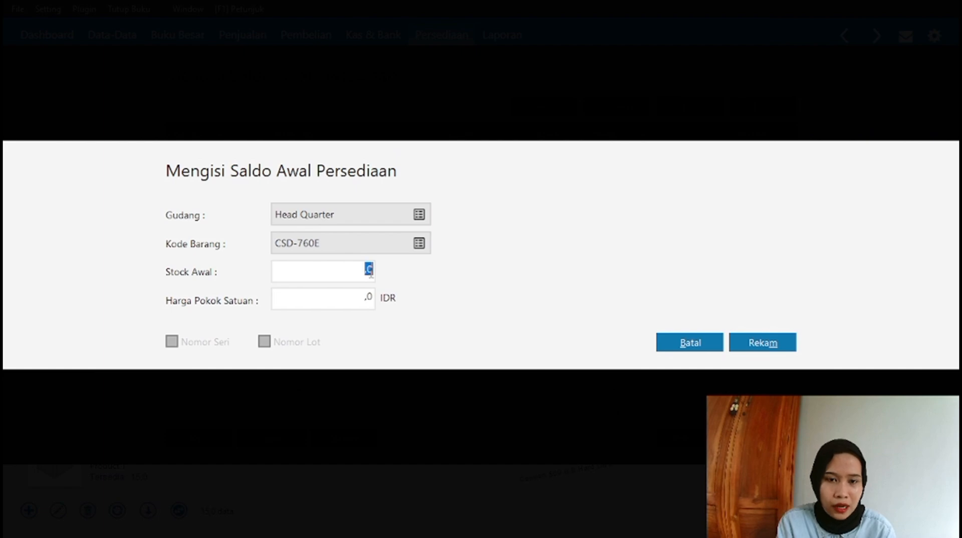
left_click(371, 273)
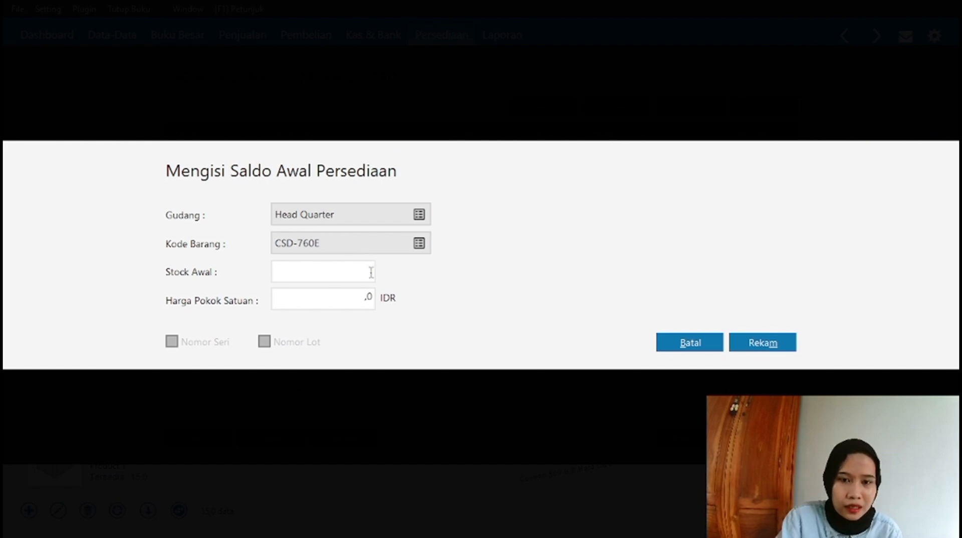
type("15")
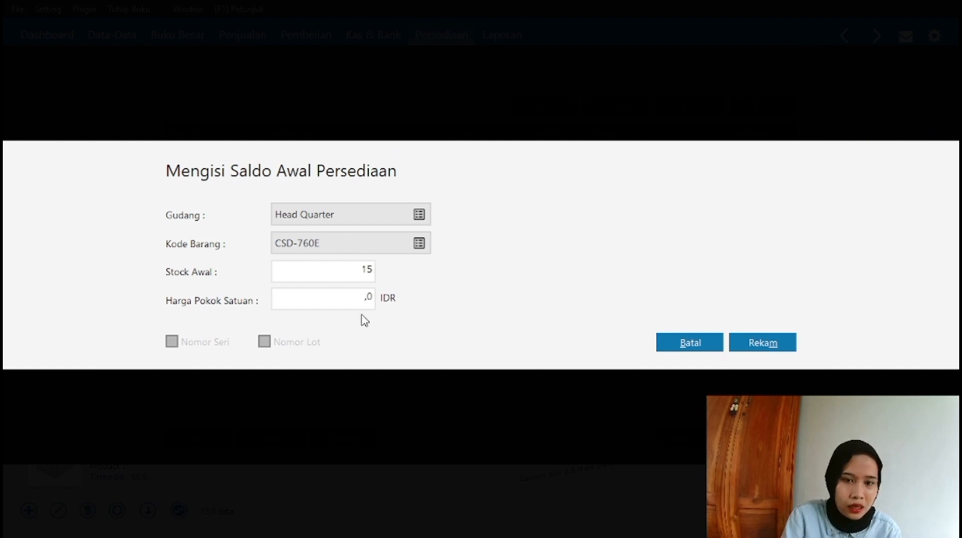
left_click(369, 296)
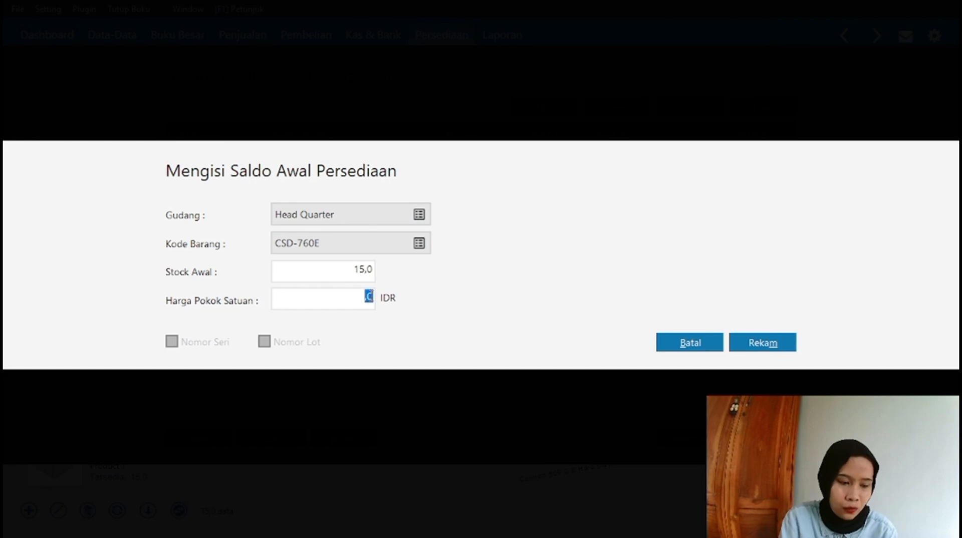
type("175000")
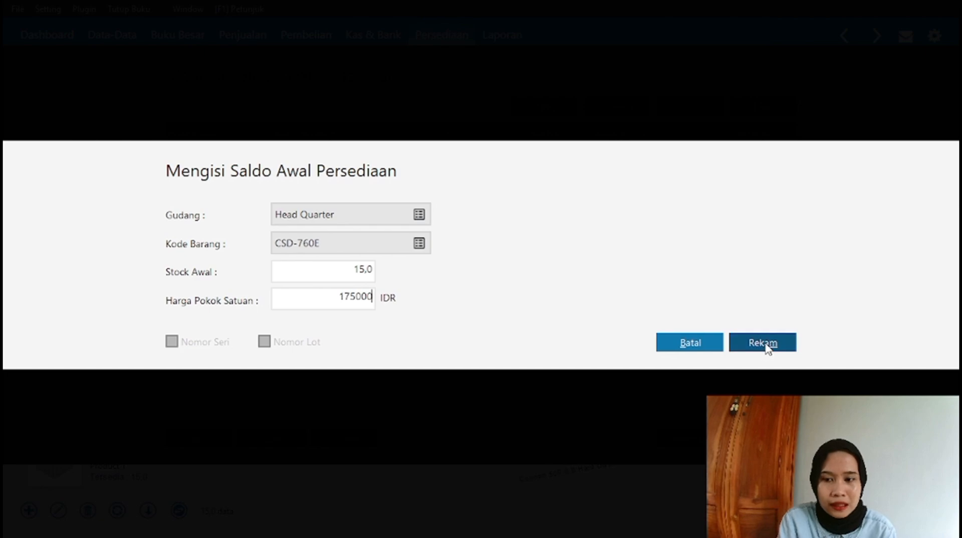
left_click(704, 348)
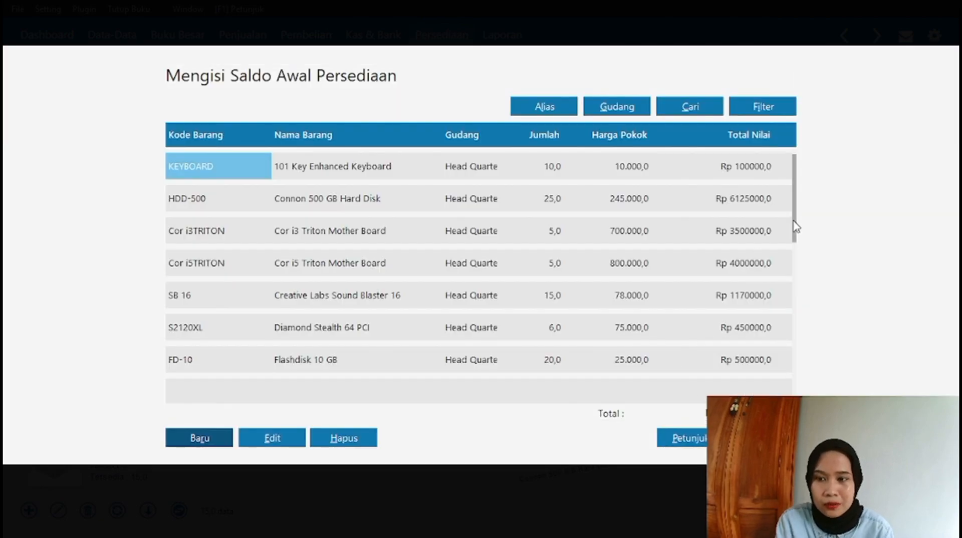
scroll(795, 225, "down", 3)
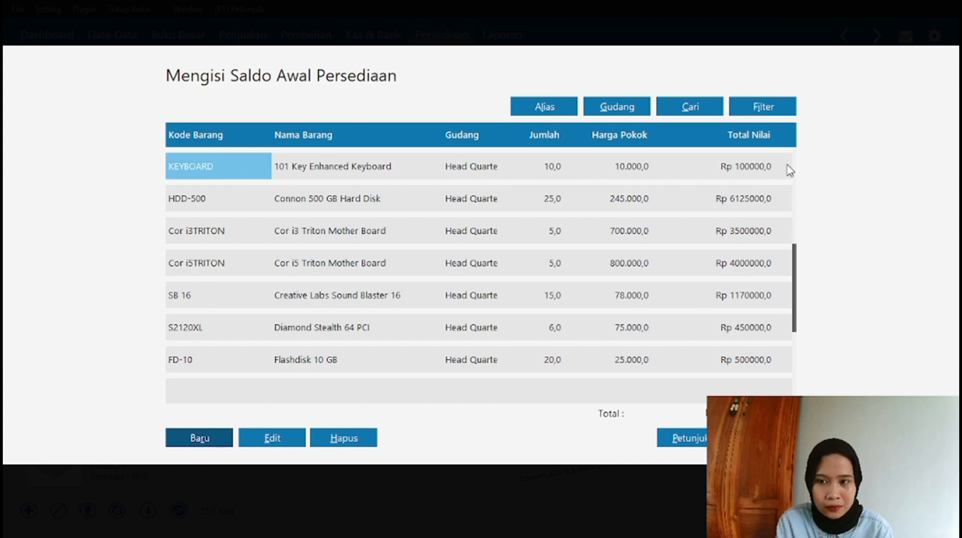
scroll(792, 173, "up", 3)
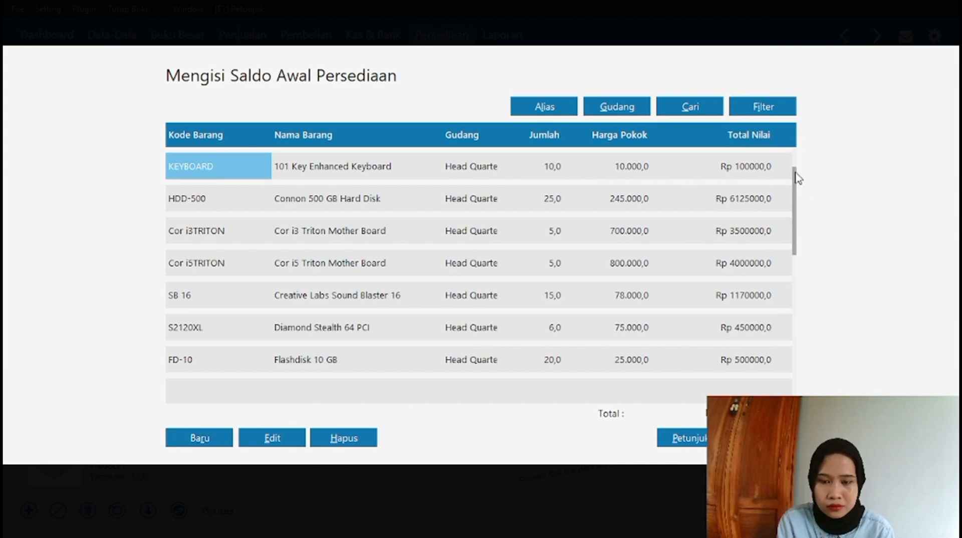
scroll(798, 178, "down", 12)
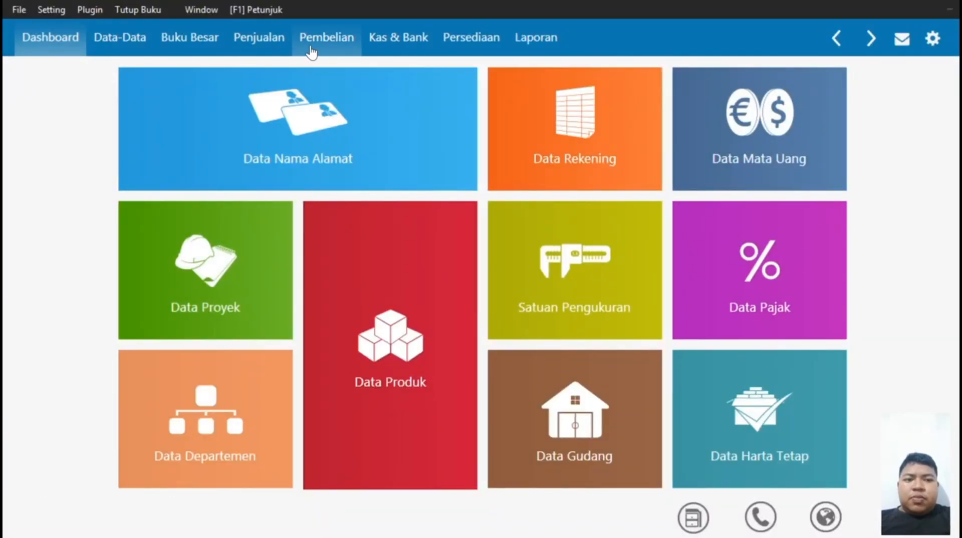
Open a new purchase order from Pembelian > Order Pembelian.
left_click(311, 46)
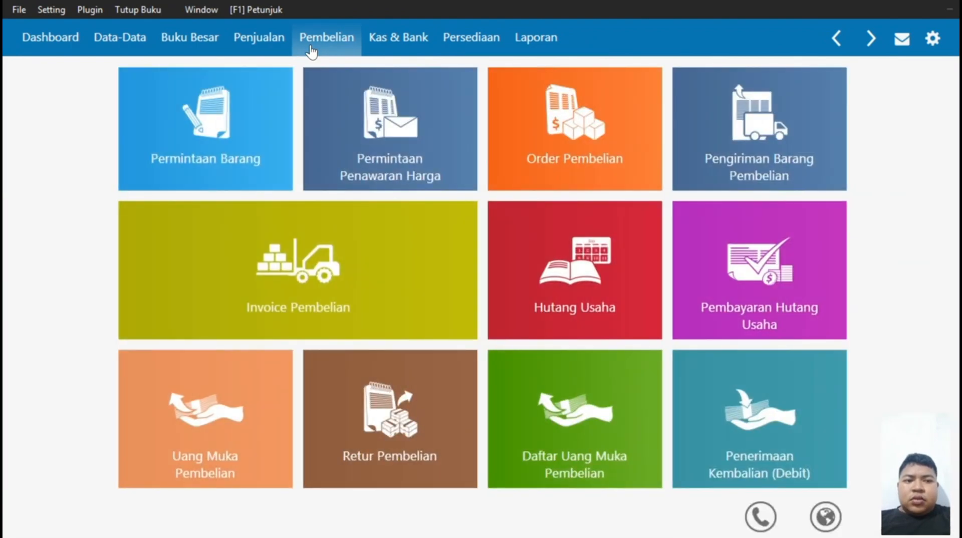
left_click(588, 133)
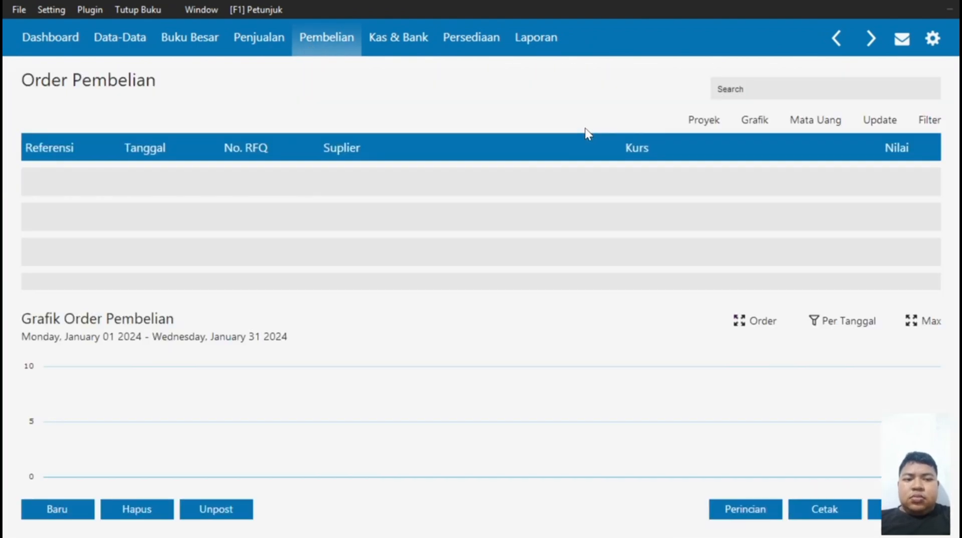
left_click(45, 508)
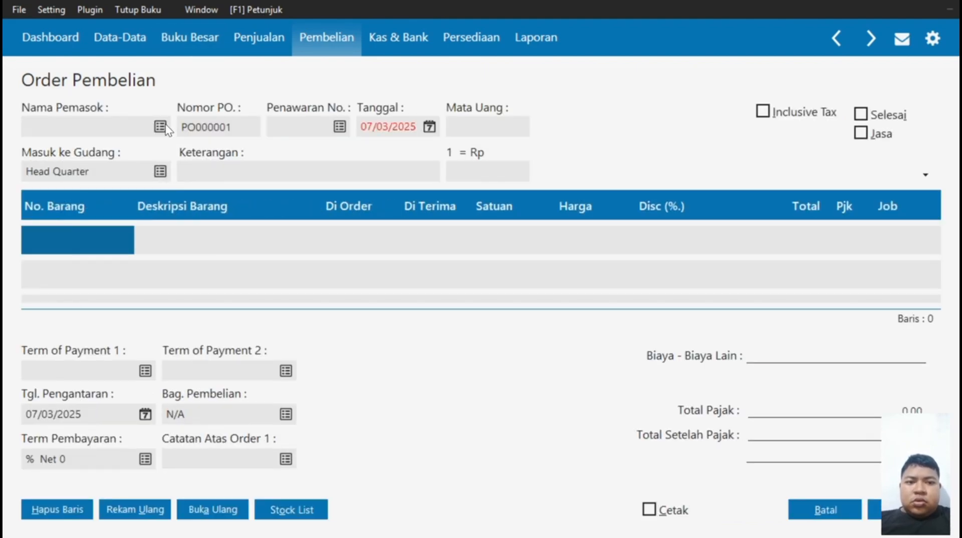
Choose supplier Data Internusa and change the order date to 4/1/2024.
left_click(160, 127)
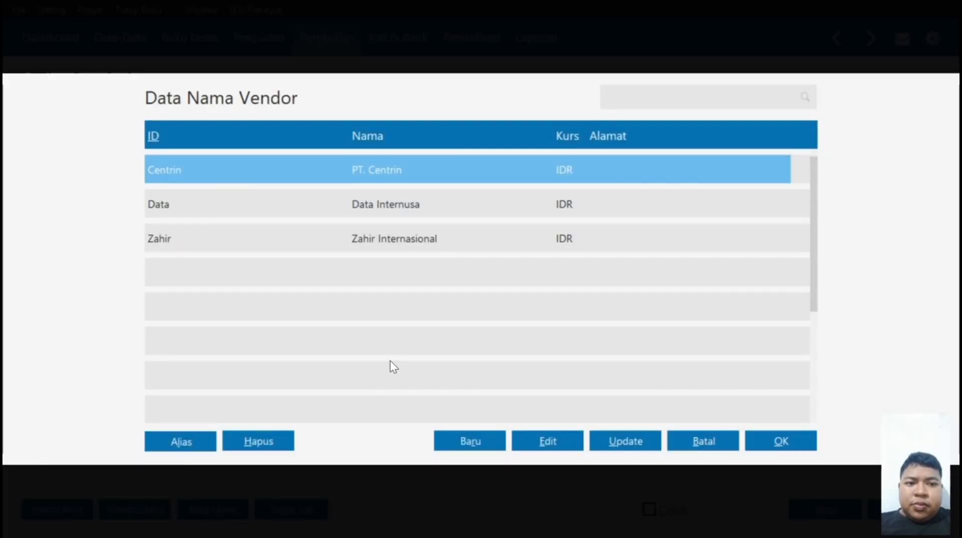
left_click(389, 200)
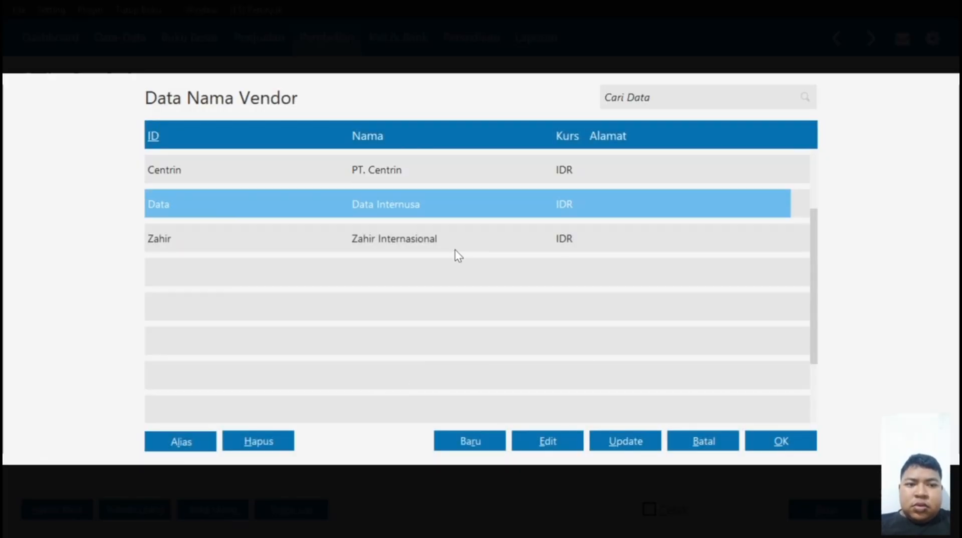
left_click(778, 443)
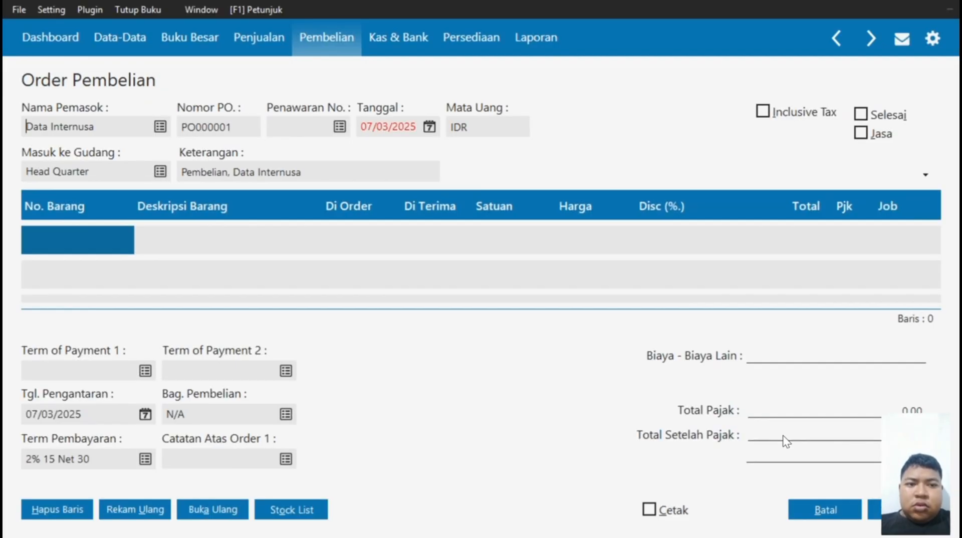
left_click(396, 132)
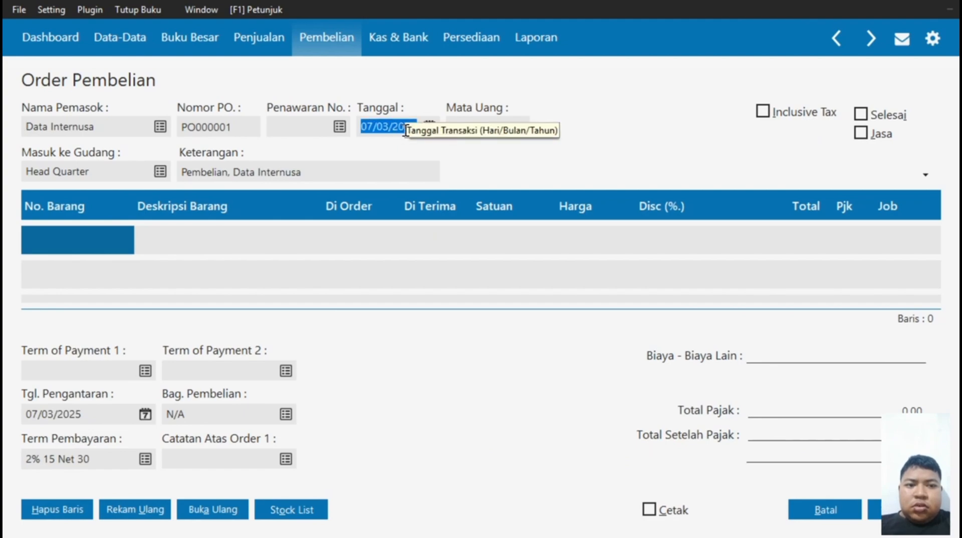
type("4_")
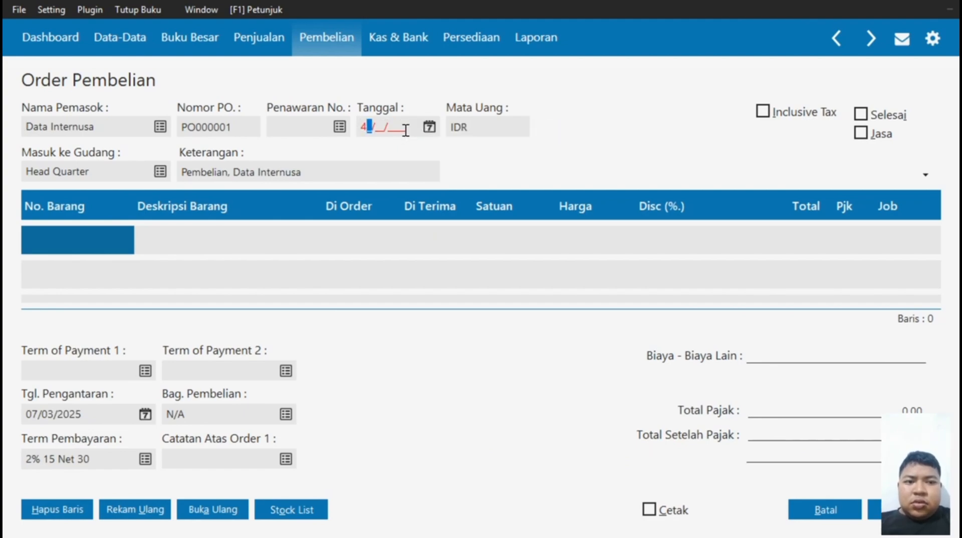
type("/1_/")
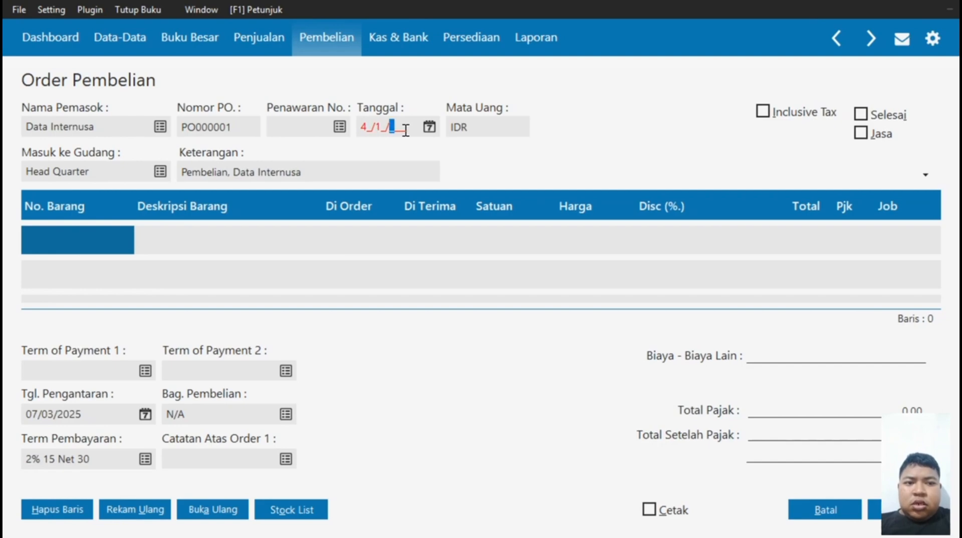
type("2024")
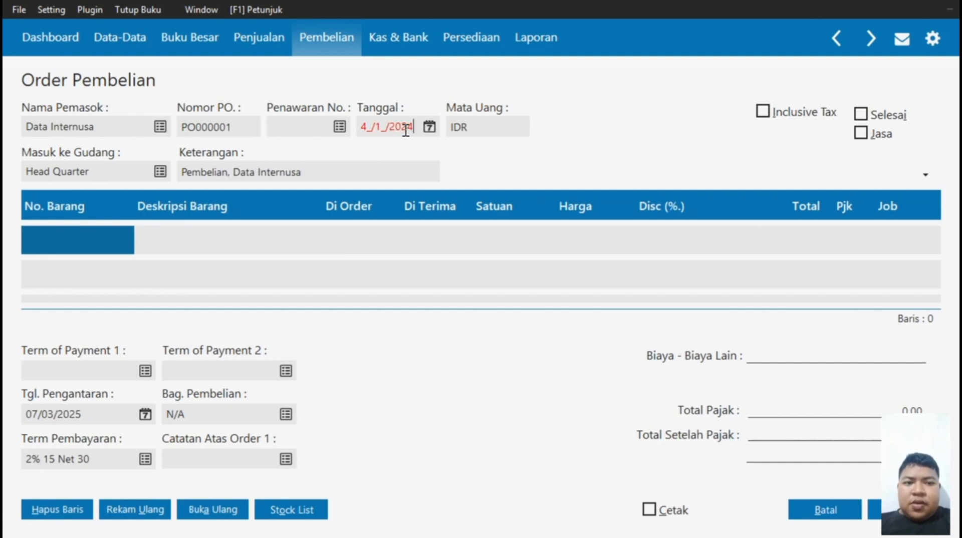
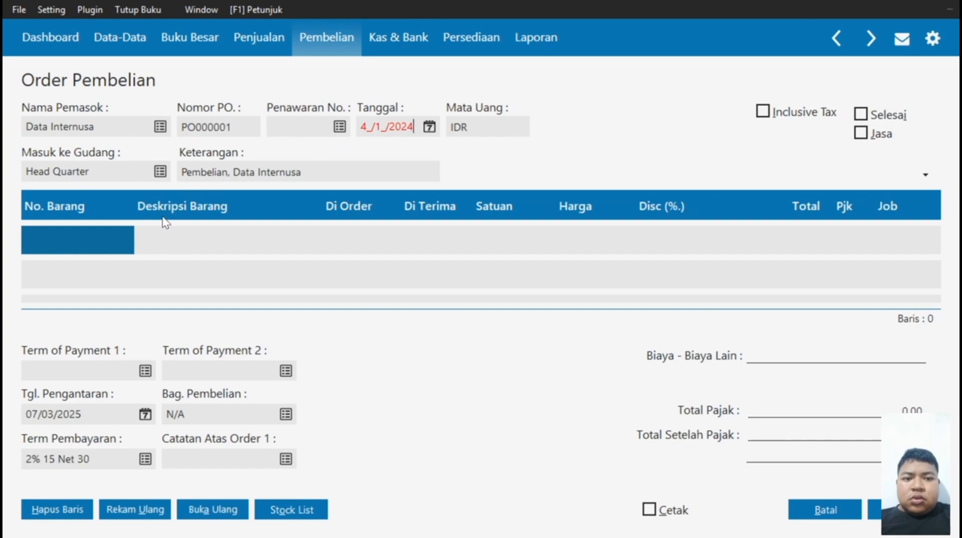
Put the DX17F MAG 17 NI Color Monitor on the first purchase order line.
double_click(98, 236)
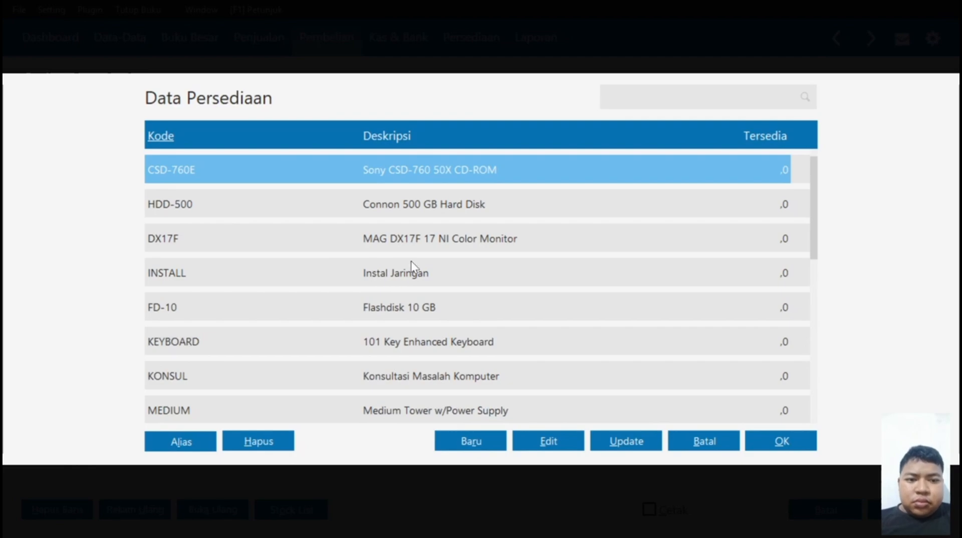
key("Down")
key("Down")
key("Down")
key("Down")
key("Down")
key("Down")
key("Down")
key("Down")
key("Down")
key("Down")
key("Down")
key("Down")
key("Down")
key("Down")
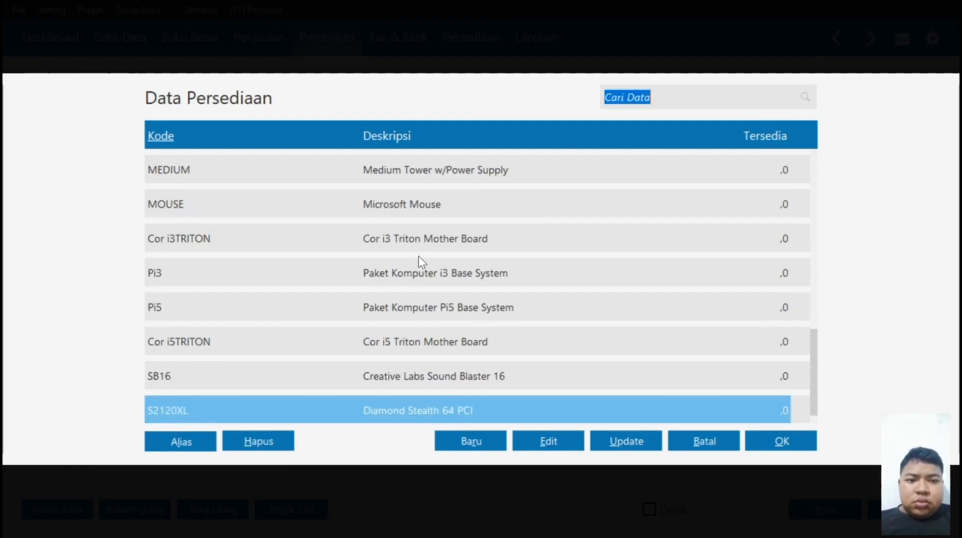
key("Up")
key("Up")
key("Up")
key("Up")
key("Up")
key("Up")
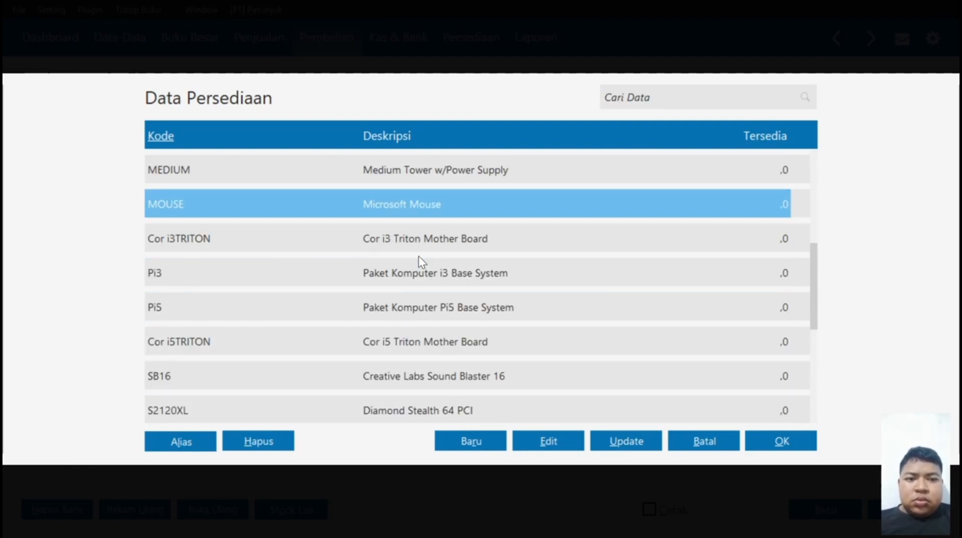
key("Up")
key("Up")
key("Up")
key("Up")
key("Up")
key("Up")
key("Up")
key("Up")
key("Down")
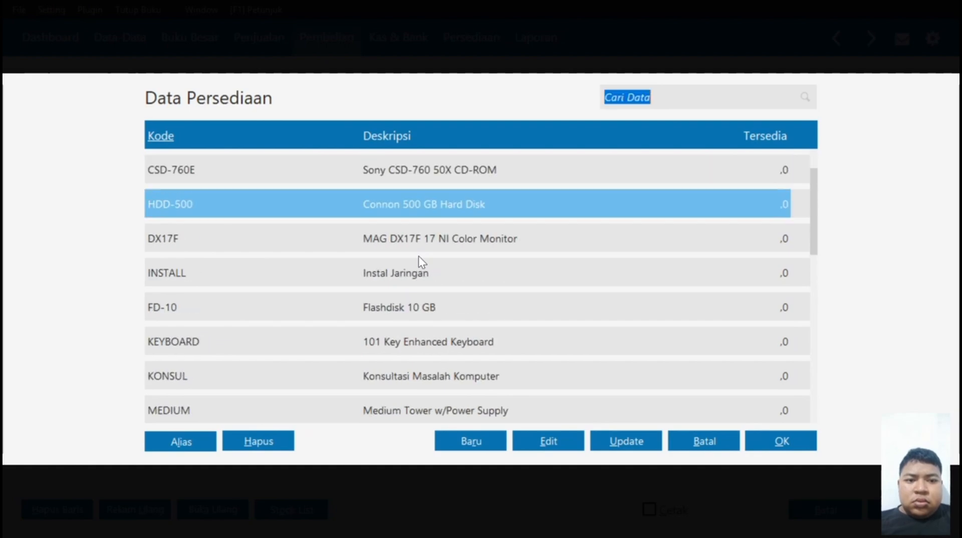
key("Down")
key("Down")
key("Down")
key("Down")
key("Down")
key("Down")
key("Down")
key("Down")
key("Down")
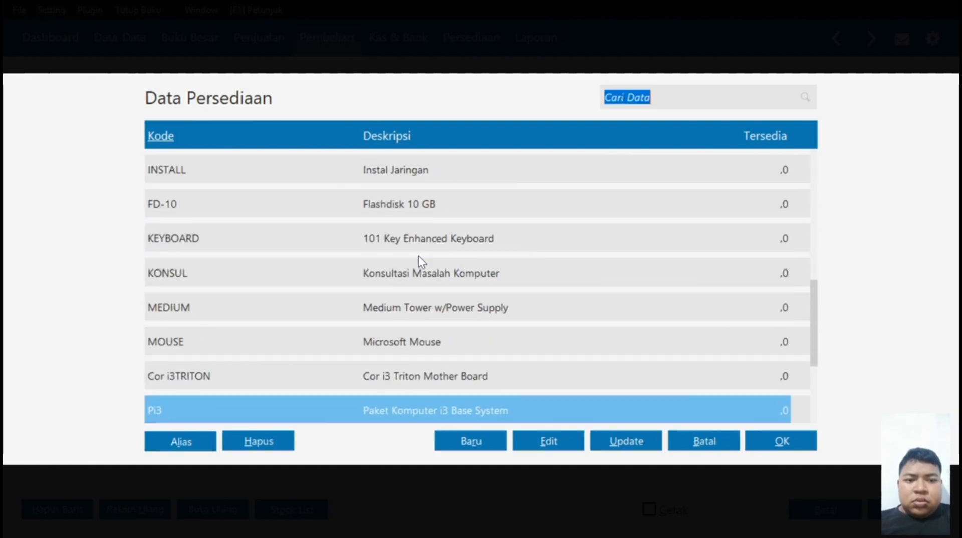
key("Down")
key("Down")
key("Down")
key("Down")
key("Up")
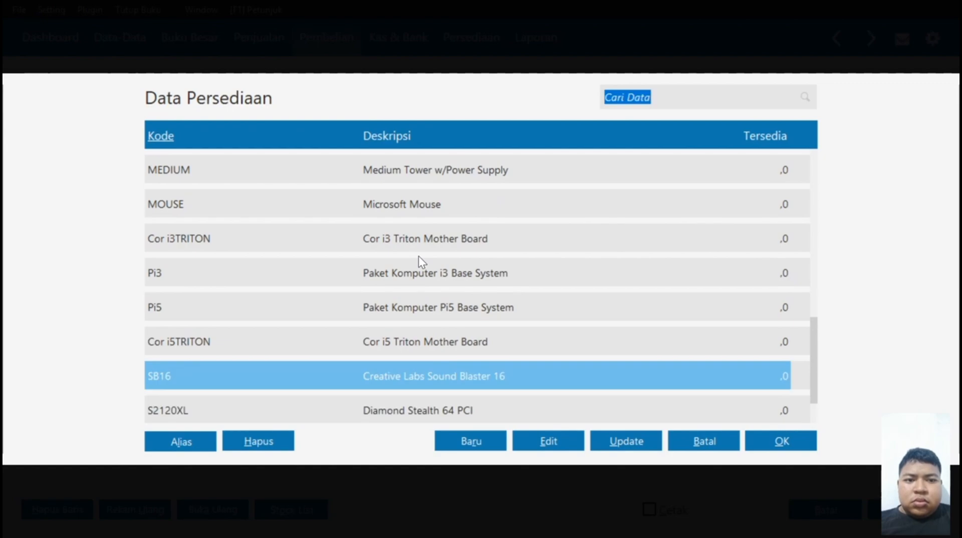
key("Up")
key("Up")
key("Up")
key("Up")
key("Up")
key("Up")
key("Up")
key("Up")
key("Up")
key("Up")
key("Up")
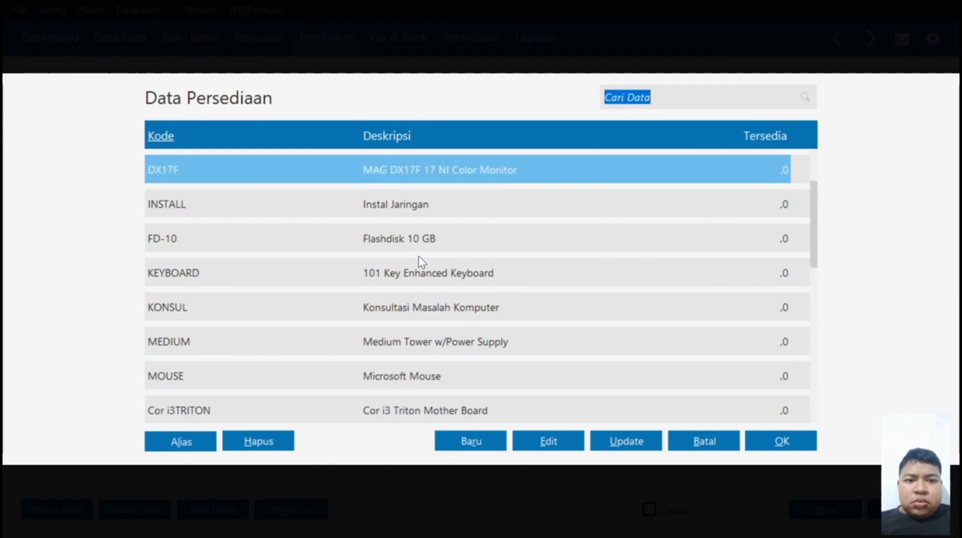
key("Down")
key("Down")
key("Up")
key("Up")
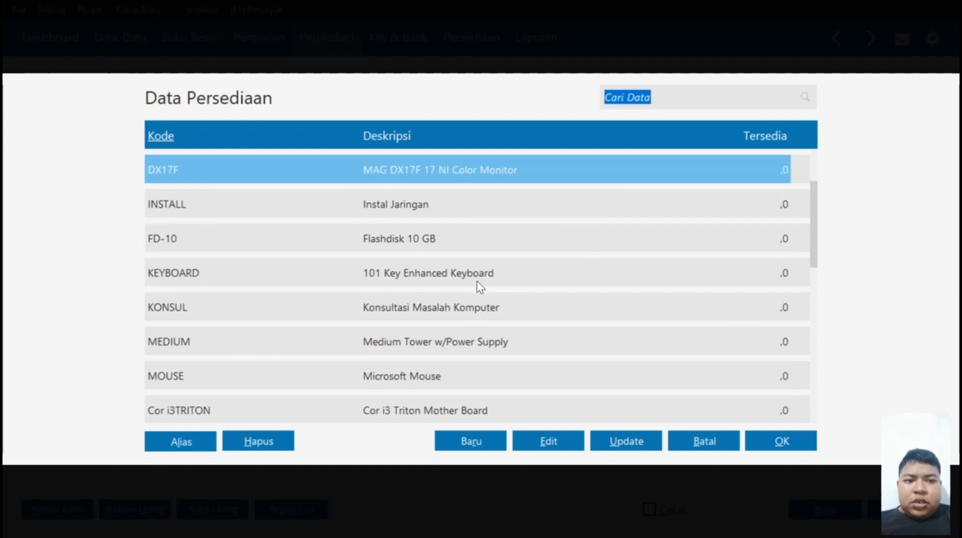
left_click(800, 443)
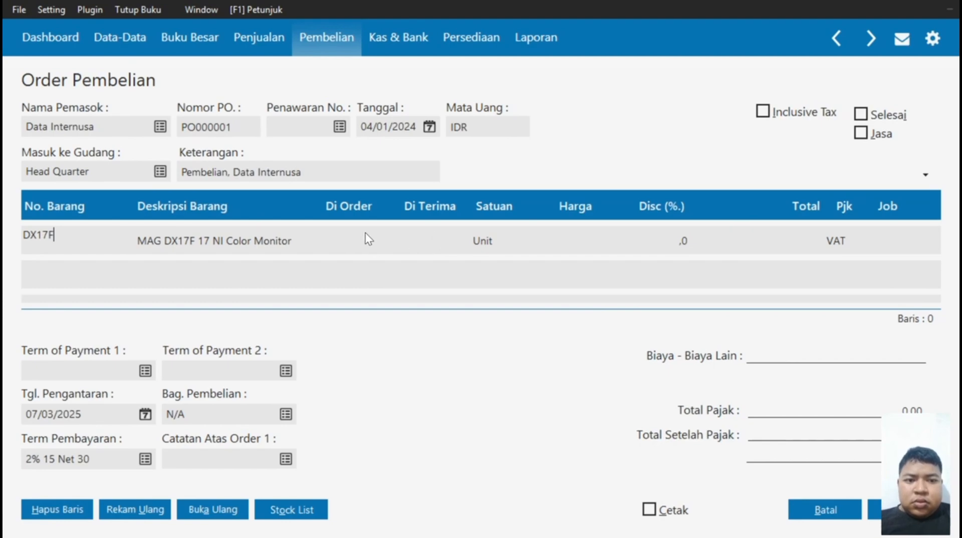
Order 20 DX17F monitors at a unit price of 500000.
left_click(335, 233)
left_click(335, 233)
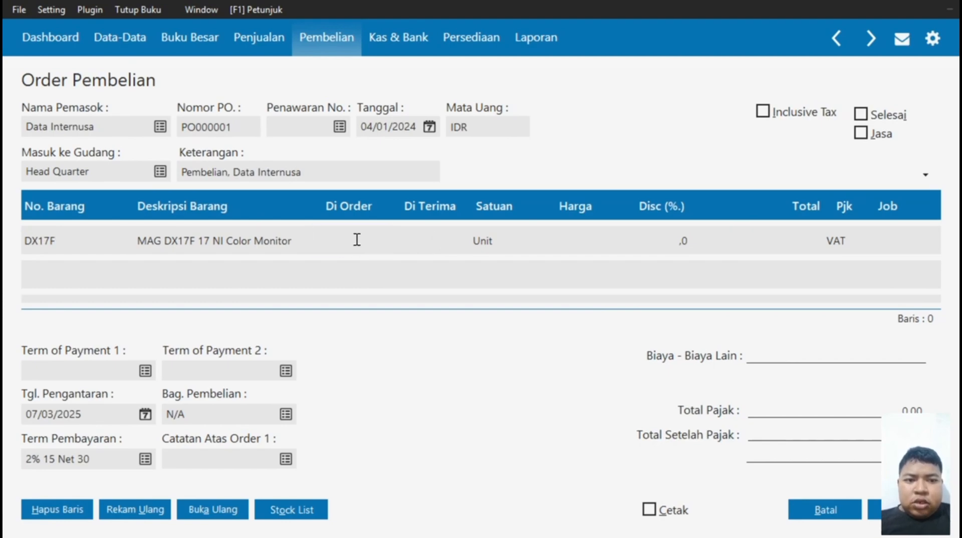
type("20")
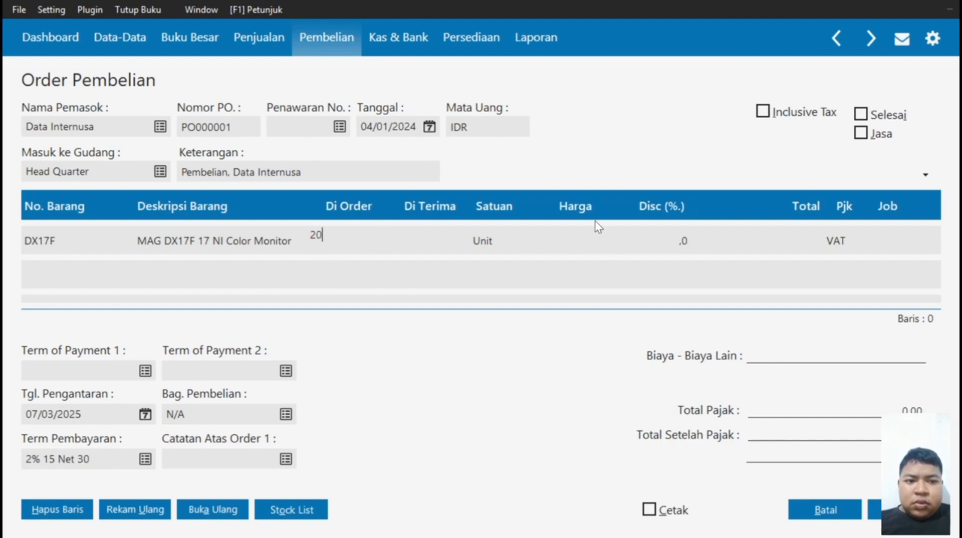
left_click(580, 250)
left_click(584, 239)
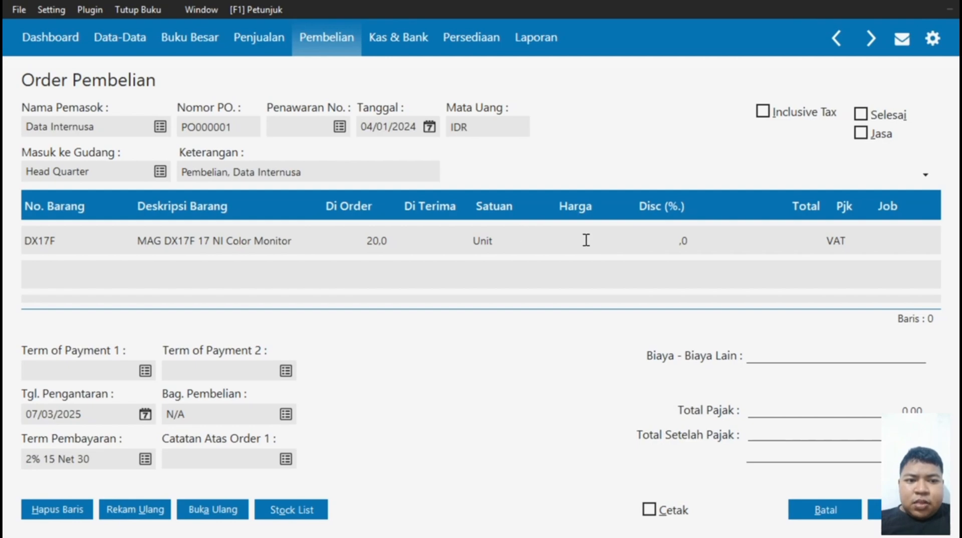
type("500000")
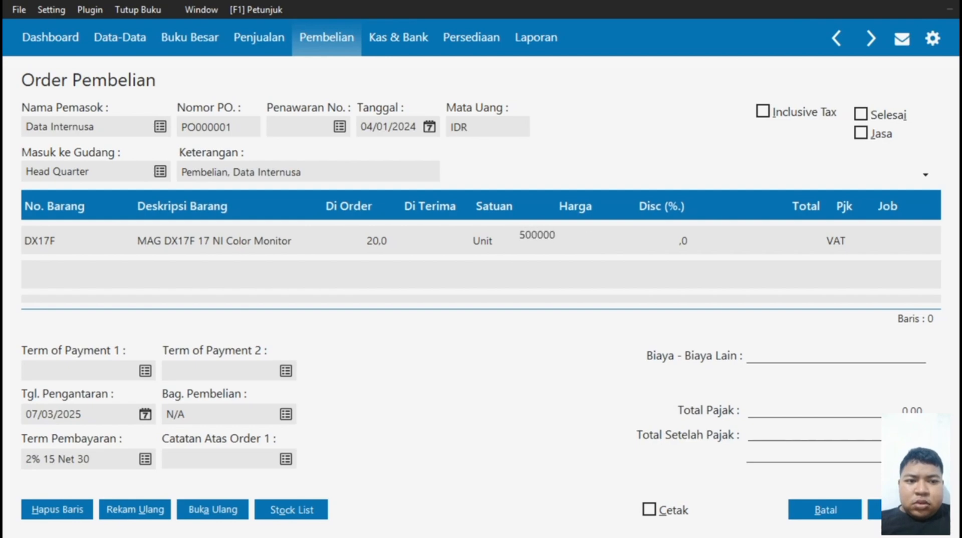
left_click(843, 232)
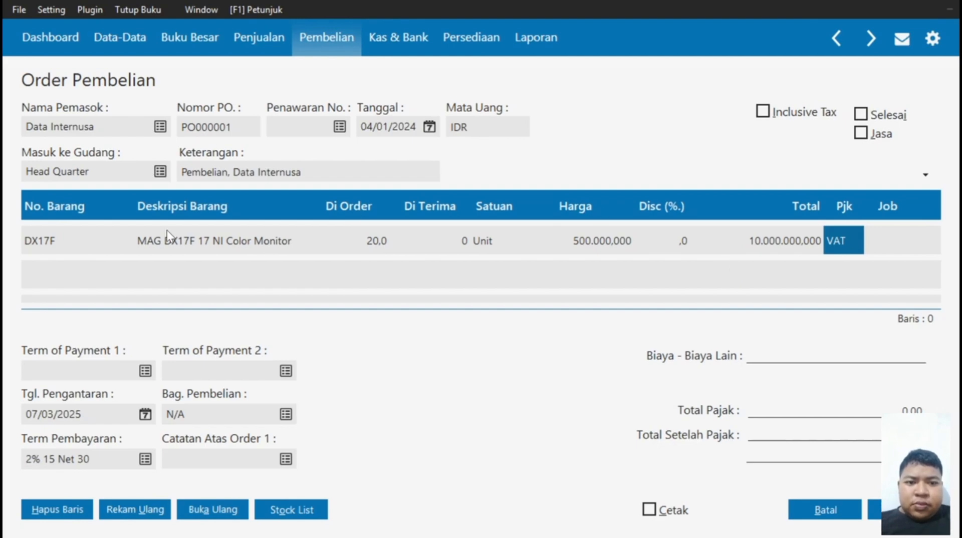
left_click(78, 259)
Add a second order line for 20 KEYBOARD units at 10000 each.
left_click(87, 279)
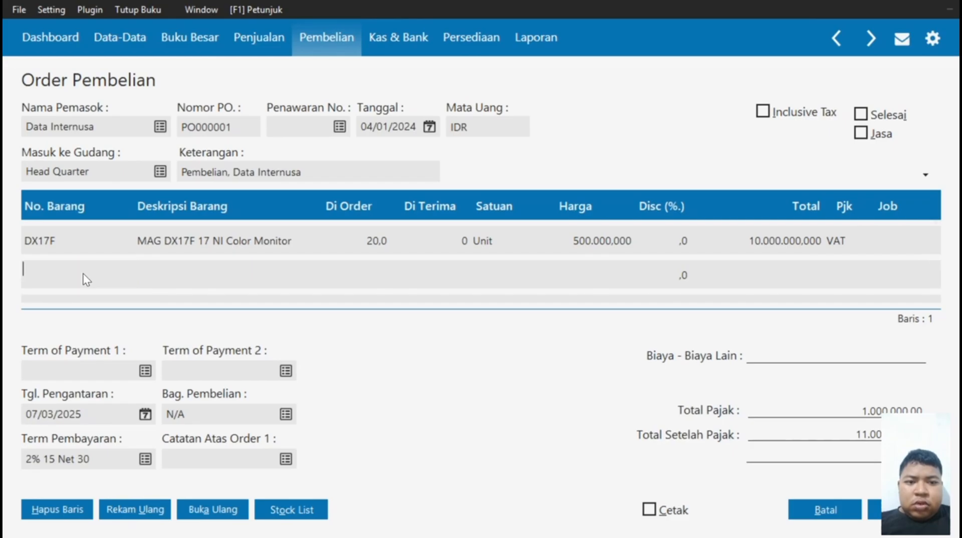
double_click(86, 279)
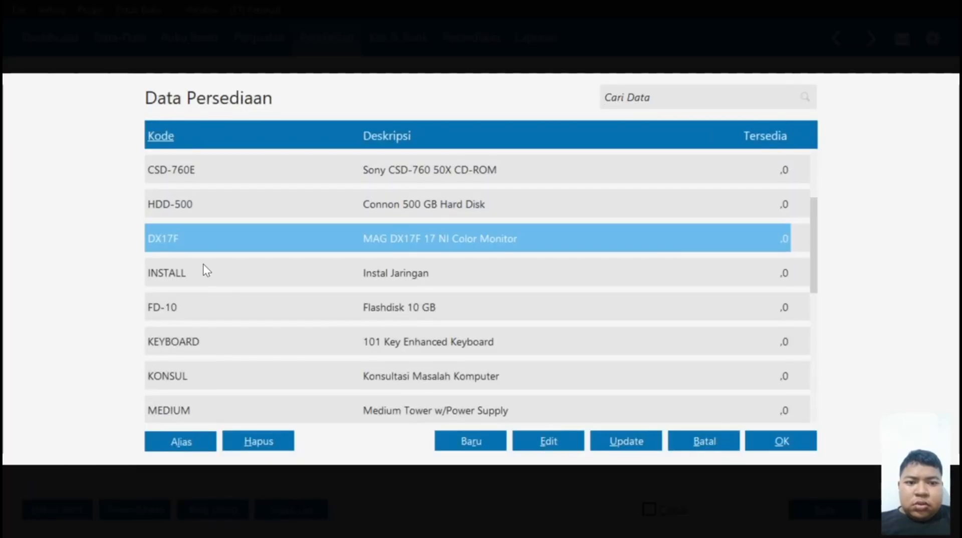
key("Down")
key("Down")
key("Down")
left_click(803, 450)
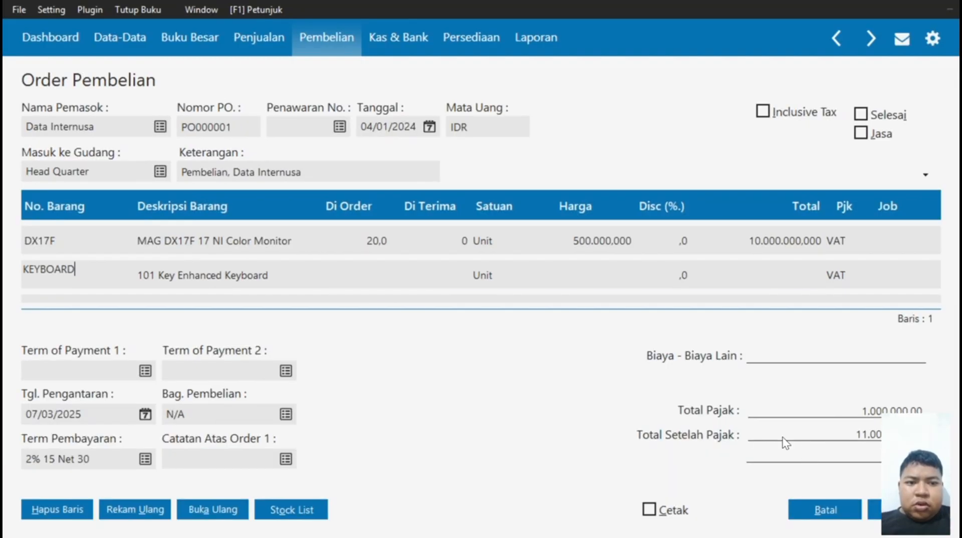
left_click(371, 269)
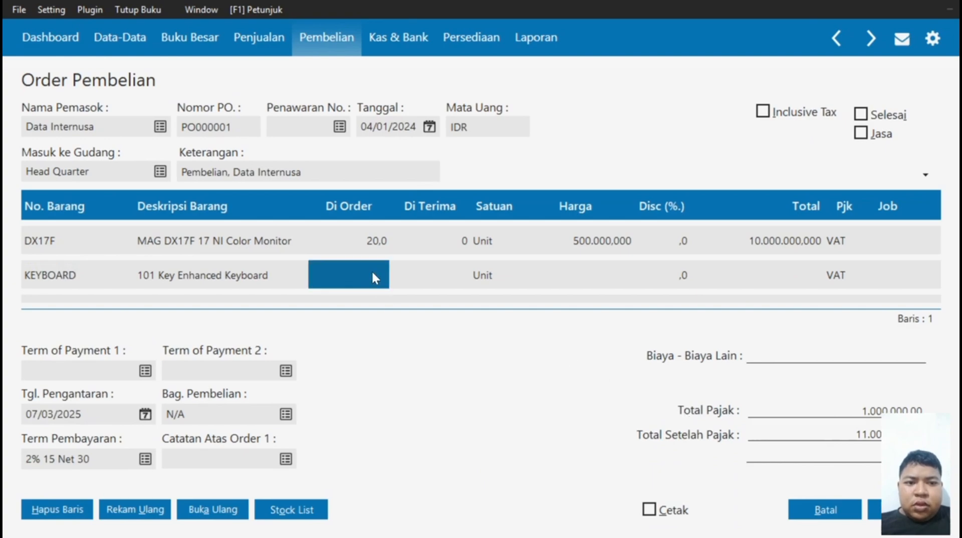
type("20")
left_click(599, 274)
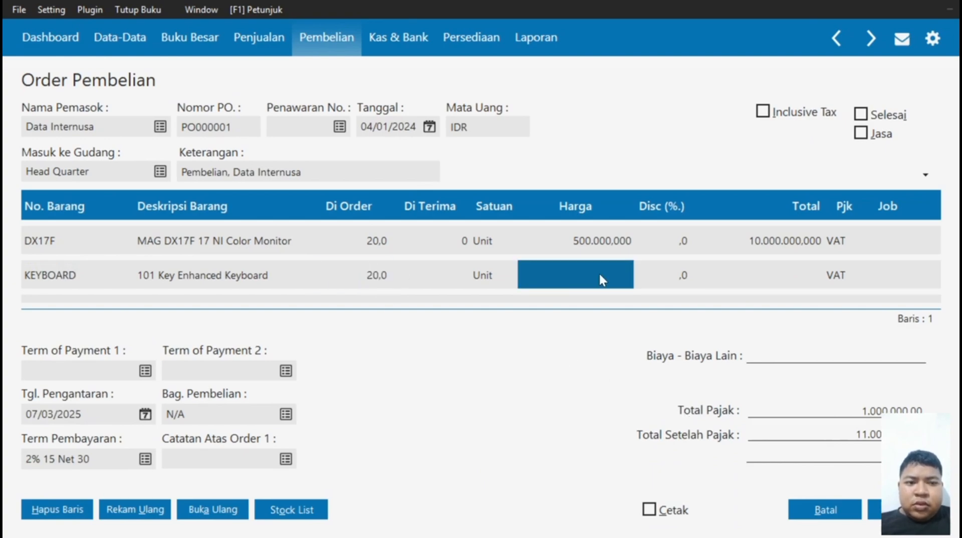
type("10000")
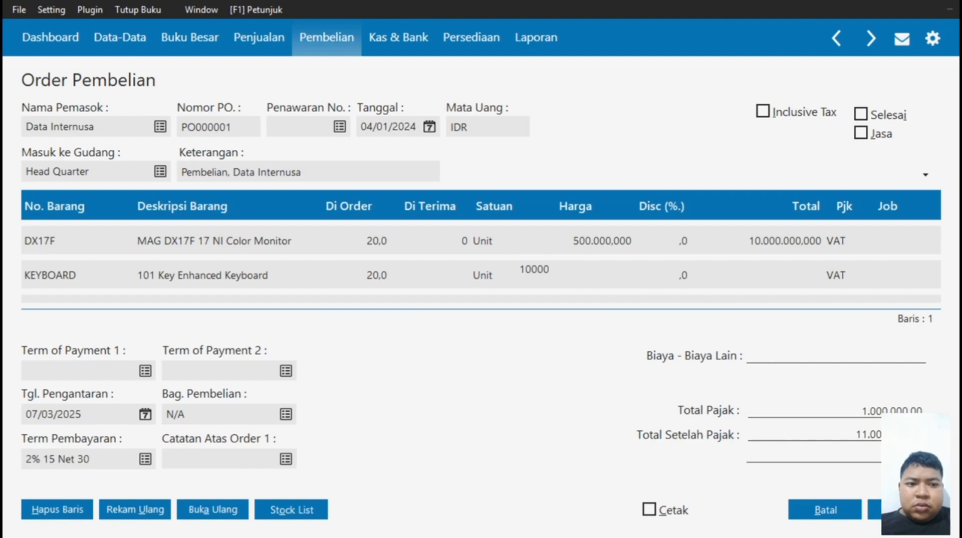
left_click(797, 275)
left_click(63, 275)
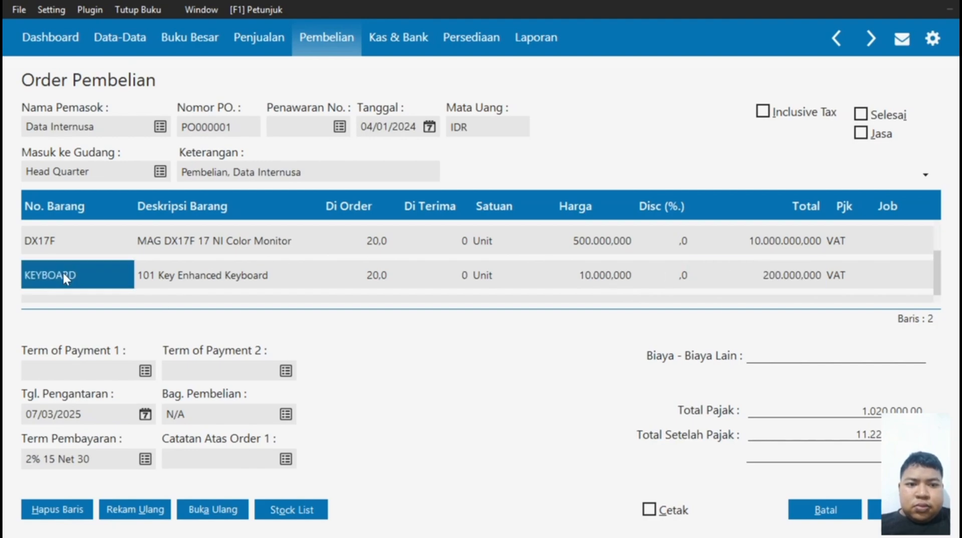
Add an order line for 20 Cor i3TRITON motherboards at 700000 each.
scroll(64, 274, "down", 1)
double_click(100, 272)
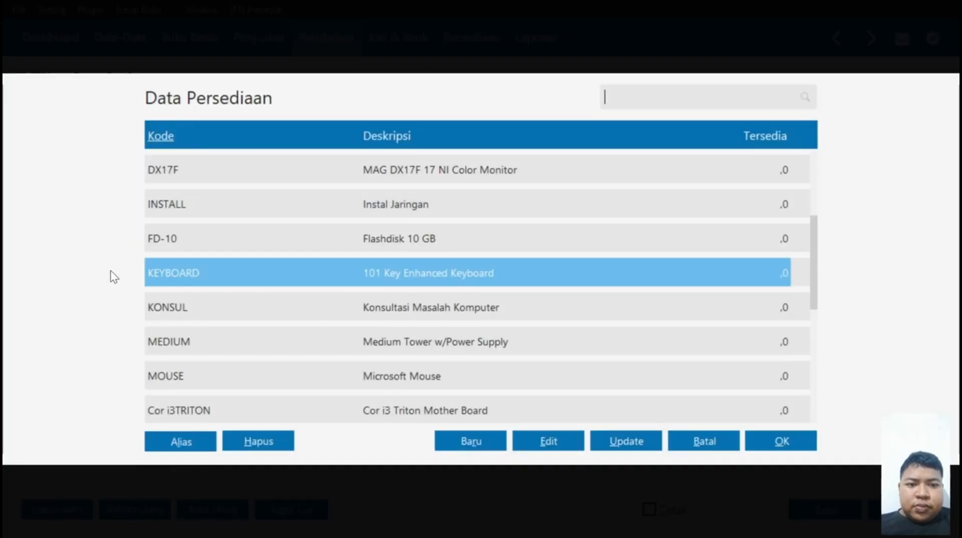
key("Down")
key("Down")
key("Down")
key("Down")
key("Down")
key("Up")
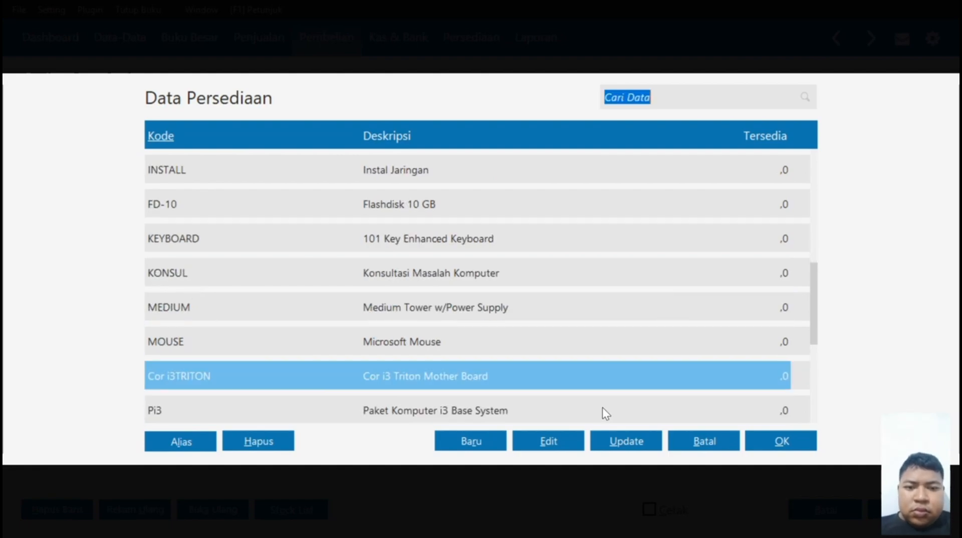
left_click(781, 441)
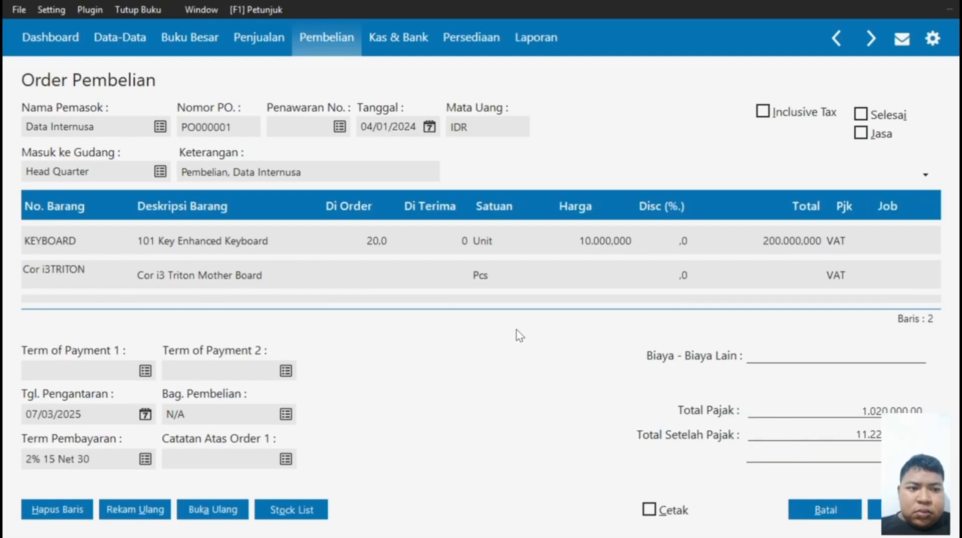
left_click(359, 270)
type("20")
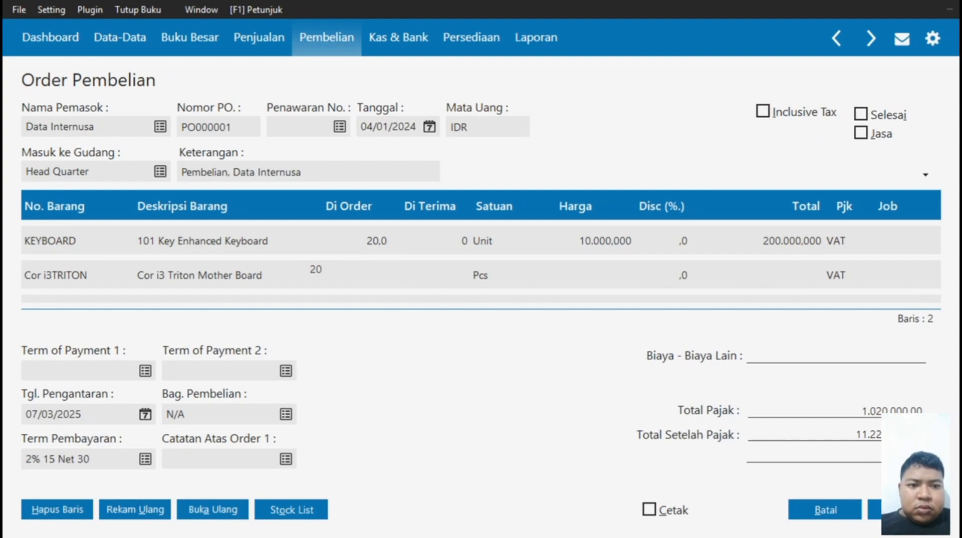
left_click(607, 273)
left_click(604, 271)
type("700000")
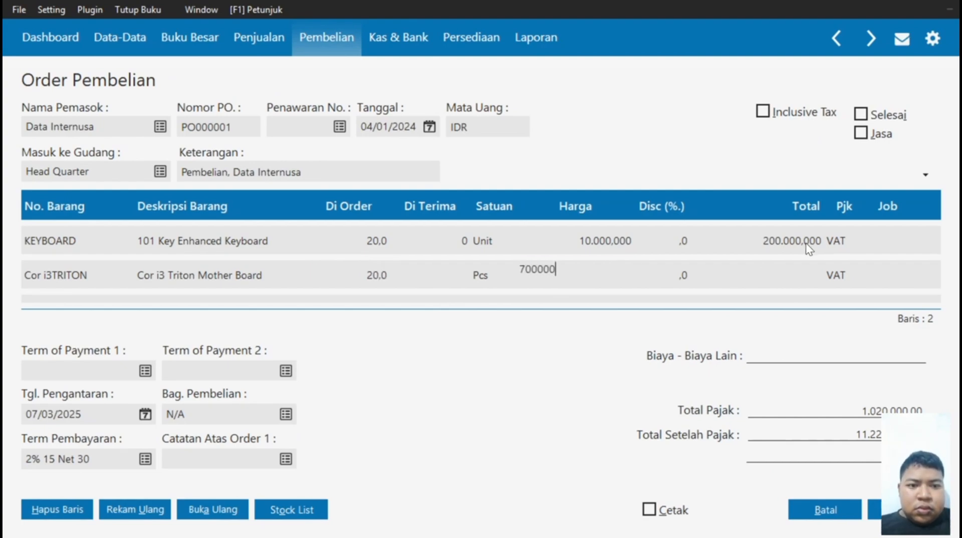
left_click(794, 274)
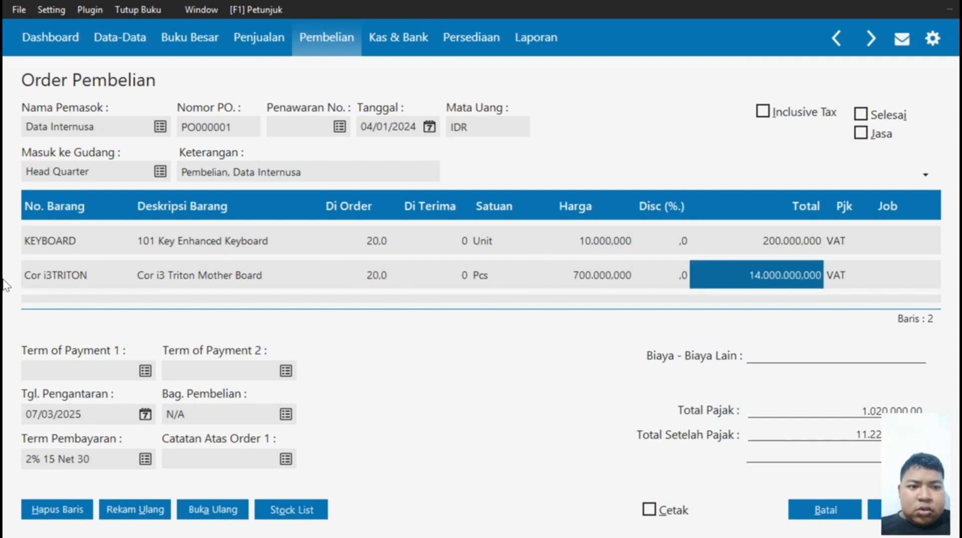
left_click(69, 284)
Add an order line for 20 Cor i5TRITON boards at 800000 each.
scroll(66, 281, "down", 1)
double_click(106, 276)
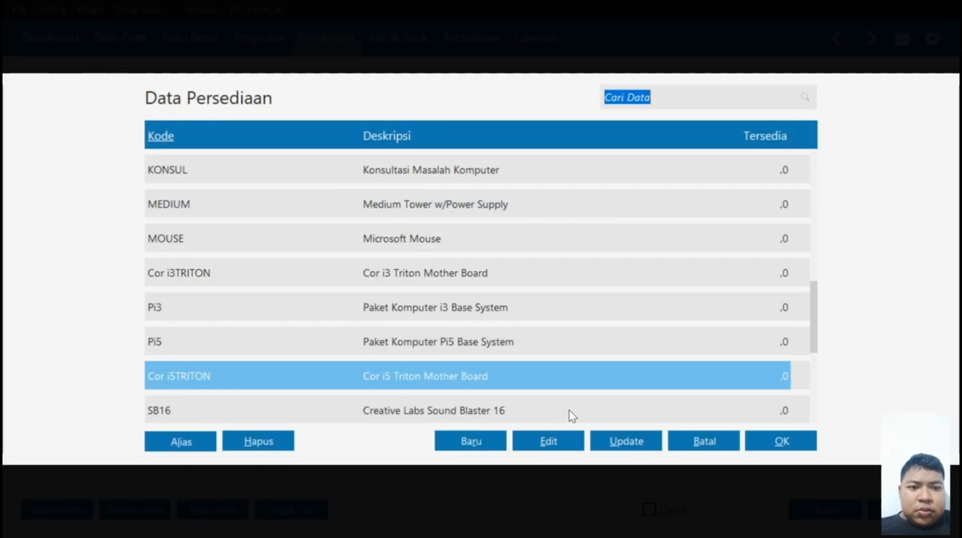
left_click(774, 443)
type("20")
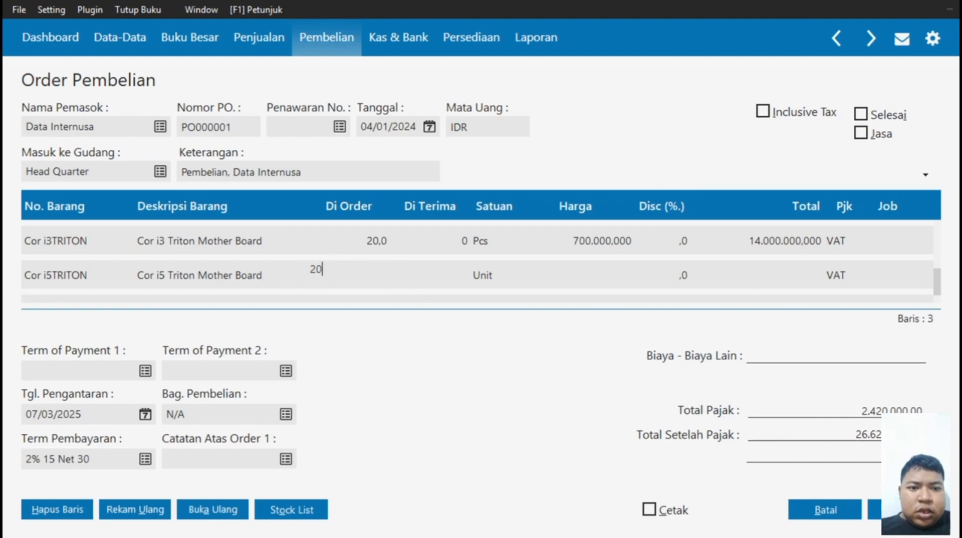
left_click(611, 275)
type("800000")
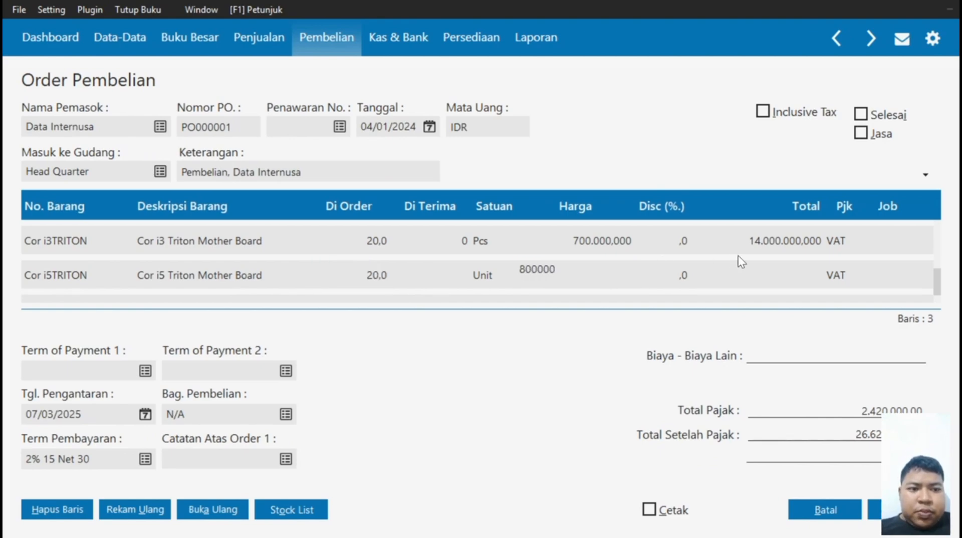
left_click(721, 261)
Add 20 S2120XL Diamond Stealth 64 PCI at 75.000.000 and commit the line.
left_click(112, 274)
key("Down")
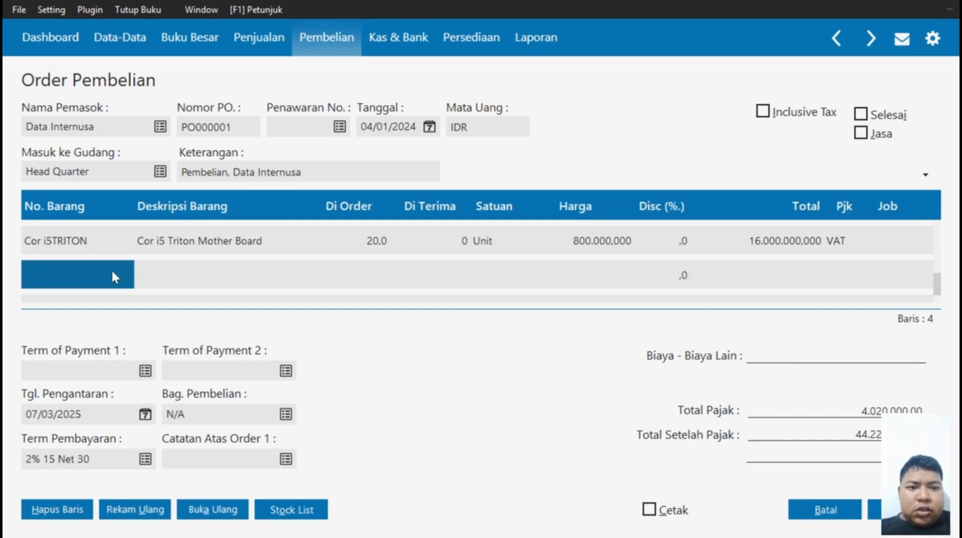
double_click(113, 274)
key("Down")
key("Down")
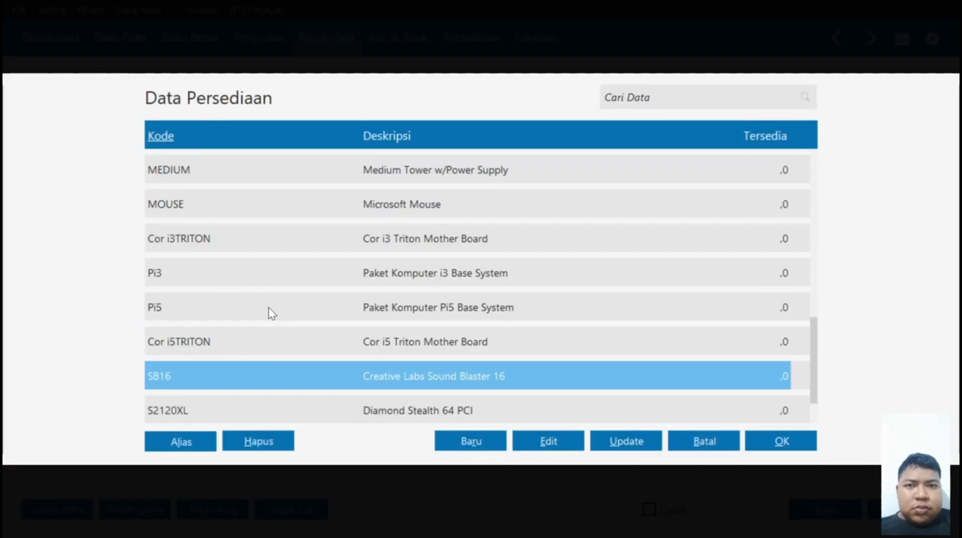
left_click(800, 432)
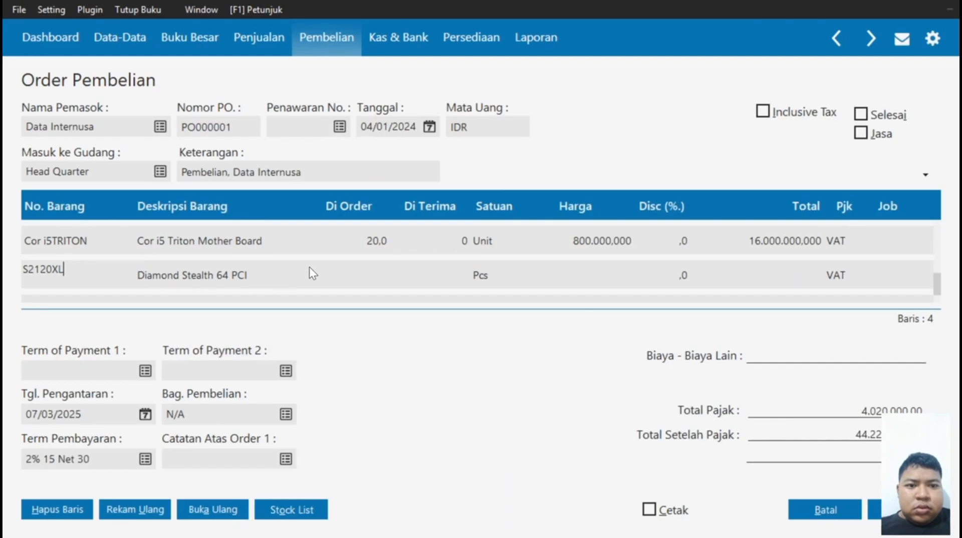
left_click(311, 274)
type("20")
left_click(590, 277)
type("7")
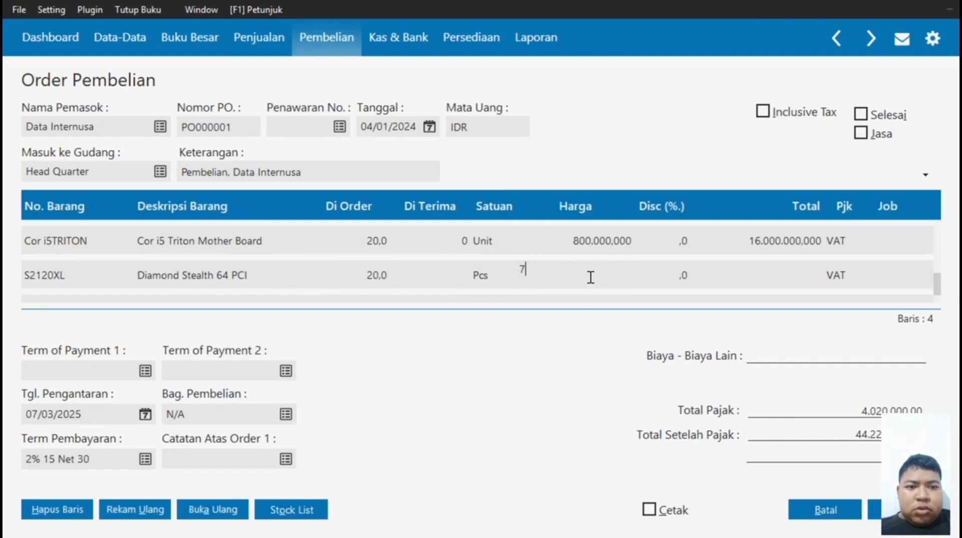
type("5.000.000")
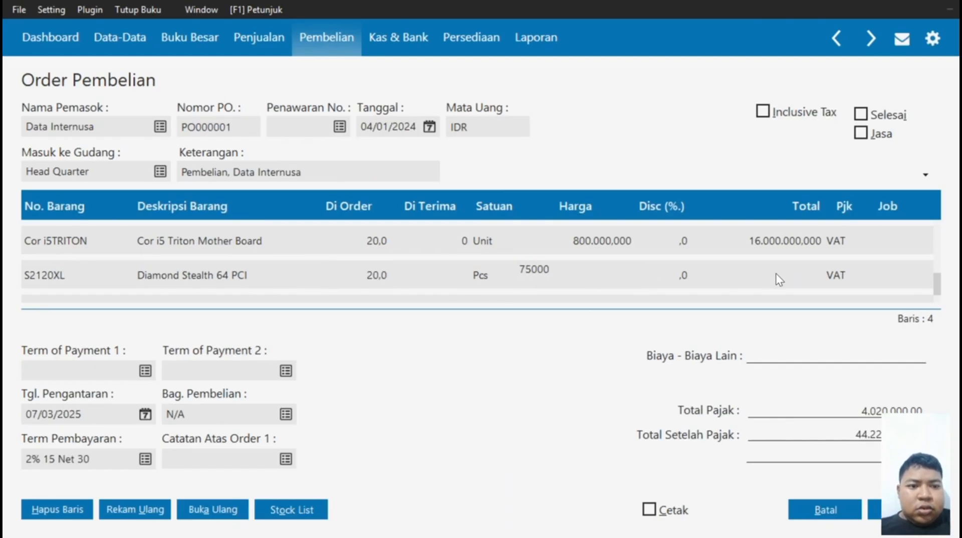
left_click(781, 274)
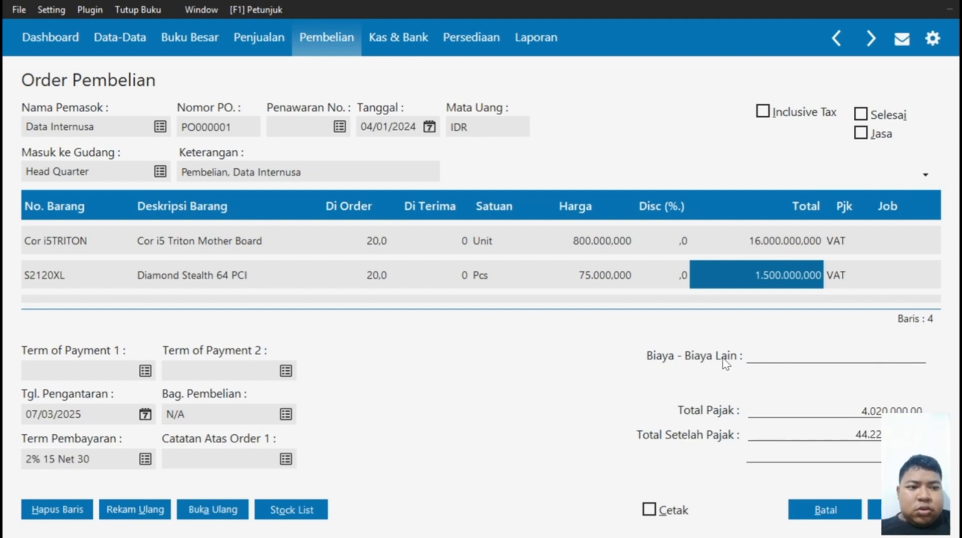
left_click(903, 342)
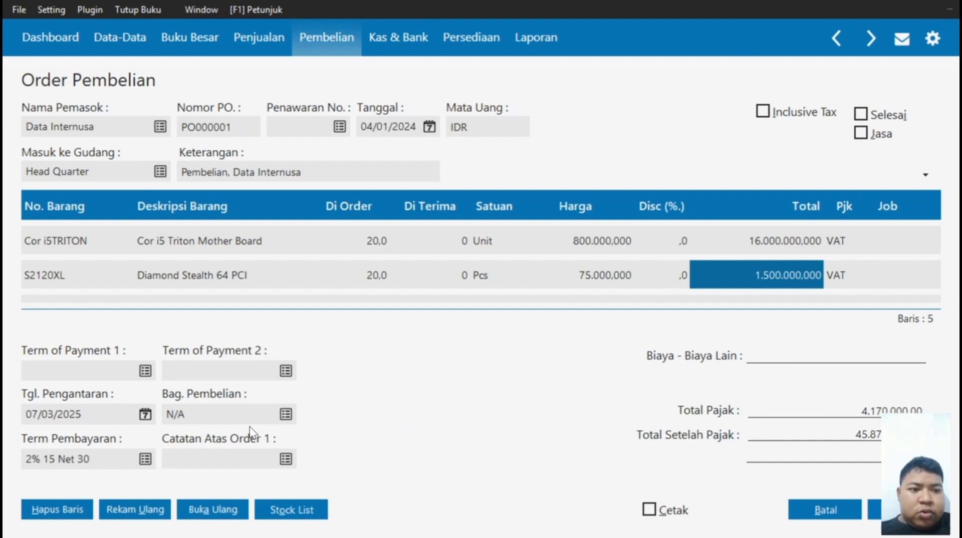
Step the Tgl. Pengantaran delivery-date calendar back to October 2024.
left_click(144, 415)
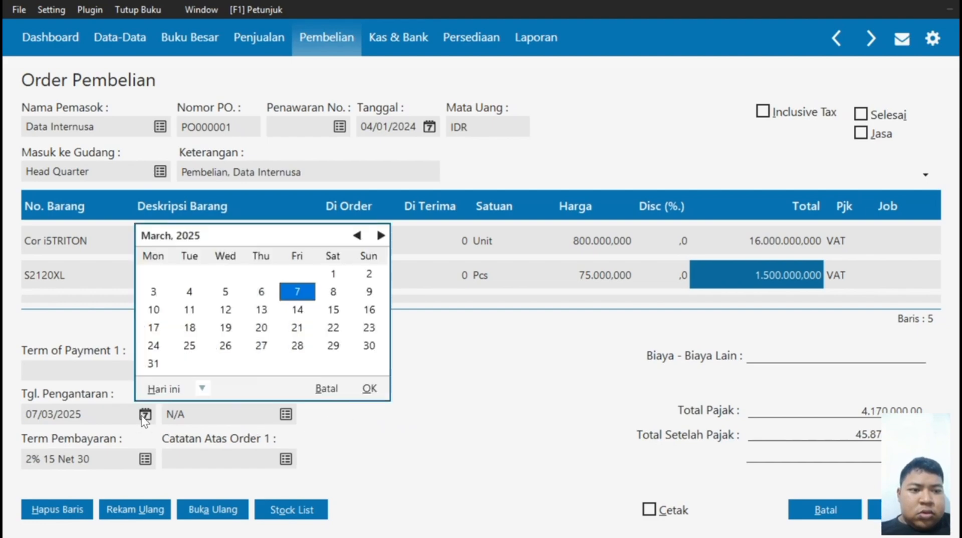
left_click(363, 239)
left_click(363, 239)
left_click(363, 238)
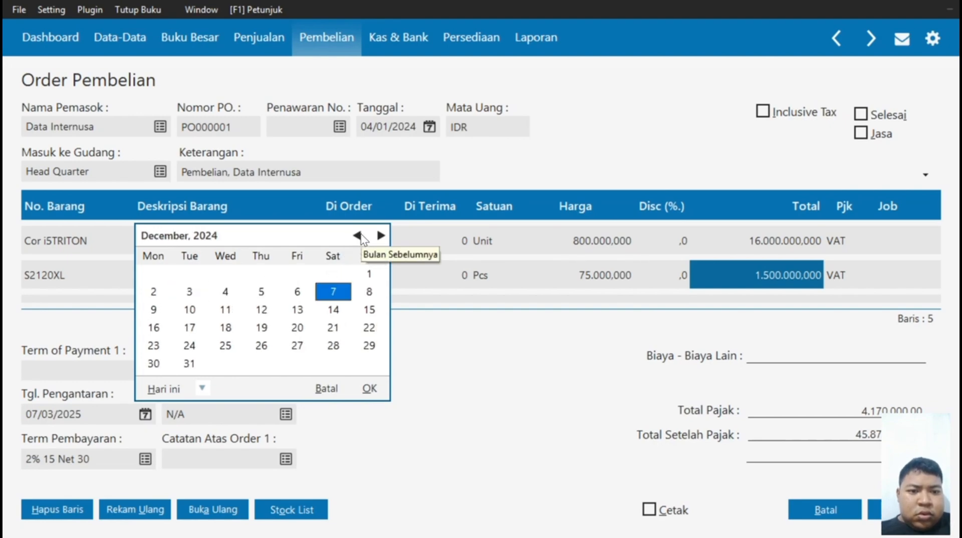
left_click(357, 236)
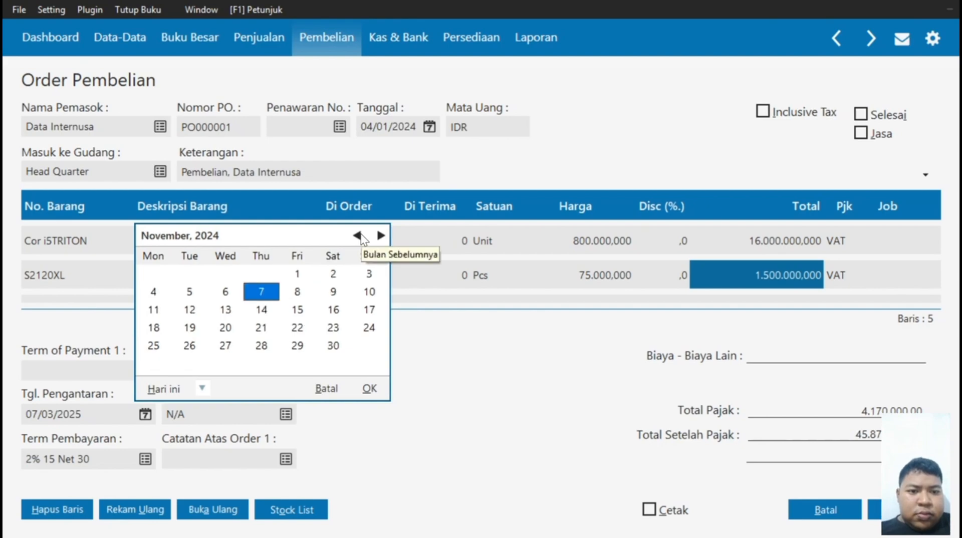
left_click(362, 236)
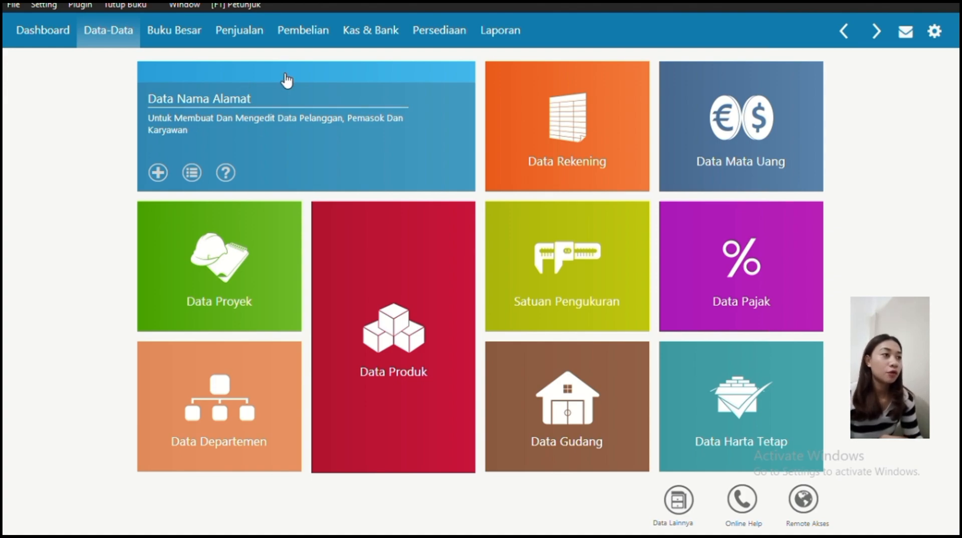
Start a new Penerimaan Barang goods receipt with supplier PT Data Internusa.
left_click(301, 34)
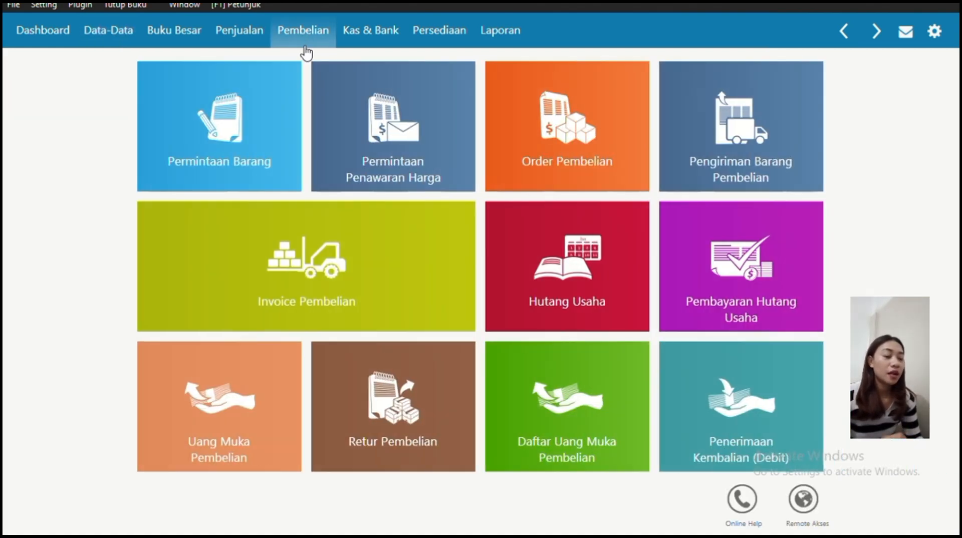
left_click(301, 289)
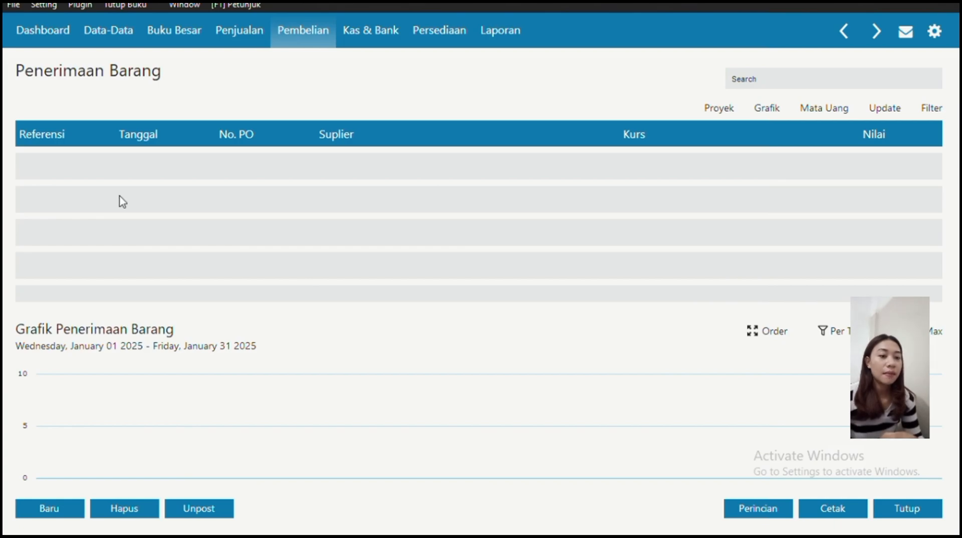
left_click(50, 505)
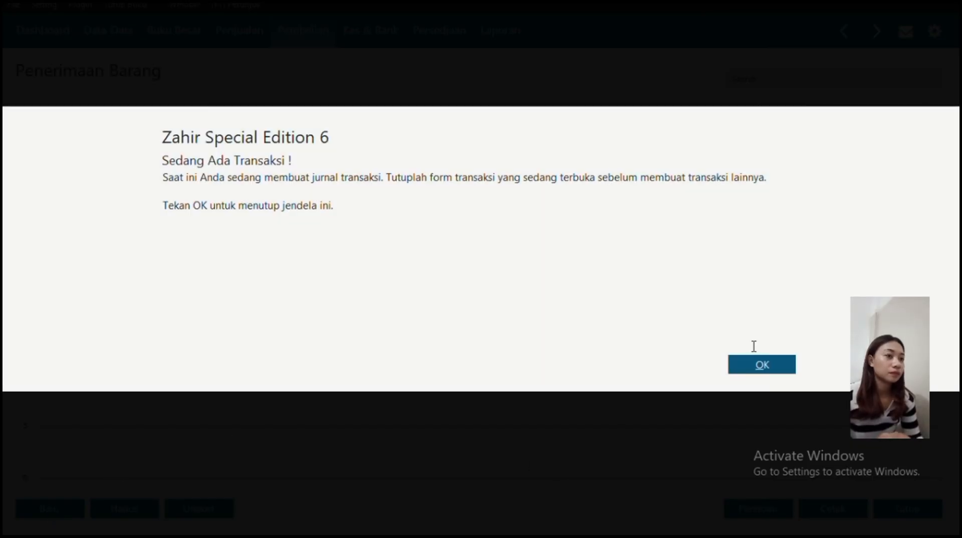
left_click(753, 360)
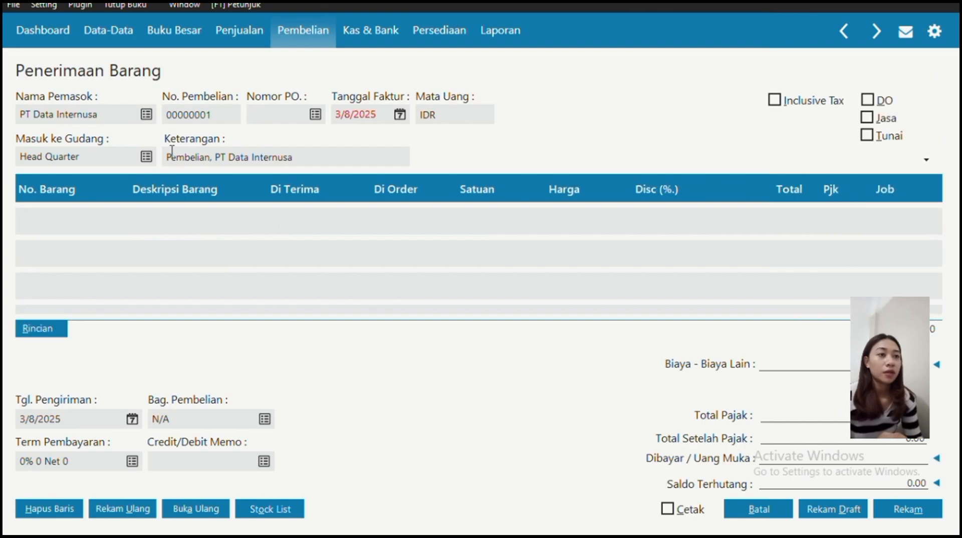
left_click(145, 115)
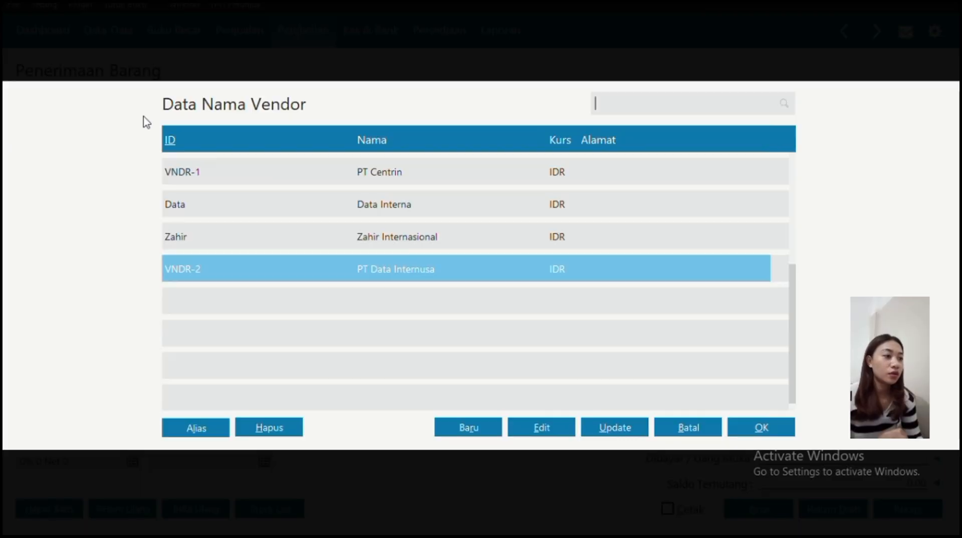
left_click(449, 271)
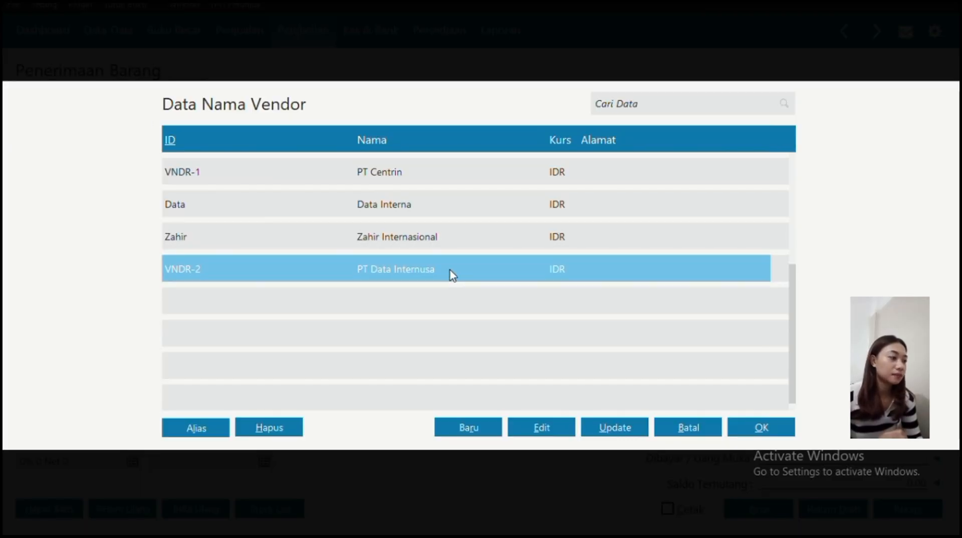
left_click(767, 430)
Set the receipt's invoice date to 1 October 2025.
left_click(401, 115)
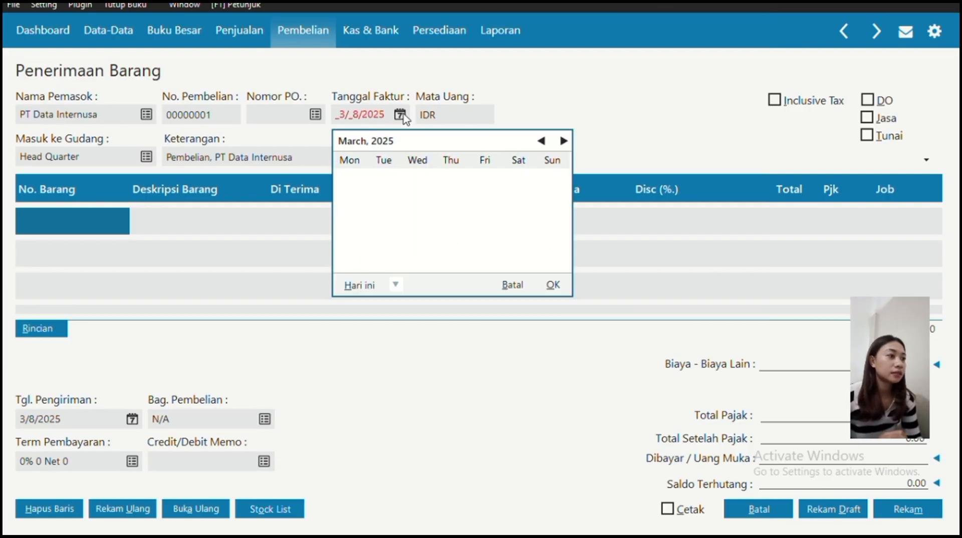
left_click_drag(563, 142, 565, 145)
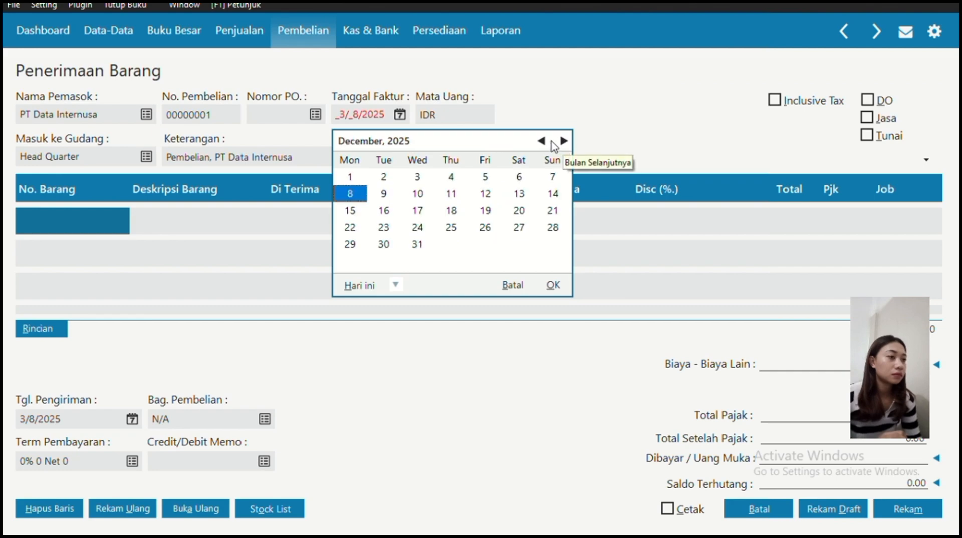
left_click(541, 142)
left_click(541, 142)
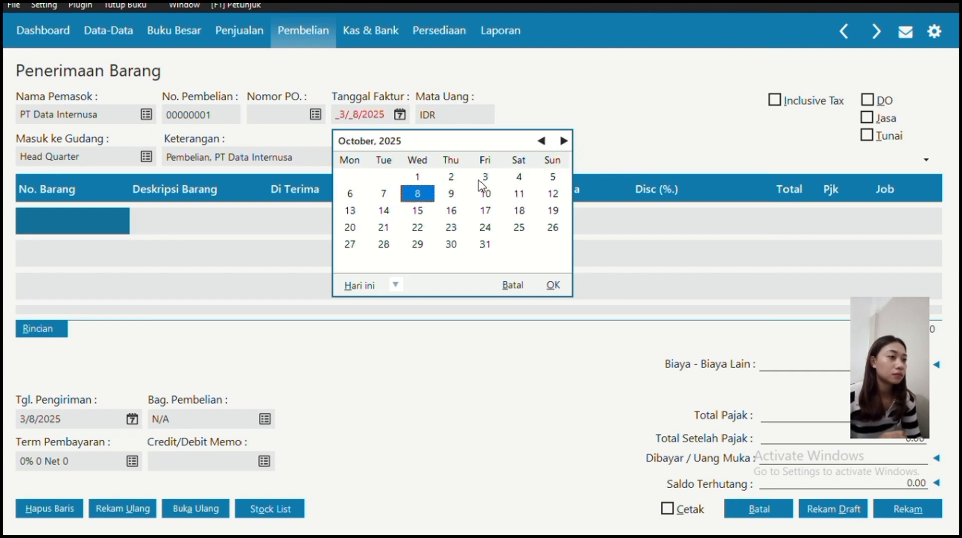
left_click(418, 176)
left_click(552, 285)
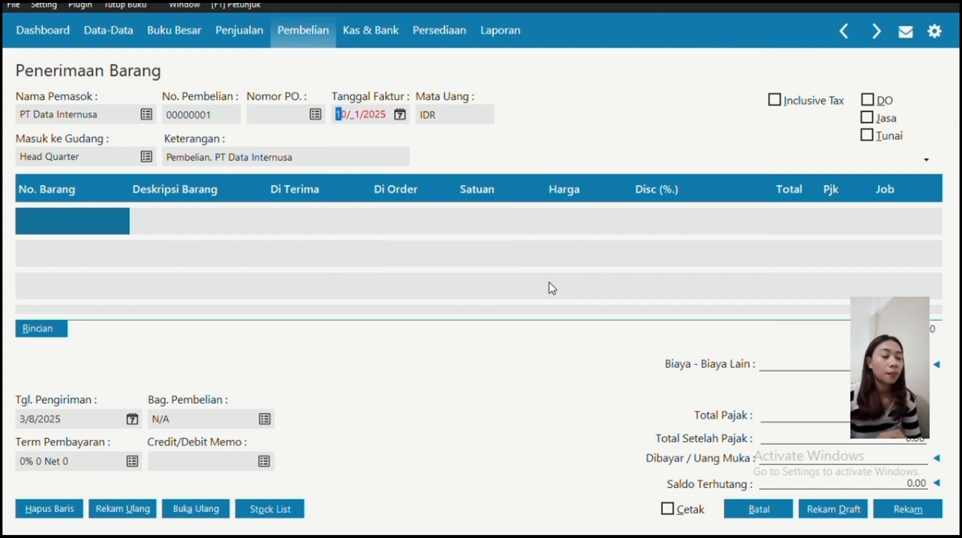
left_click(57, 225)
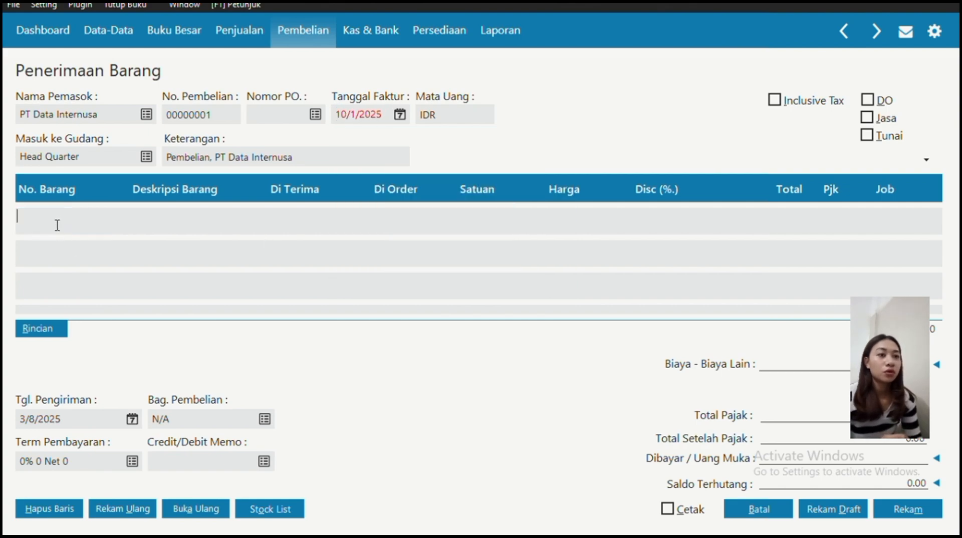
double_click(58, 225)
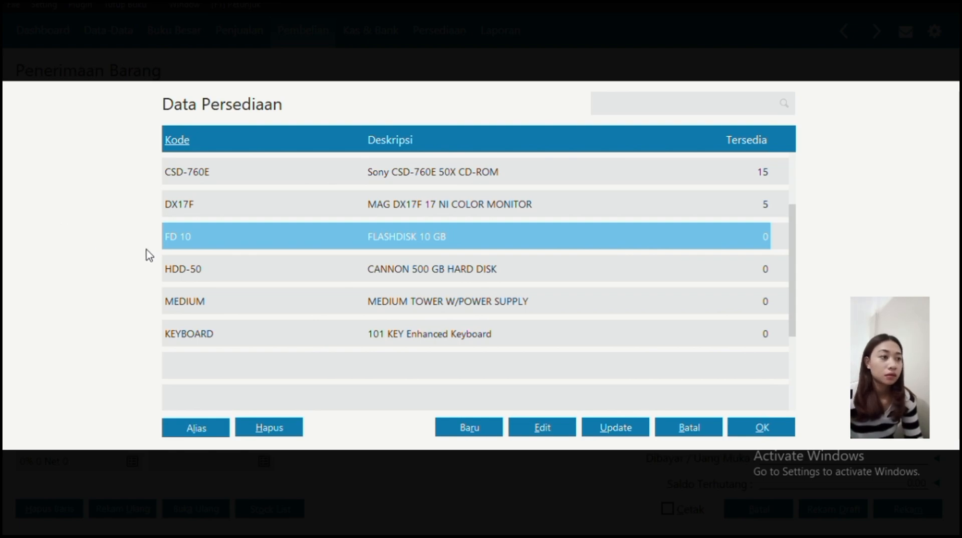
Add the DX17F monitor and the 101 KEY Enhanced Keyboard to the receipt.
left_click(255, 209)
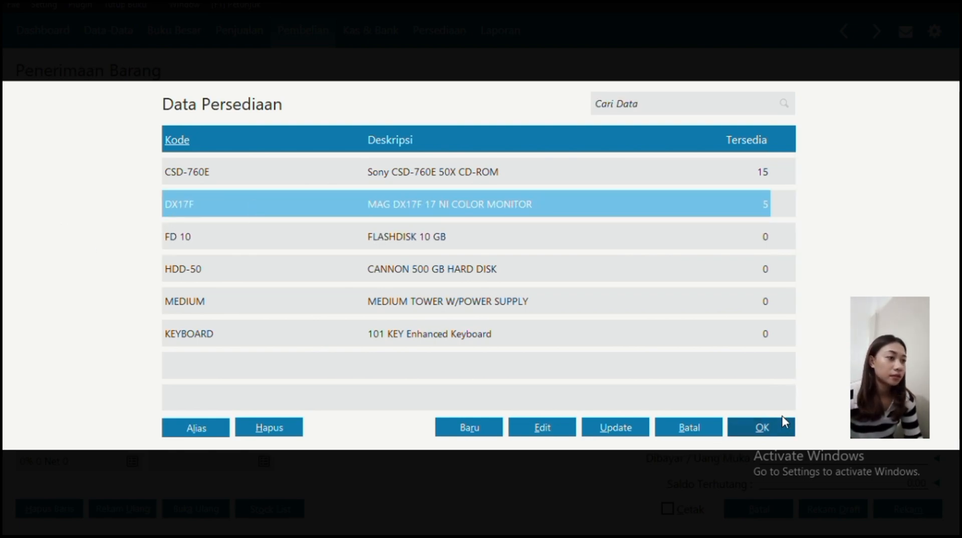
left_click(774, 430)
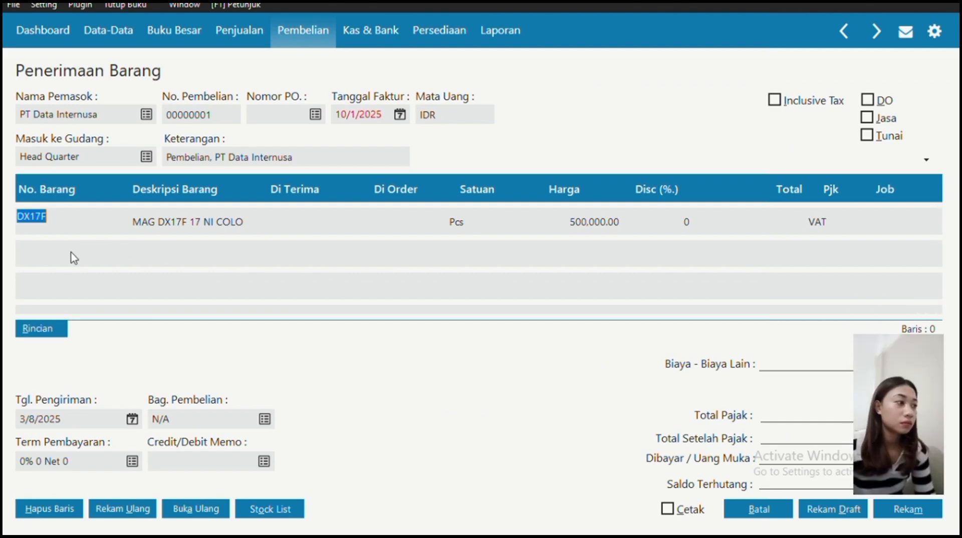
left_click(282, 509)
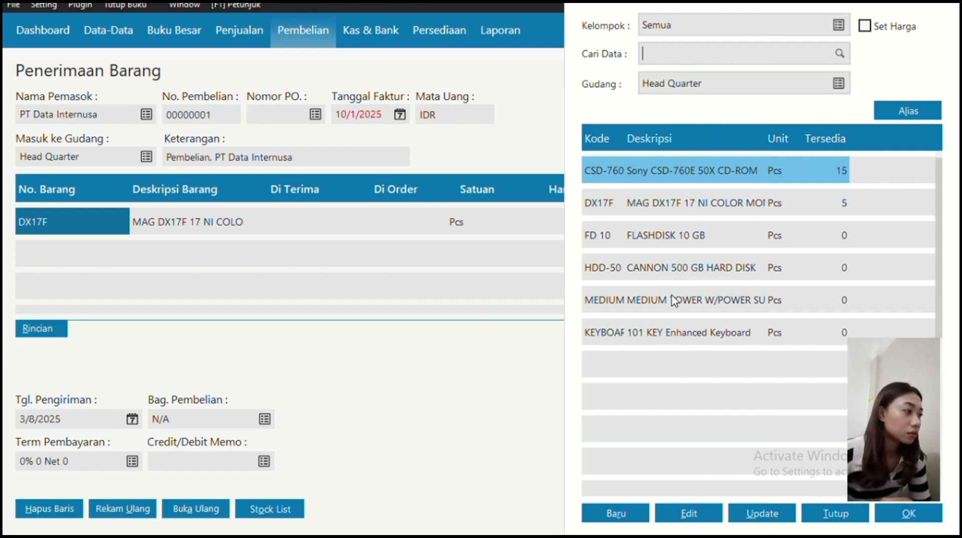
left_click(613, 333)
left_click(886, 504)
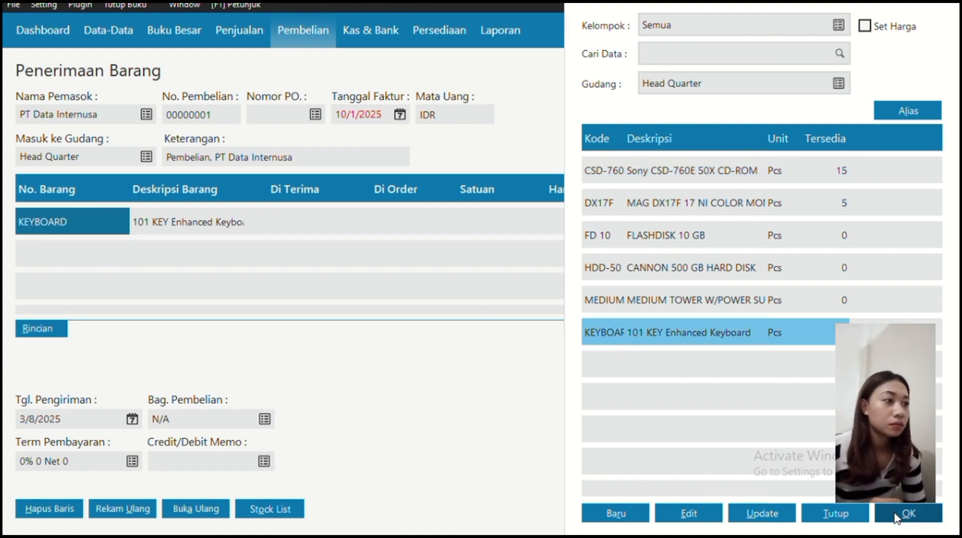
Set the keyboard line to 20 Pcs at unit price 10000.
double_click(311, 238)
type("20")
left_click(301, 267)
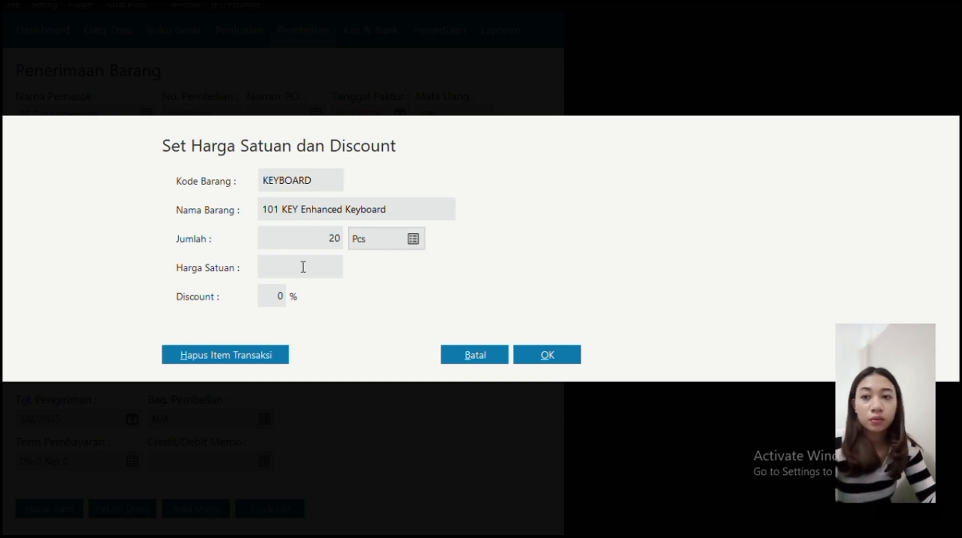
type("10000")
left_click(548, 355)
left_click(835, 514)
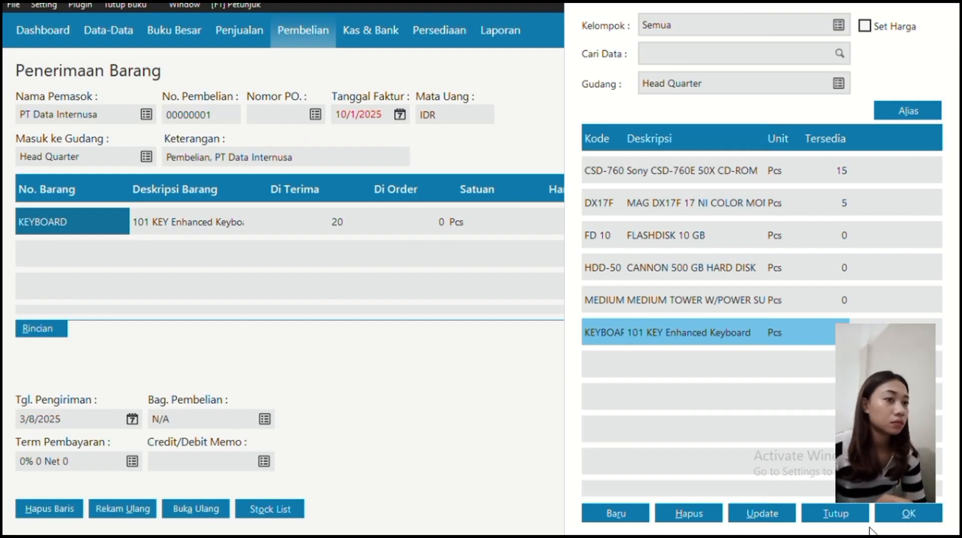
left_click(270, 509)
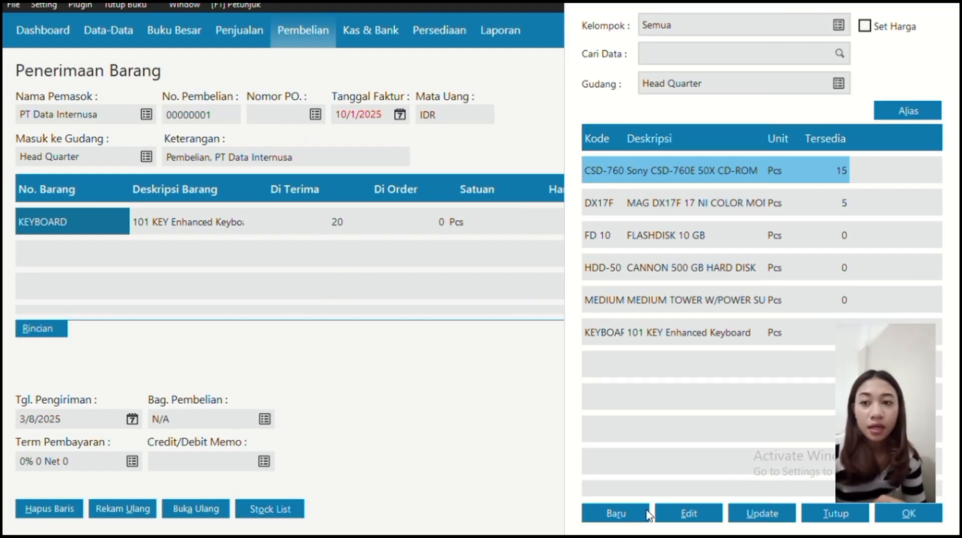
Create stock item cor i5TRITON described as 'cor i3 triton mother board'.
left_click(618, 510)
key("Caps_Lock")
type("cor i")
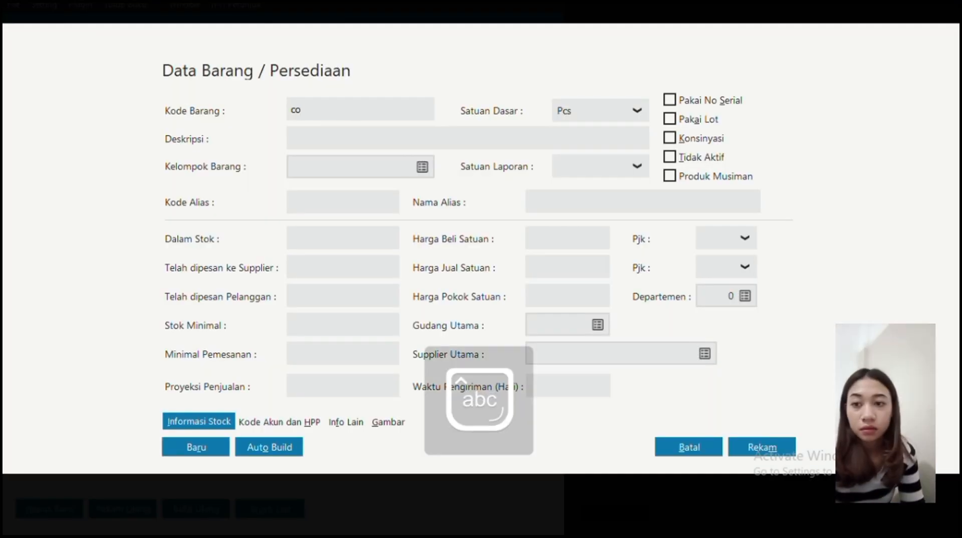
key("Caps_Lock")
type("STRITON")
left_click(330, 136)
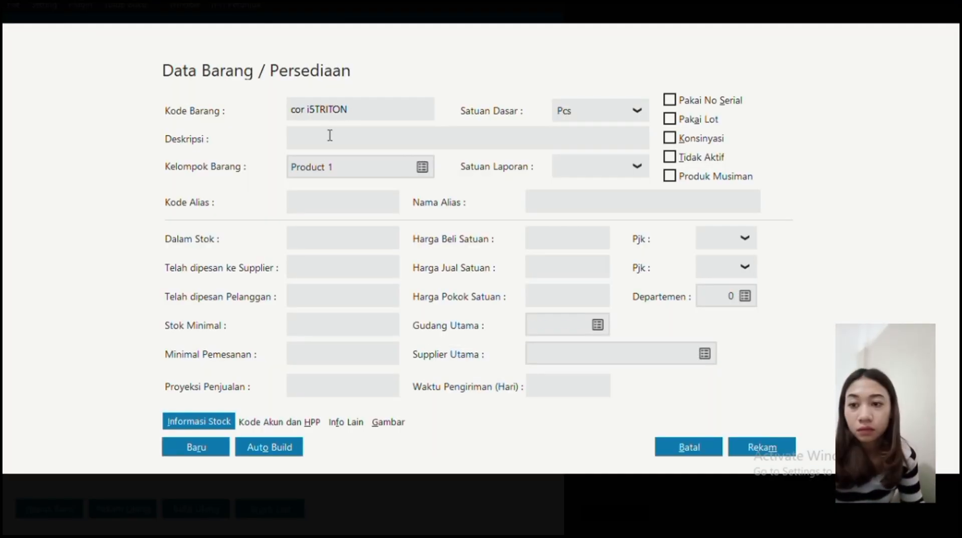
key("Caps_Lock")
type("cor i3 triton mother board")
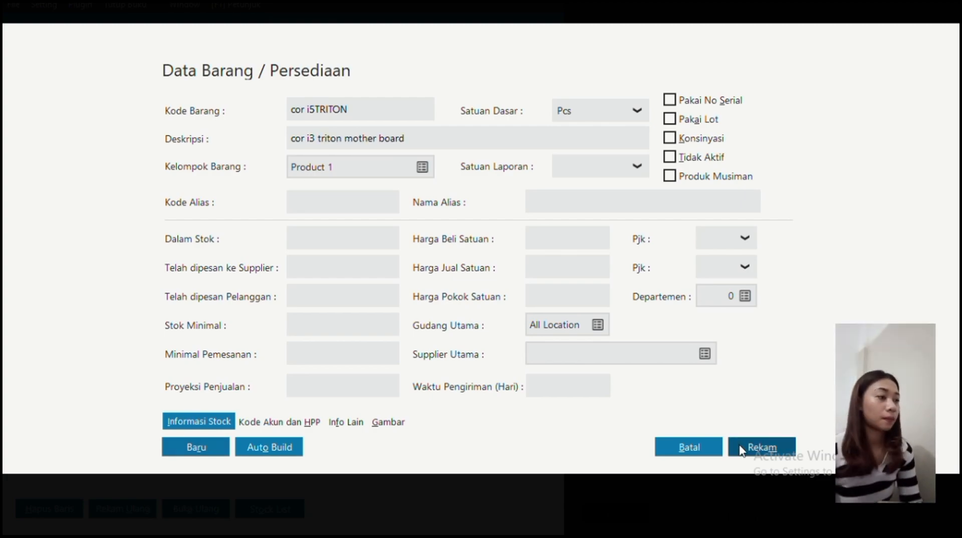
left_click(761, 447)
Receive 20 pcs of cor i5TRITON at 700000 each.
double_click(681, 365)
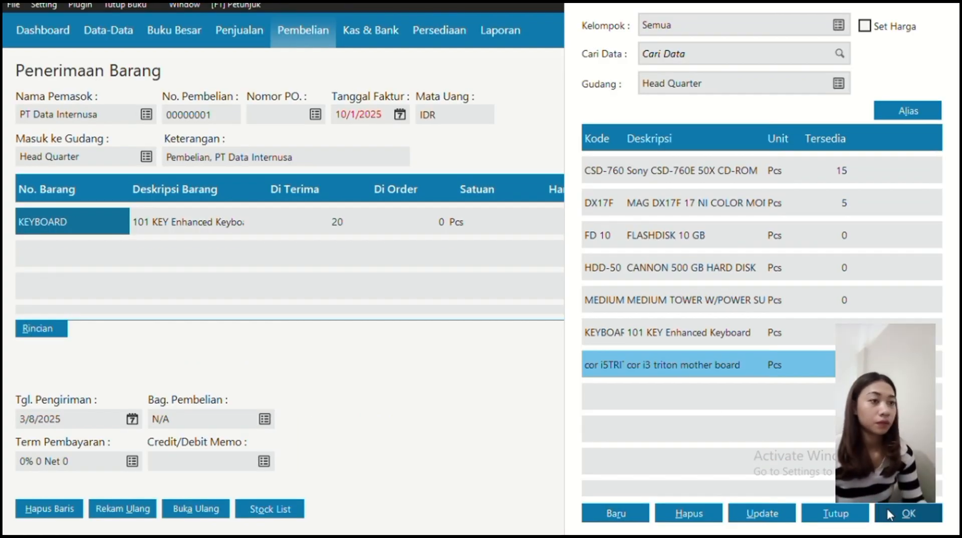
type("20")
left_click(326, 269)
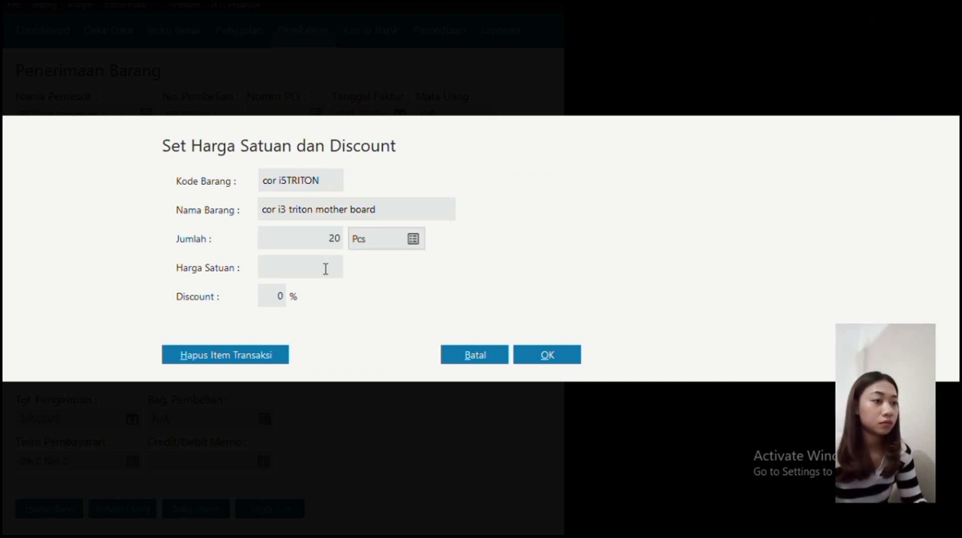
type("700000")
left_click(565, 353)
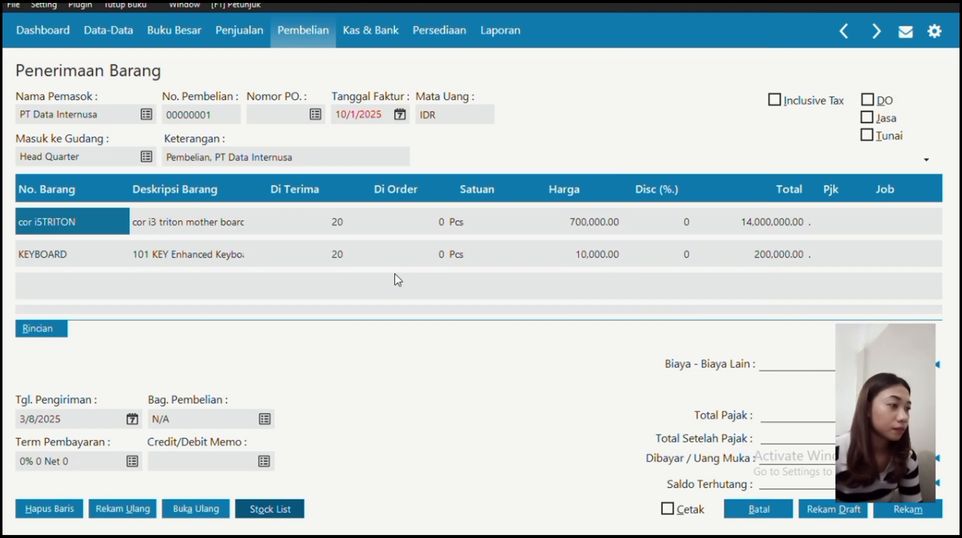
Add cor i5TRITON again as a second line, 20 pcs at 800000.
double_click(394, 275)
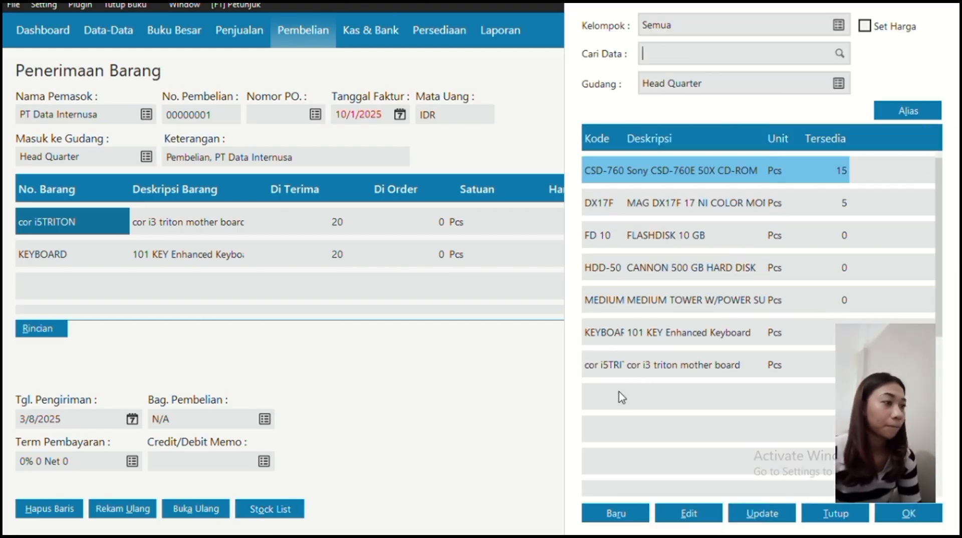
left_click(624, 365)
left_click(907, 517)
double_click(287, 237)
type("20")
left_click(296, 264)
type("8000000.00")
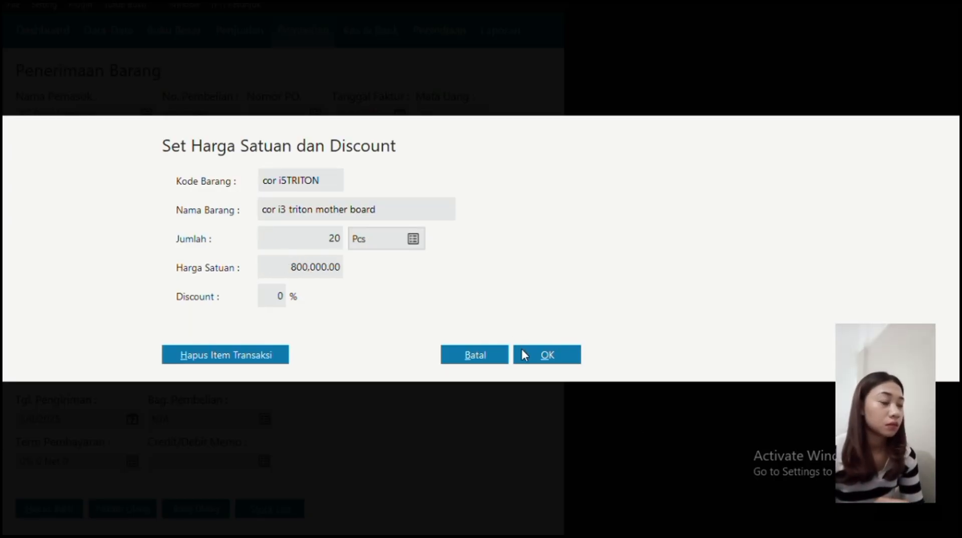
left_click(521, 350)
left_click(300, 508)
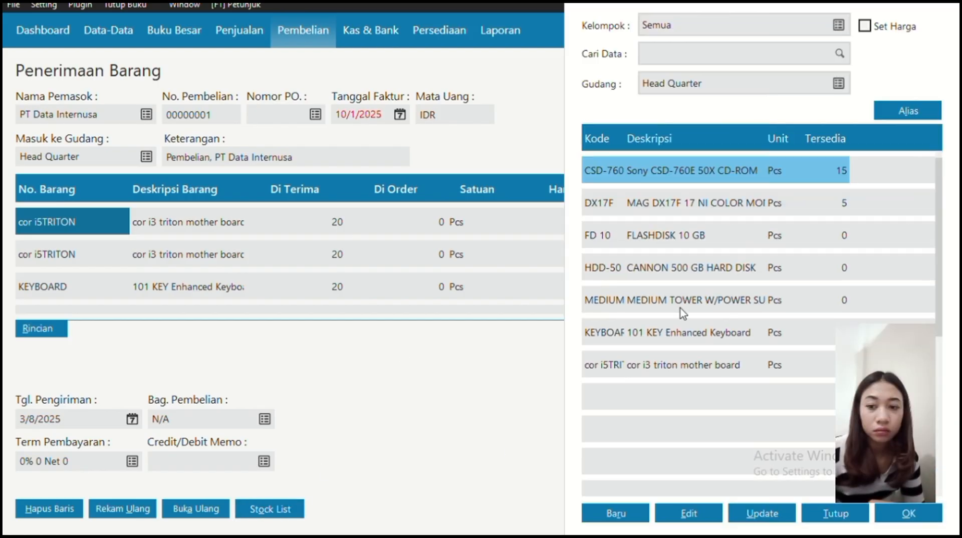
Create stock item S2120XL described as 'Diamond stealth 64 PCI'.
left_click(630, 514)
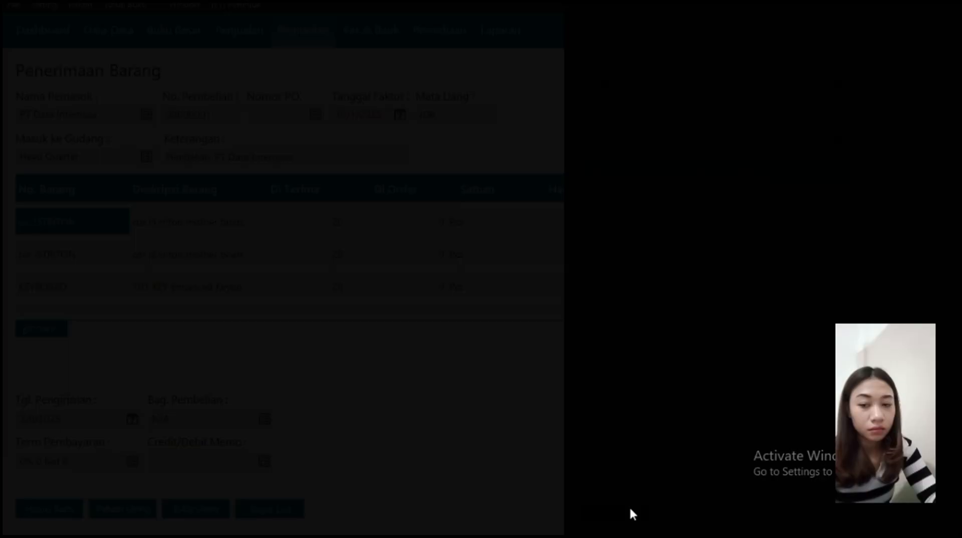
type("S2120XL")
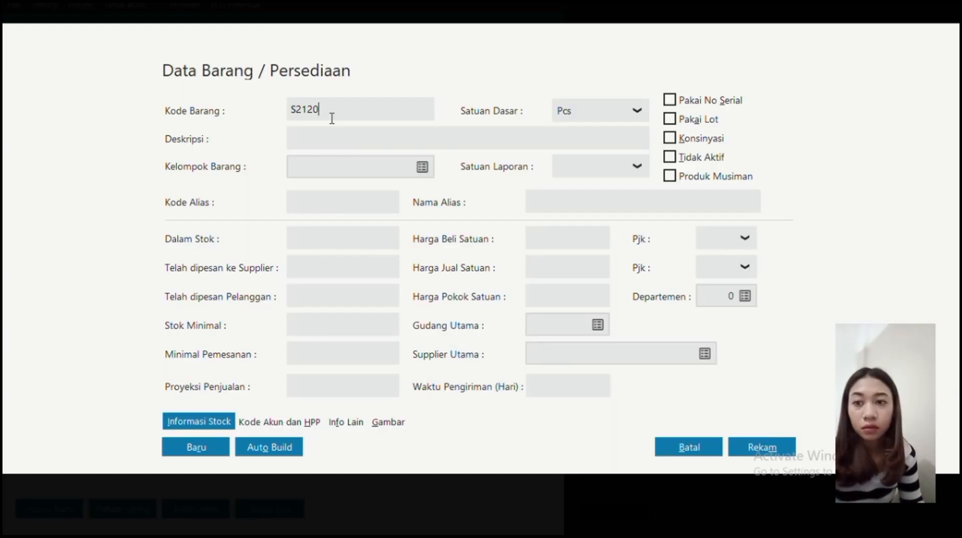
left_click(328, 137)
type("Diamond stealth 64")
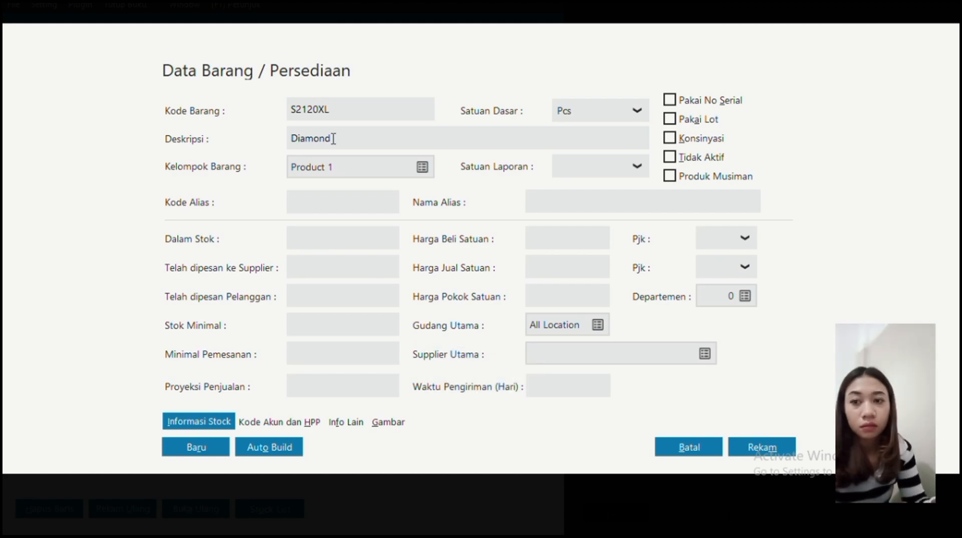
key("Caps_Lock")
type("PCI")
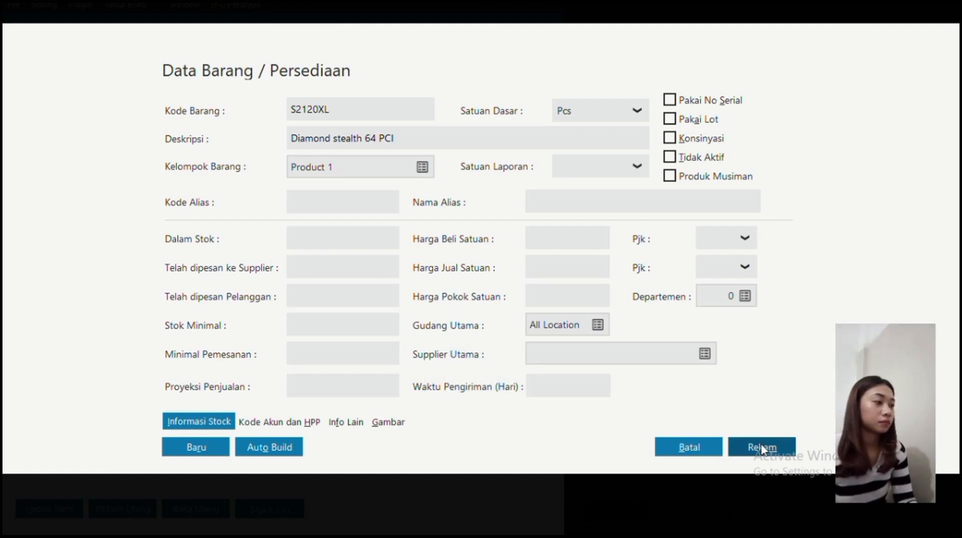
left_click(762, 446)
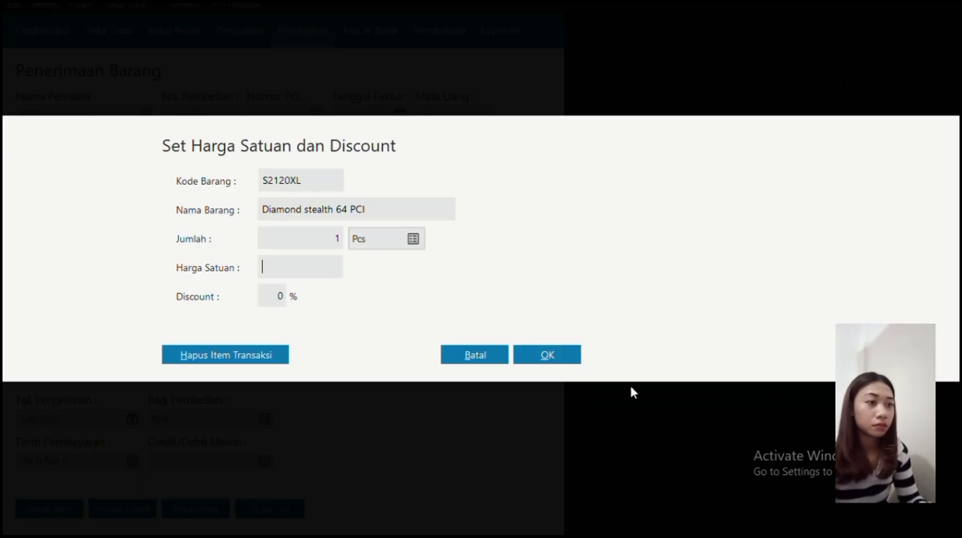
Receive 20 pcs of S2120XL at 75,000 and close the stock list.
left_click(317, 234)
type("20")
left_click(266, 266)
left_click(543, 356)
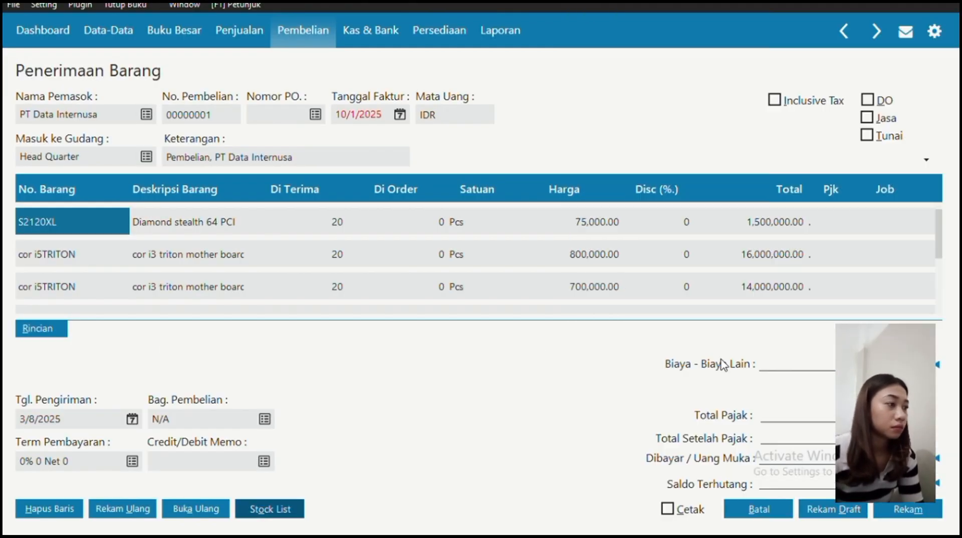
left_click(710, 296)
scroll(710, 295, "down", 1)
scroll(709, 296, "up", 3)
scroll(709, 295, "down", 4)
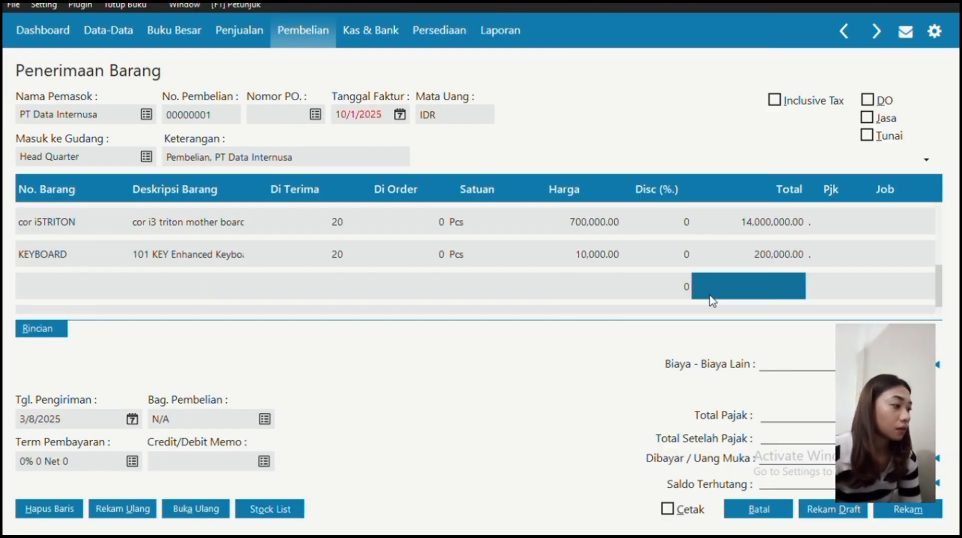
Save the goods receipt, accepting the accounting-period warning with Ya.
left_click(891, 509)
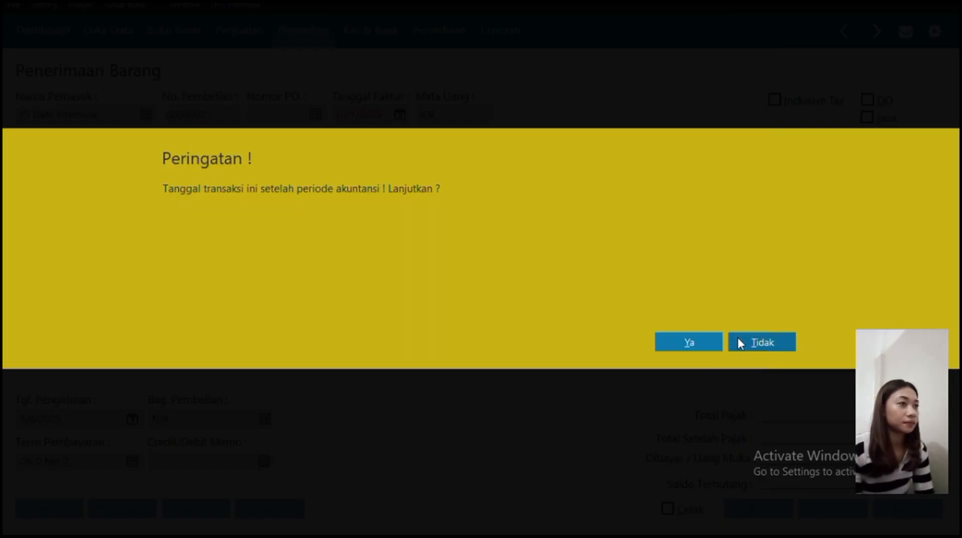
left_click(714, 345)
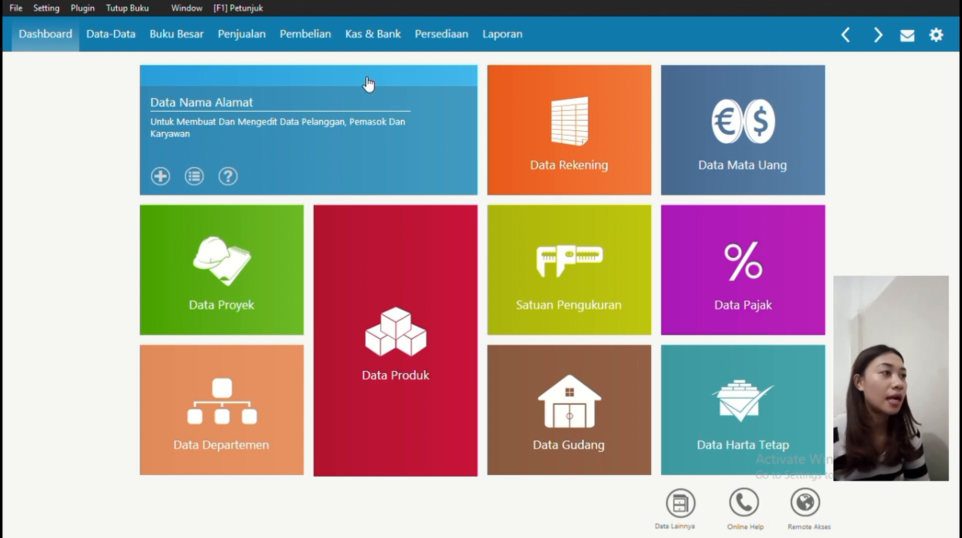
Begin goods receipt 00000002 from Pembelian and bring up the Nama Pemasok vendor list.
left_click(309, 40)
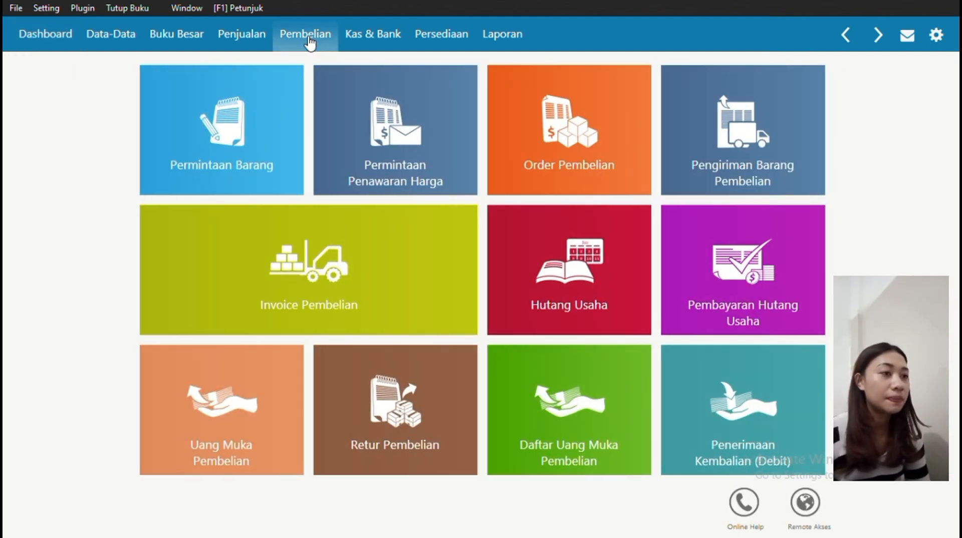
mouse_move(317, 298)
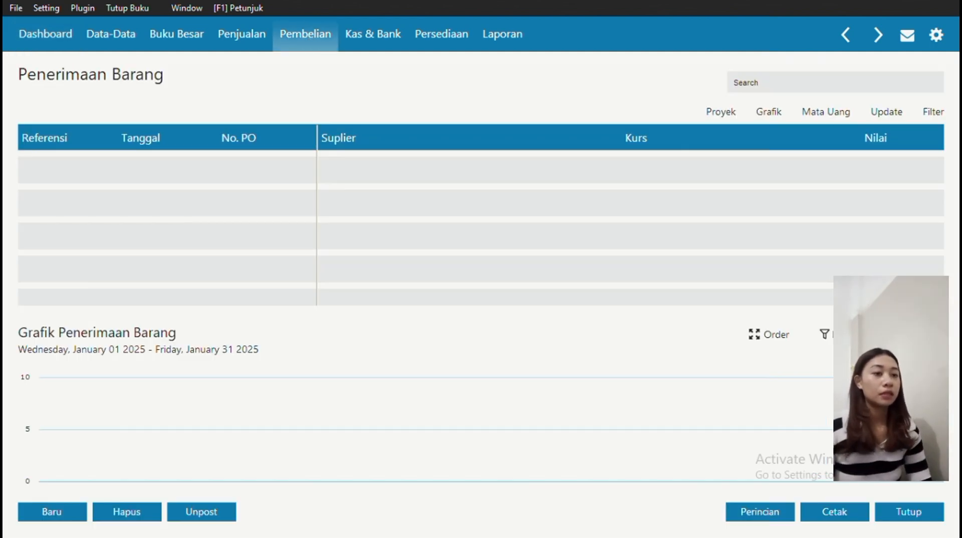
left_click(50, 506)
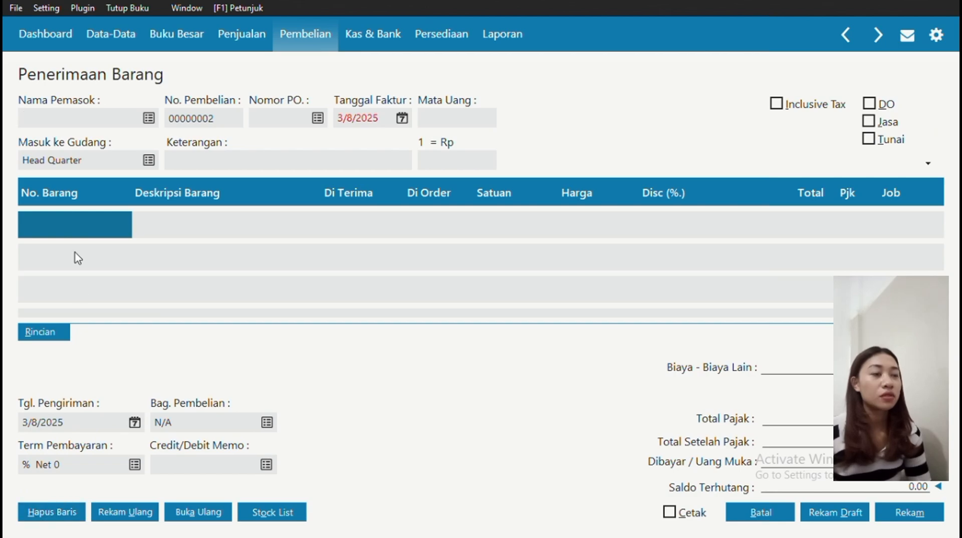
left_click(148, 115)
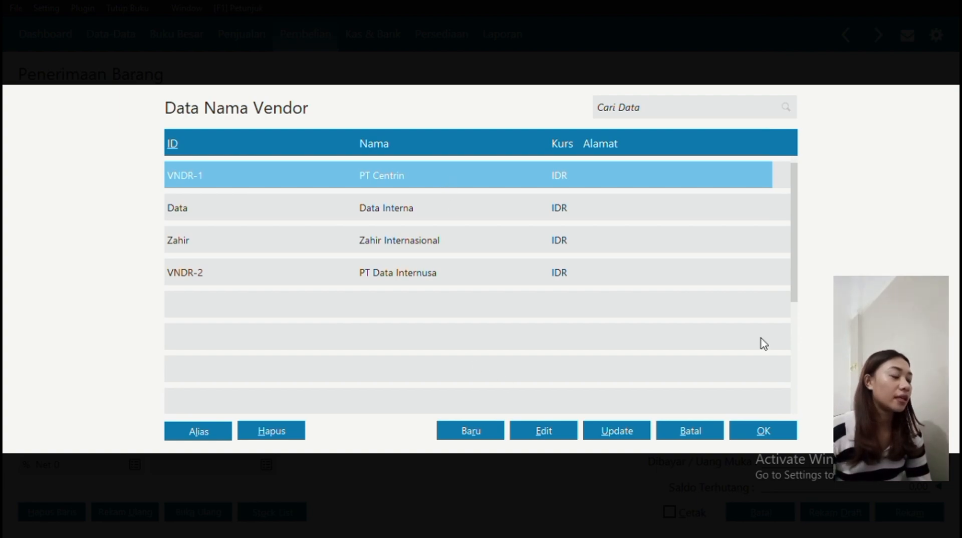
Confirm PT Centrin as supplier and set the invoice date to 1/20/2025.
left_click(759, 434)
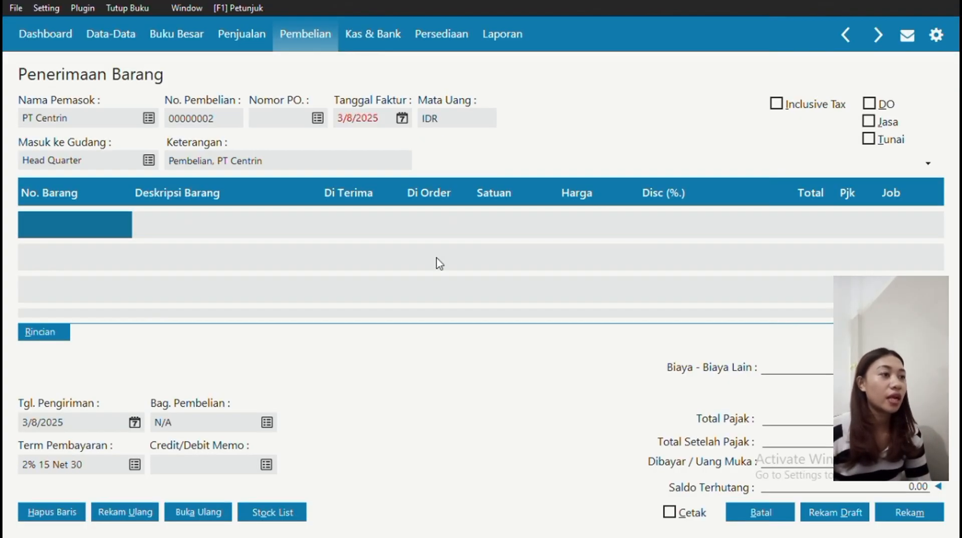
left_click(402, 119)
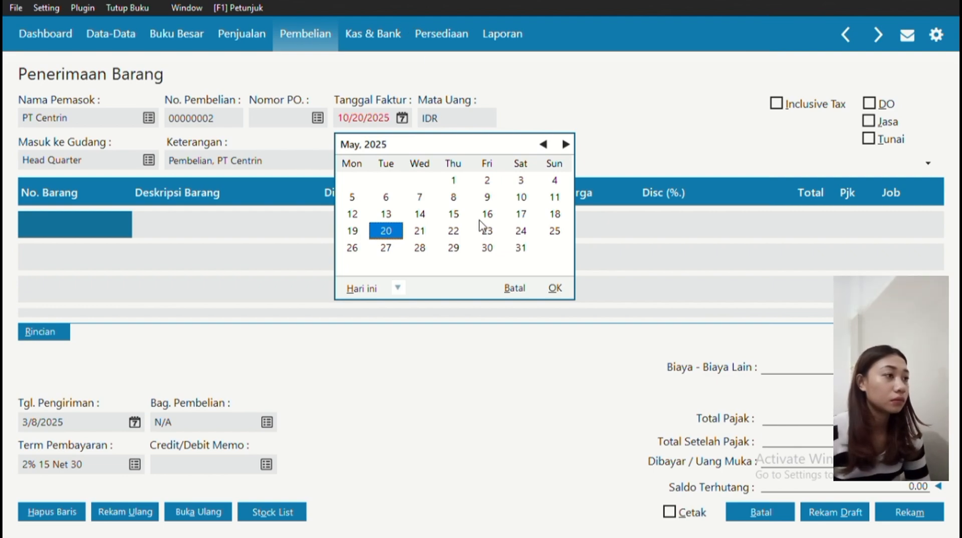
left_click(542, 146)
left_click(542, 145)
left_click(543, 145)
left_click(544, 144)
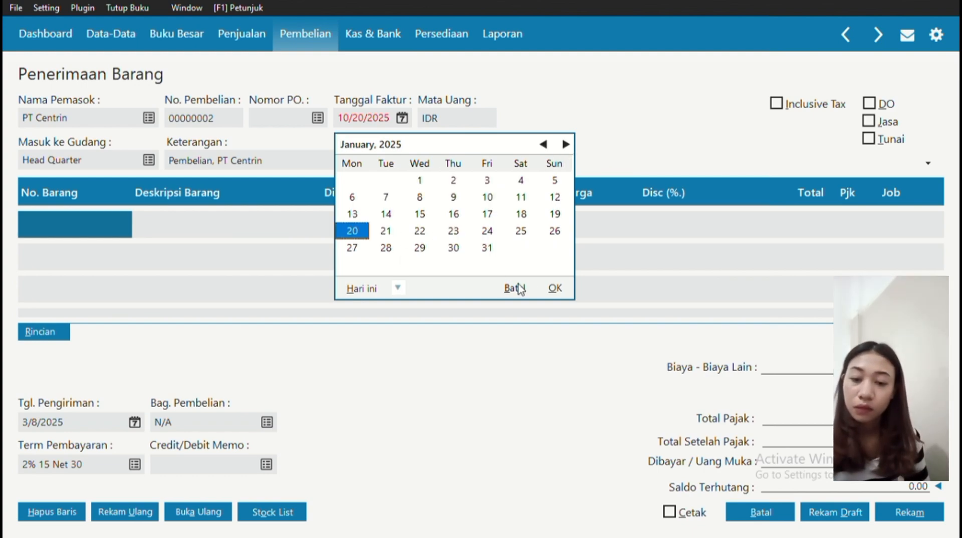
left_click(553, 290)
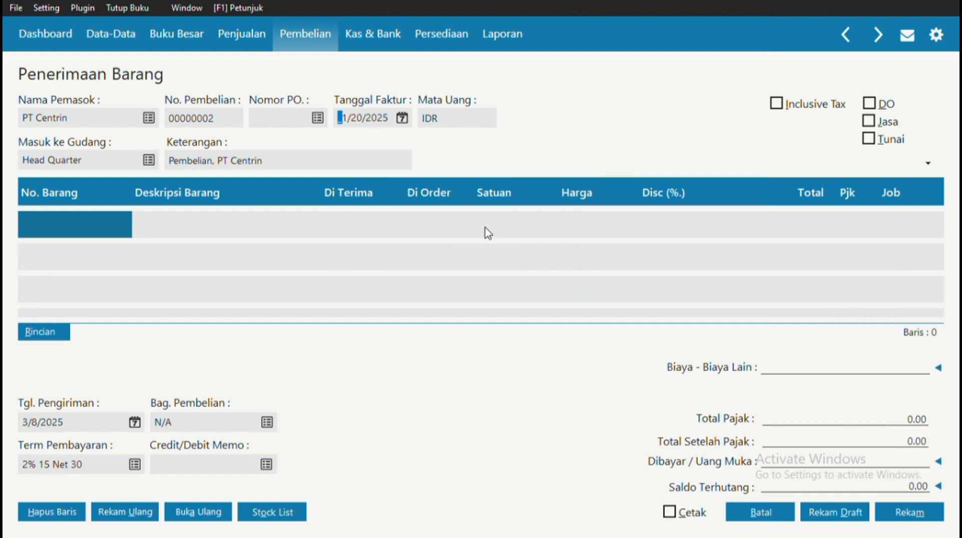
left_click(98, 221)
Add the HDD-50 CANNON 500 GB hard disk item to the goods receipt.
left_click(93, 219)
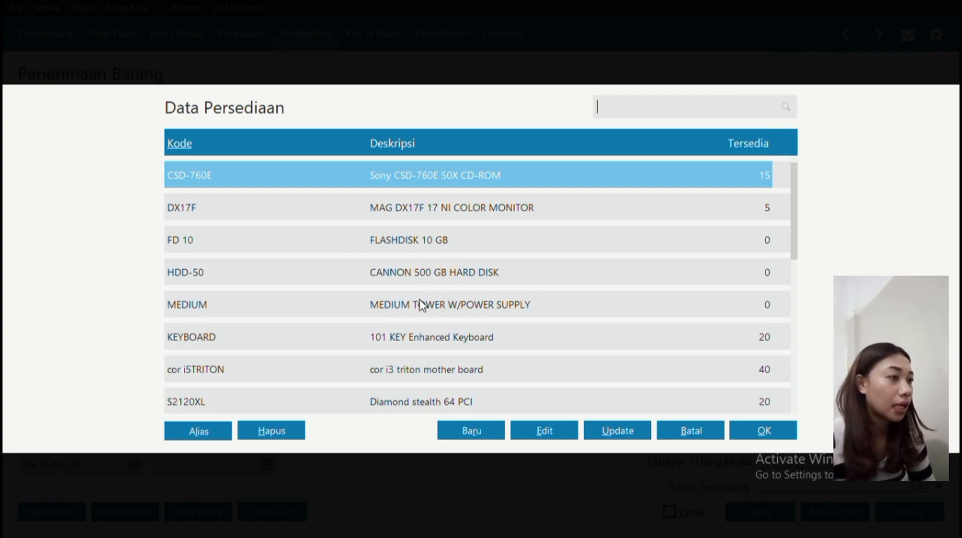
left_click(392, 274)
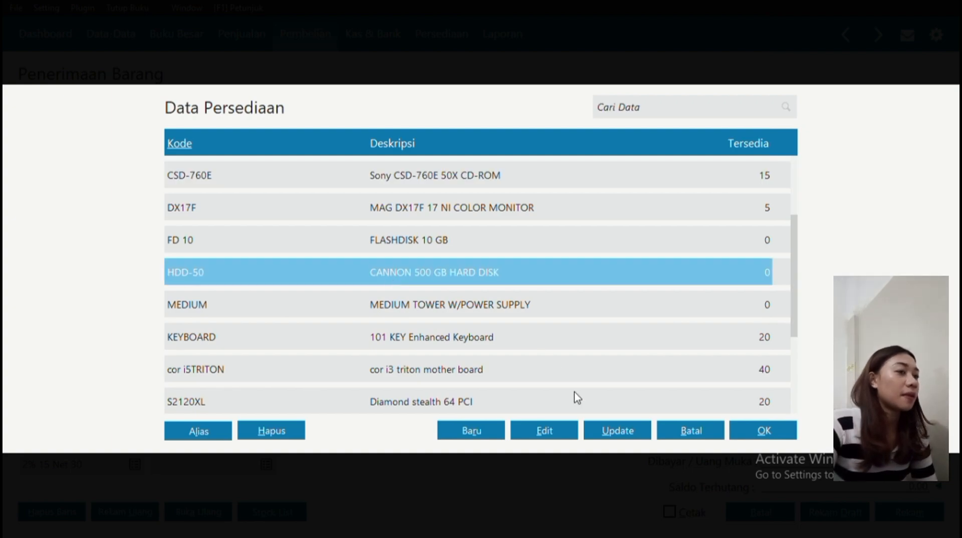
left_click(751, 429)
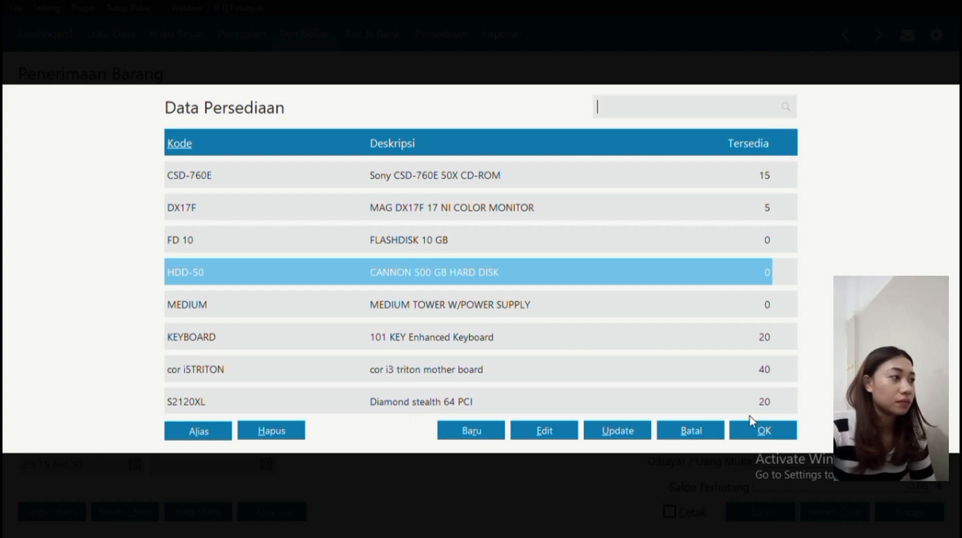
left_click(762, 429)
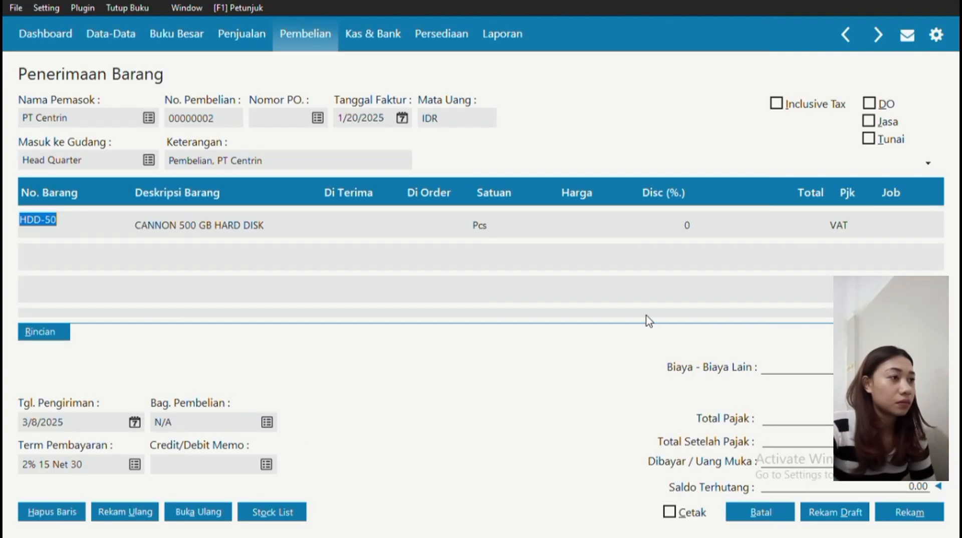
Enter 10 units received at 245,000 each and save the goods receipt.
left_click(484, 220)
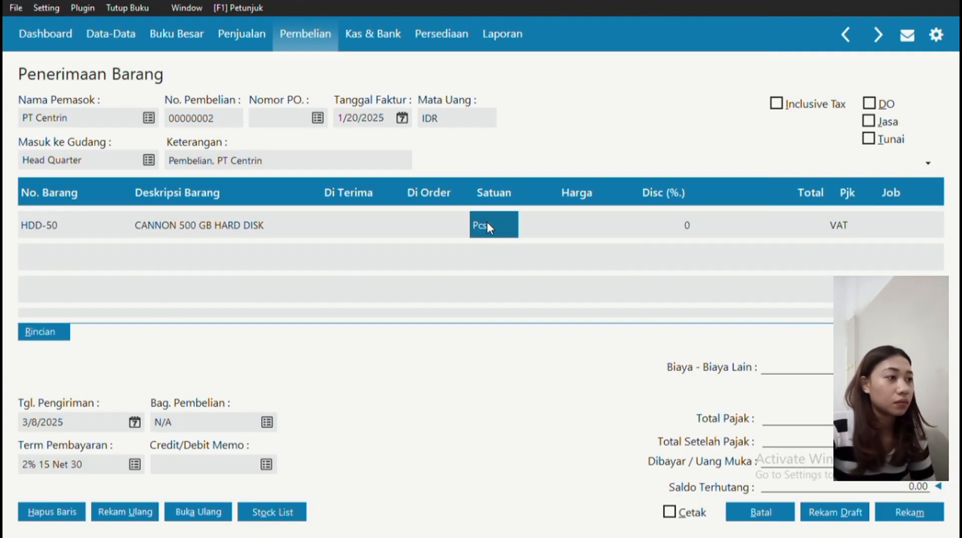
left_click(489, 225)
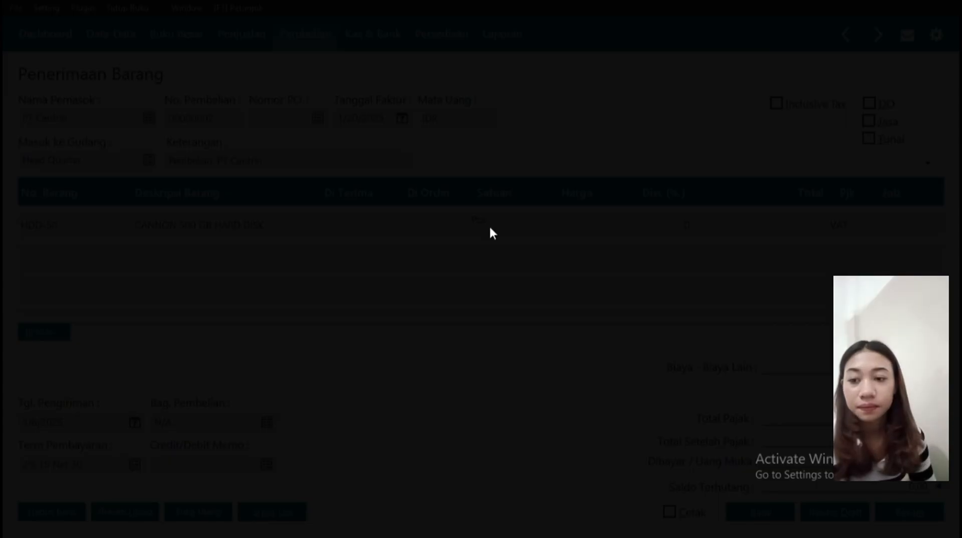
left_click(435, 216)
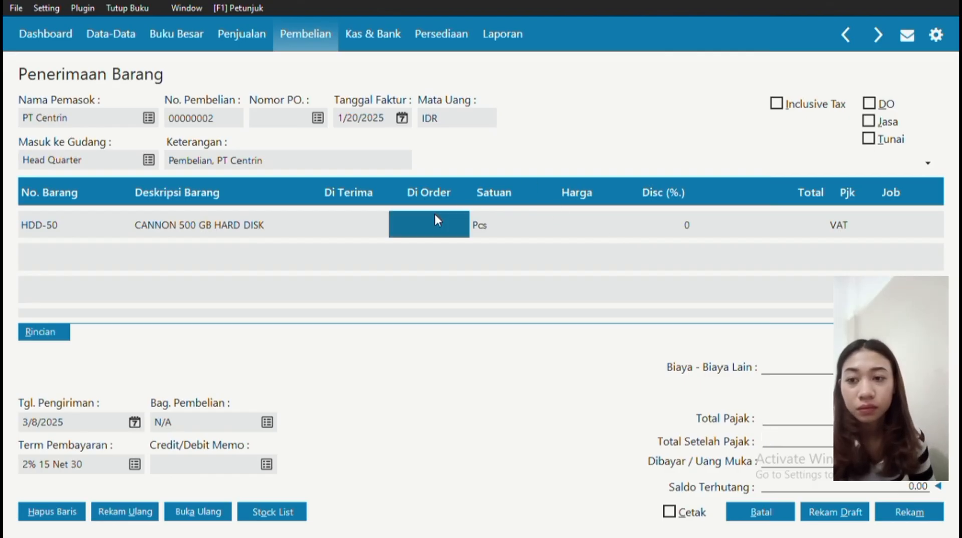
left_click(329, 230)
type("10")
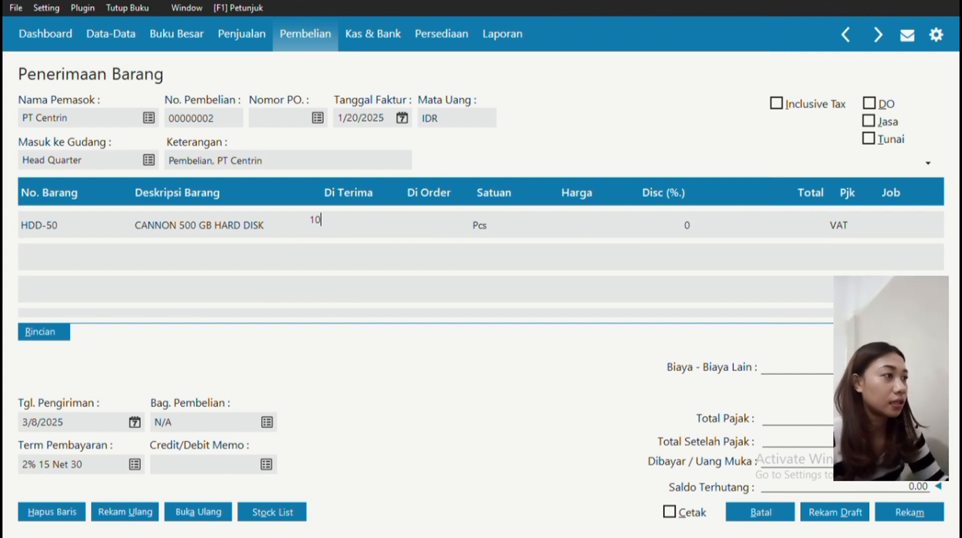
left_click(576, 233)
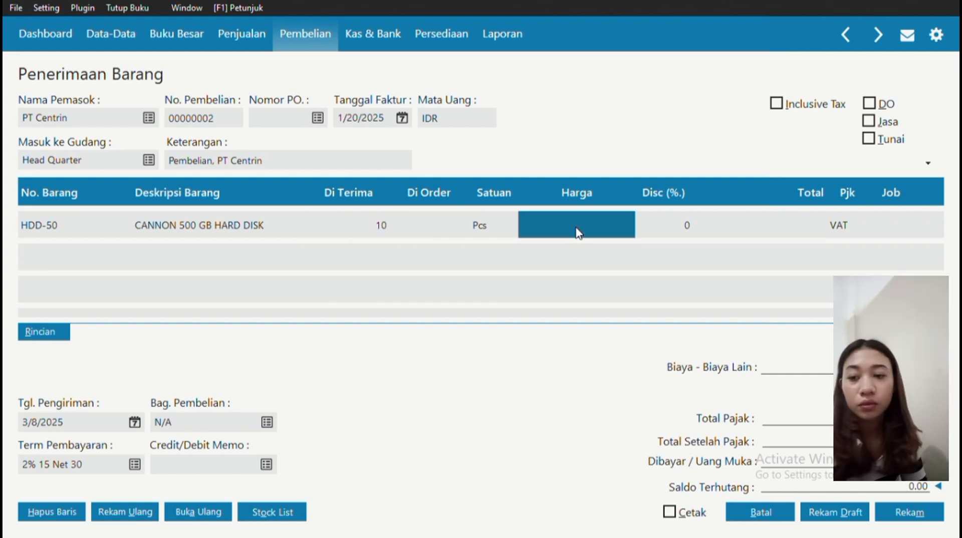
type("245000")
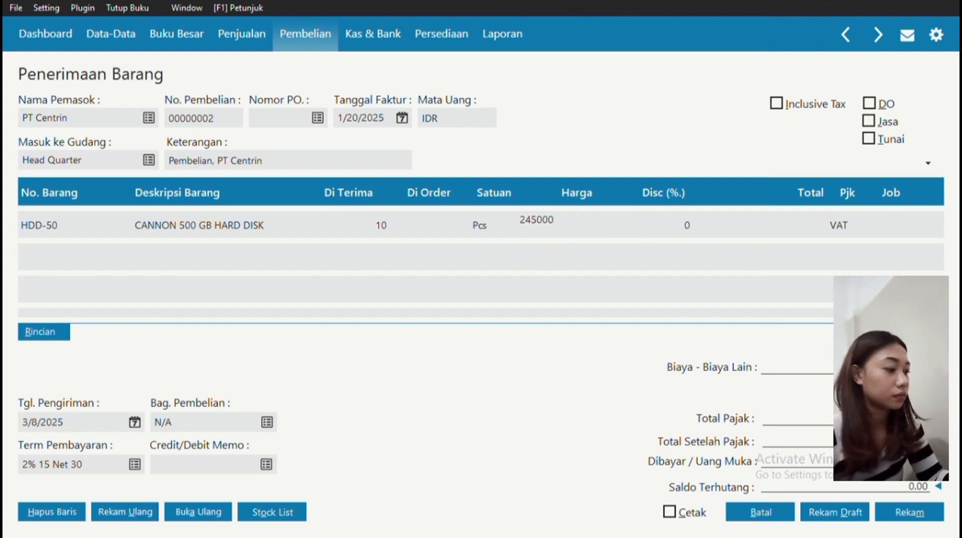
key("Return")
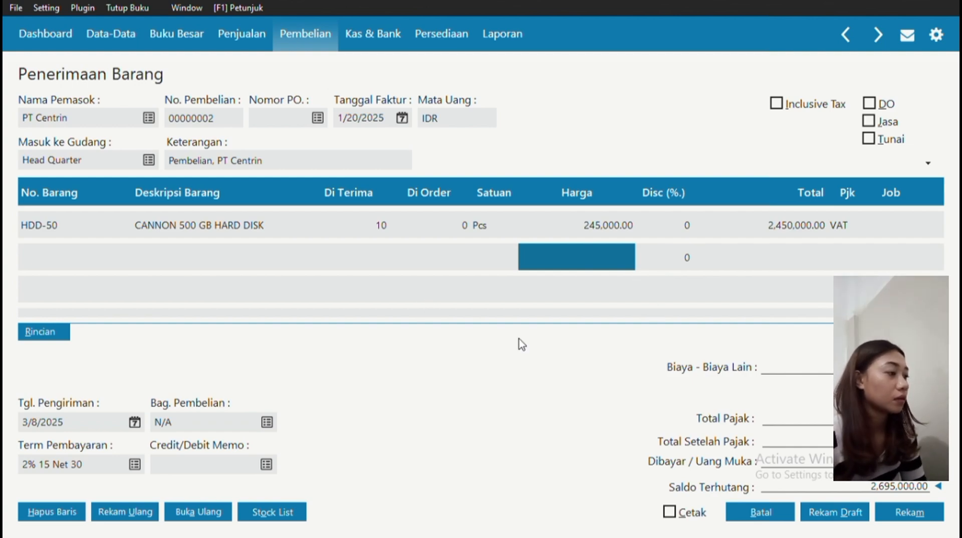
left_click(893, 510)
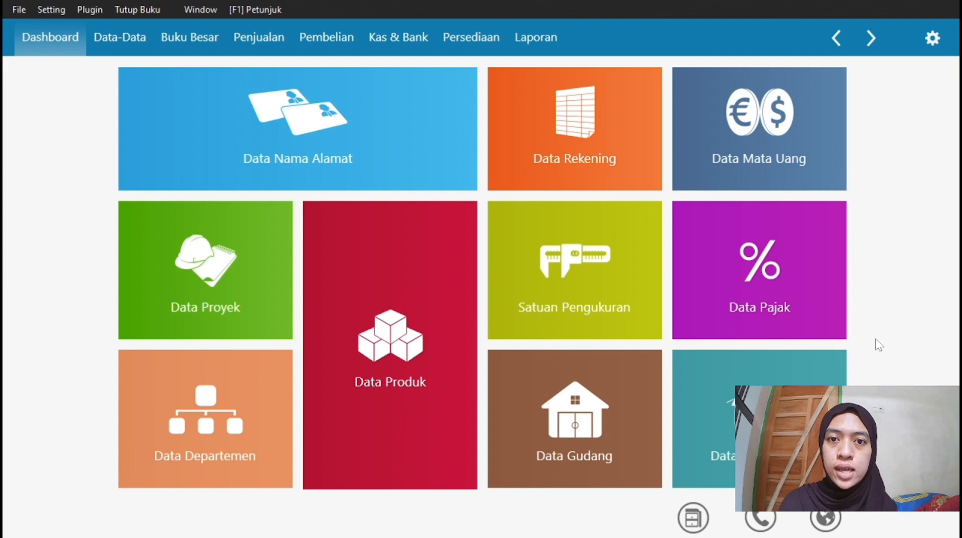
Start a new purchase delivery in Pembelian with supplier PT Centrin.
left_click(327, 43)
mouse_move(781, 149)
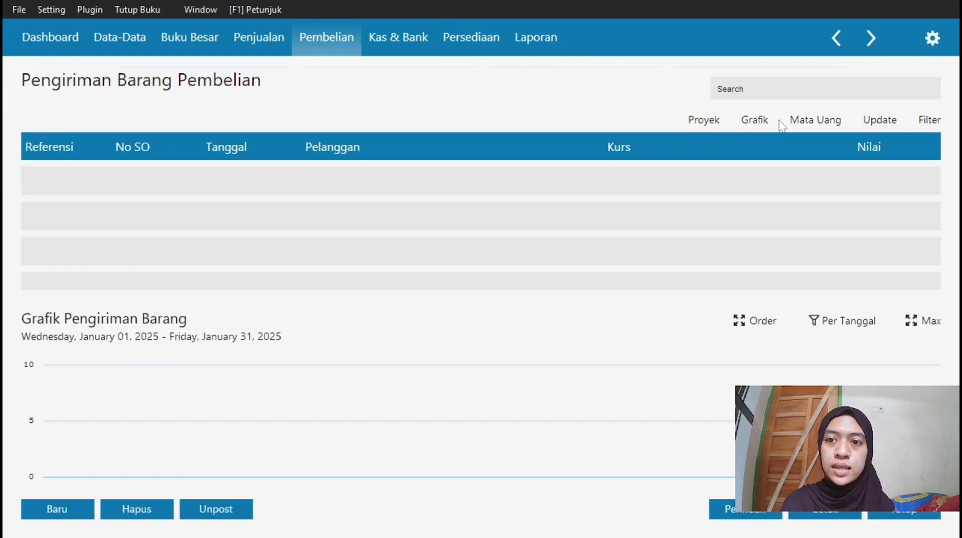
left_click(58, 509)
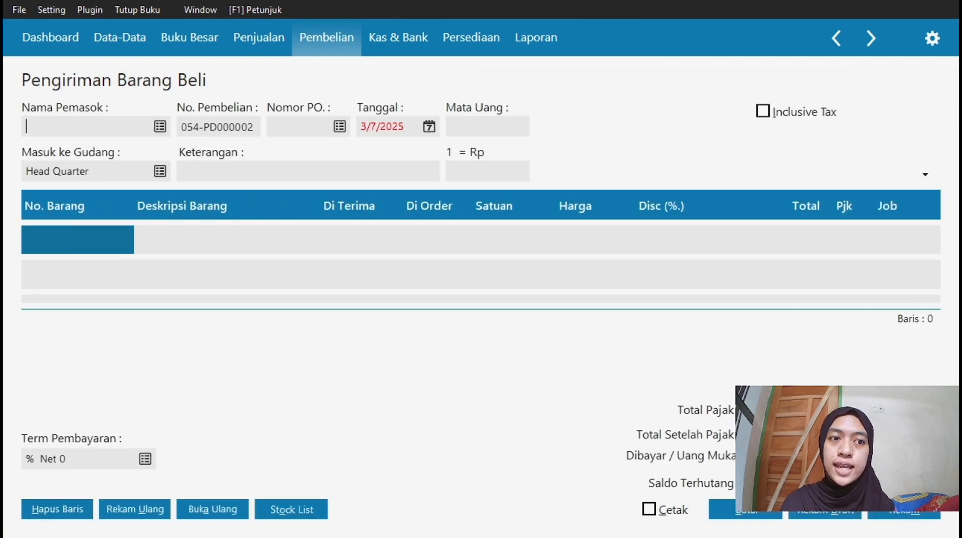
left_click(162, 127)
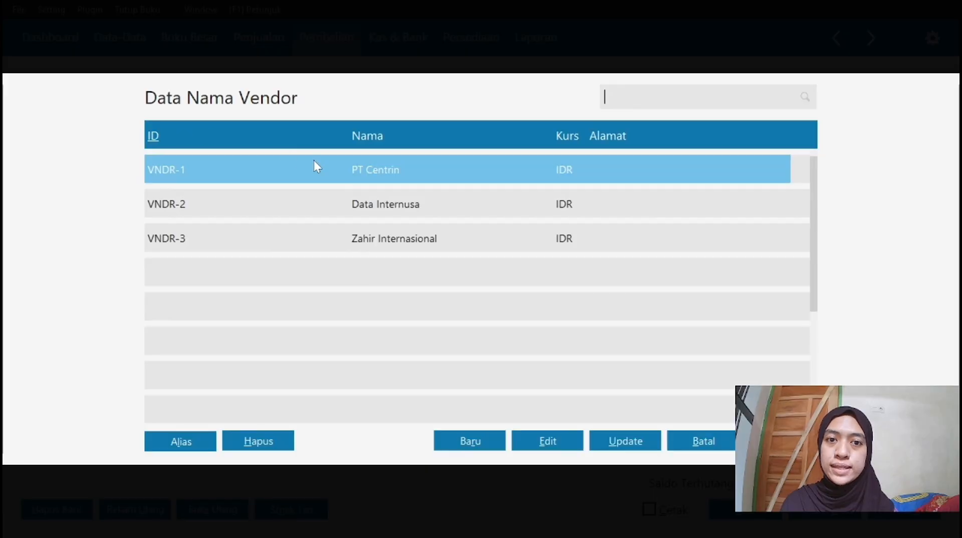
key("Return")
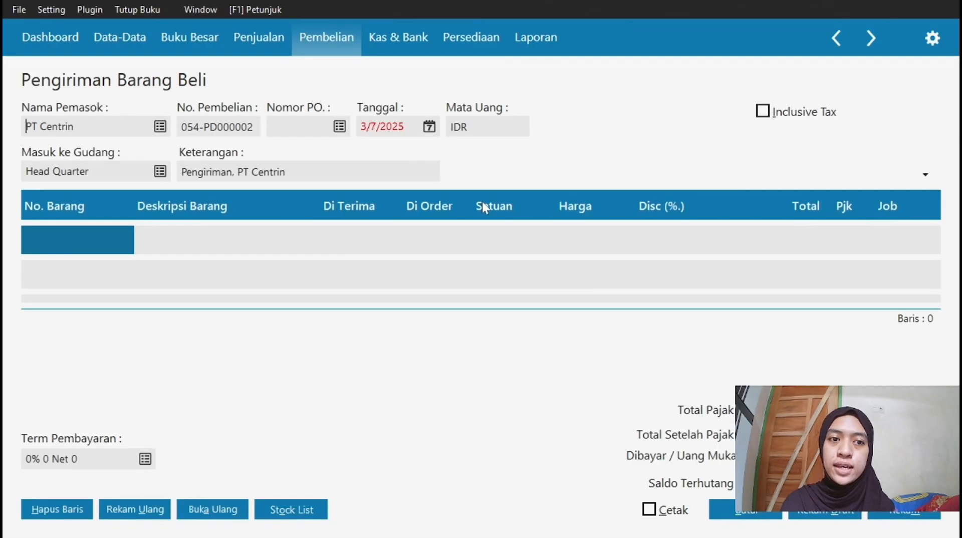
Set the delivery date to 1/21/2025.
left_click(430, 127)
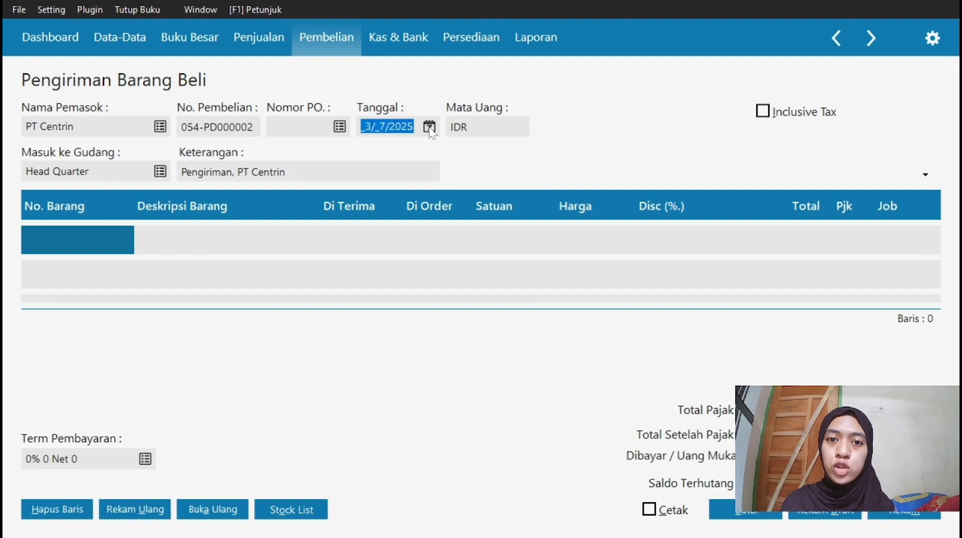
left_click(584, 155)
left_click(581, 155)
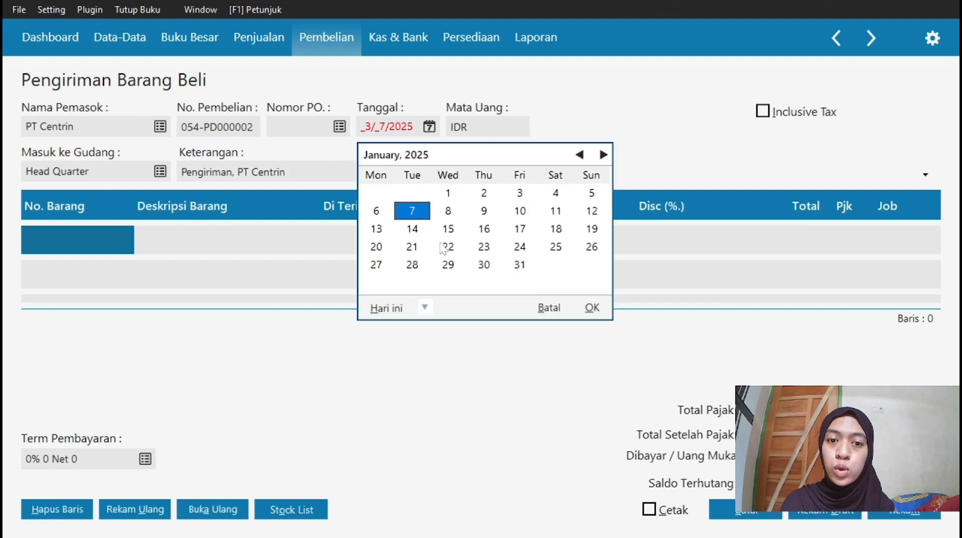
left_click(412, 247)
left_click(592, 307)
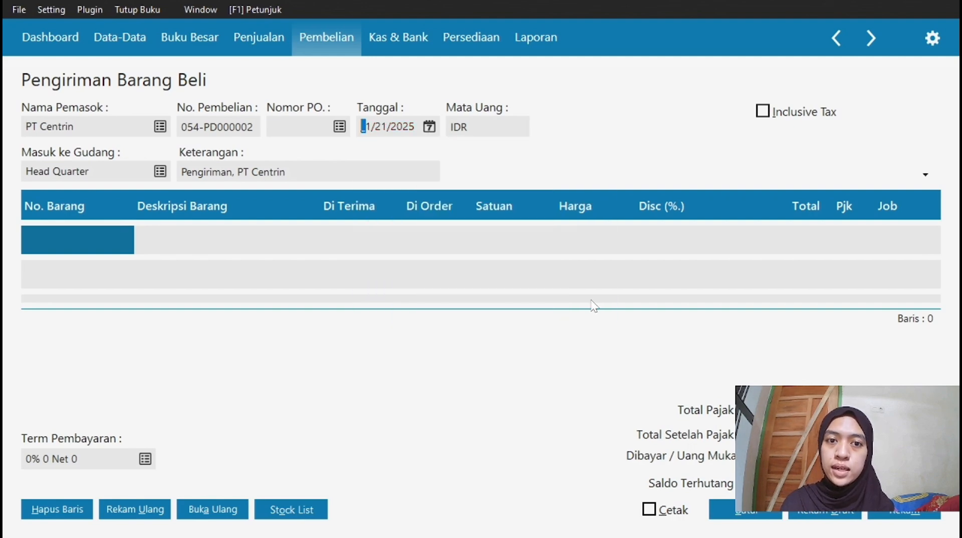
Add the HRD hardisk item with quantity 8 and save the delivery.
double_click(100, 245)
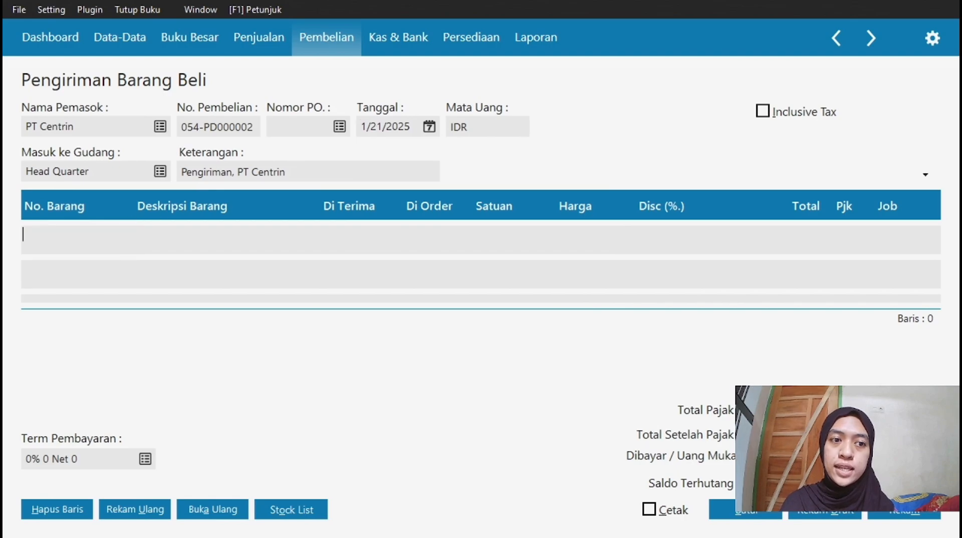
key("Down")
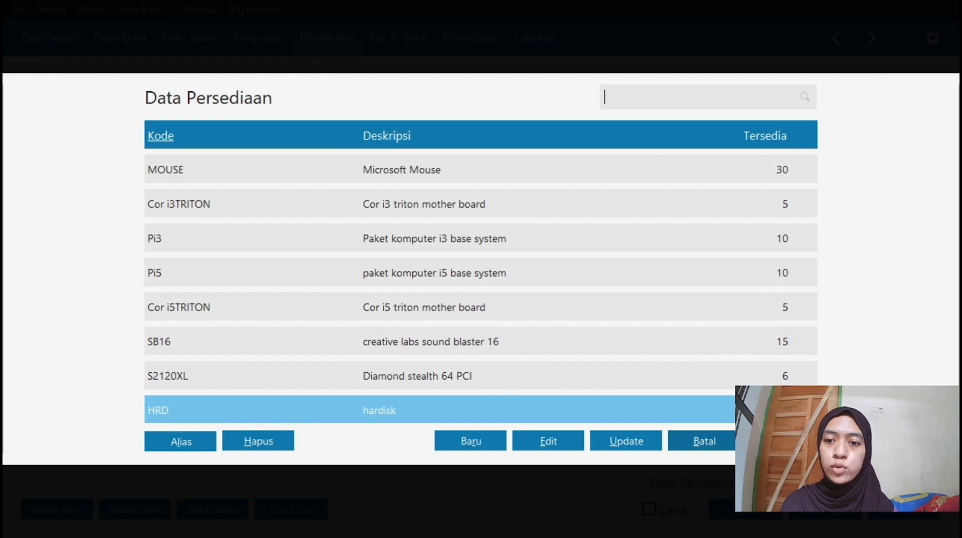
double_click(507, 399)
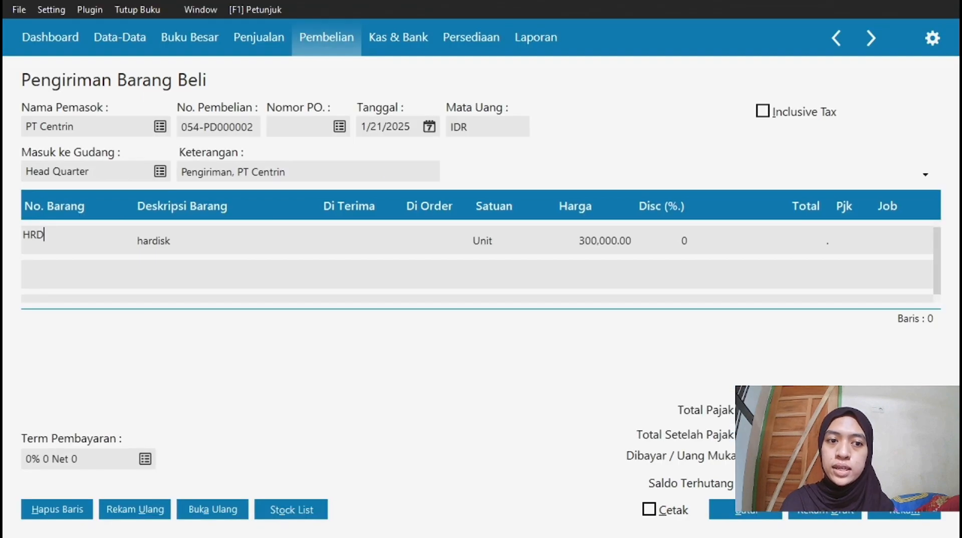
left_click(349, 233)
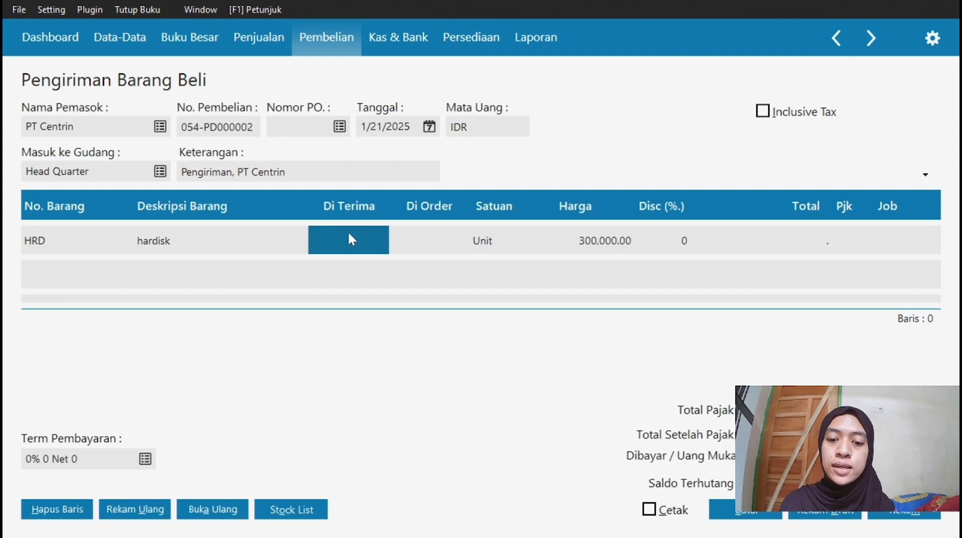
type("8")
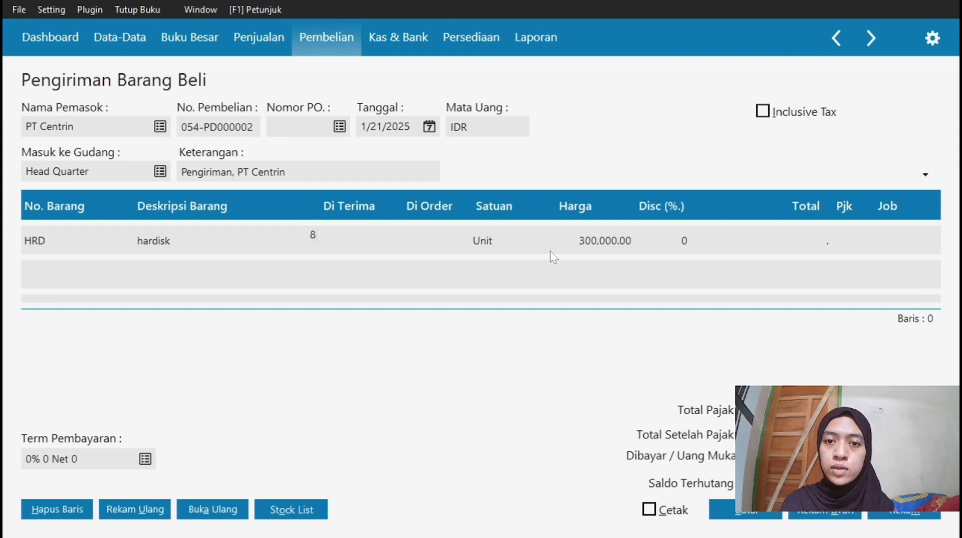
left_click(694, 250)
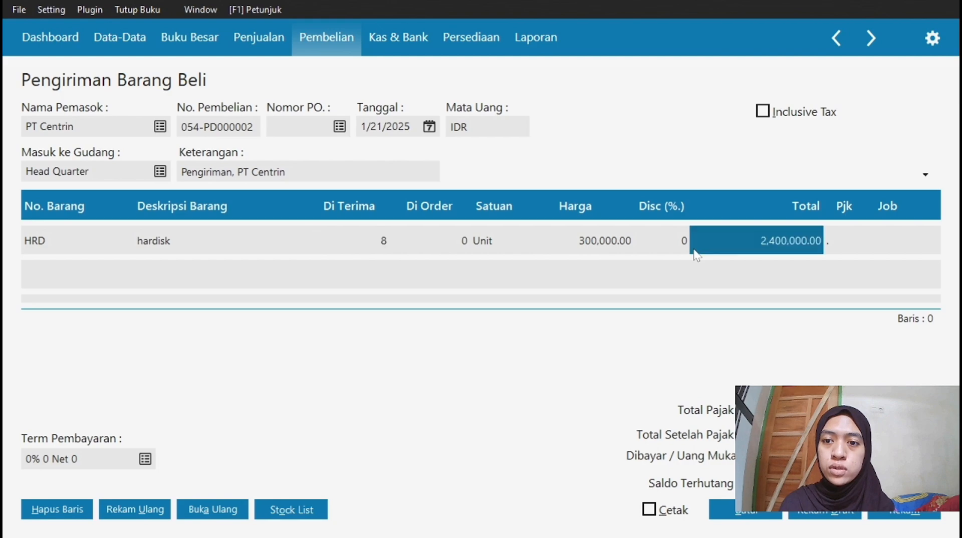
left_click(844, 244)
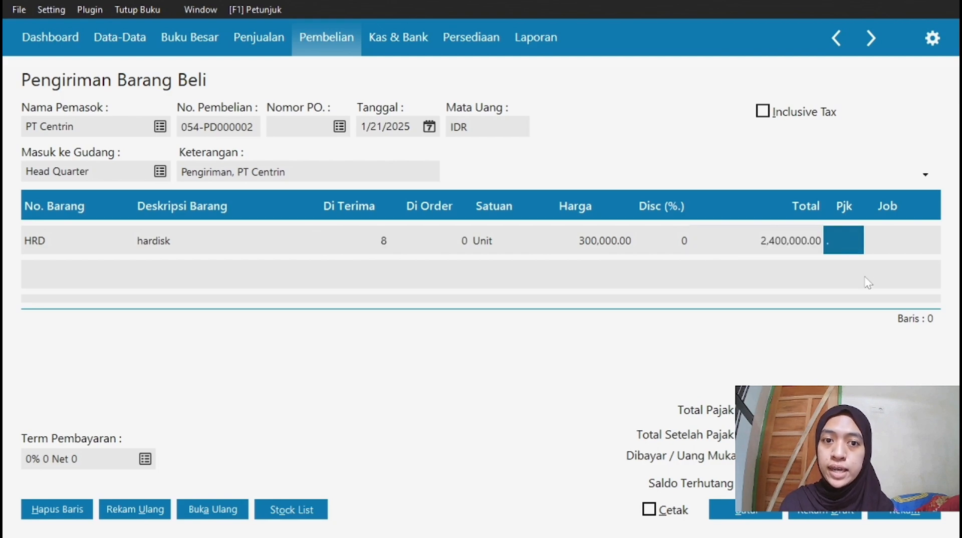
left_click(904, 510)
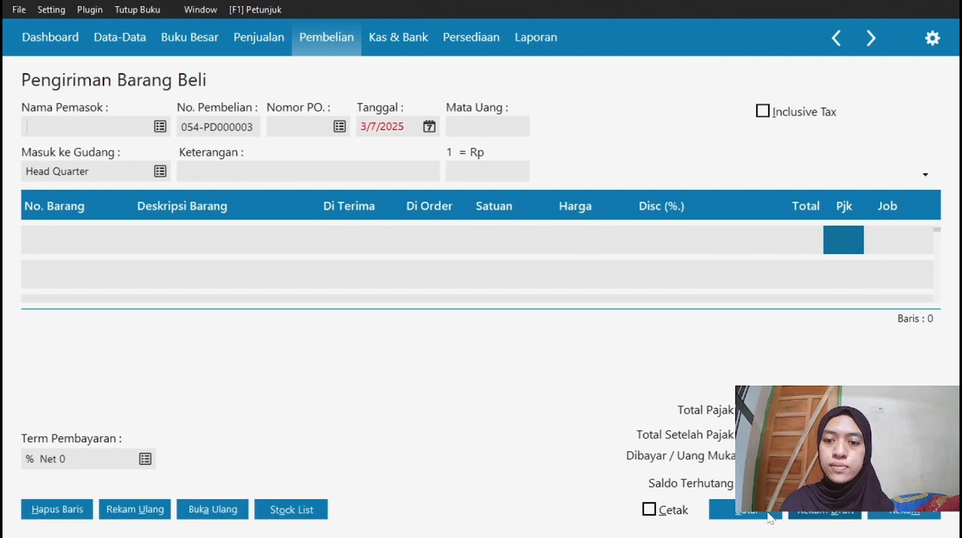
Cancel the blank delivery form, close its list, and open Retur Pembelian.
left_click(749, 518)
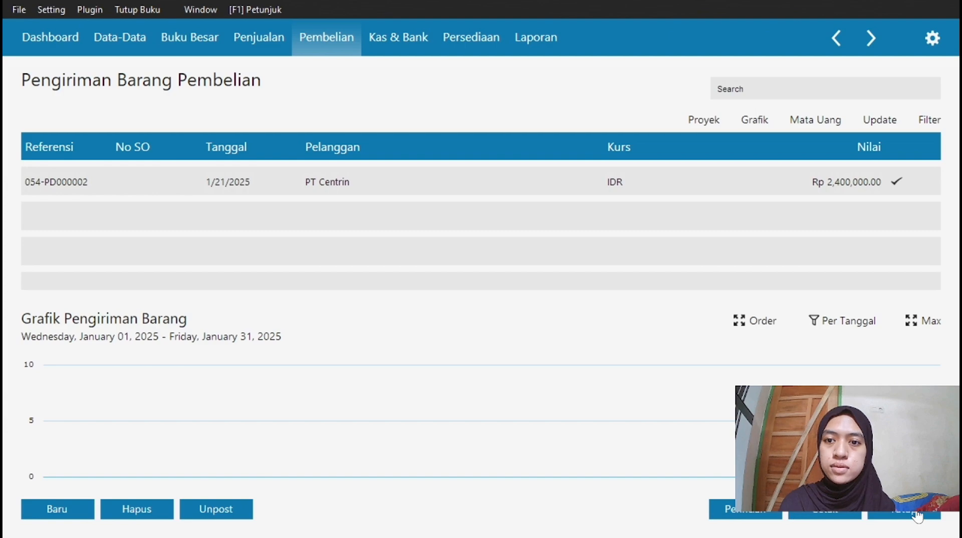
left_click(904, 513)
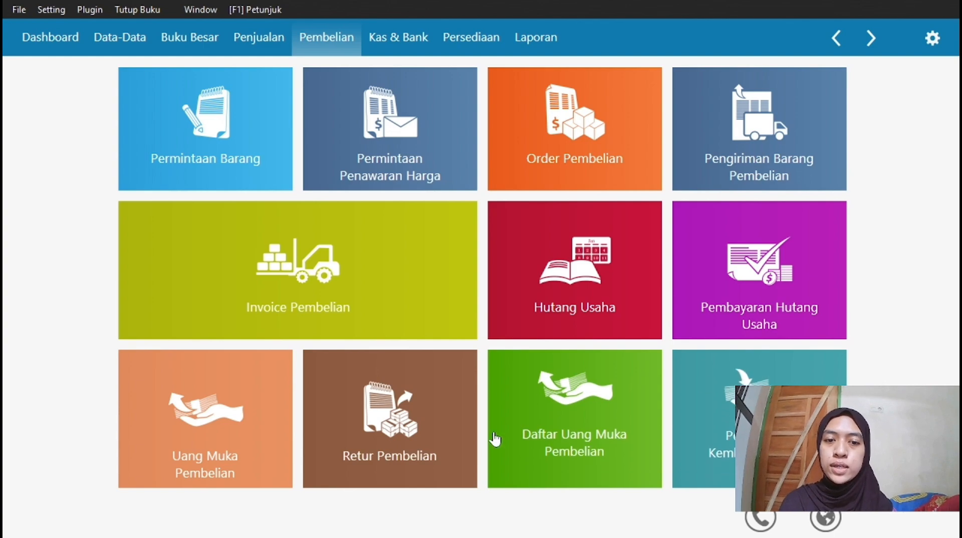
mouse_move(443, 423)
left_click(420, 404)
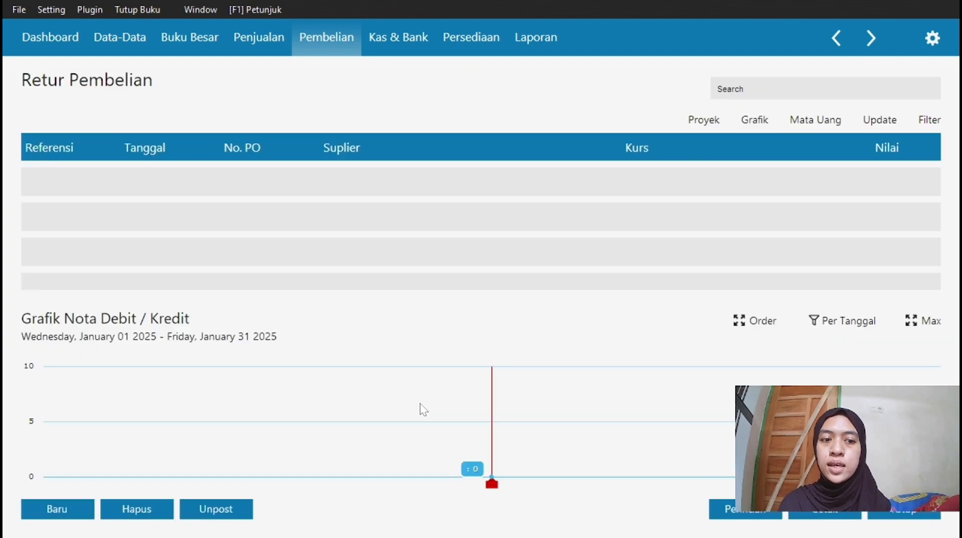
Start a new purchase return from PT Centrin dated 1/22/2025.
left_click(54, 508)
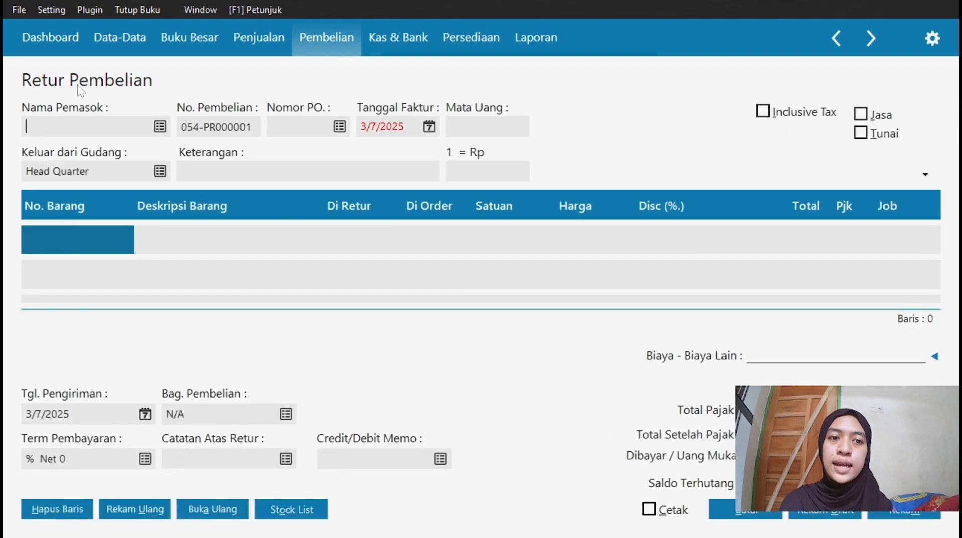
left_click(160, 127)
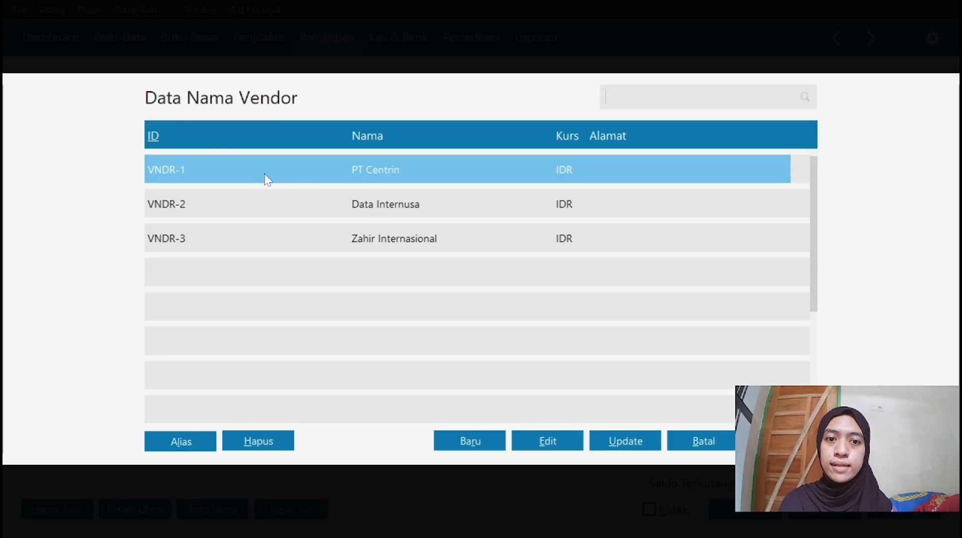
left_click(781, 441)
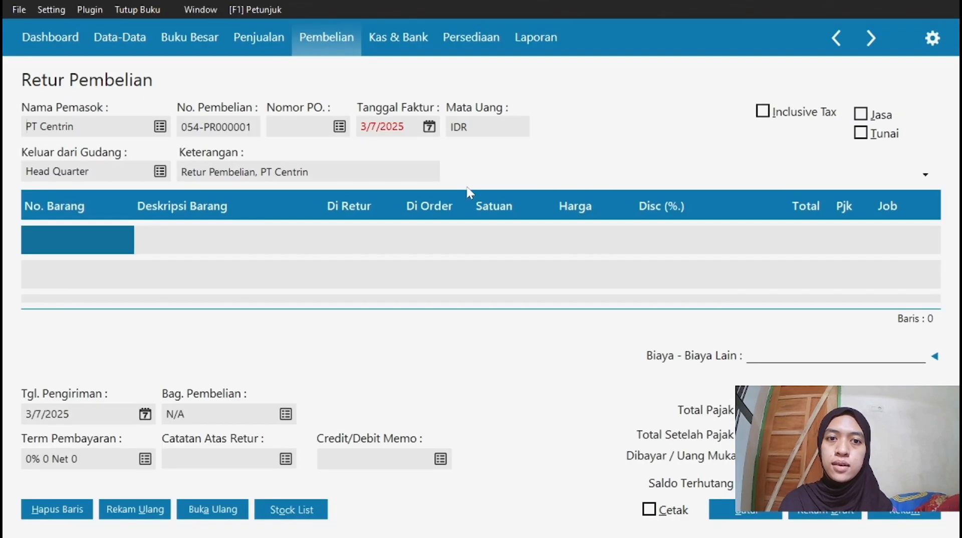
left_click(429, 127)
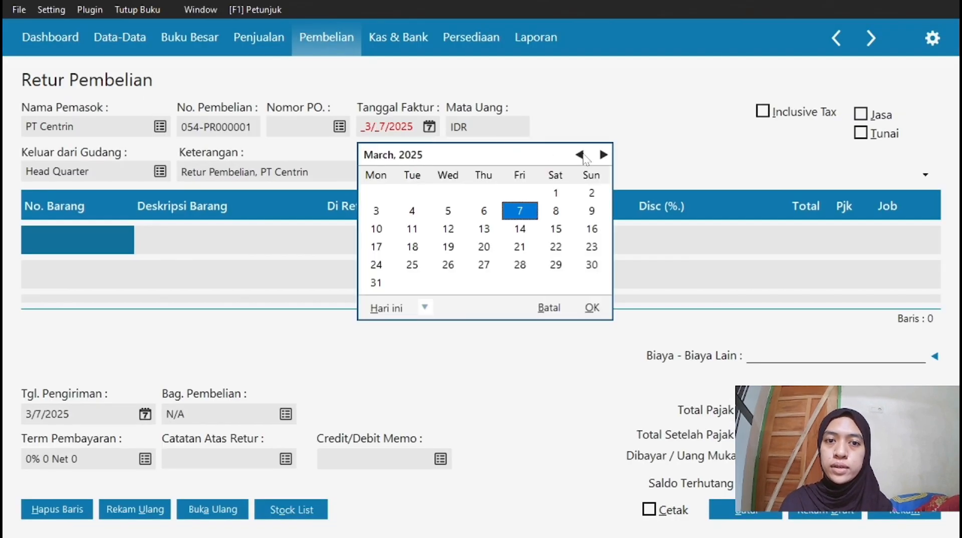
double_click(580, 155)
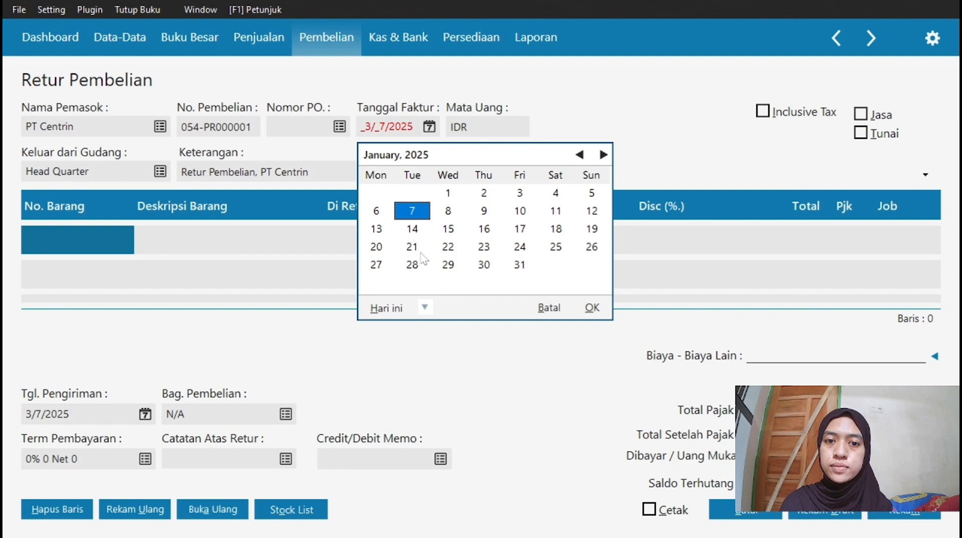
left_click(448, 246)
left_click(587, 310)
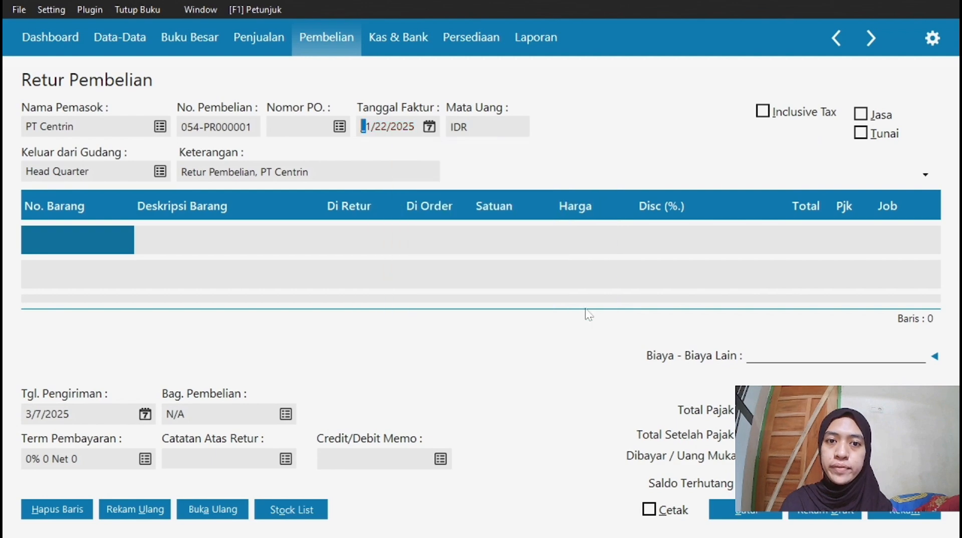
Return one HRD hardisk at 300,000.00 and bring up the memo invoice list.
double_click(83, 246)
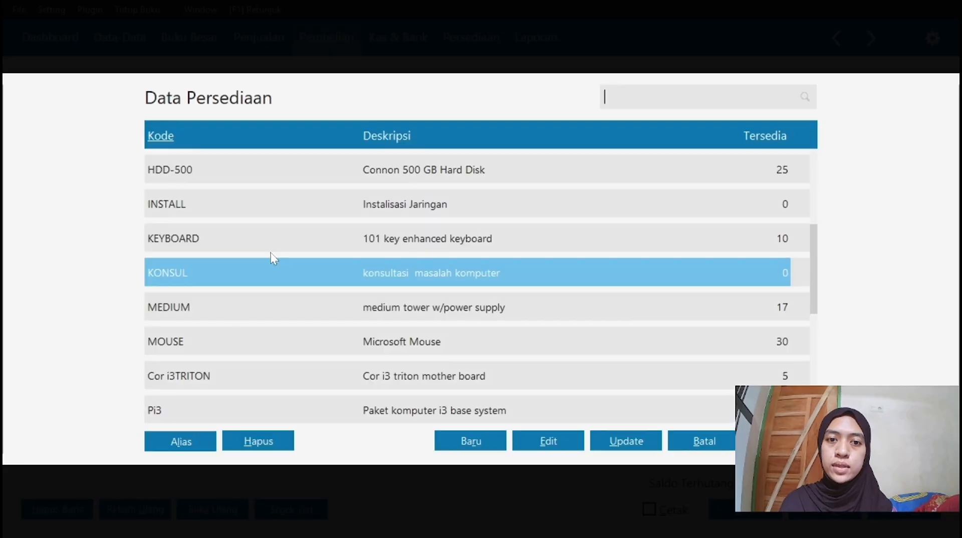
key("Down")
key("Down")
key("Down")
key("Down")
key("Down")
key("Down")
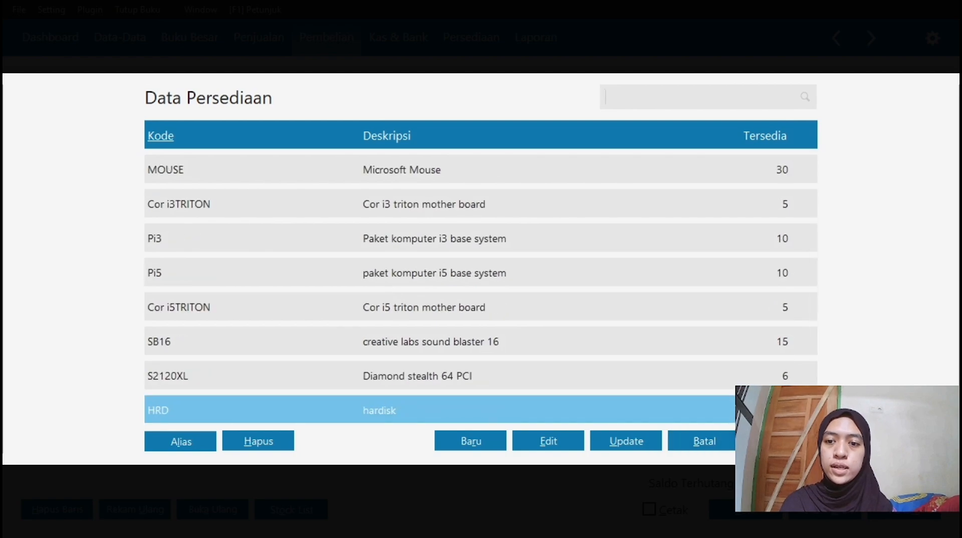
key("Return")
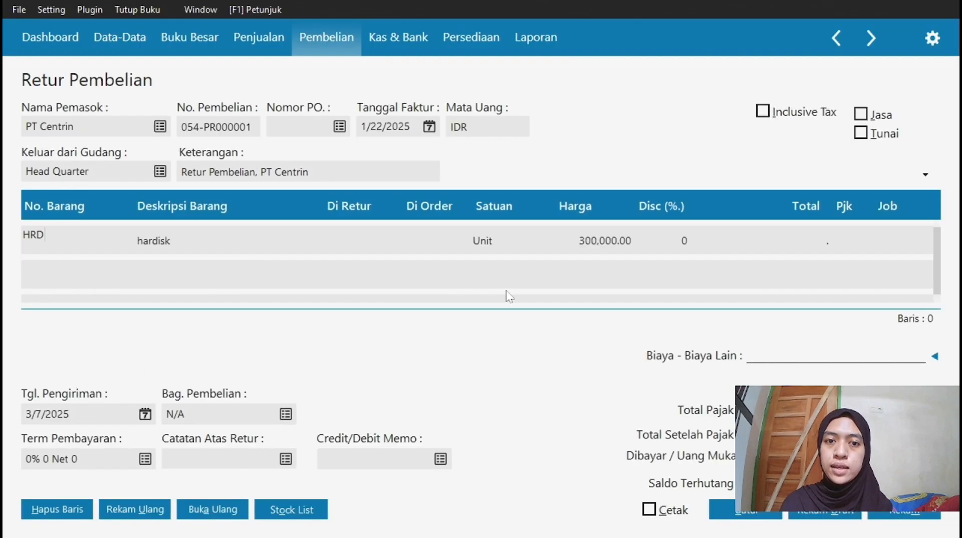
left_click(336, 249)
type("1")
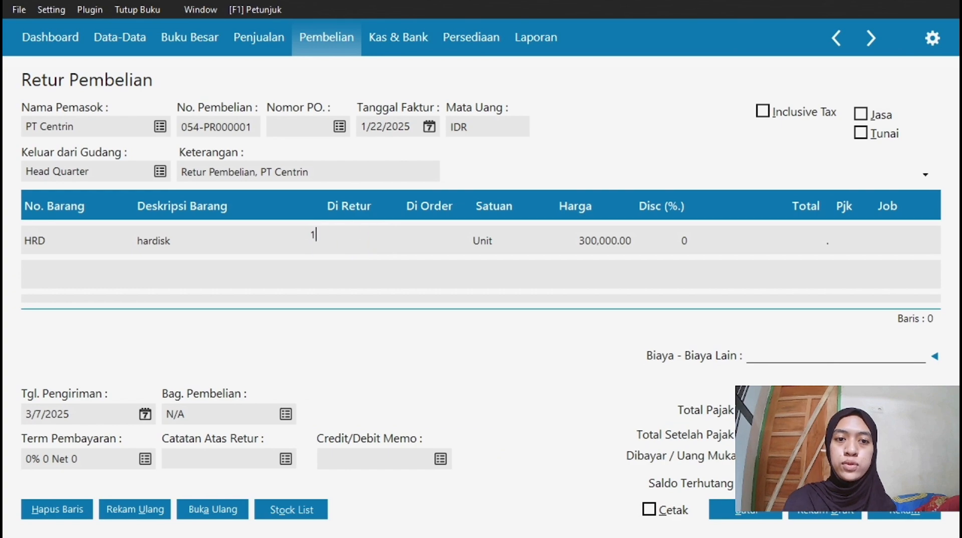
left_click(731, 250)
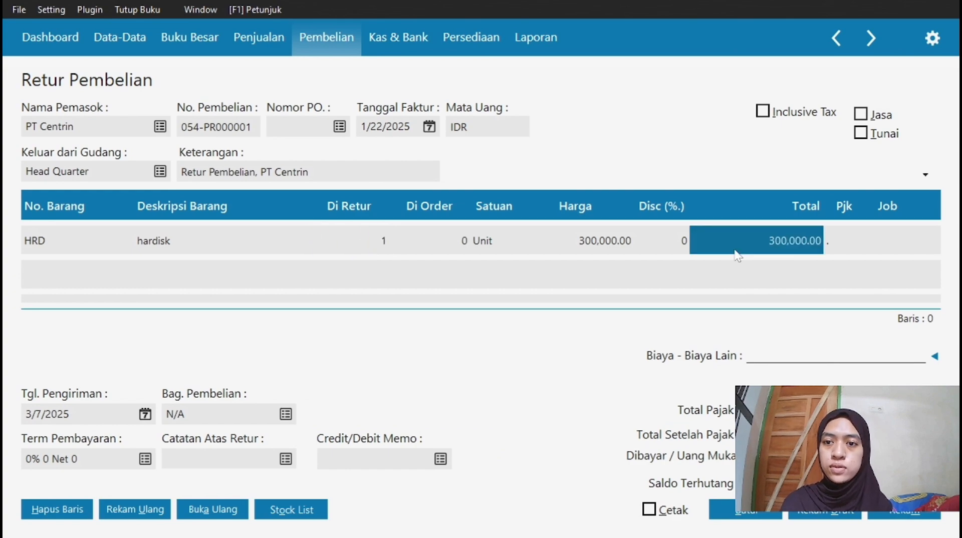
left_click(879, 248)
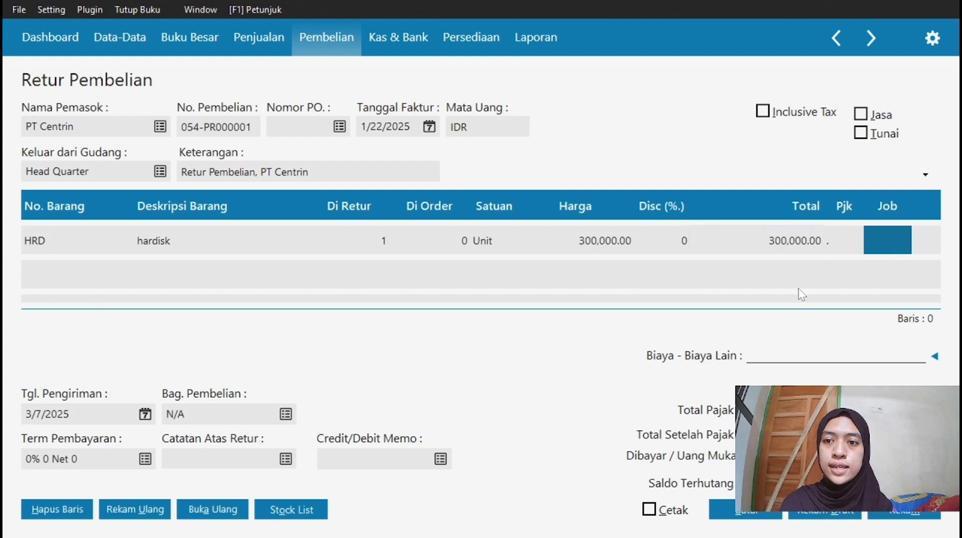
key("Tab")
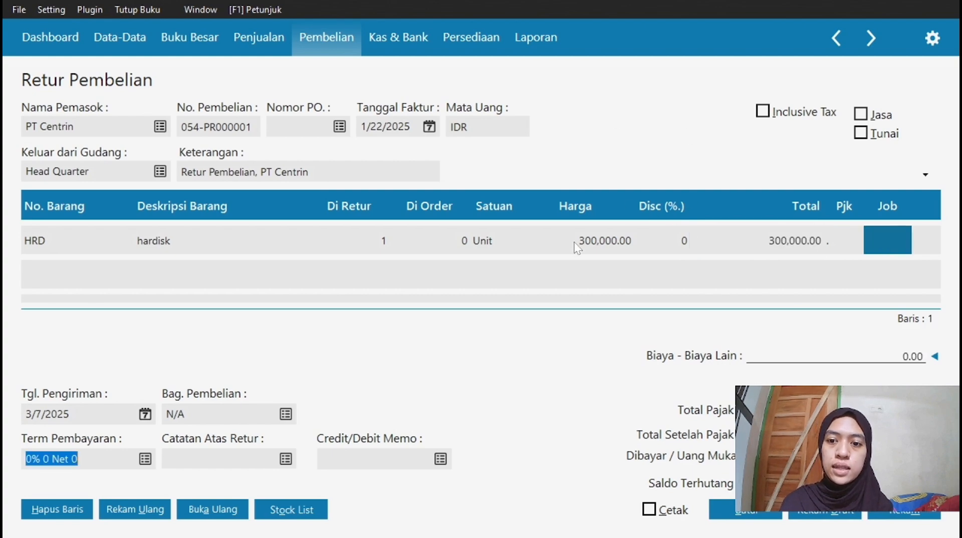
left_click(440, 459)
Link the return to CF113001, accept the price adjustment, save, and close the blank form.
left_click(550, 215)
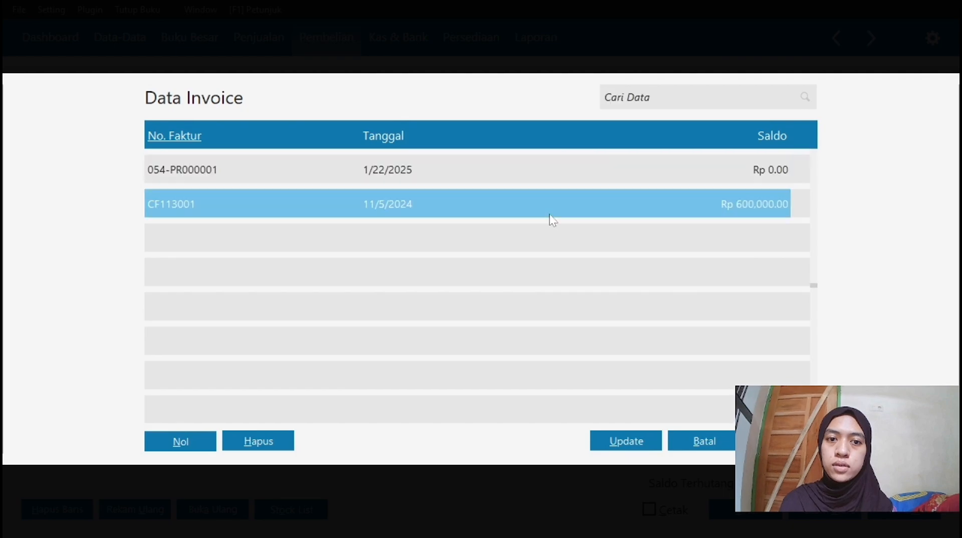
key("Return")
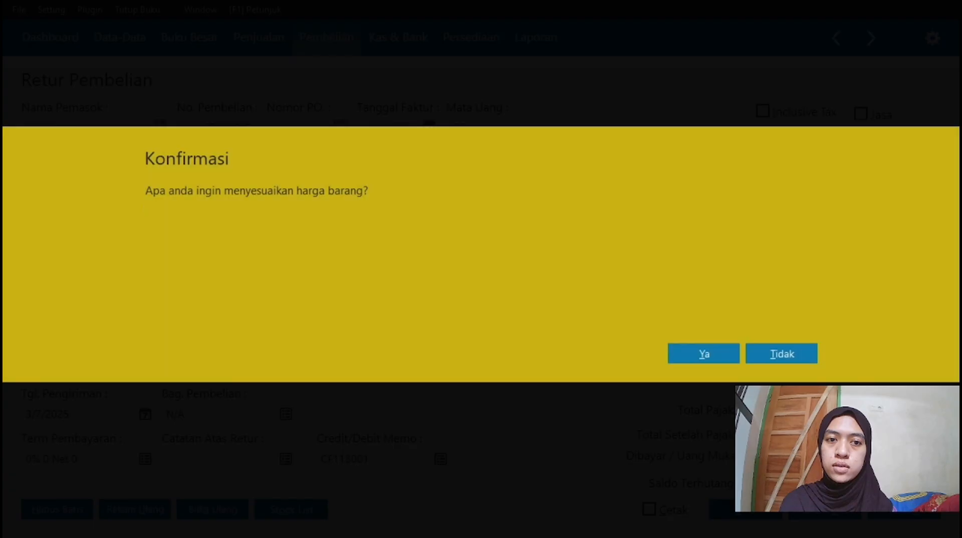
left_click(714, 358)
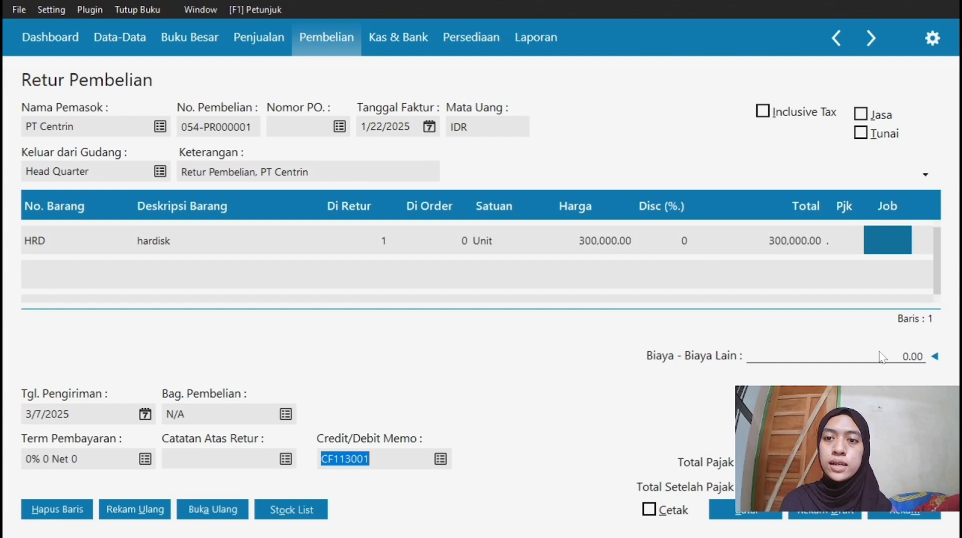
left_click(903, 515)
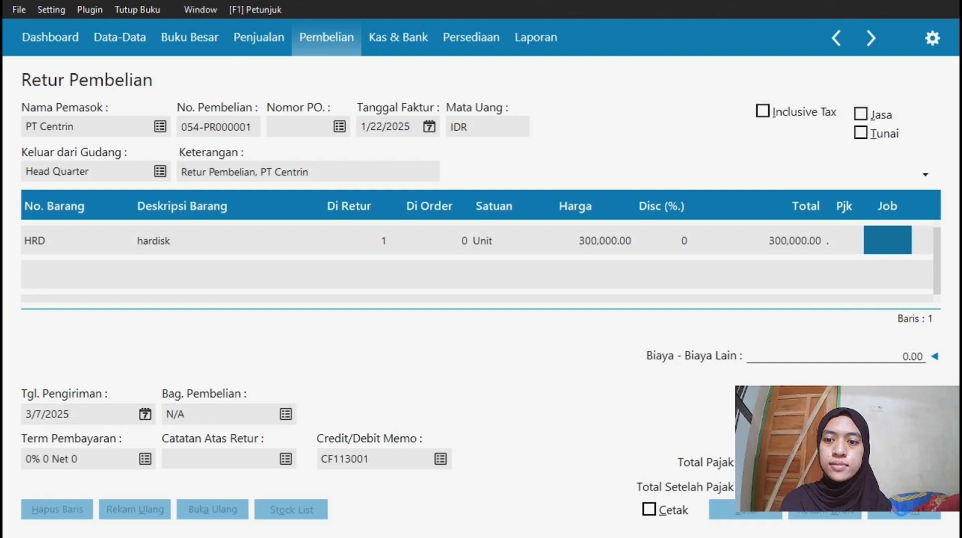
left_click(744, 512)
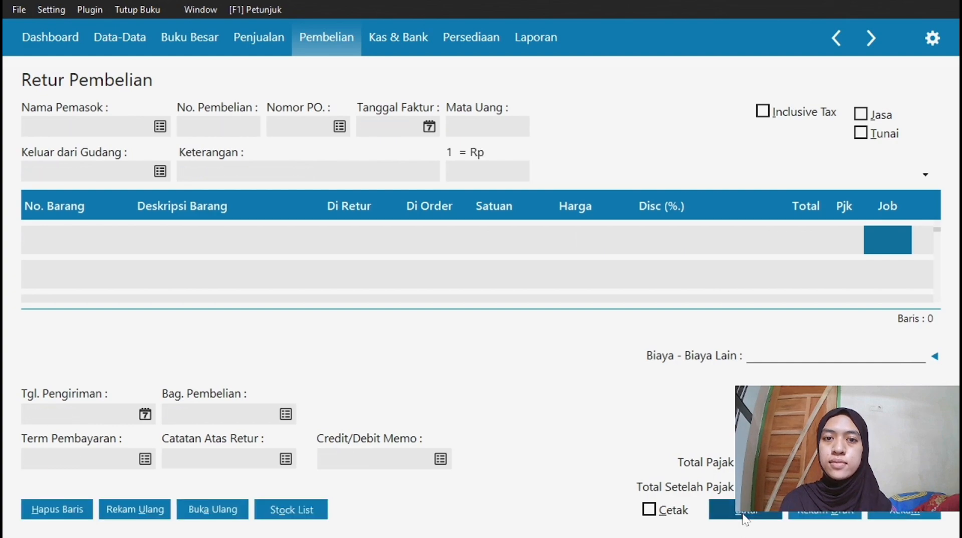
Close the purchase returns list and stop the OBS recording.
left_click(934, 512)
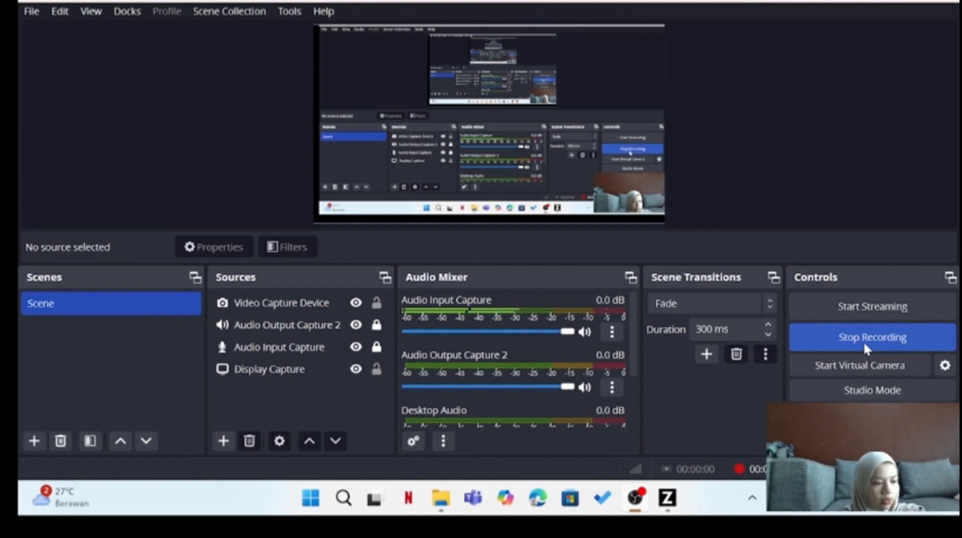
left_click(864, 341)
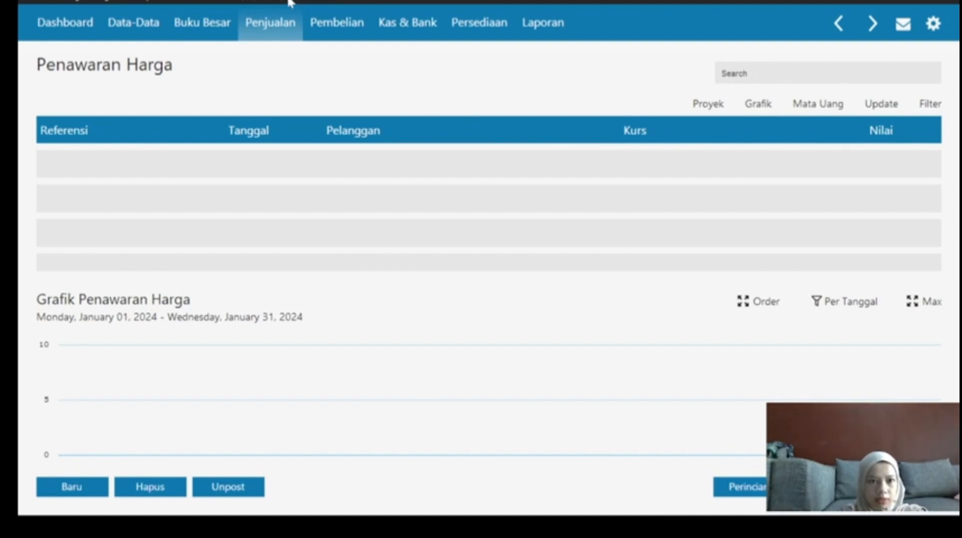
Create a new Penawaran Harga quotation for customer CUST-5 PT KEYS.
left_click(271, 26)
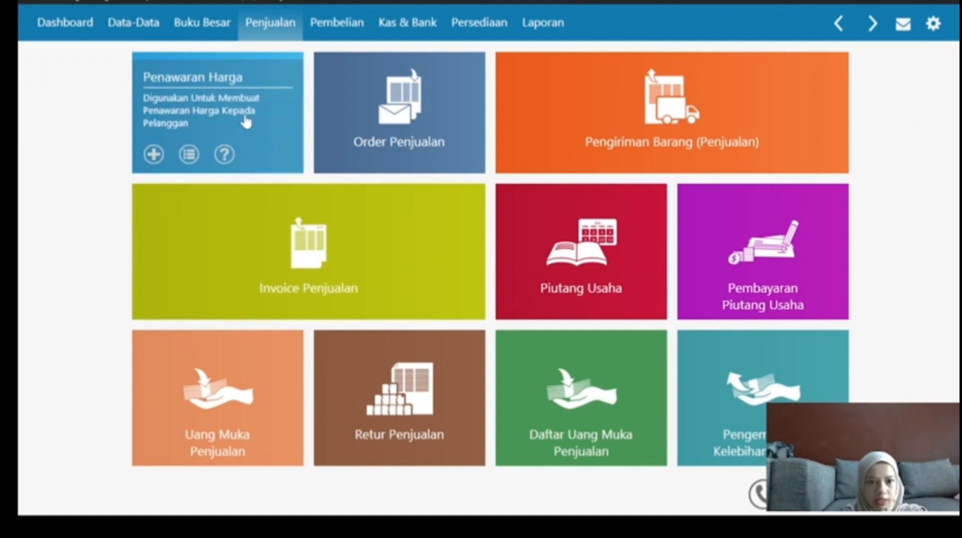
left_click(246, 126)
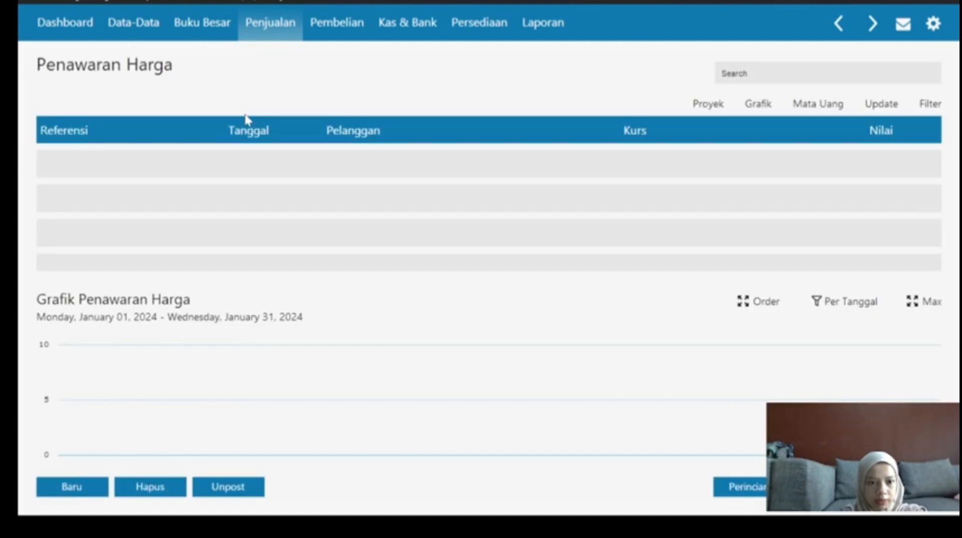
left_click(78, 491)
left_click(174, 110)
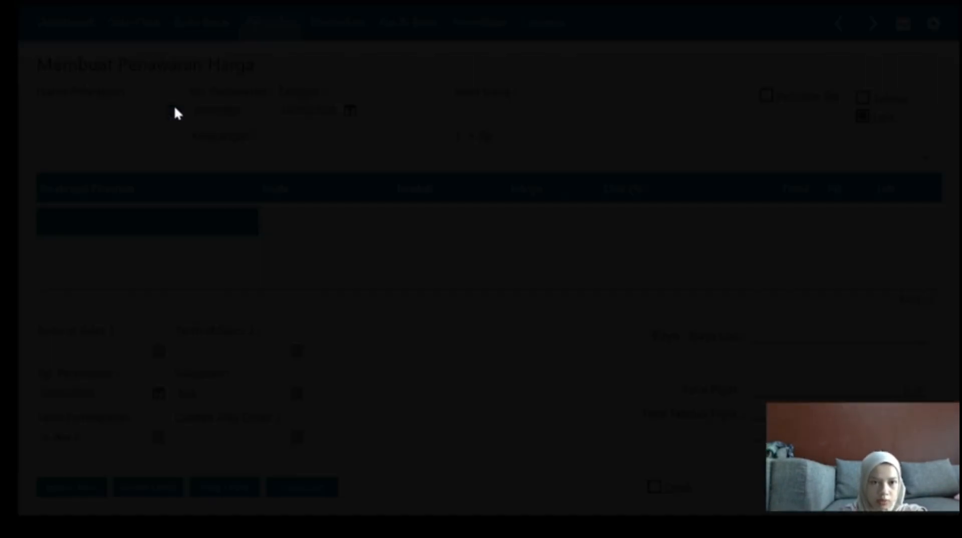
left_click(391, 356)
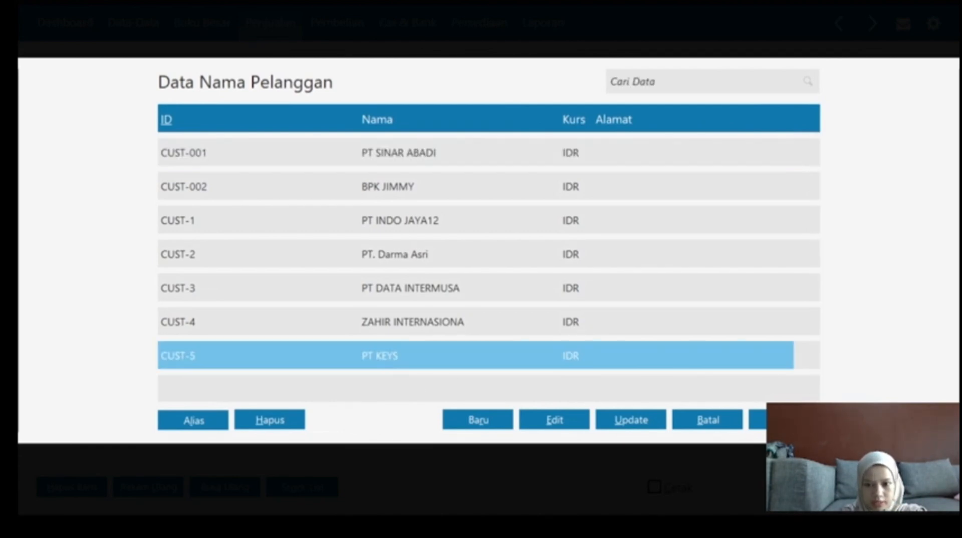
left_click(784, 420)
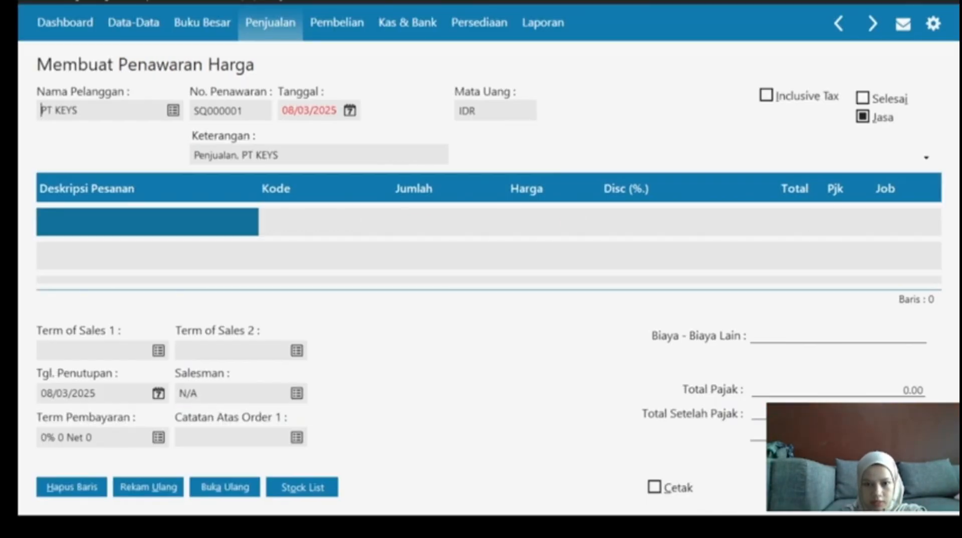
Set quotation SQ000001's date to 24 January 2024 in the calendar.
left_click(349, 111)
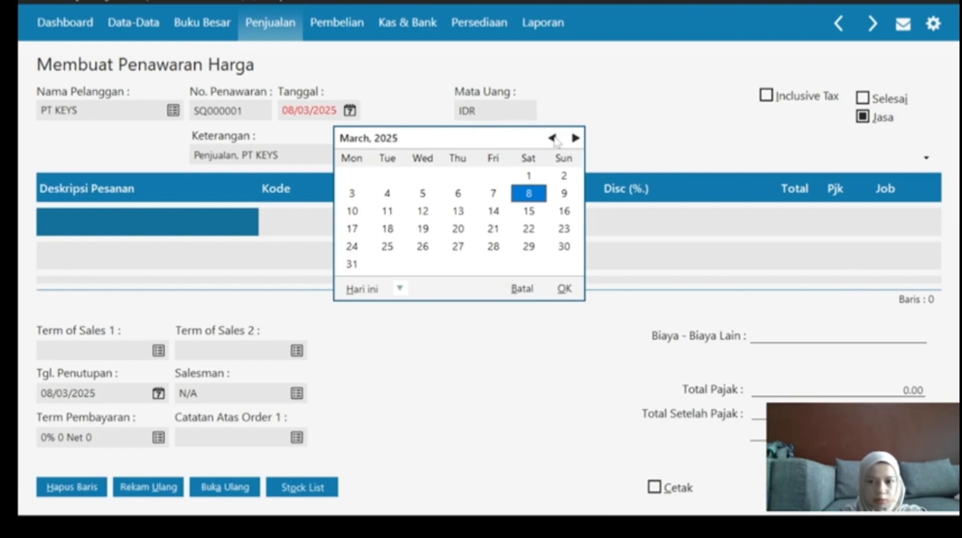
left_click(552, 138)
left_click(552, 138)
left_click(552, 139)
left_click(552, 138)
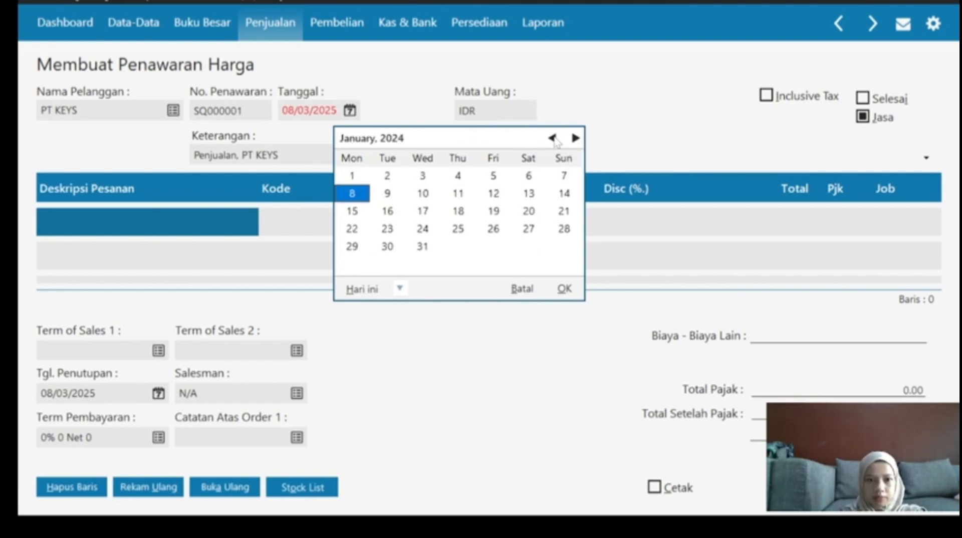
left_click(553, 139)
left_click(574, 137)
left_click(423, 230)
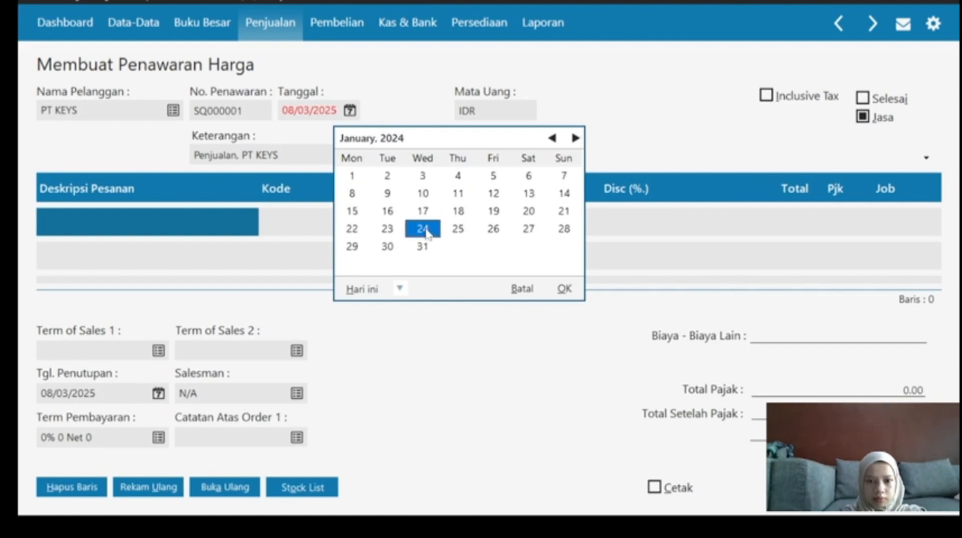
left_click(565, 290)
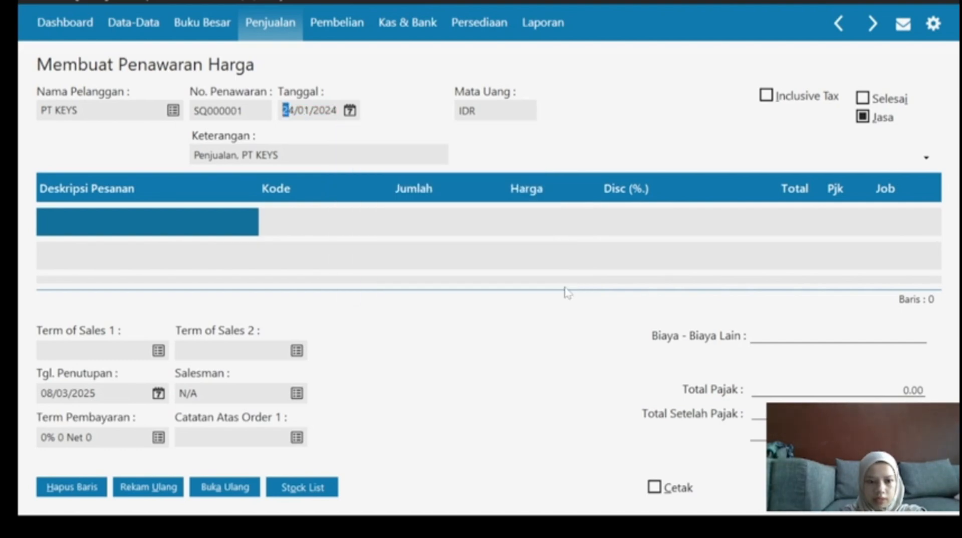
Add an item line 'Flashdisk 10 Gb' with account 510000060.
left_click(110, 236)
type("Flas")
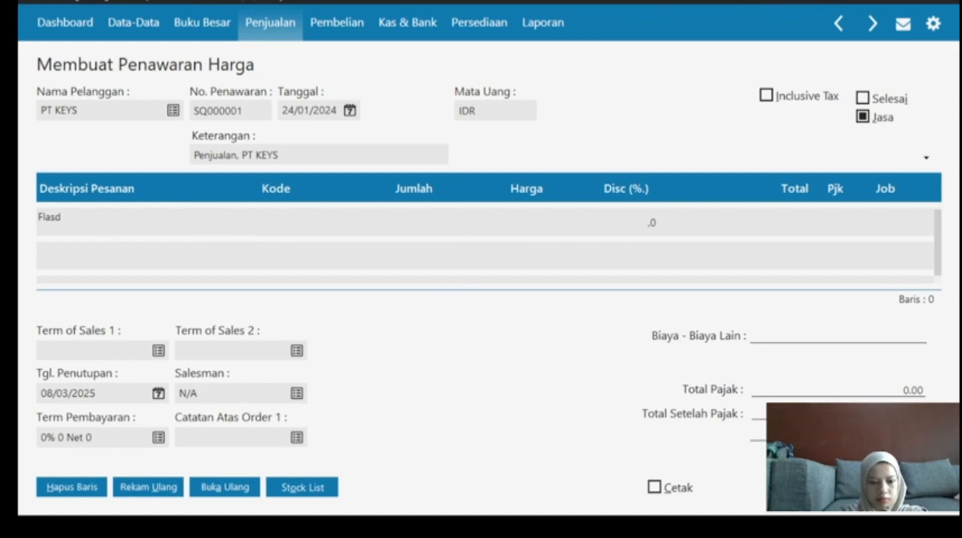
type("h")
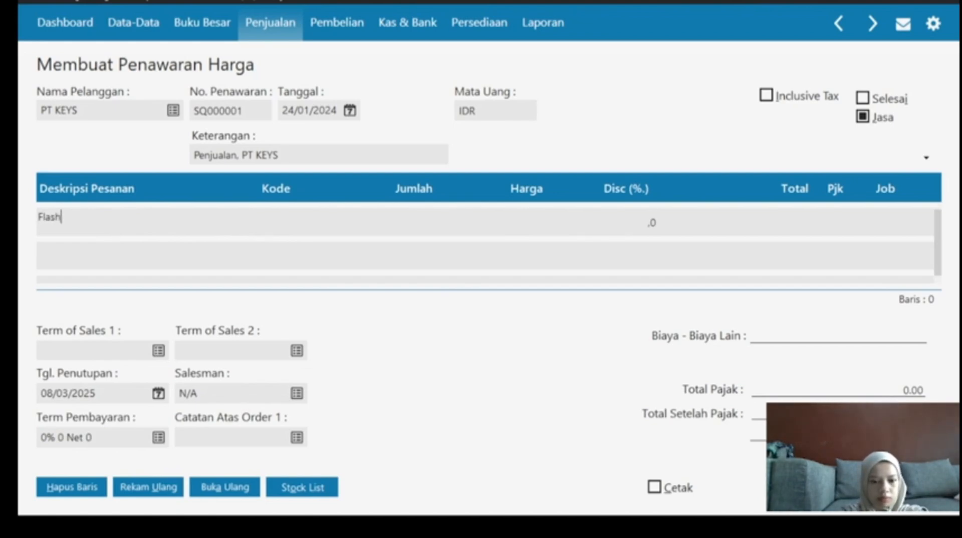
type("disk 10 Gb")
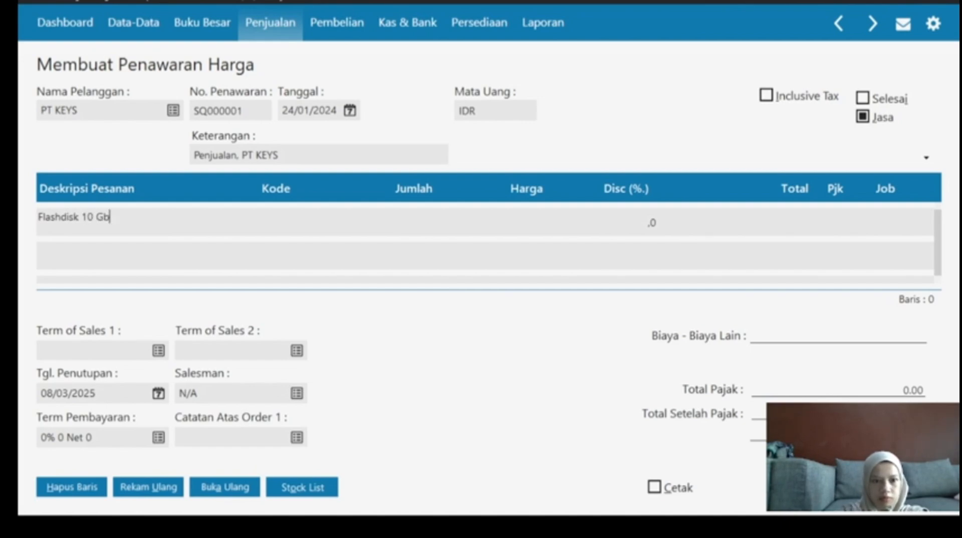
left_click(264, 225)
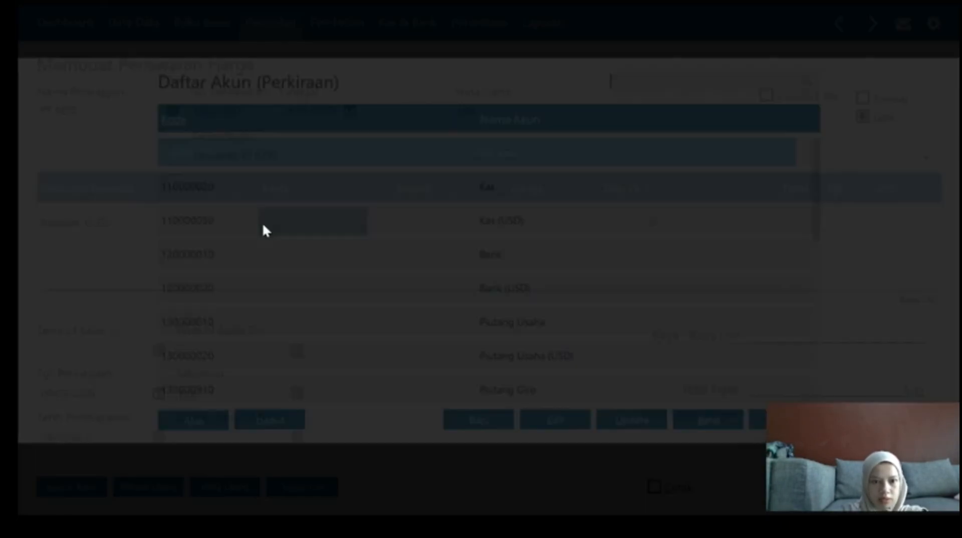
scroll(570, 312, "down", 20)
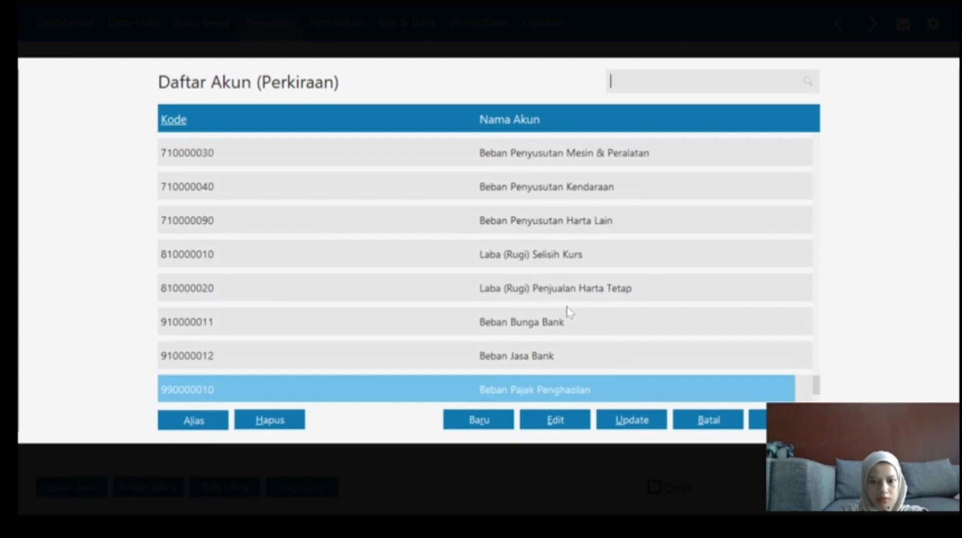
scroll(569, 312, "up", 15)
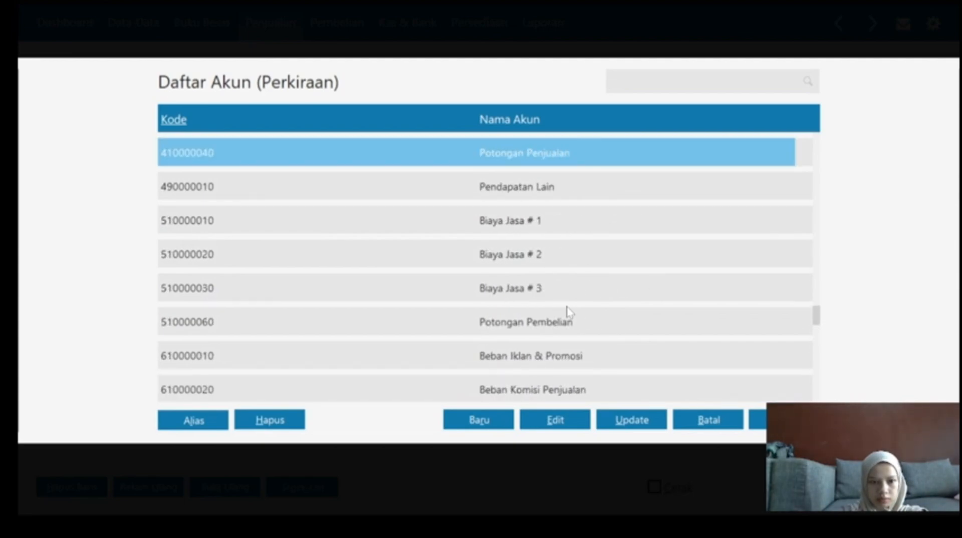
scroll(627, 259, "up", 5)
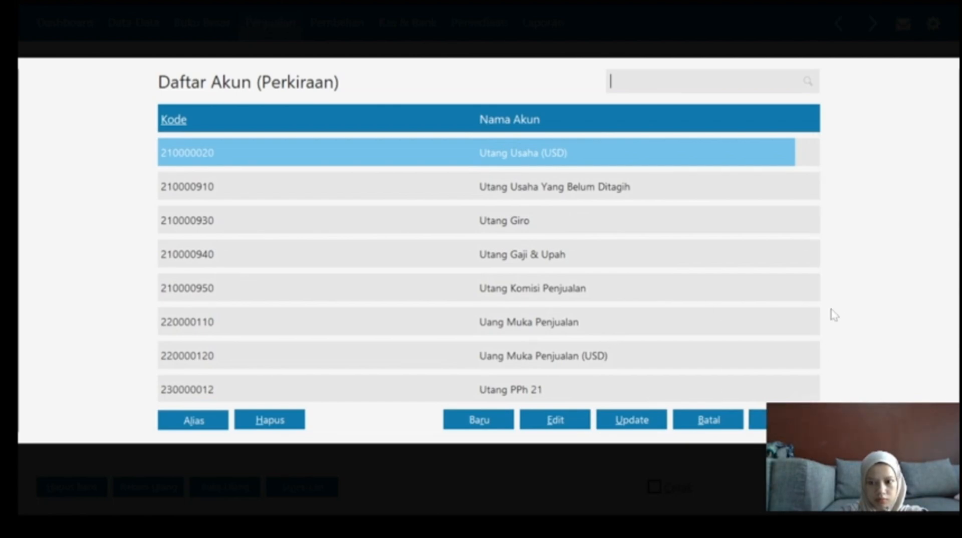
scroll(786, 345, "down", 17)
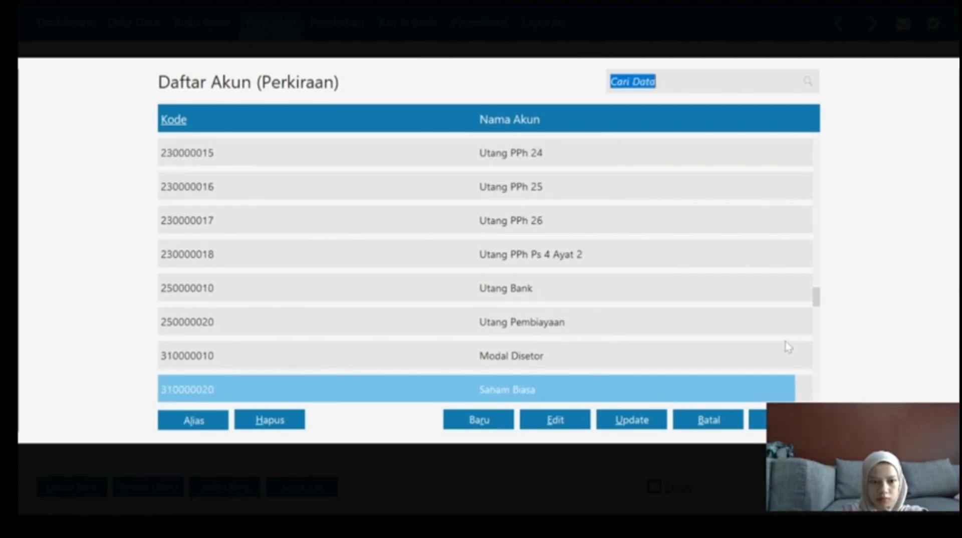
key("Down")
key("Down")
key("Down")
key("Down")
key("Down")
key("Down")
key("Down")
key("Down")
key("Down")
key("Down")
key("Down")
key("Down")
key("Down")
key("Down")
key("Down")
key("Down")
key("Down")
key("Down")
key("Up")
key("Up")
key("Up")
key("Up")
key("Up")
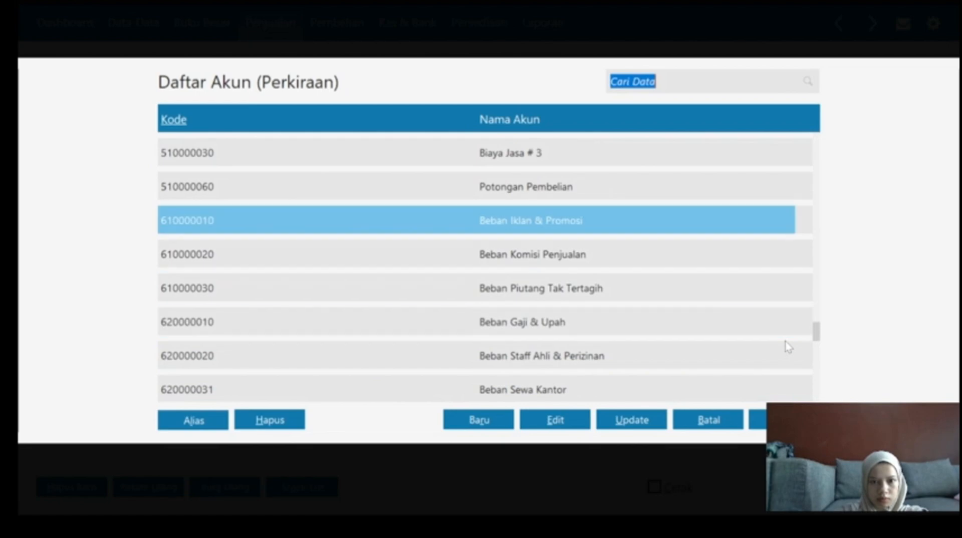
key("Up")
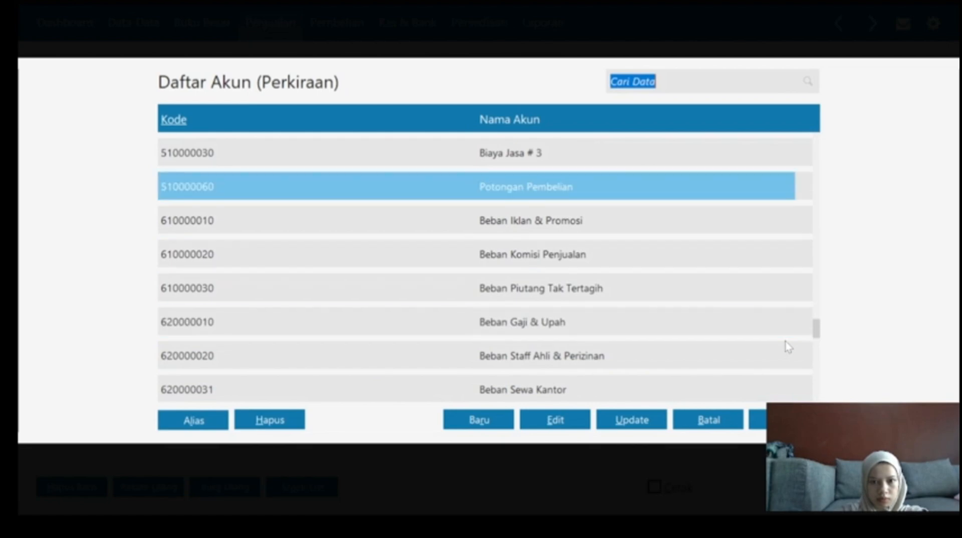
left_click(759, 423)
Enter quantity 3 at price 35,000,000 and save the quotation with Ctrl+S.
left_click(407, 222)
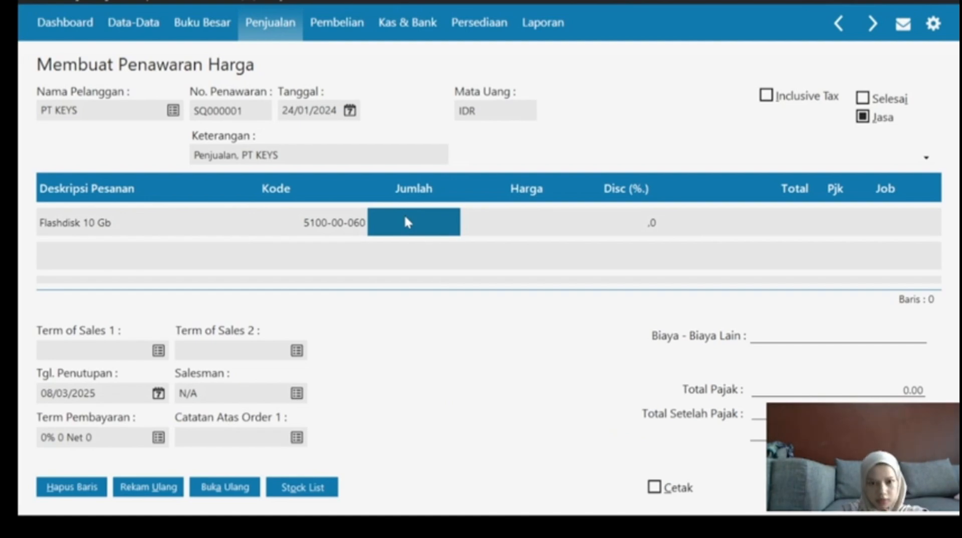
type("3")
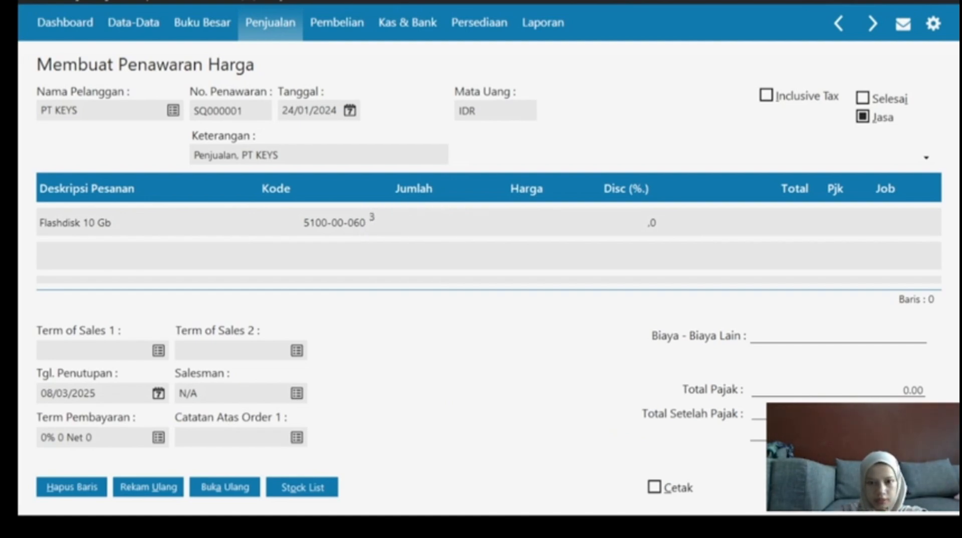
left_click(511, 233)
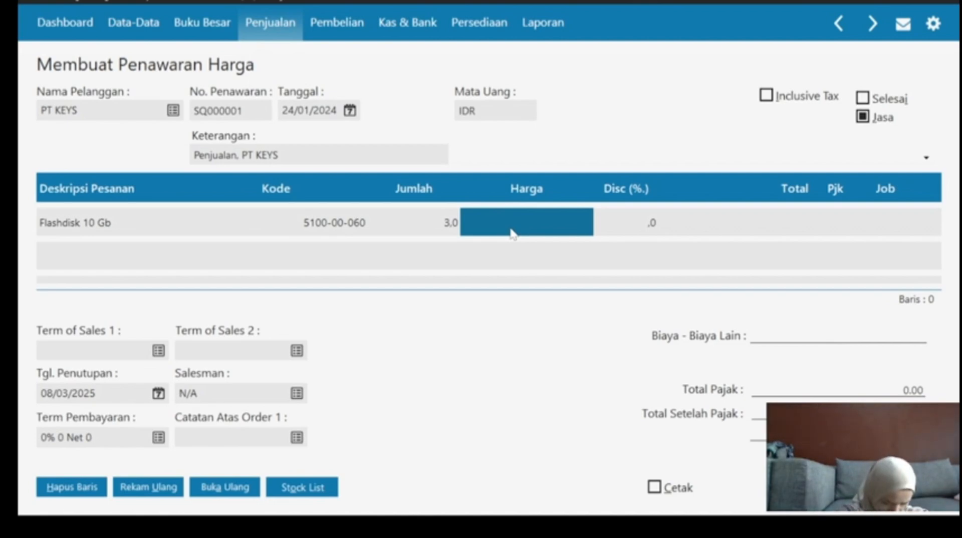
type("3")
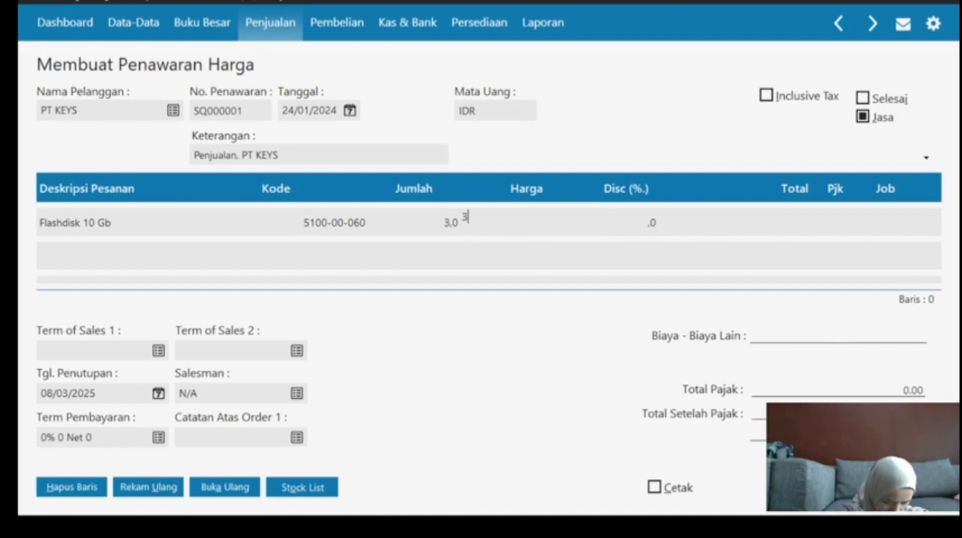
type("5000")
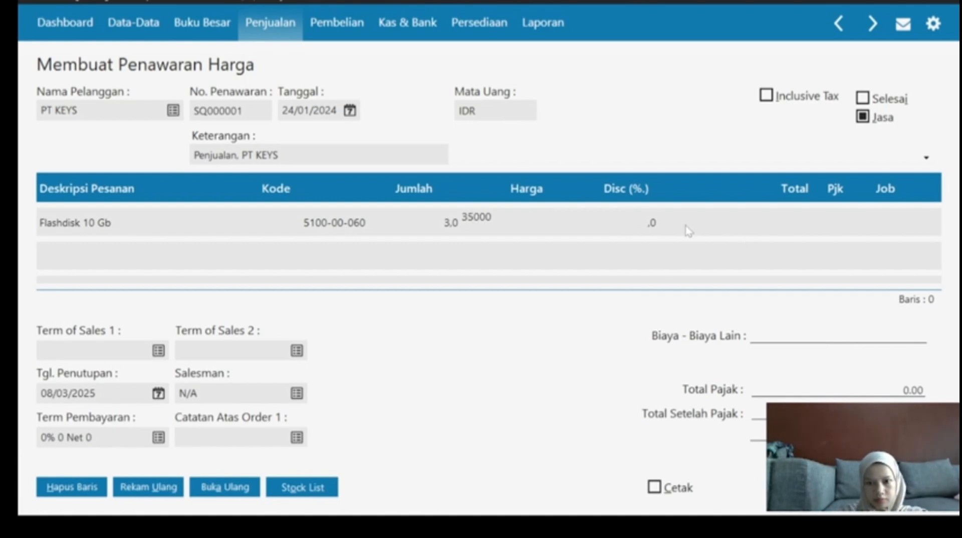
left_click(644, 222)
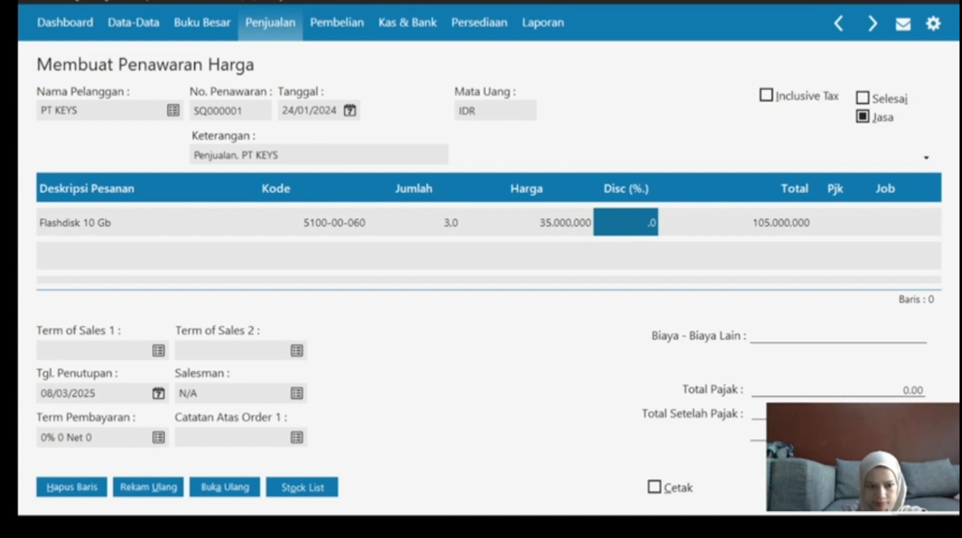
key("ctrl+s")
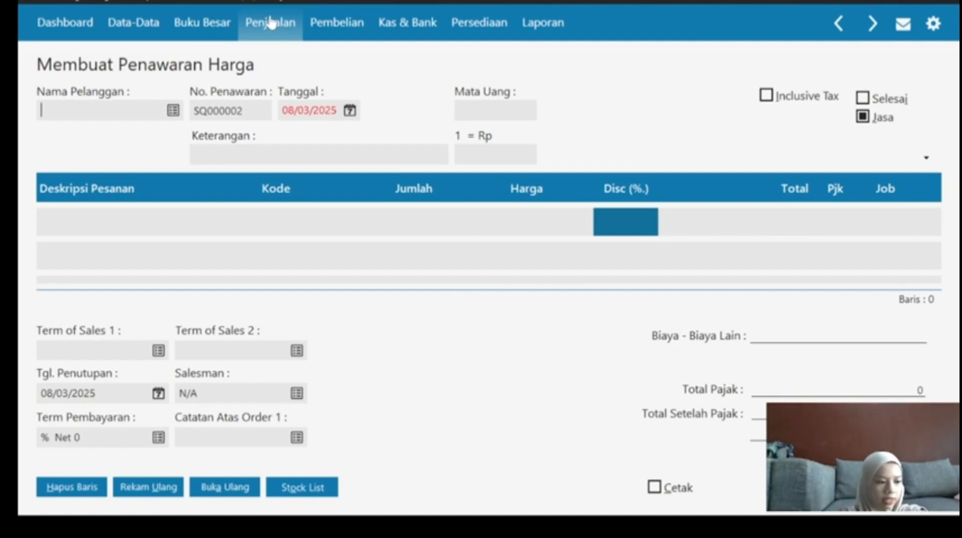
Discard the unfinished quotation and show the empty Retur Penjualan sales-returns list.
left_click(279, 28)
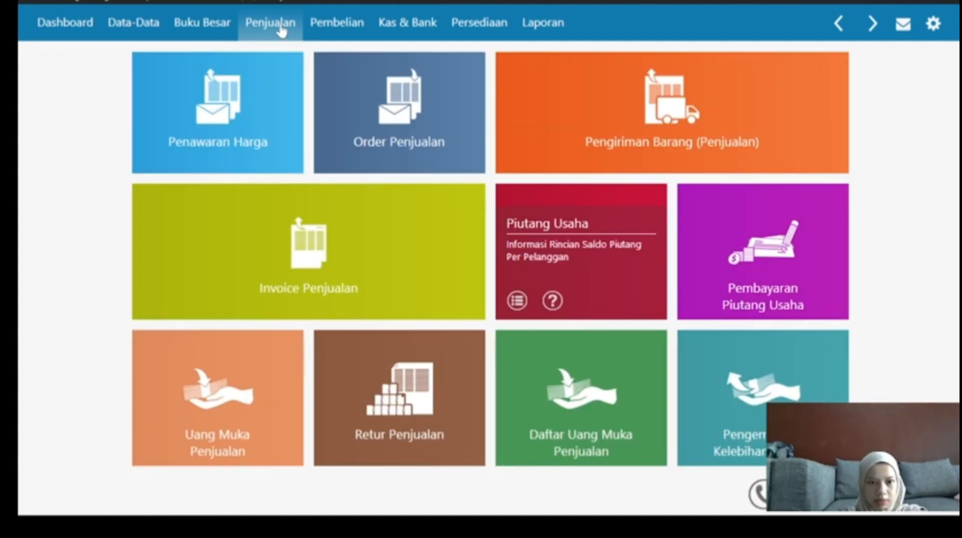
left_click(399, 390)
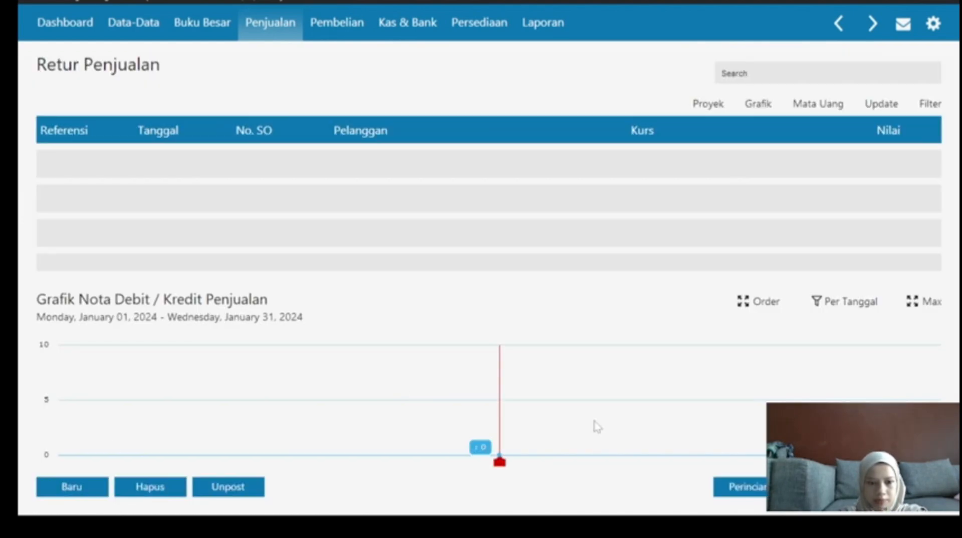
left_click(76, 492)
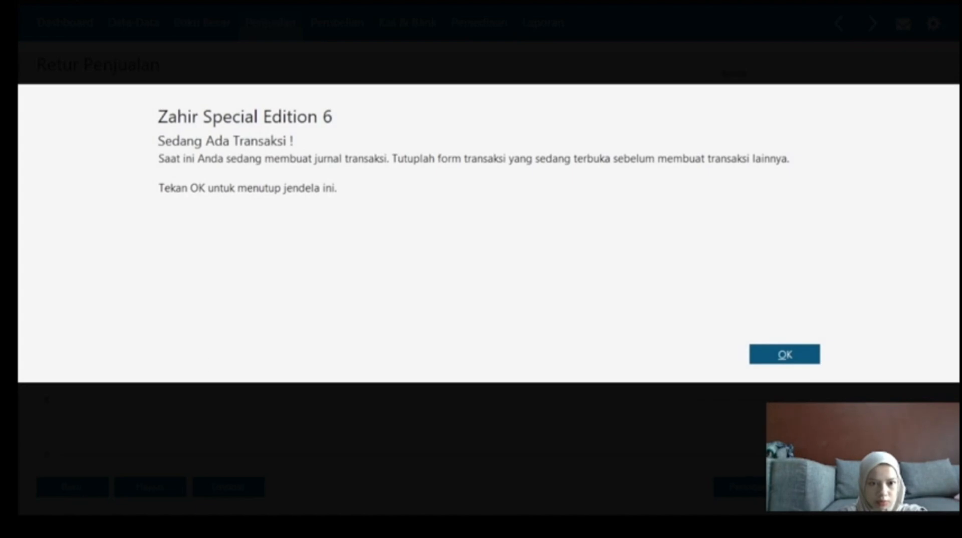
left_click(775, 359)
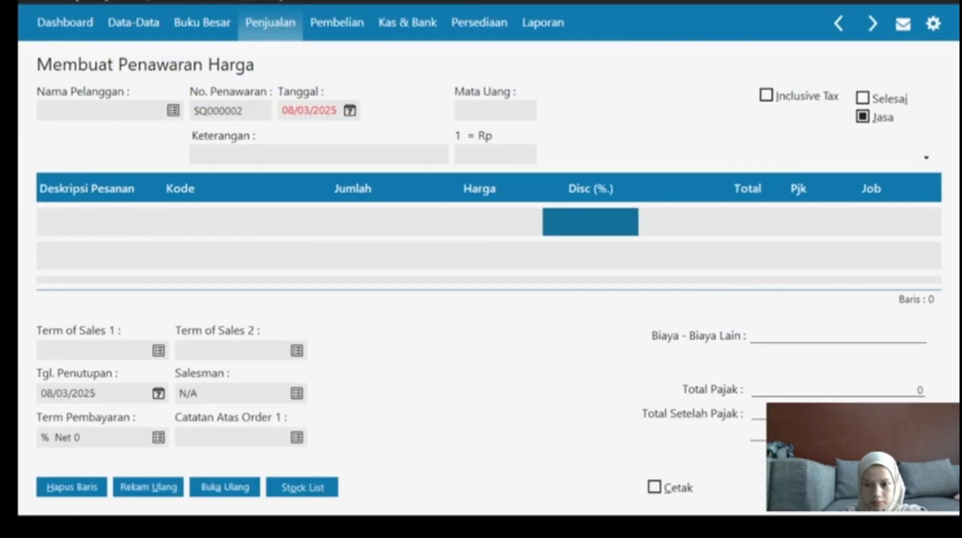
key("Escape")
key("Escape")
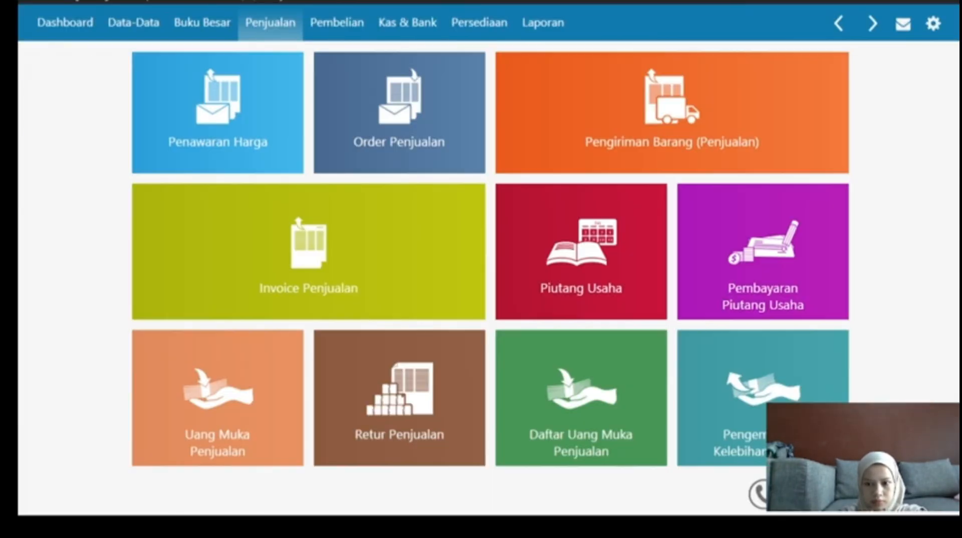
left_click(393, 398)
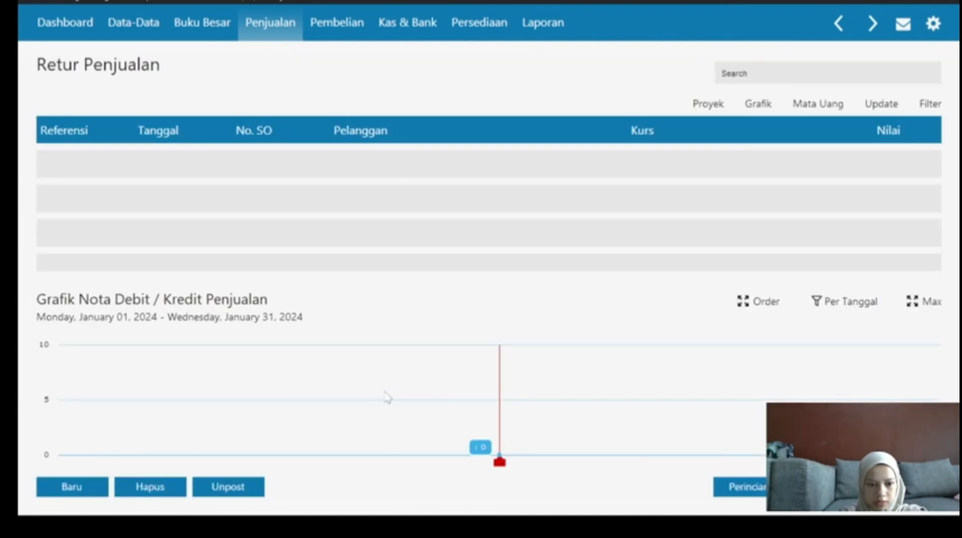
Create a new sales return for customer PT KEYS.
left_click(76, 489)
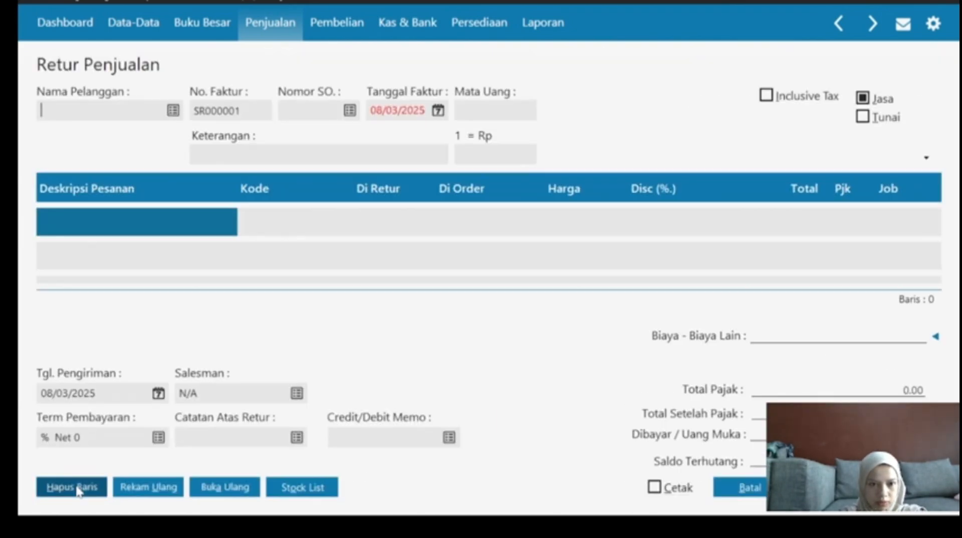
left_click(172, 110)
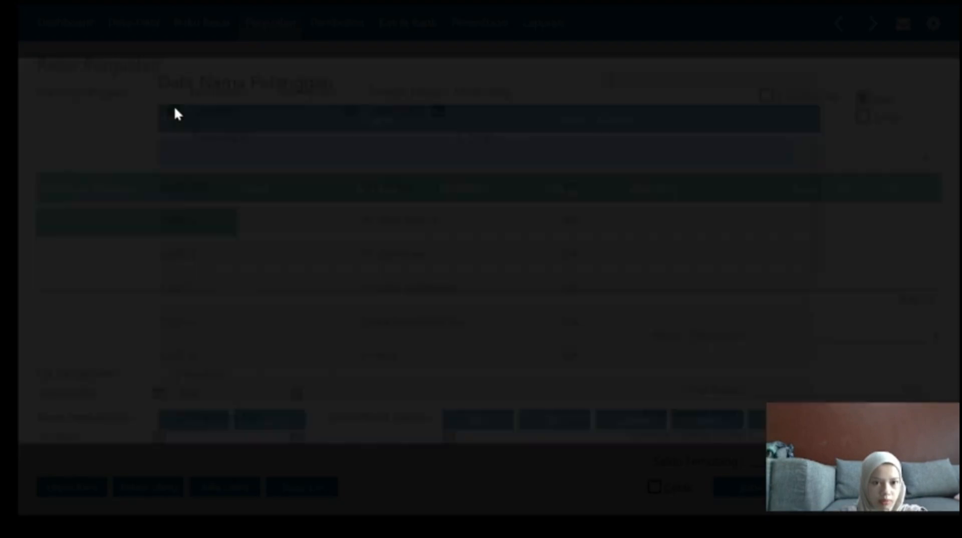
left_click(403, 357)
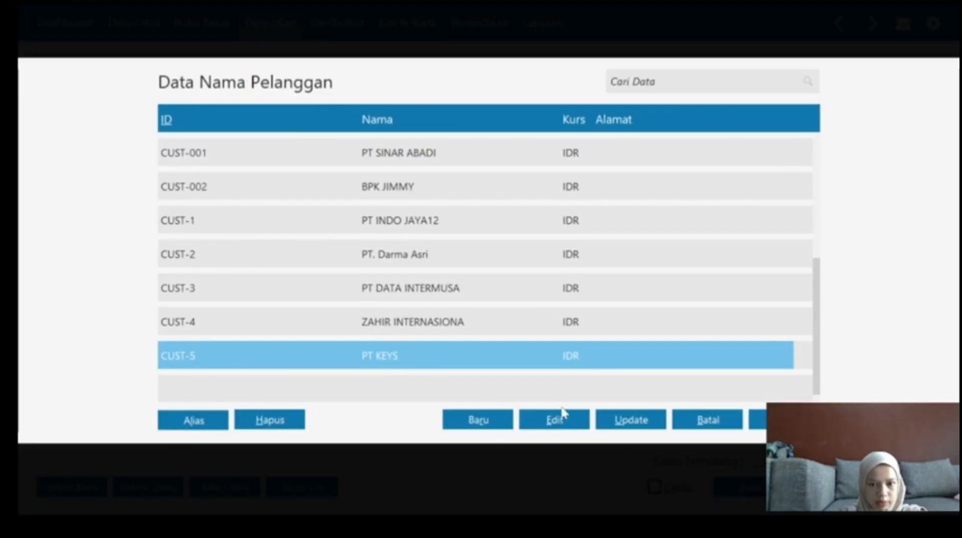
left_click(759, 420)
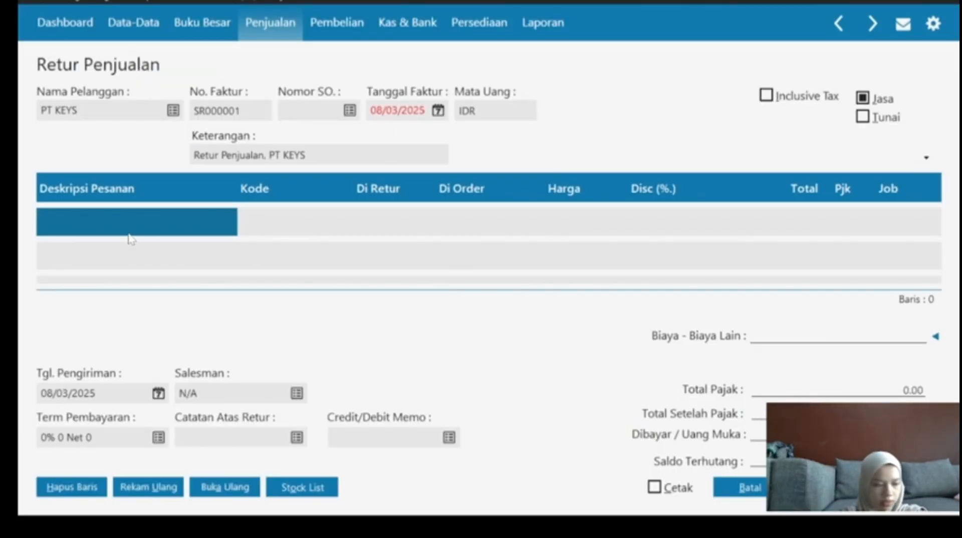
Add a 'Flashdisk 10 Gb' line and assign it account 5100-00-060.
left_click(93, 231)
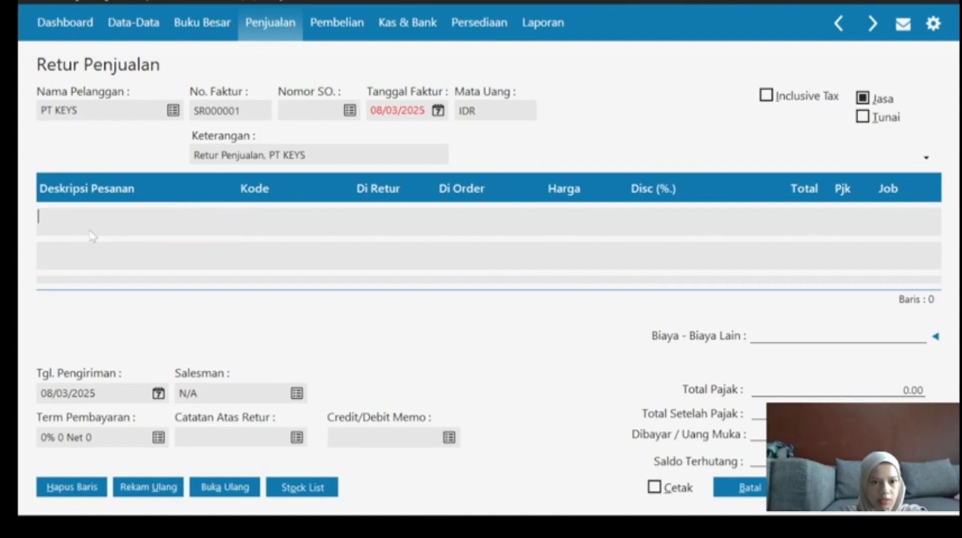
type("Flash")
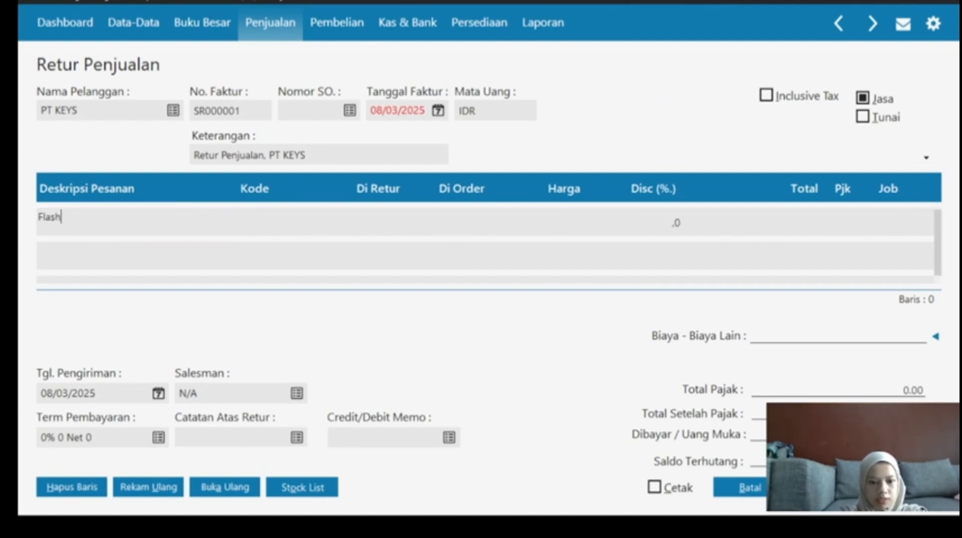
type("disk 10 Gb")
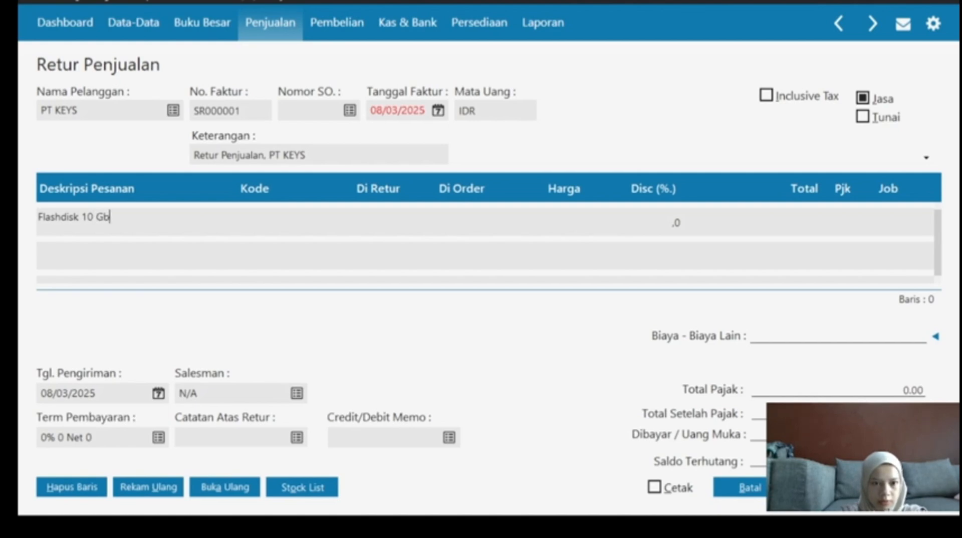
double_click(268, 233)
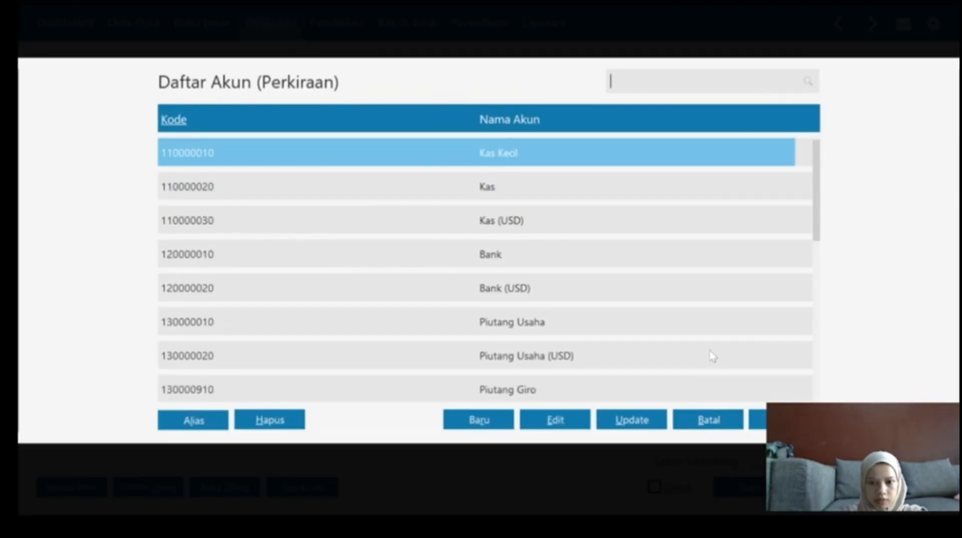
key("Down")
key("Down")
key("Down")
key("Down")
key("Down")
key("Down")
key("Down")
key("Down")
key("Down")
key("Down")
key("Down")
key("Down")
key("Down")
key("Down")
key("Down")
key("Down")
key("Down")
key("Down")
key("Down")
key("Down")
key("Down")
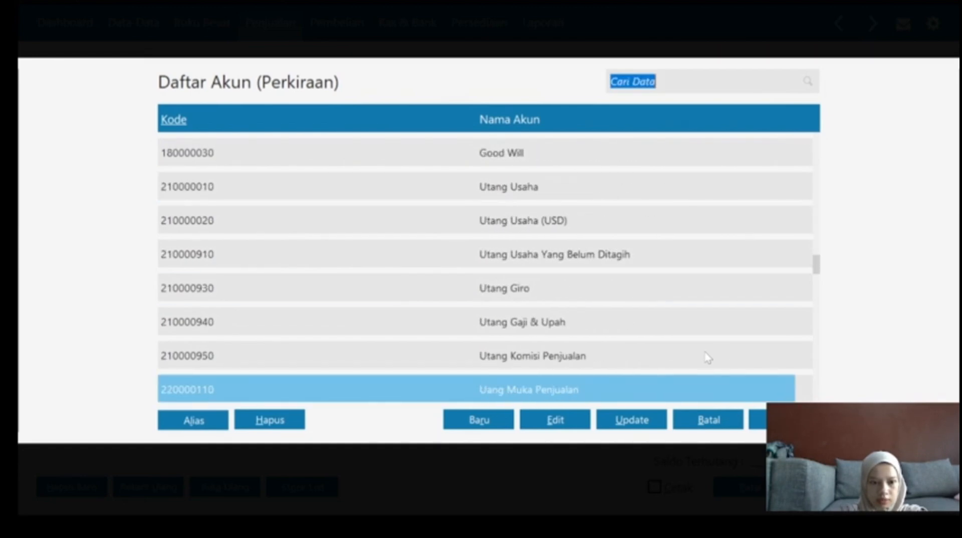
key("Down")
key("Down")
key("Down")
key("Down")
key("Down")
key("Down")
key("Down")
key("Down")
key("Down")
key("Down")
key("Down")
key("Down")
key("Down")
key("Down")
key("Down")
key("Down")
key("Down")
key("Down")
key("Up")
key("Up")
key("Up")
key("Up")
key("Up")
key("Up")
key("Up")
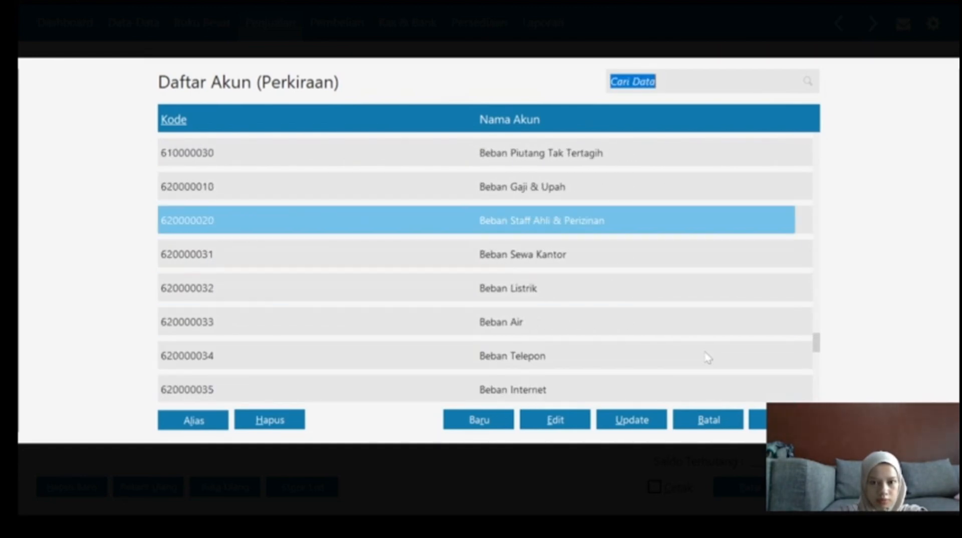
key("Up")
key("Up")
key("Up")
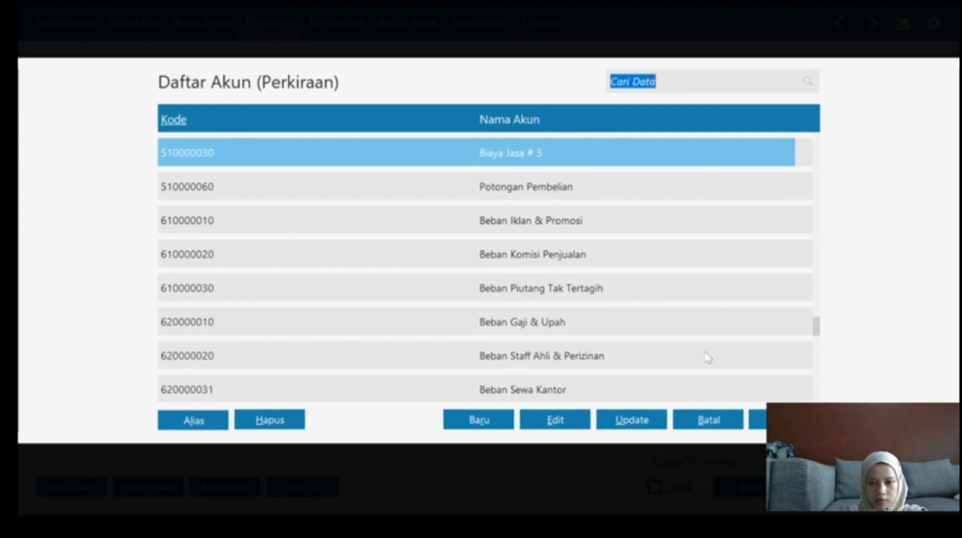
key("Down")
key("Return")
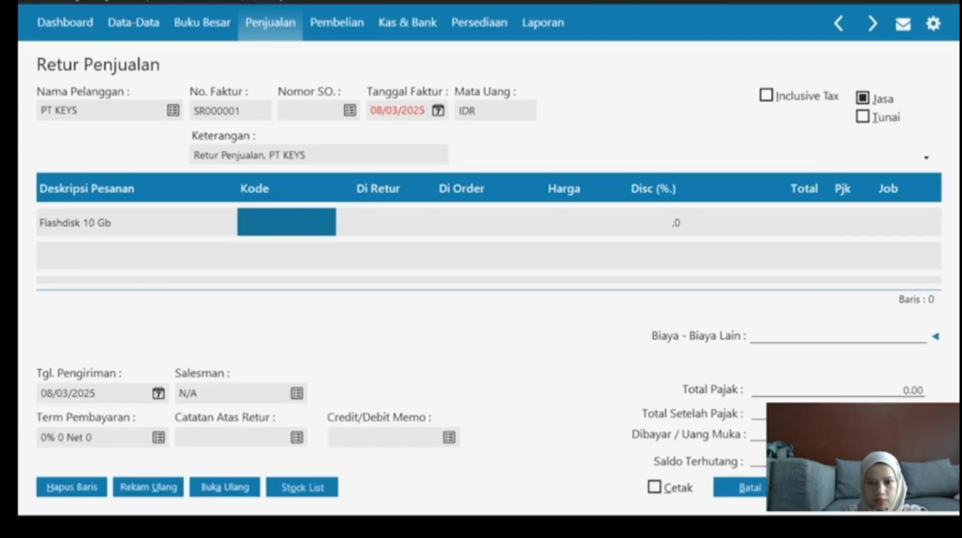
Set 1 unit returned at price 35.000.000, then save the return and accept the period warning.
left_click(377, 223)
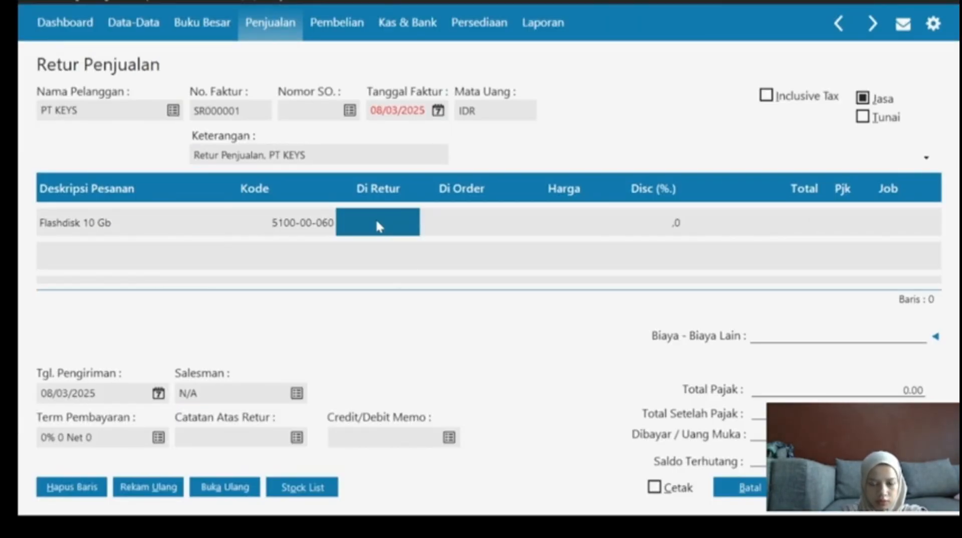
type("1")
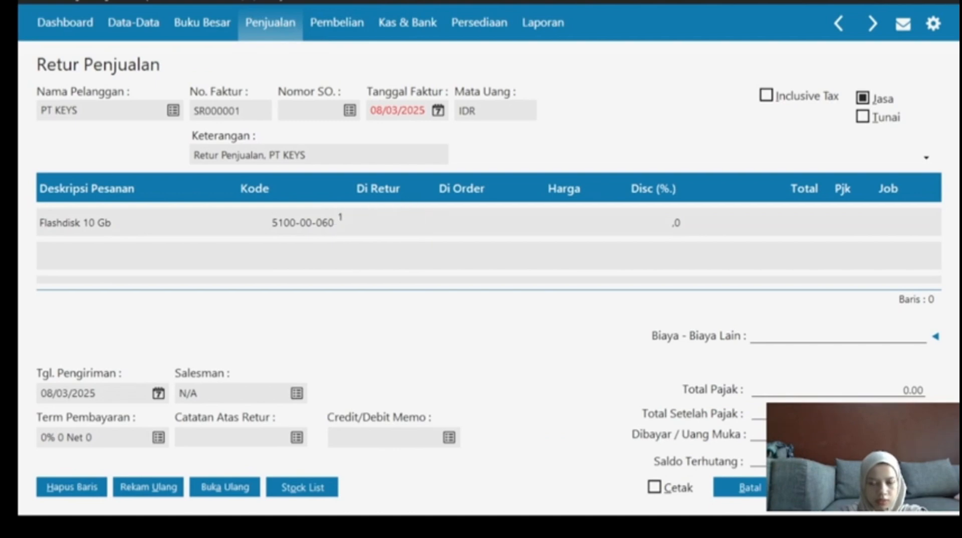
left_click(464, 225)
left_click(462, 221)
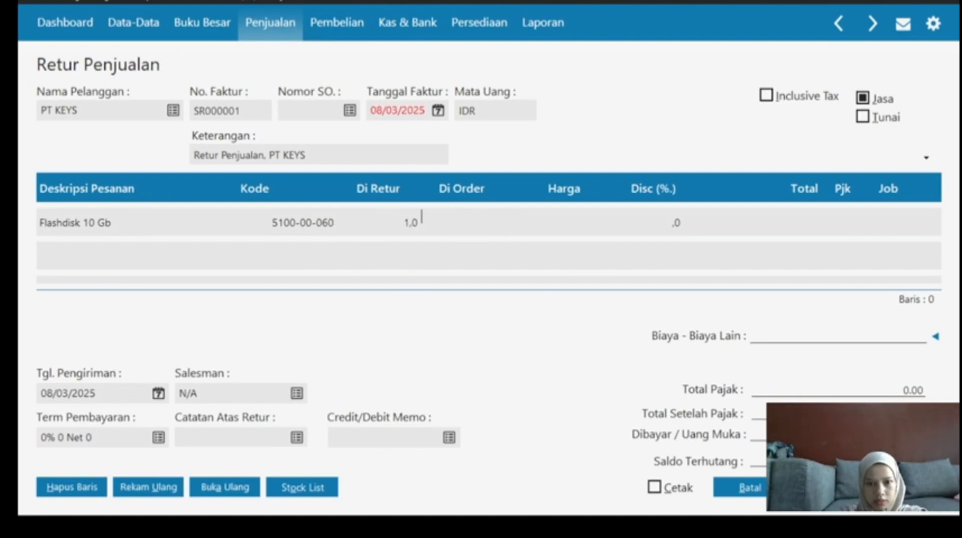
left_click(569, 223)
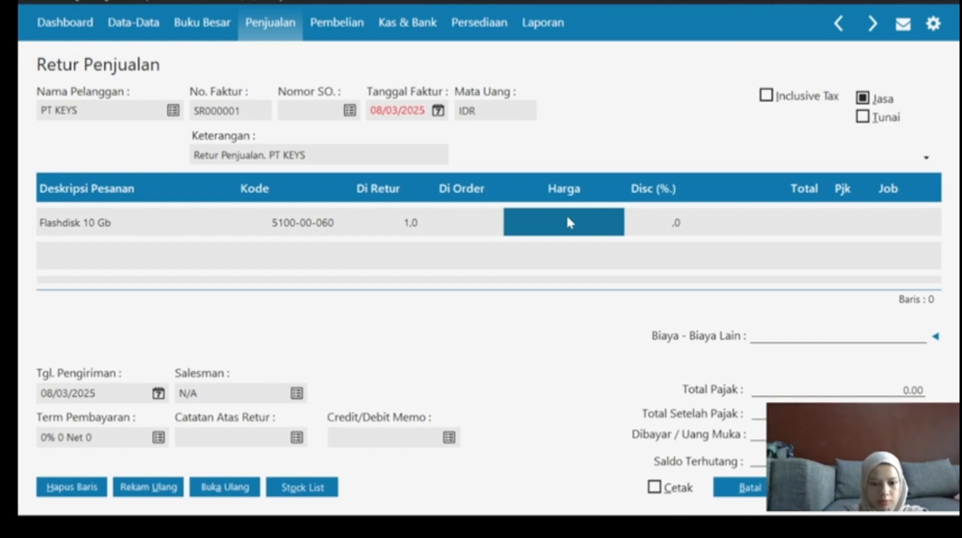
type("35.000.000")
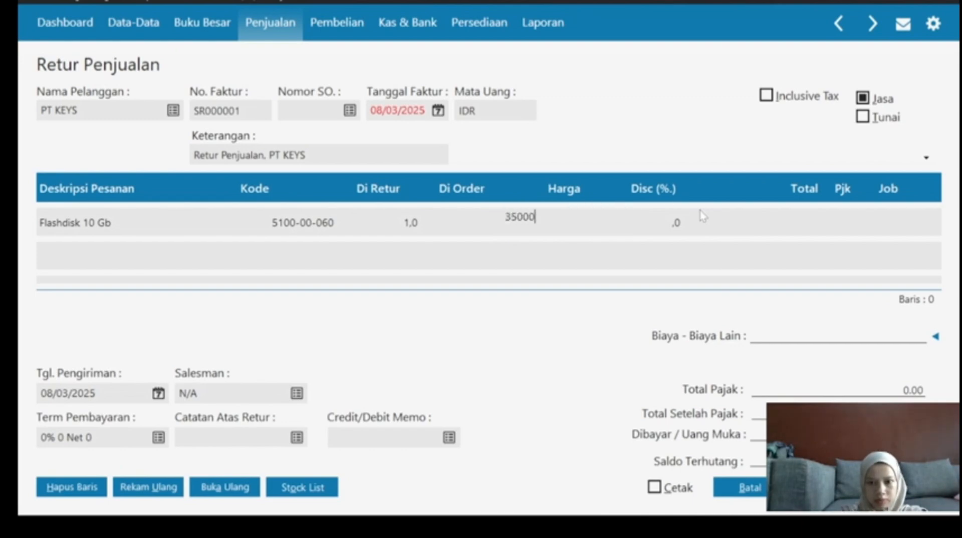
left_click(659, 227)
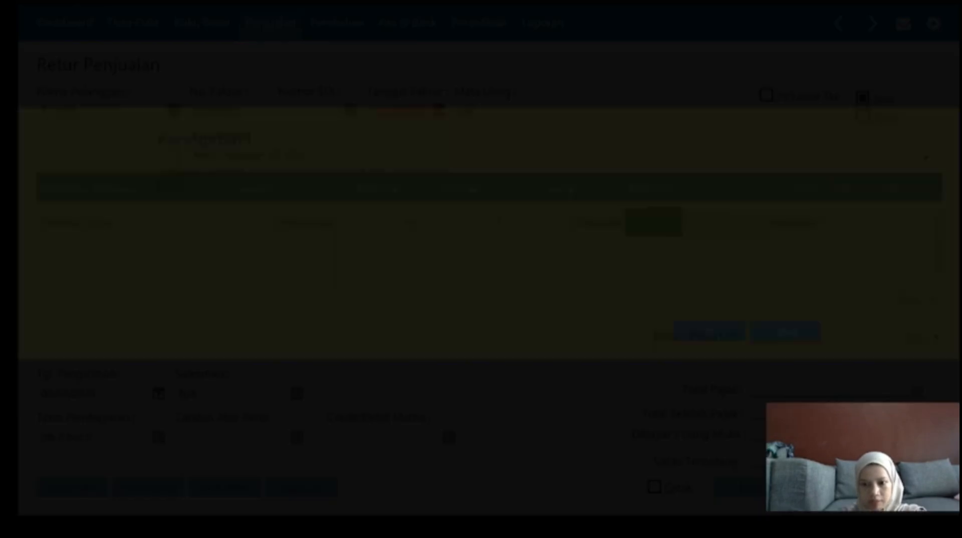
left_click(824, 487)
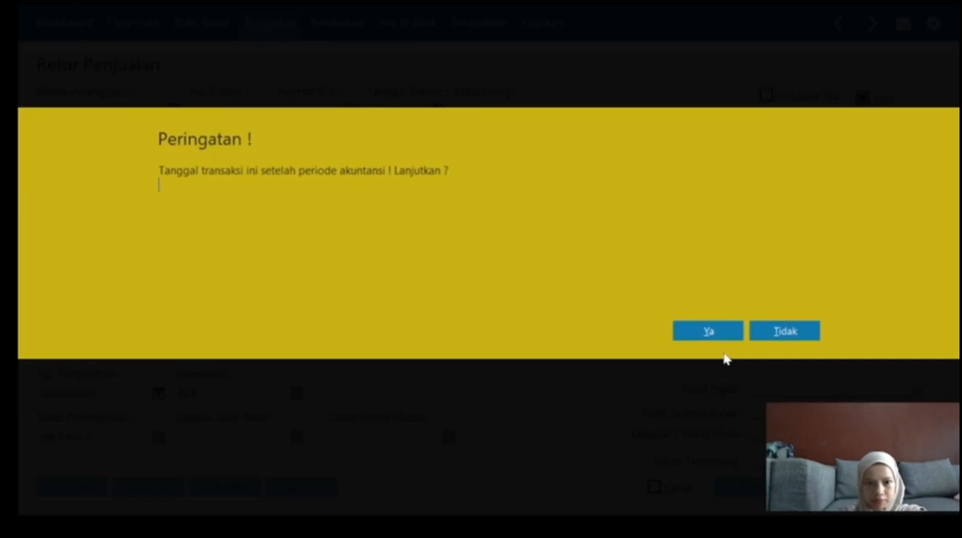
left_click(713, 336)
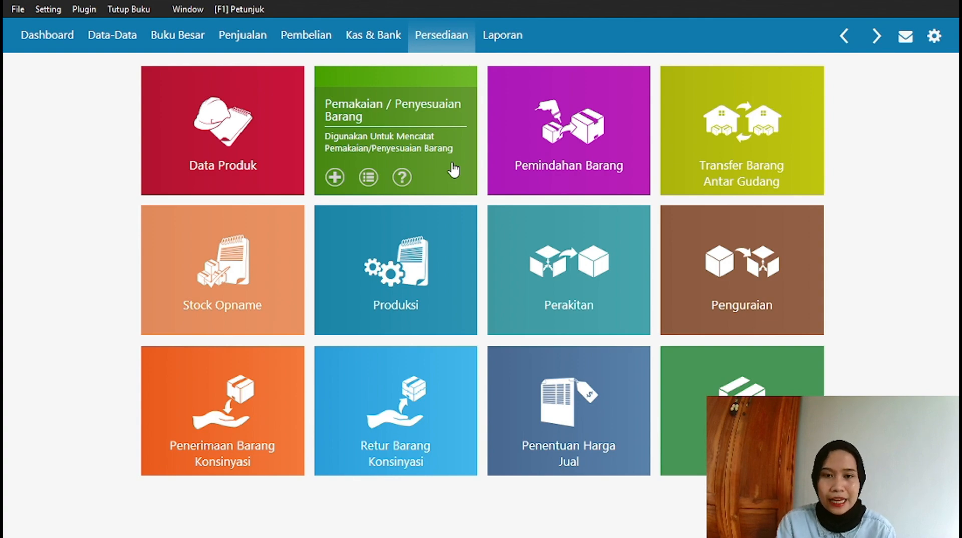
Open the Invoice Penjualan list from the Penjualan section.
left_click(256, 43)
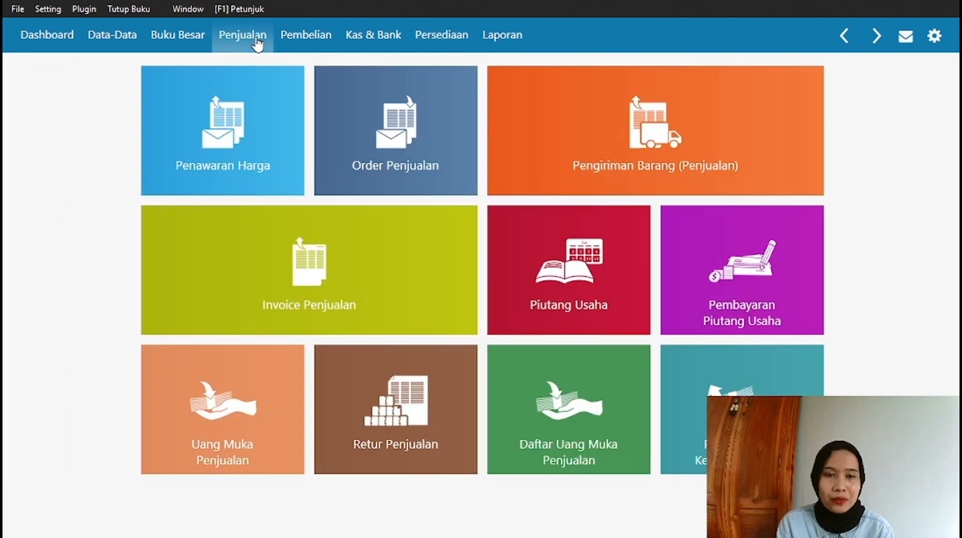
mouse_move(248, 322)
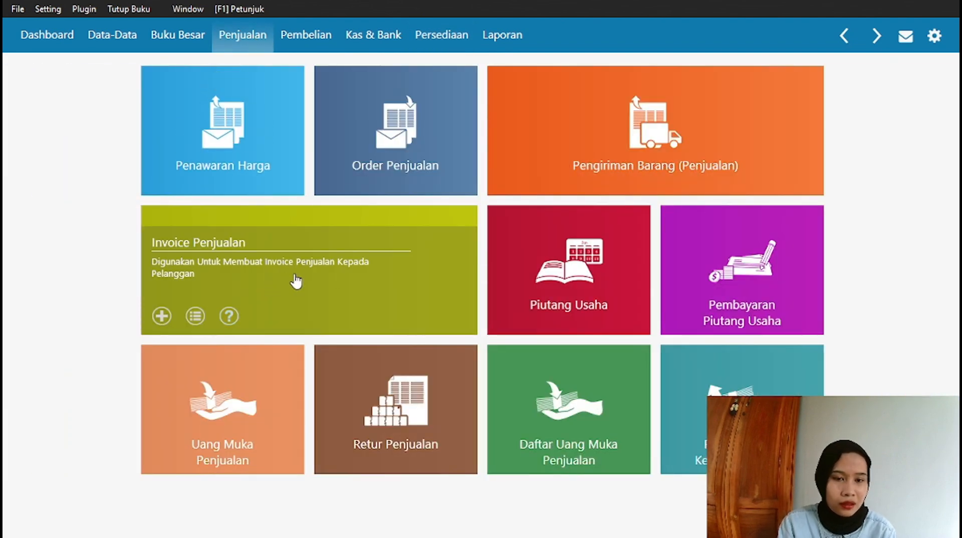
left_click(348, 268)
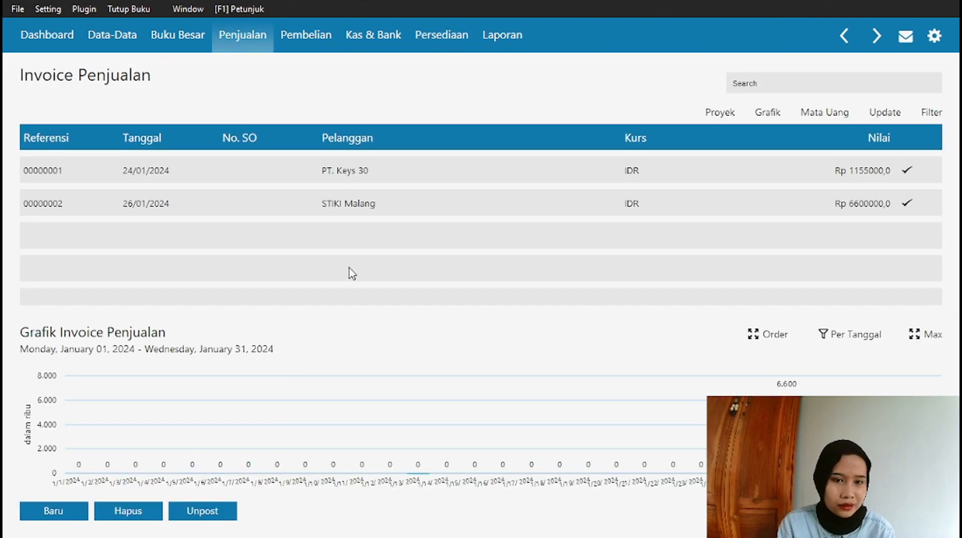
Review invoice 00000002, keep its consulting line on account 4900-00-010, and close it.
left_click(392, 196)
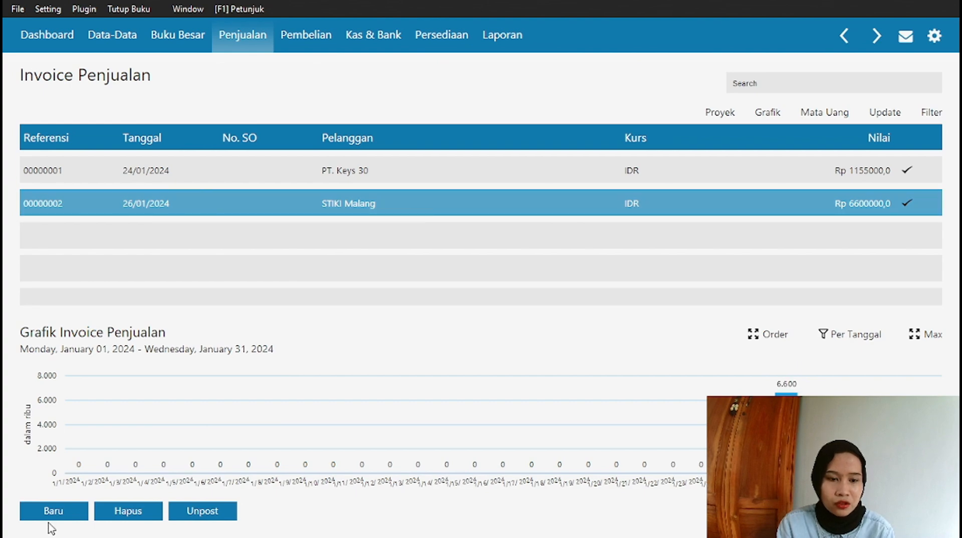
double_click(304, 199)
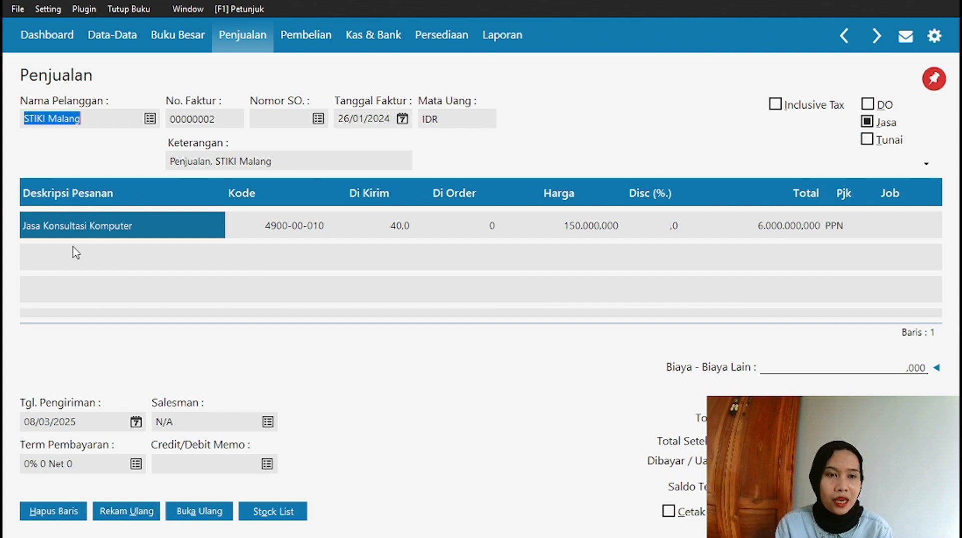
double_click(293, 230)
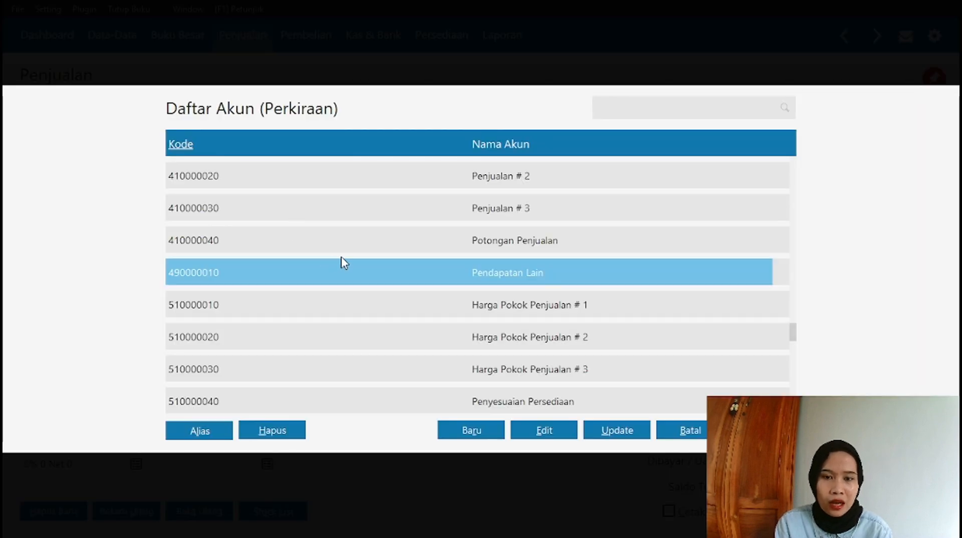
key("Return")
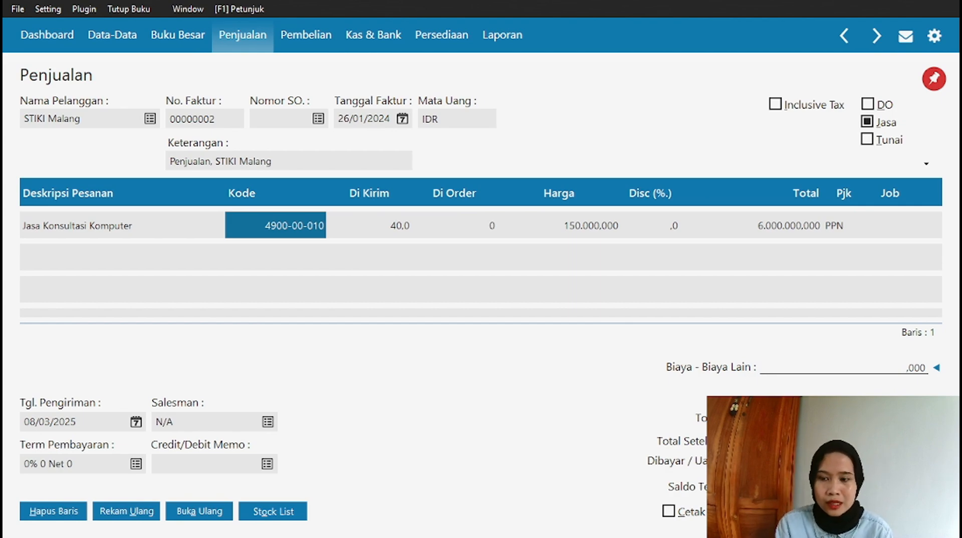
key("Escape")
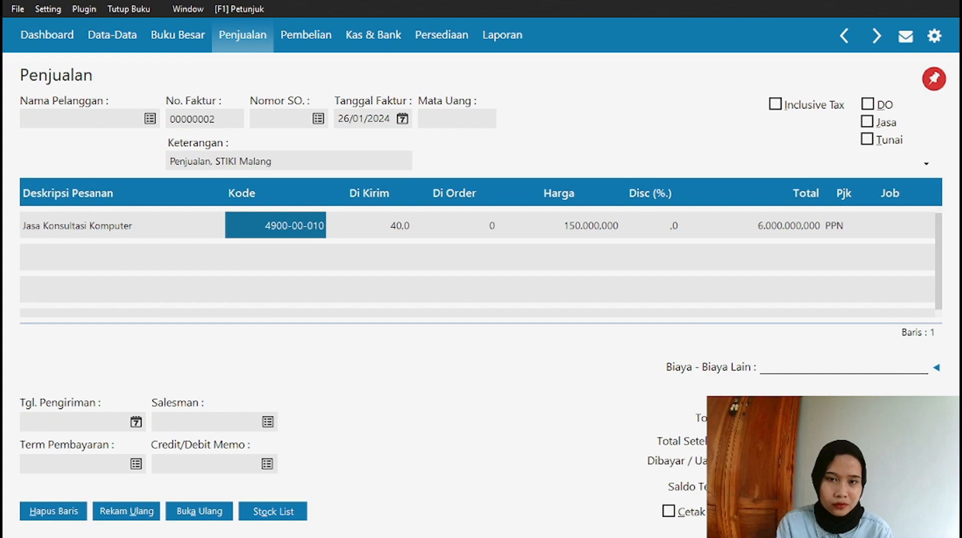
Close the invoice list and show the Pembayaran Piutang Usaha payments list.
key("Escape")
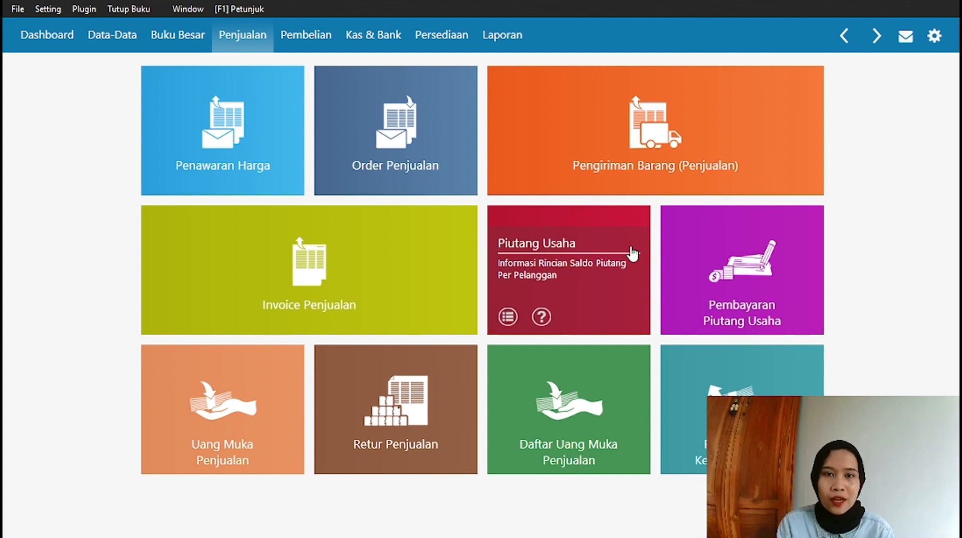
mouse_move(530, 149)
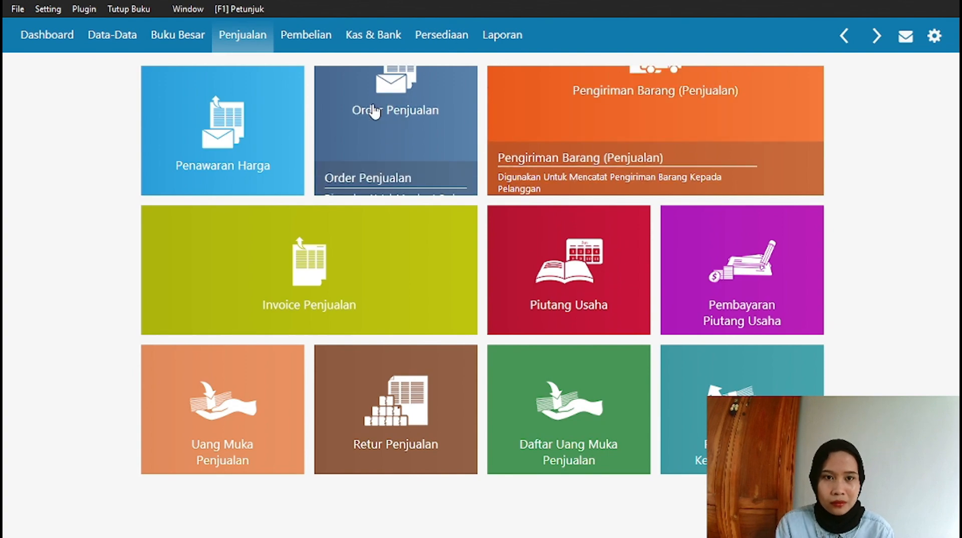
mouse_move(757, 285)
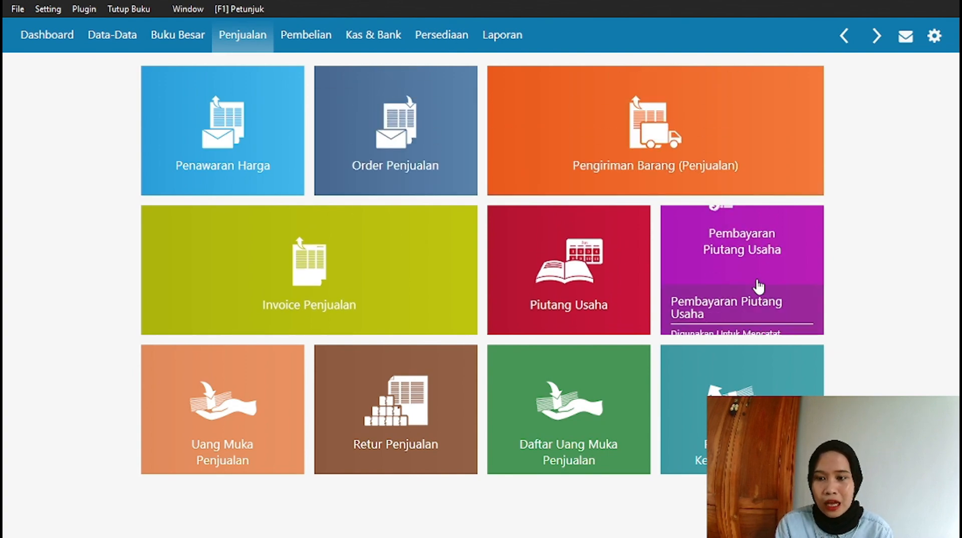
left_click(740, 252)
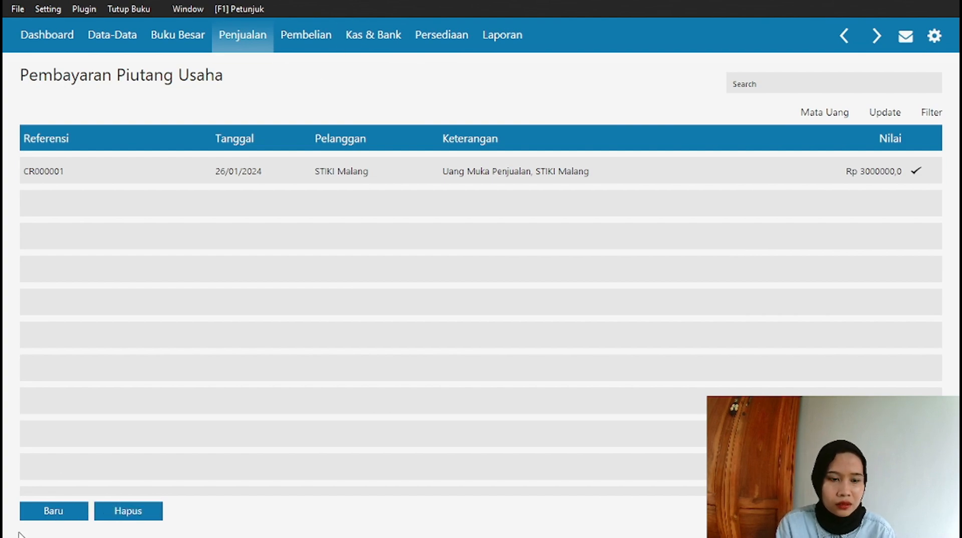
Create a new receivable payment marked Giro, deposited into Giro Bank - Umum.
left_click(46, 511)
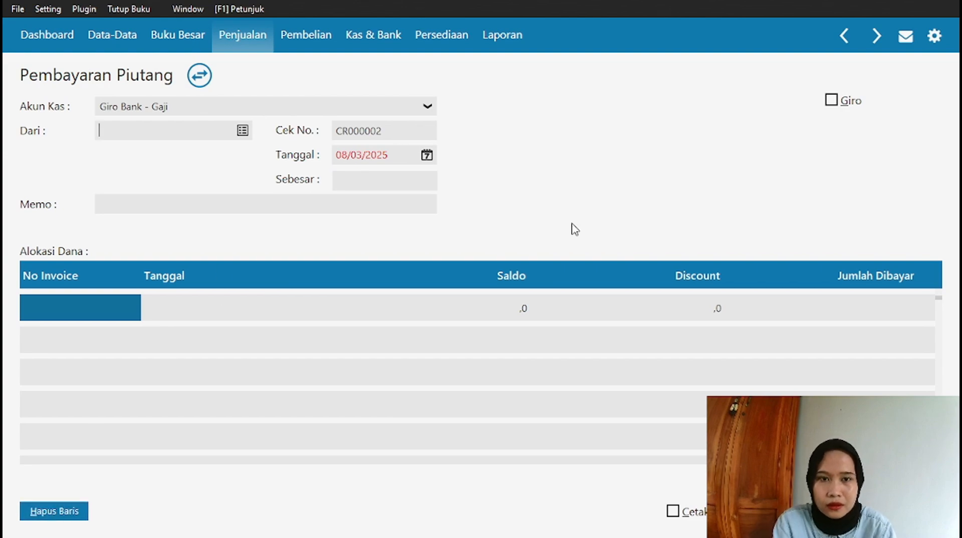
left_click(429, 106)
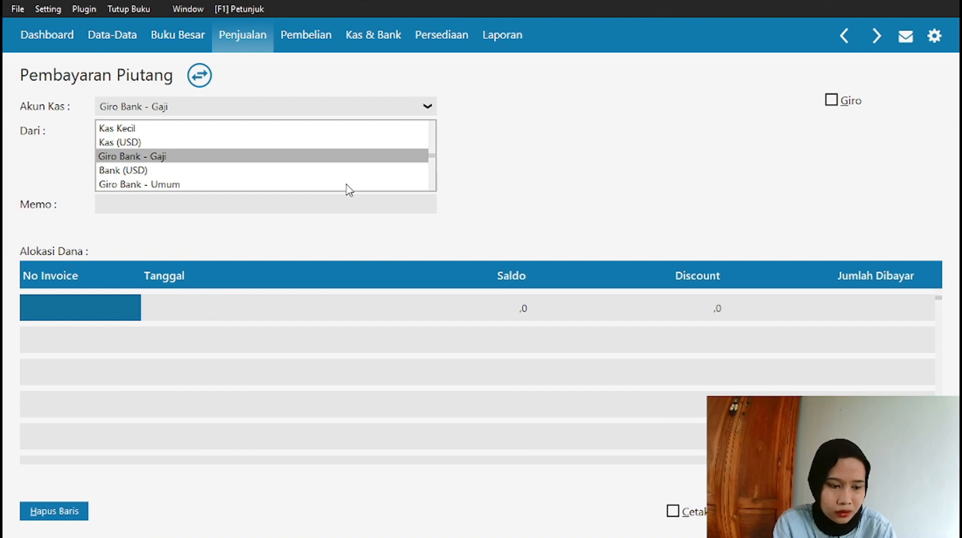
left_click(829, 102)
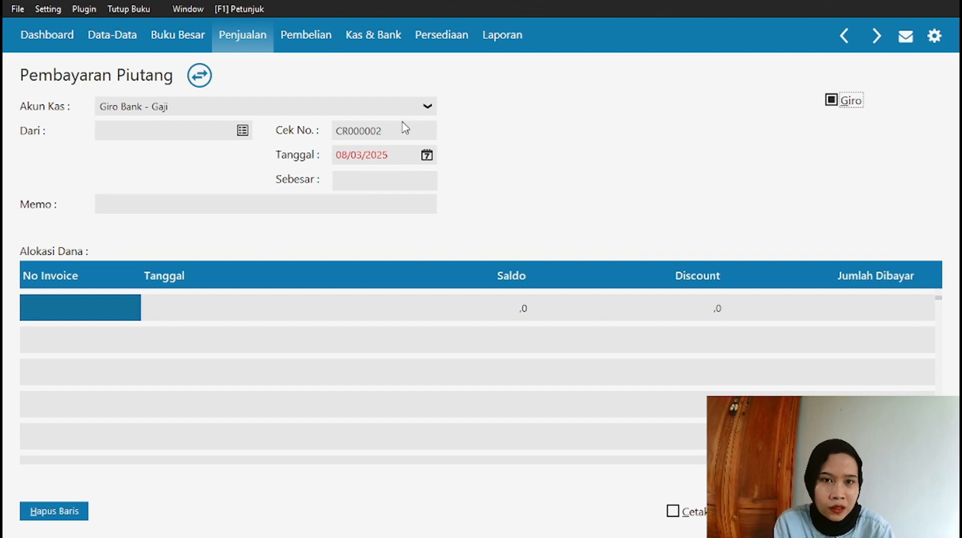
left_click(425, 106)
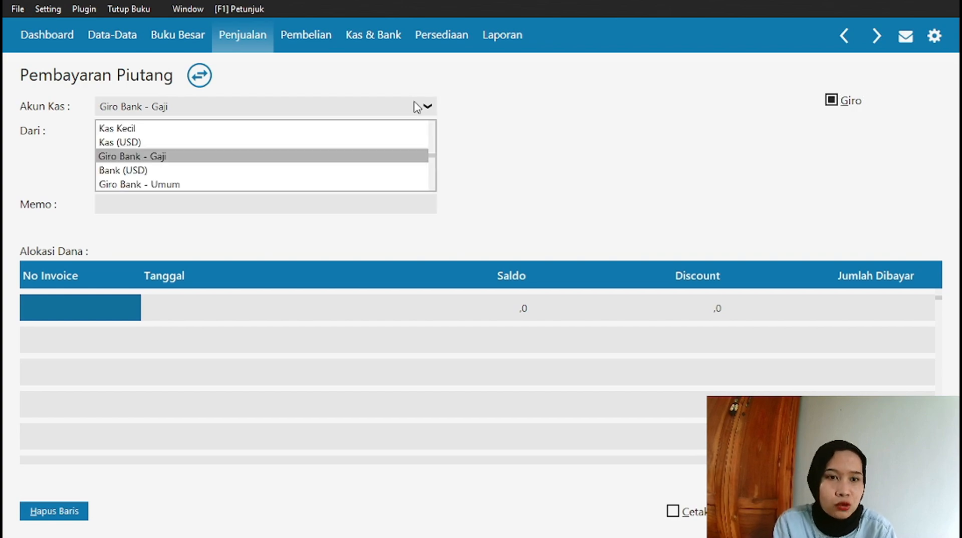
left_click(296, 185)
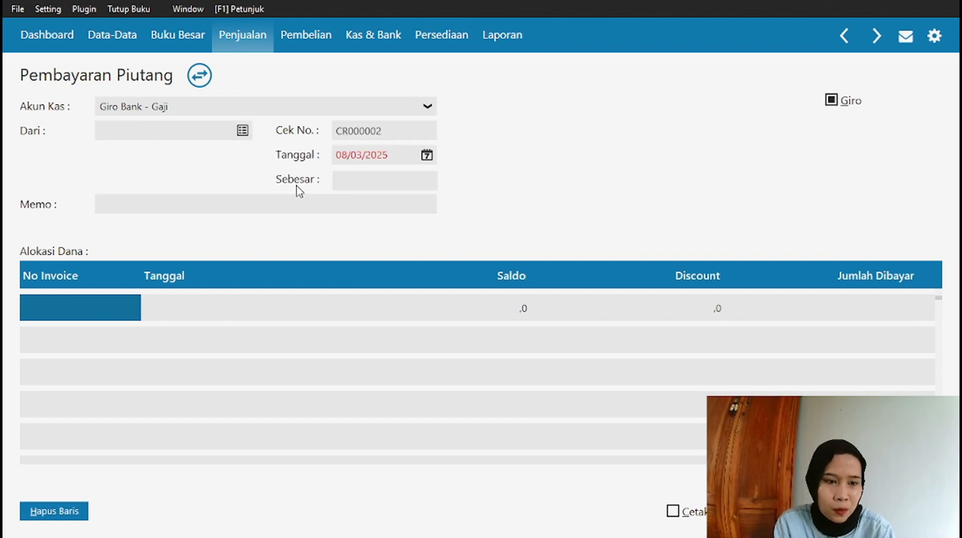
Choose PT. Bin Komputama as the paying customer.
left_click(242, 131)
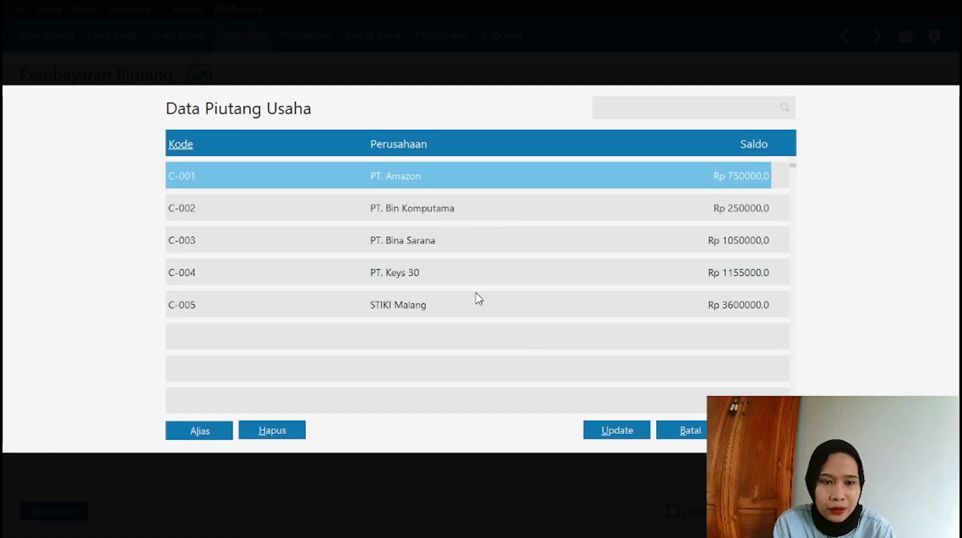
left_click(479, 219)
left_click(762, 430)
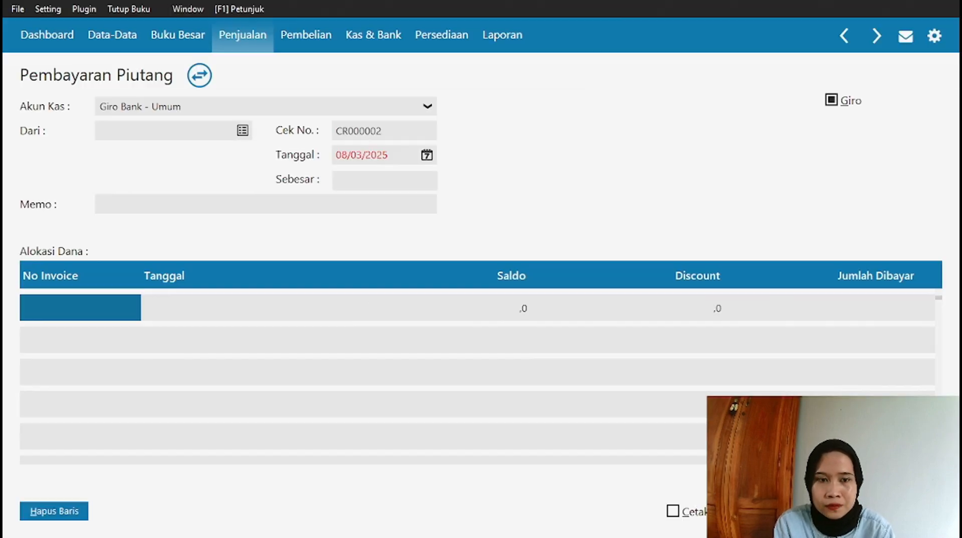
Date the payment 27/01/2024 and set the amount to 250000.
left_click(427, 156)
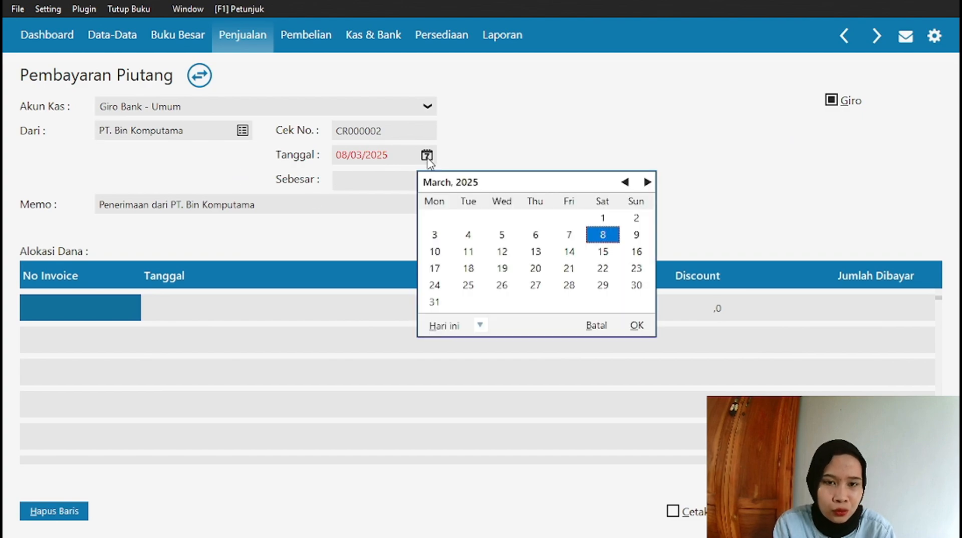
left_click(479, 325)
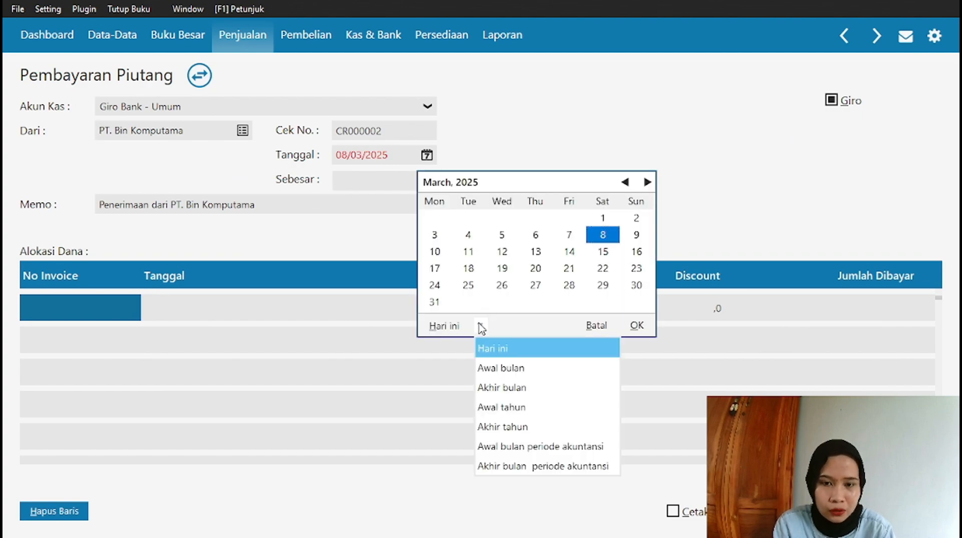
left_click(510, 446)
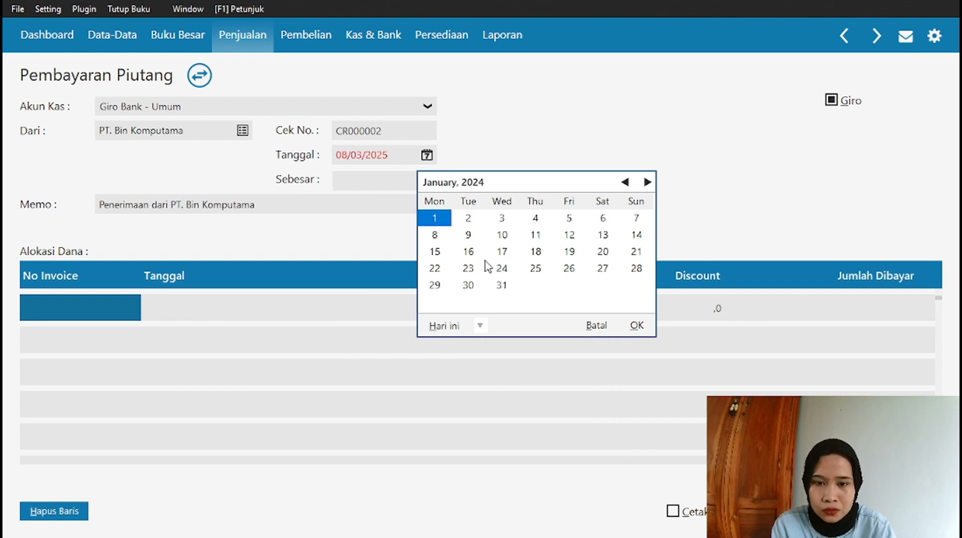
left_click(599, 273)
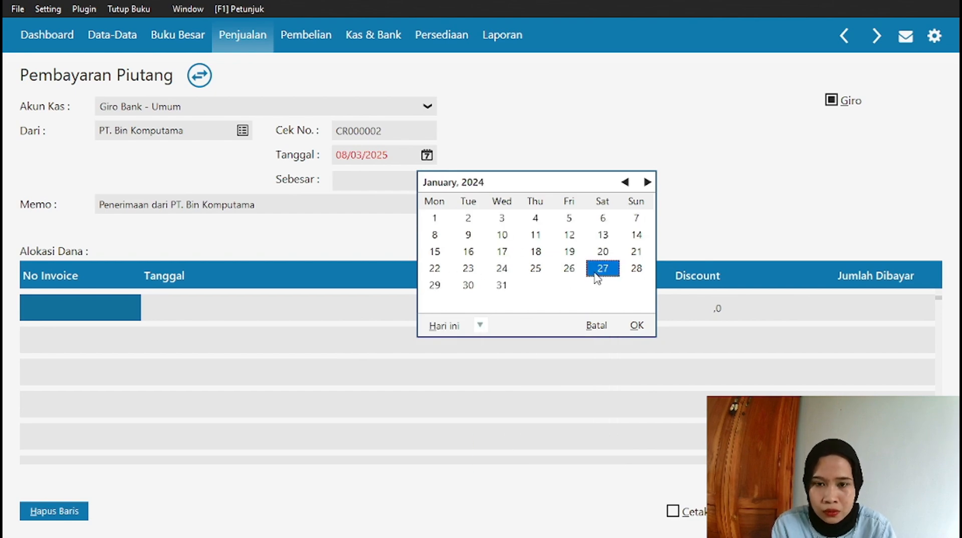
left_click(636, 325)
left_click(409, 181)
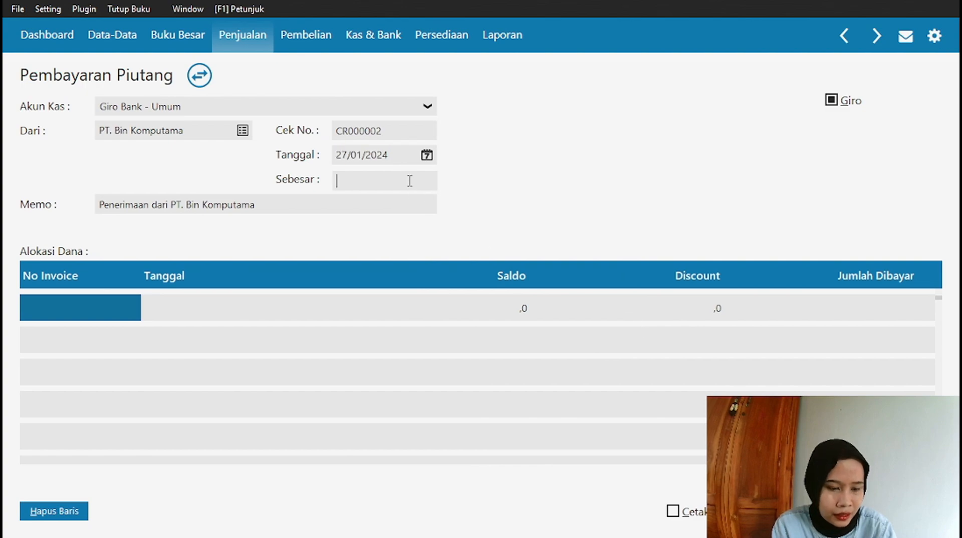
type("25")
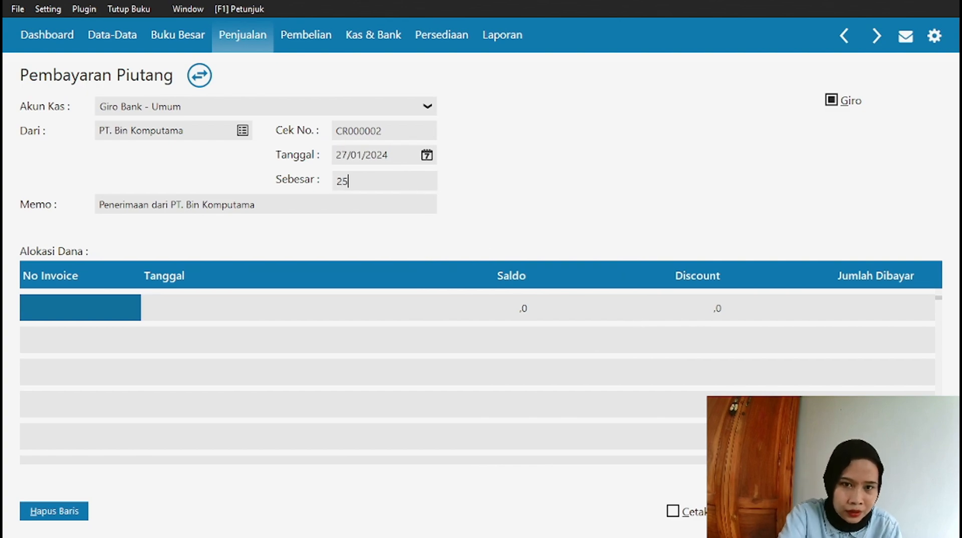
type("0000")
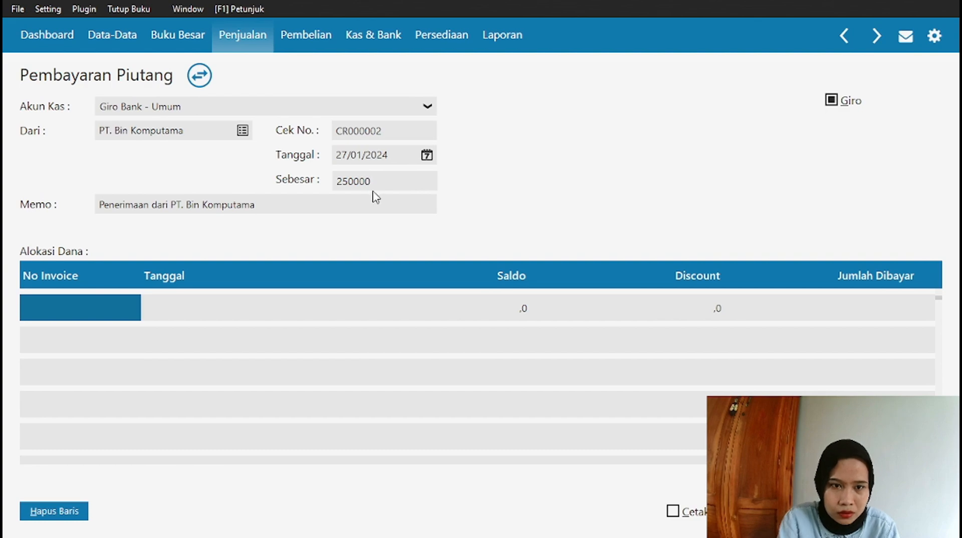
key("Tab")
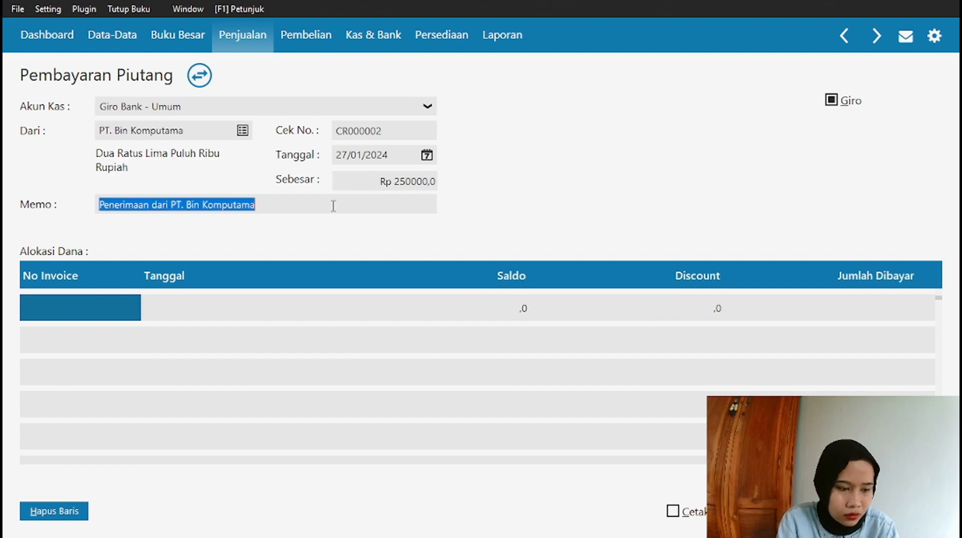
Allocate the payment to invoice FF113002 and record it.
left_click(101, 307)
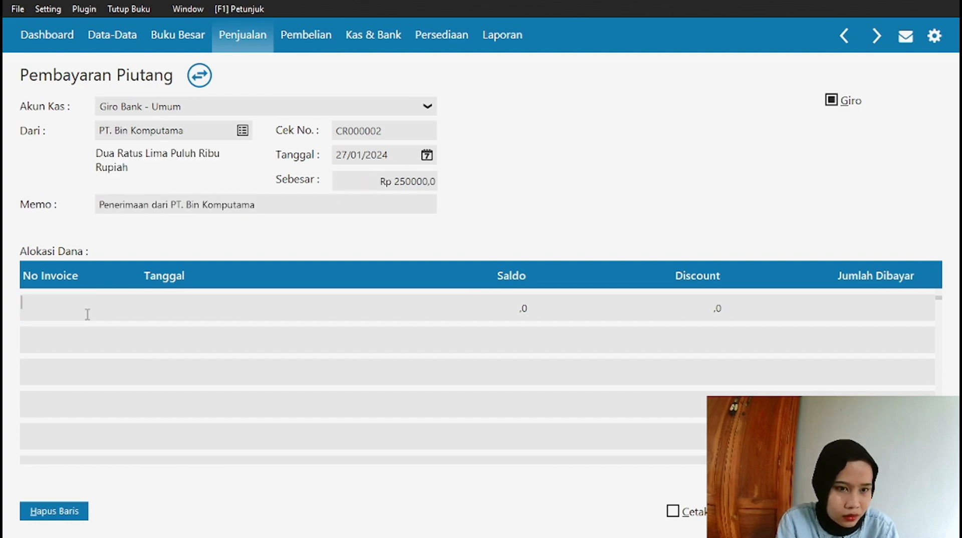
double_click(80, 315)
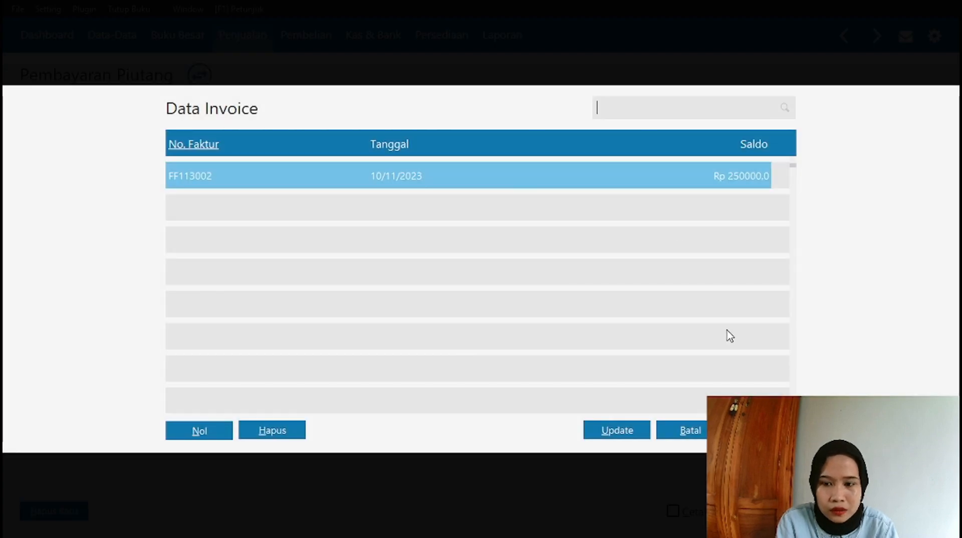
left_click(763, 430)
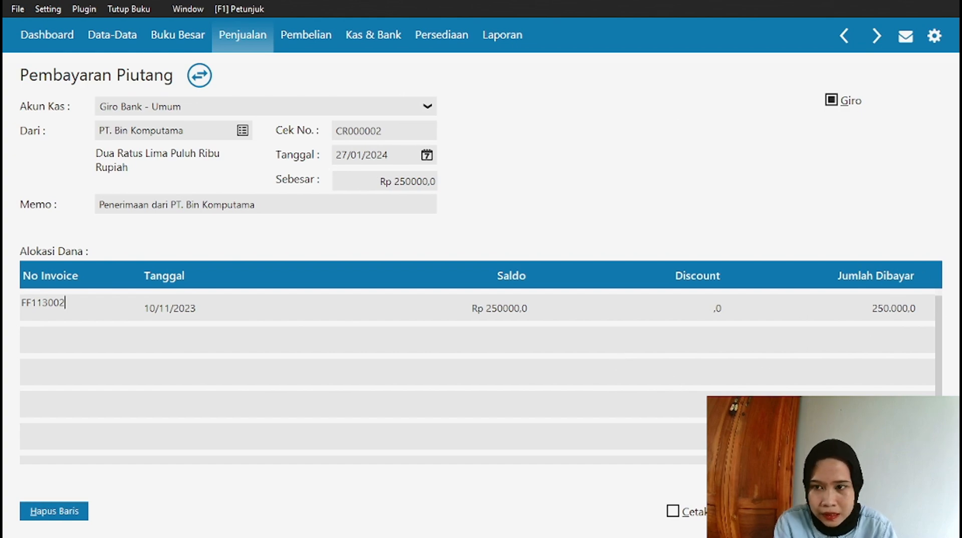
key("Return")
left_click(908, 511)
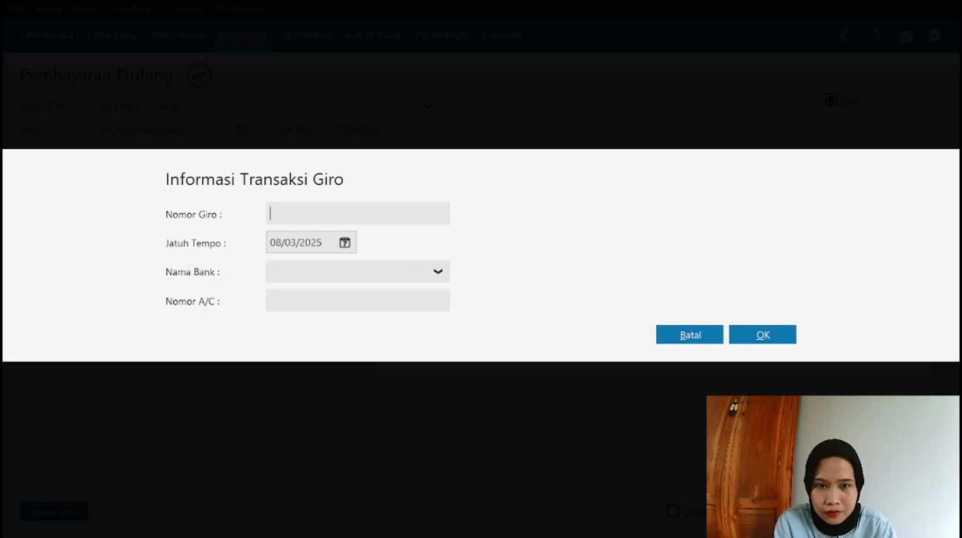
Enter giro number FKG010915 with due date 27/01/2024.
left_click(309, 203)
type("f")
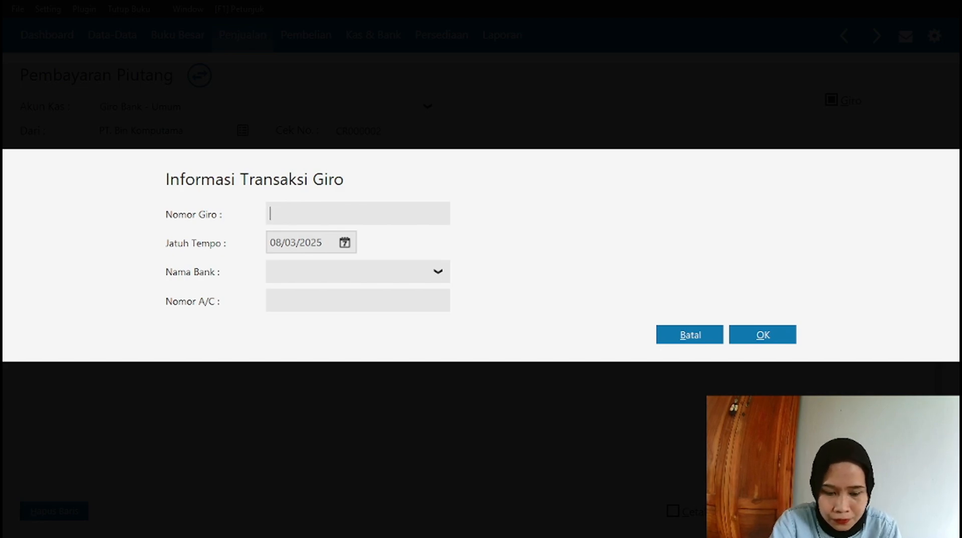
type("KG01")
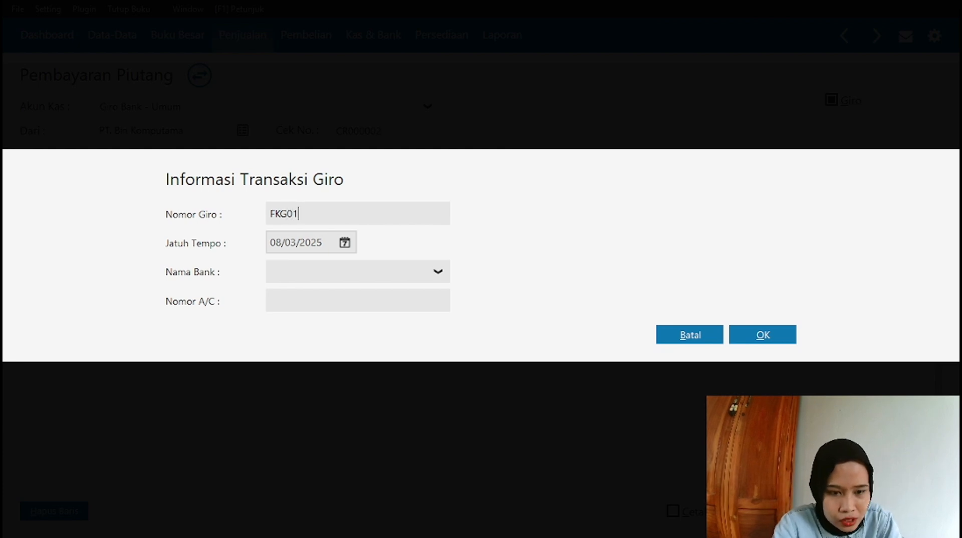
type("09")
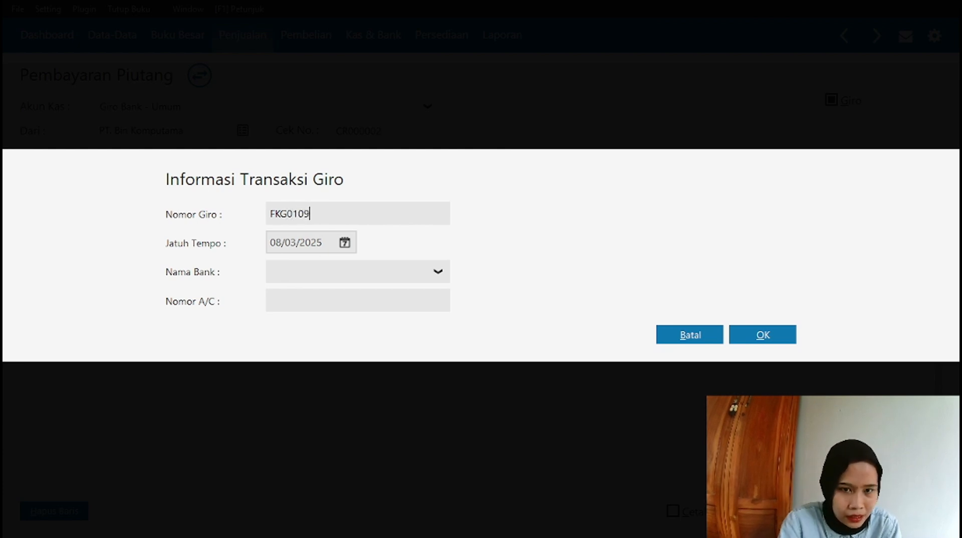
type("15")
left_click(345, 242)
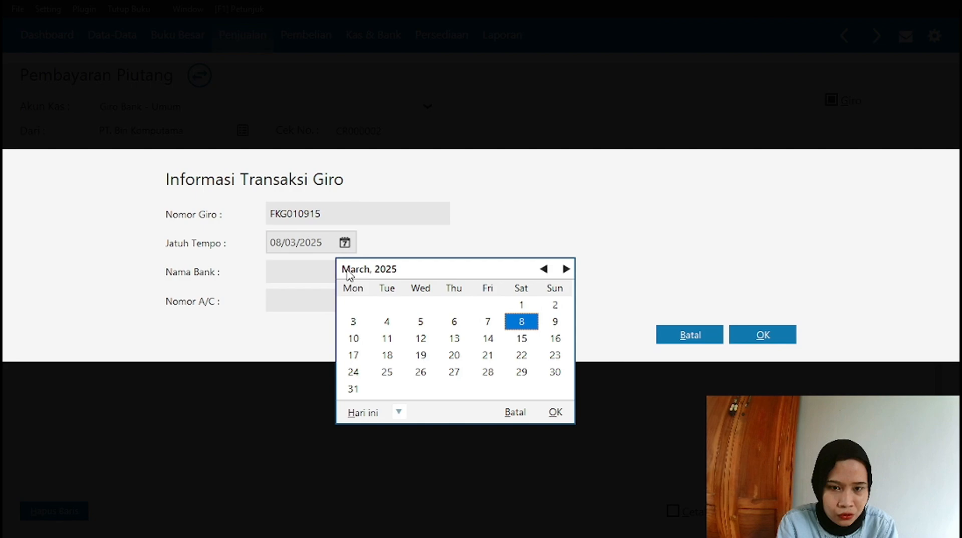
left_click(399, 413)
left_click(447, 374)
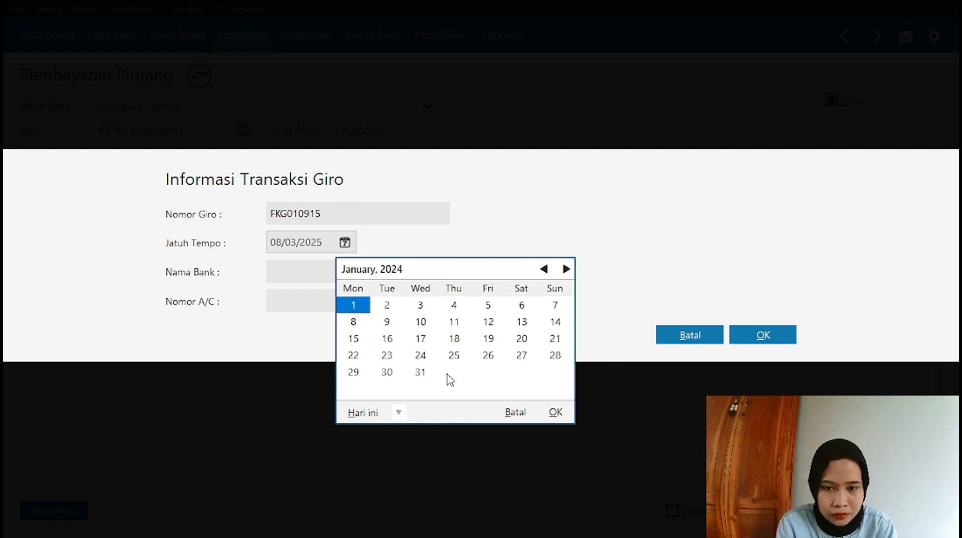
left_click(525, 361)
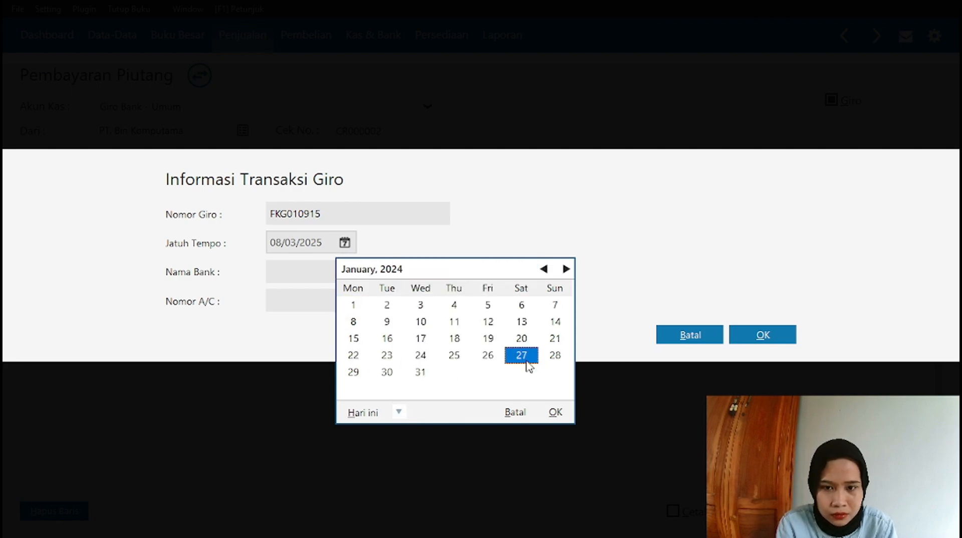
left_click(555, 413)
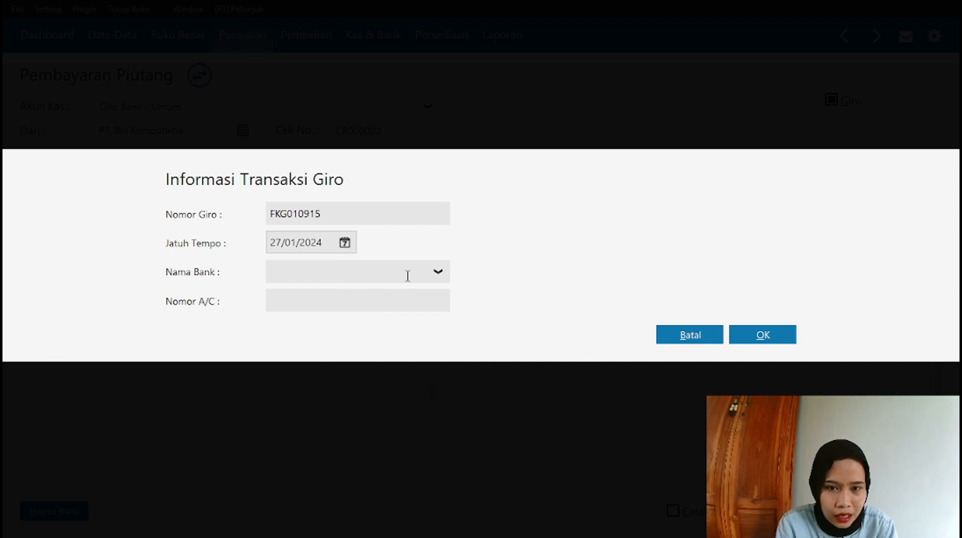
Fill in bank Mandiri and the giro account number, then confirm and acknowledge the posting notice.
type("Mandiri")
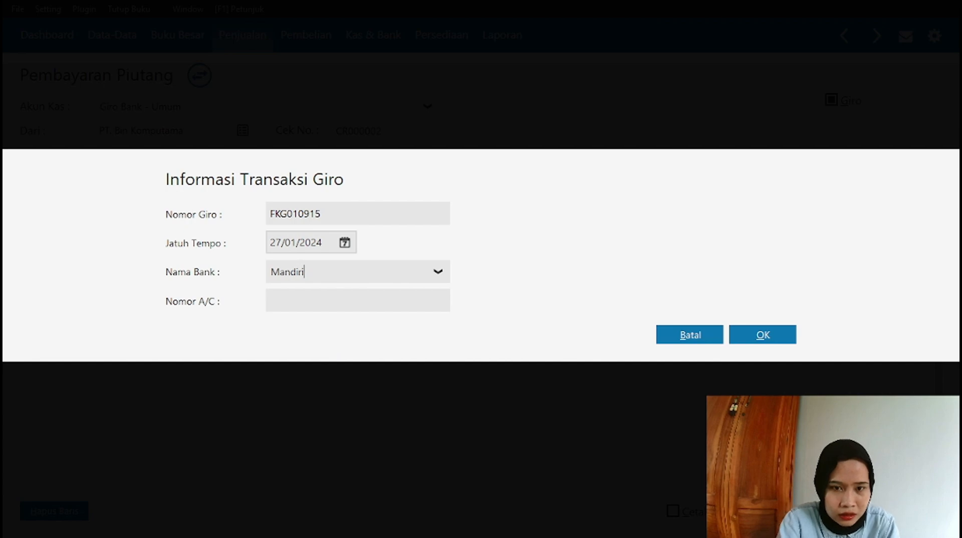
type("3002")
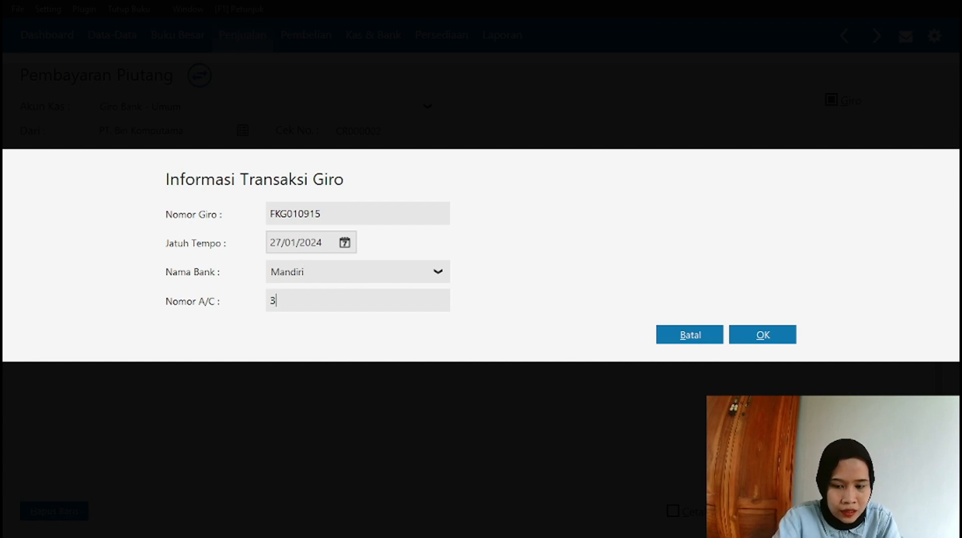
left_click(762, 335)
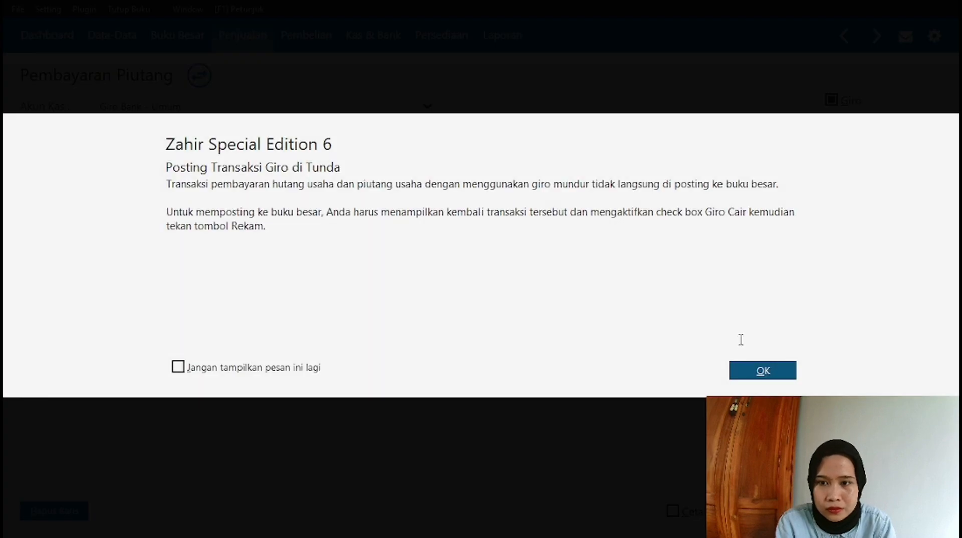
left_click(763, 372)
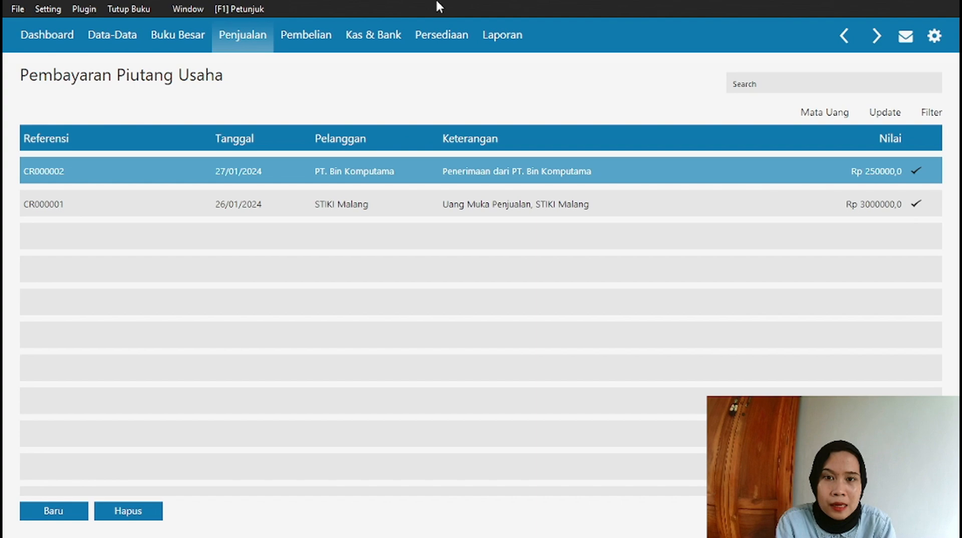
Open the Mandiri giro CR000002 from PT. Bin Komputama in Kas & Bank's Giro Masuk list.
left_click(382, 36)
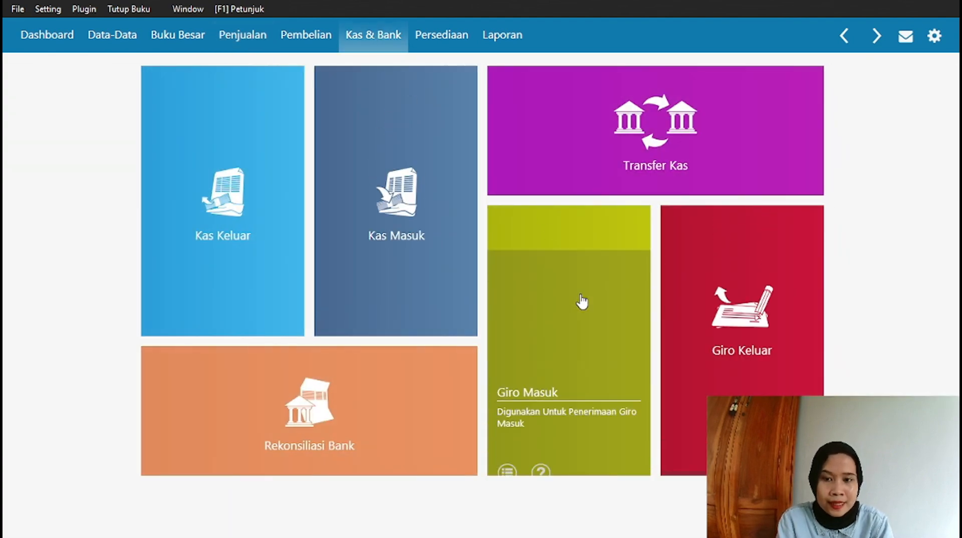
left_click(579, 294)
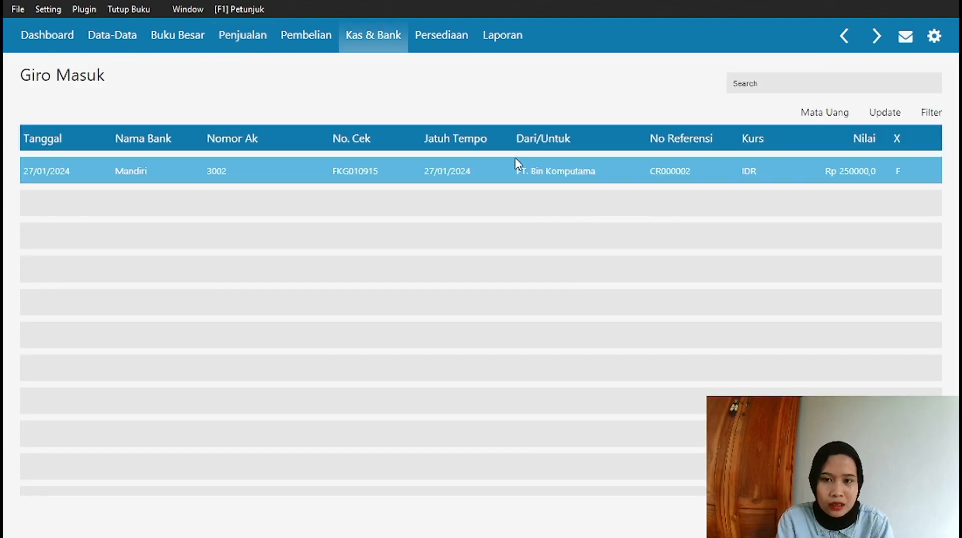
left_click(515, 160)
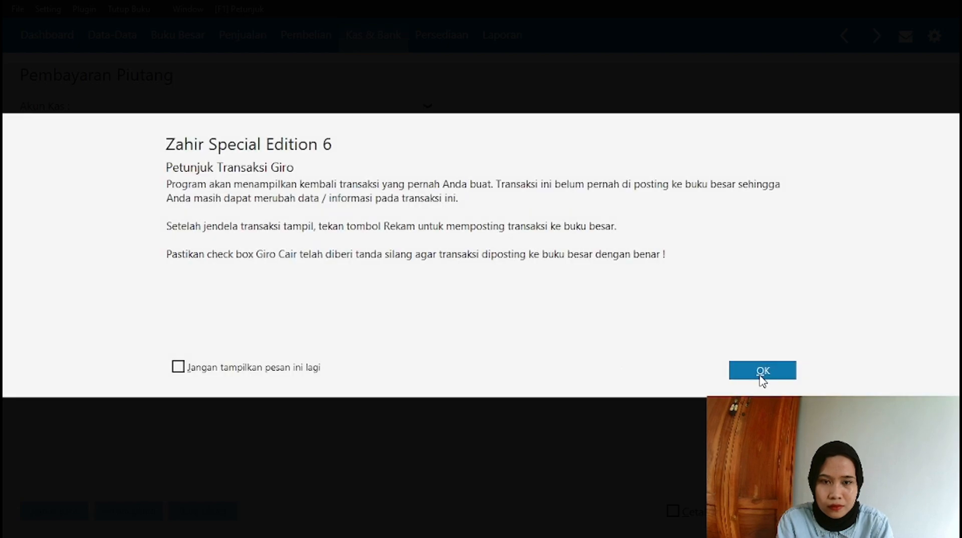
left_click(763, 373)
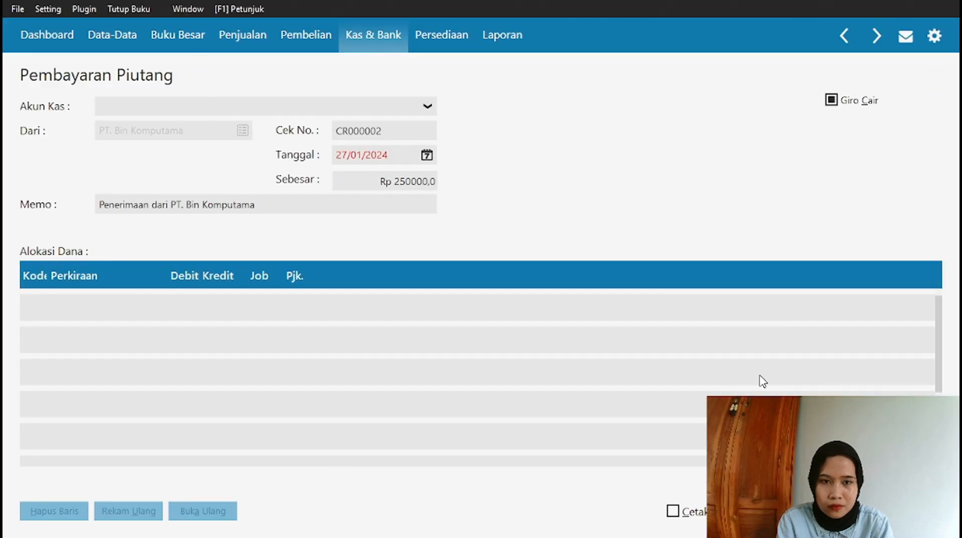